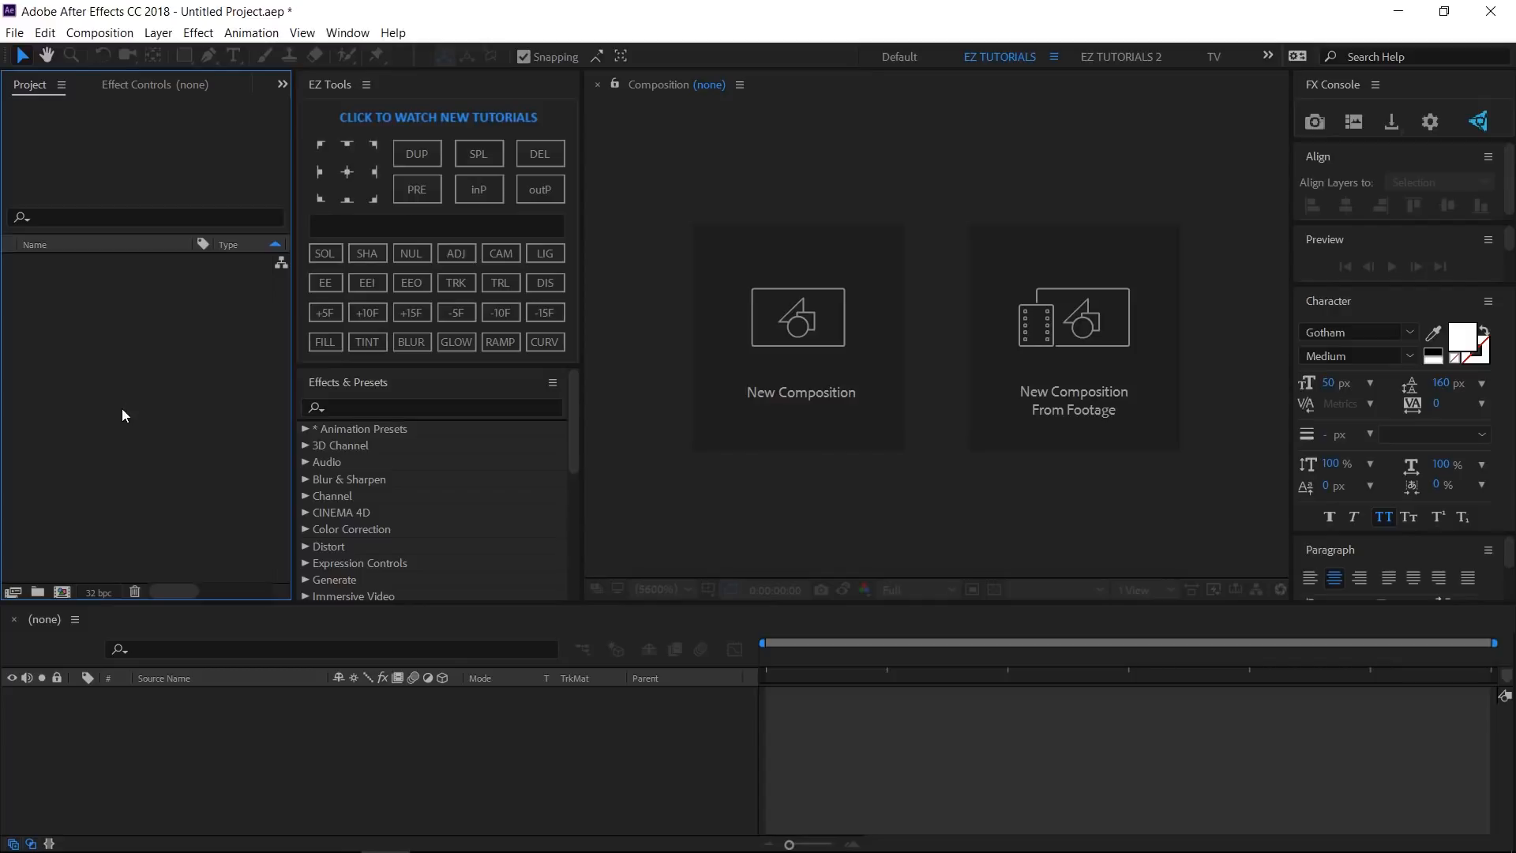
Import the whole Assetes folder from the Modern Opener directory into the project.
{"action": "right_click", "coordinate": [120, 479]}
{"action": "mouse_move", "coordinate": [176, 566]}
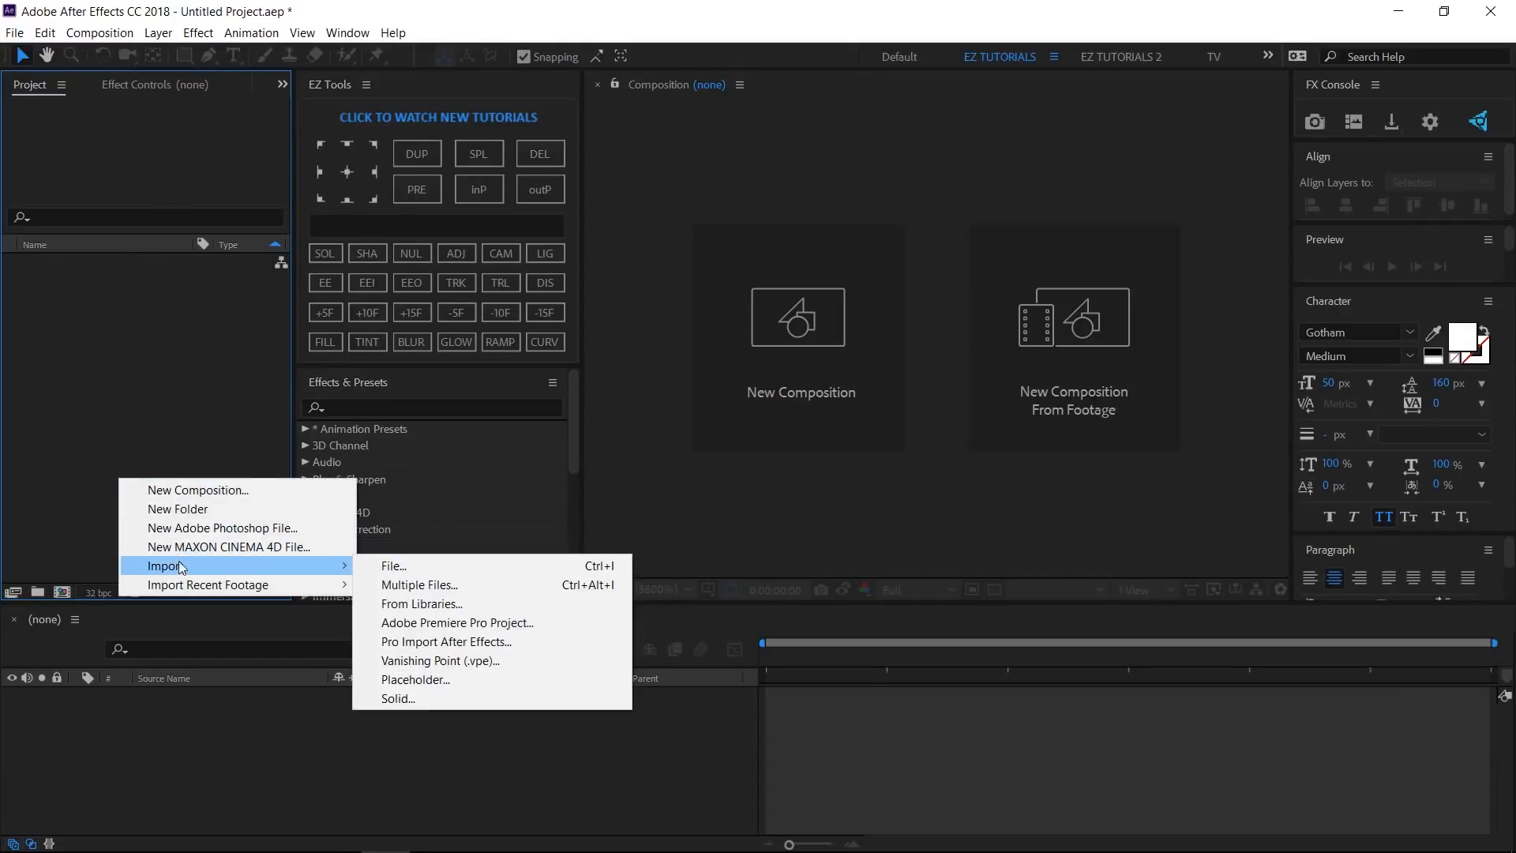
{"action": "left_click", "coordinate": [368, 567]}
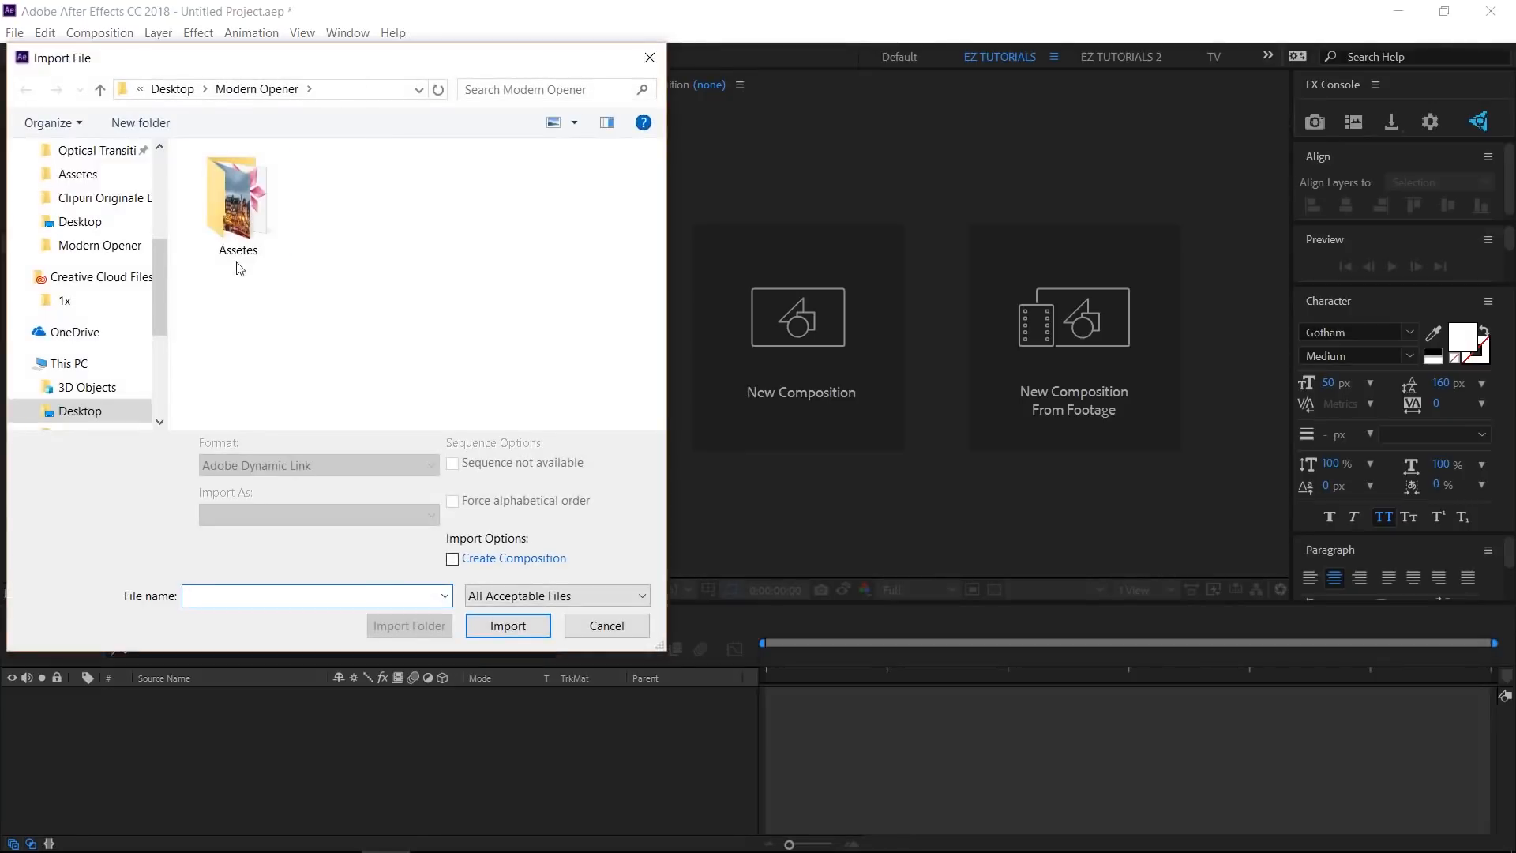
{"action": "left_click", "coordinate": [228, 221]}
{"action": "left_click", "coordinate": [391, 630]}
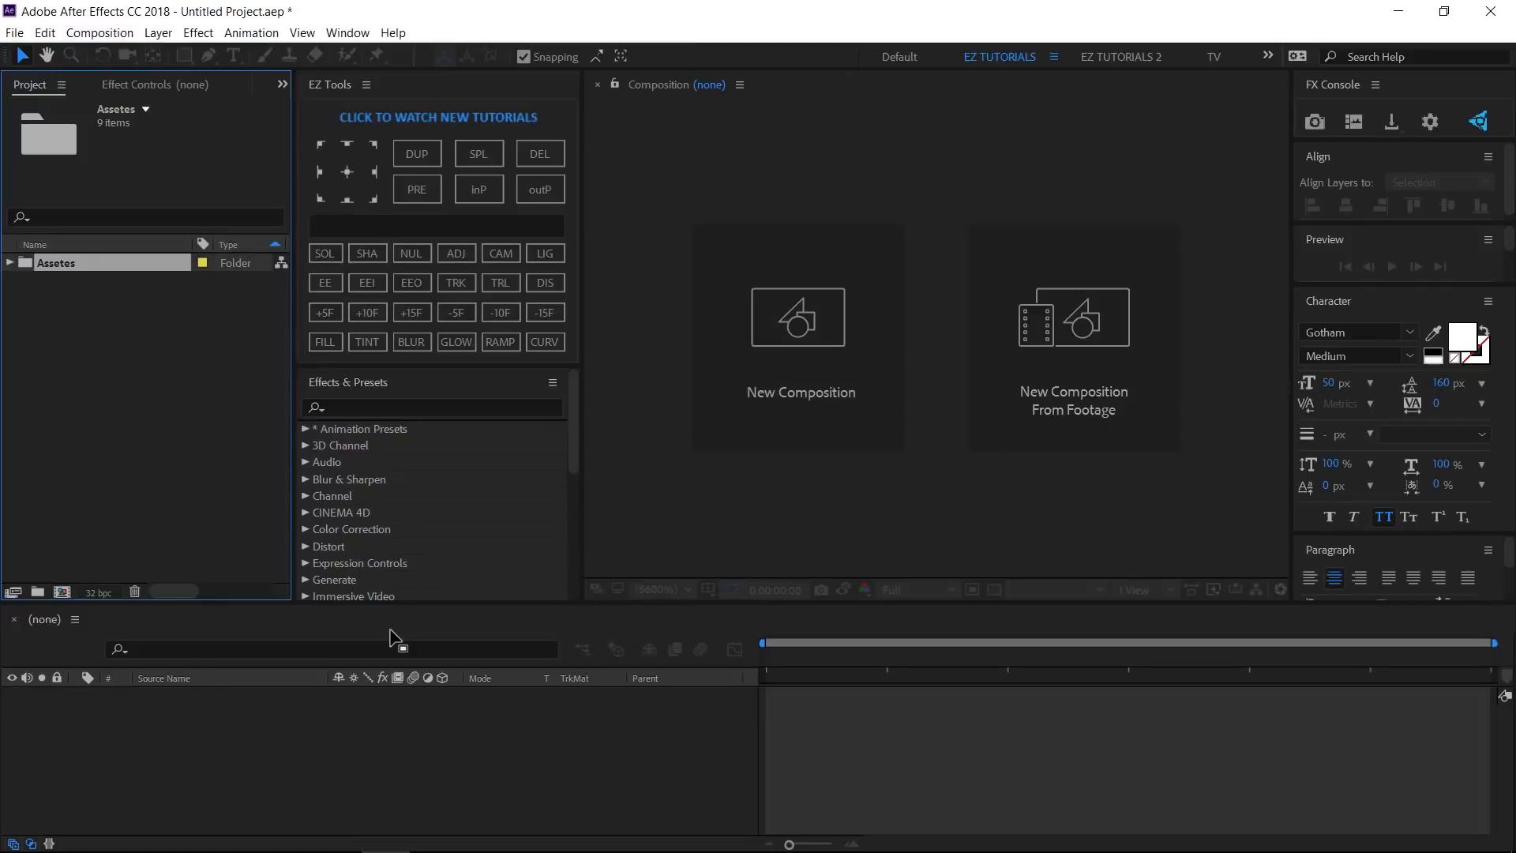
{"action": "left_click", "coordinate": [91, 452]}
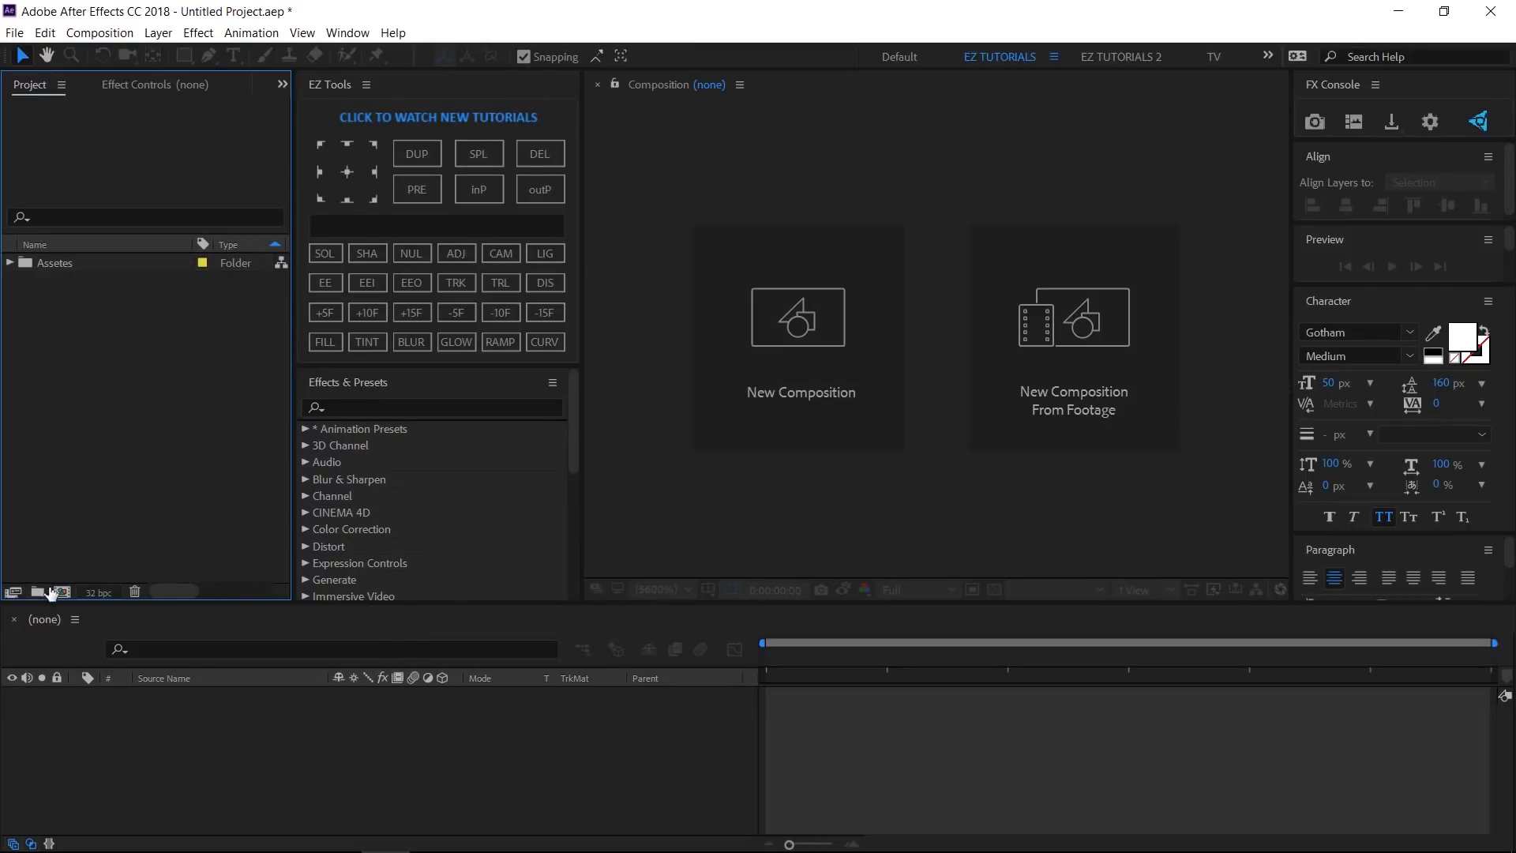
Create a composition named Modern opener, keeping the preset 1920 × 1080 px size, 30 fps and five-second duration.
{"action": "left_click", "coordinate": [62, 592]}
{"action": "type", "text": "M"}
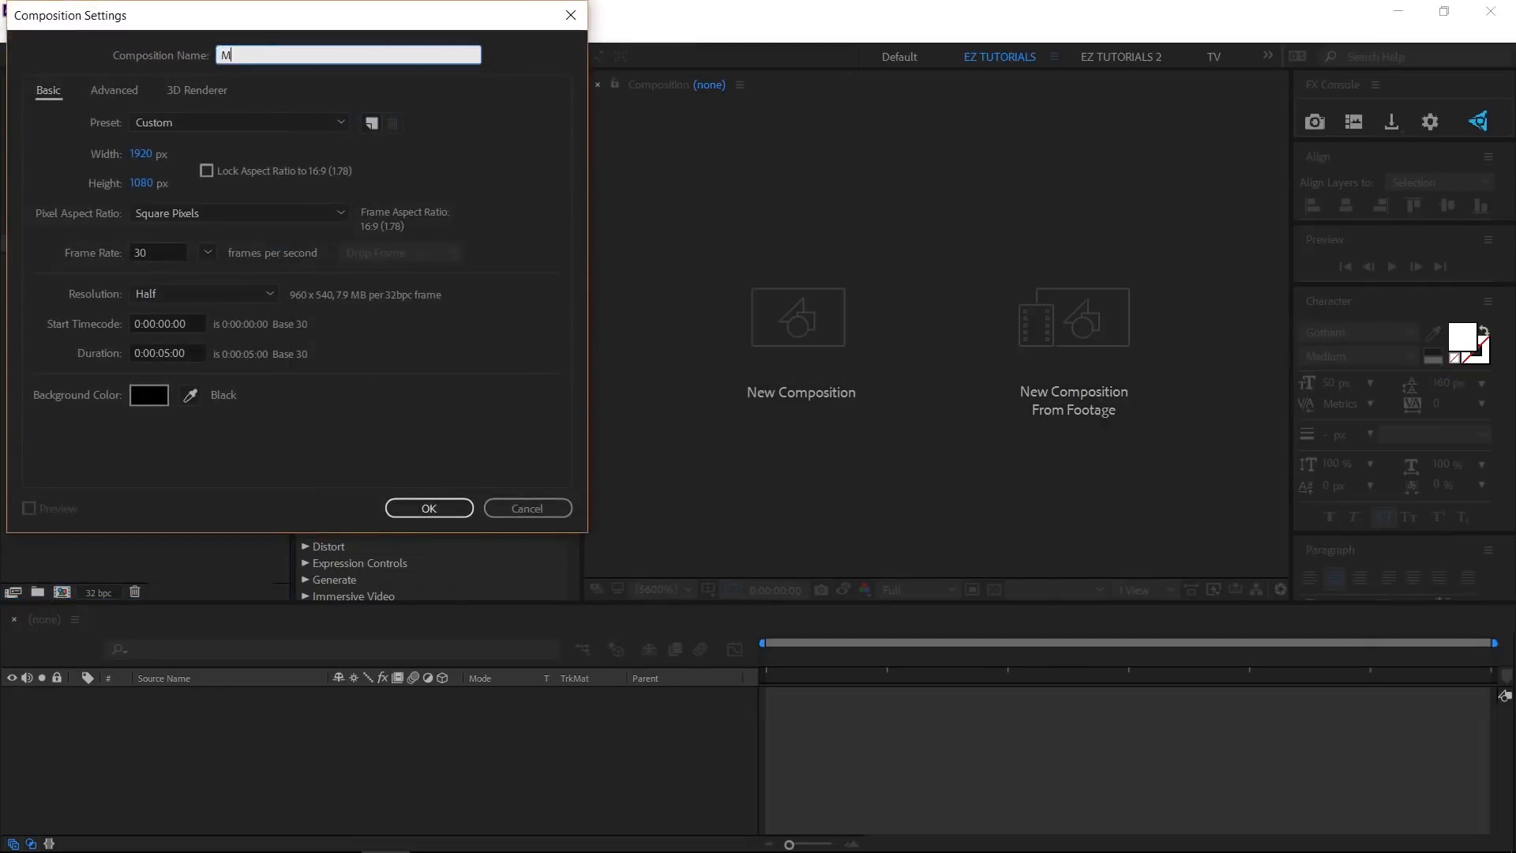
{"action": "type", "text": "odern opener"}
{"action": "left_click", "coordinate": [431, 508]}
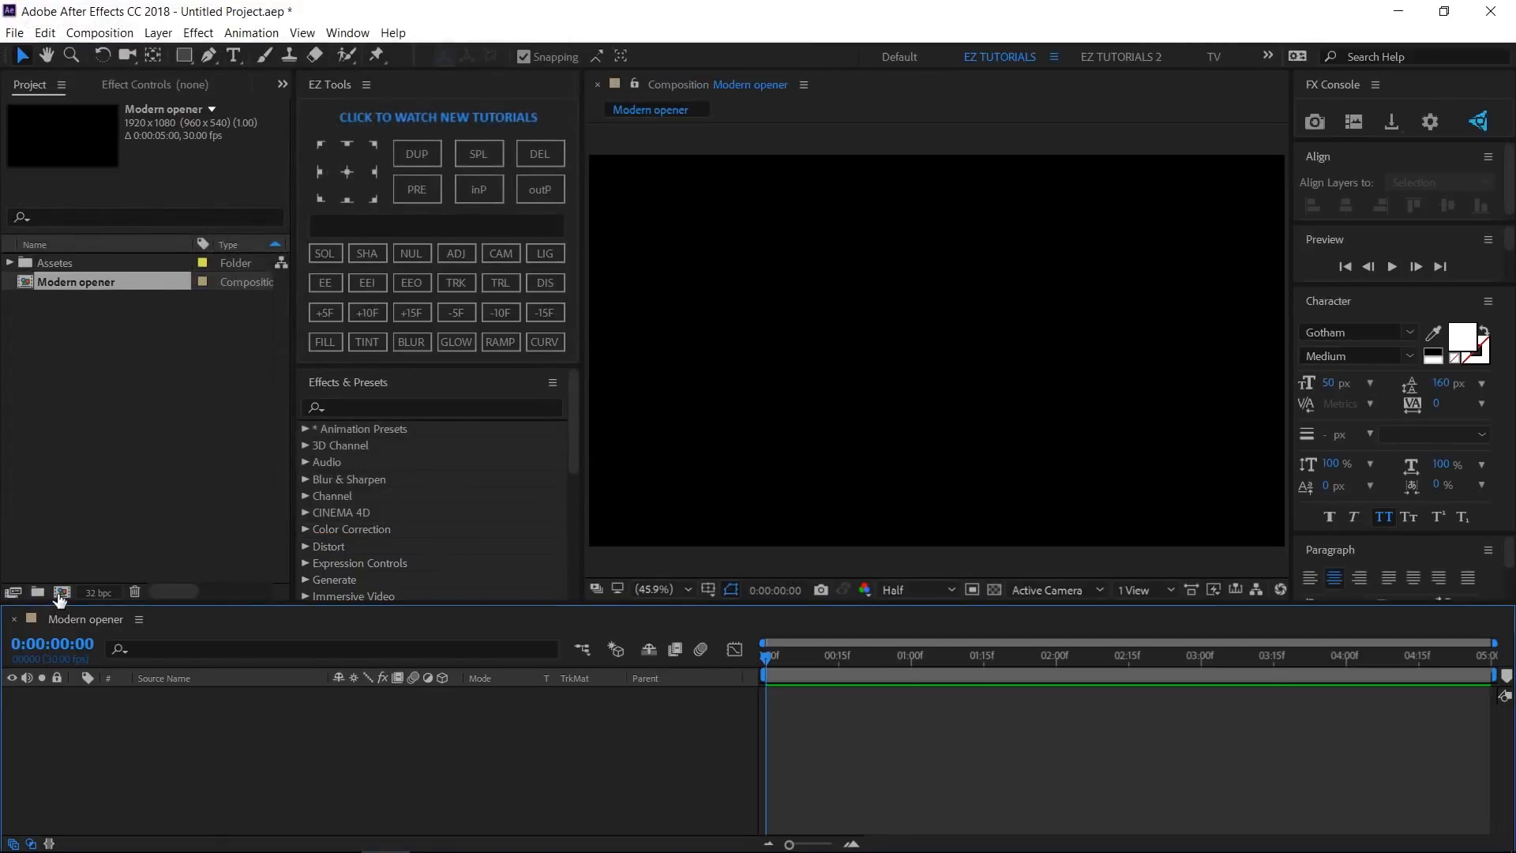
Create a composition named Slide 1 with a width of 640 px, keeping the 1080 px height.
{"action": "left_click", "coordinate": [62, 593]}
{"action": "type", "text": "Slide 1"}
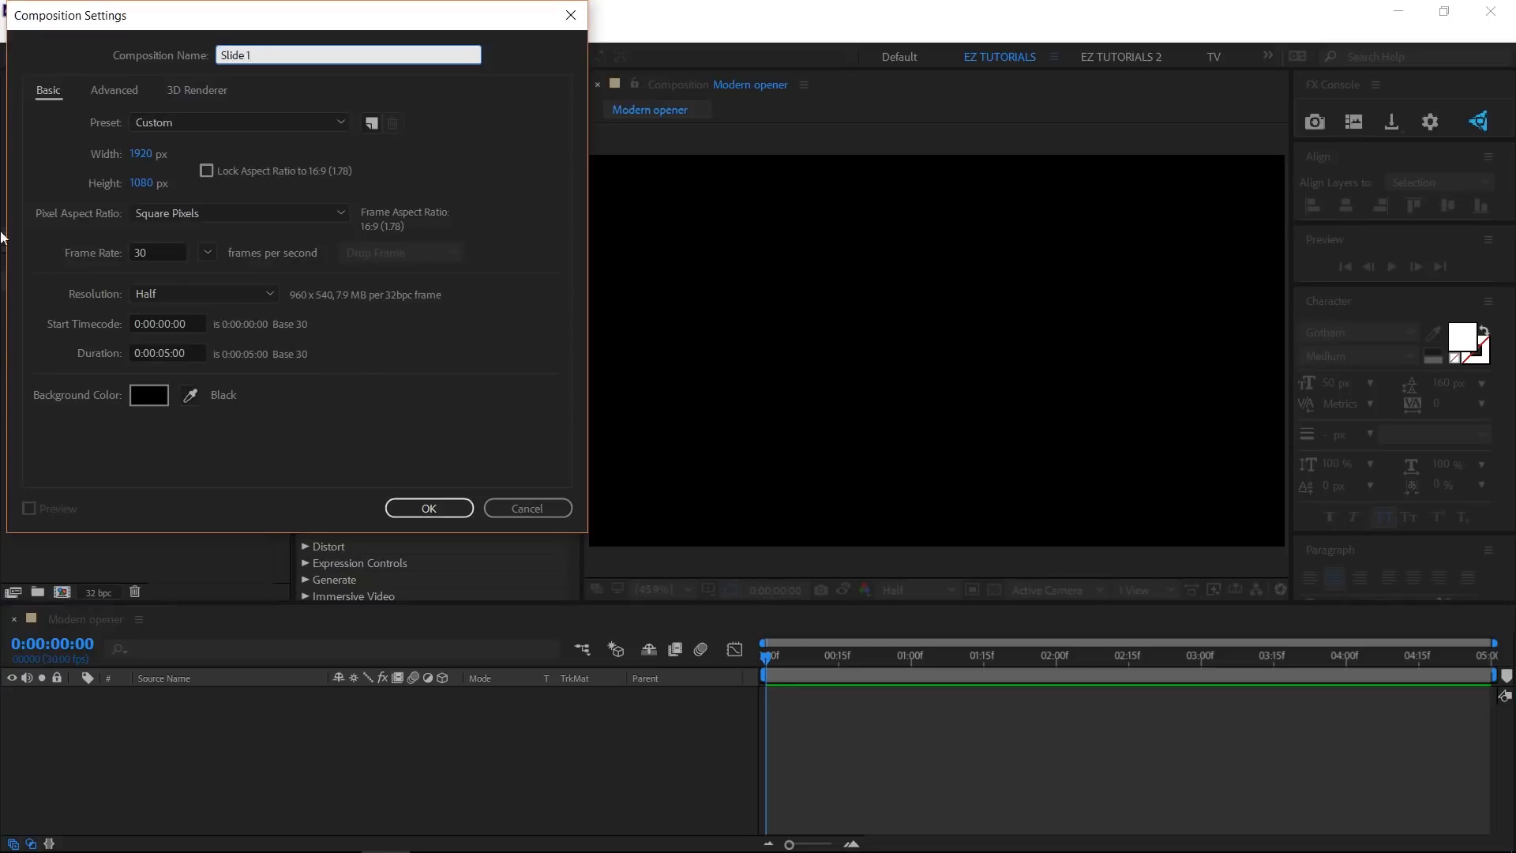
{"action": "left_click", "coordinate": [140, 154]}
{"action": "type", "text": "640"}
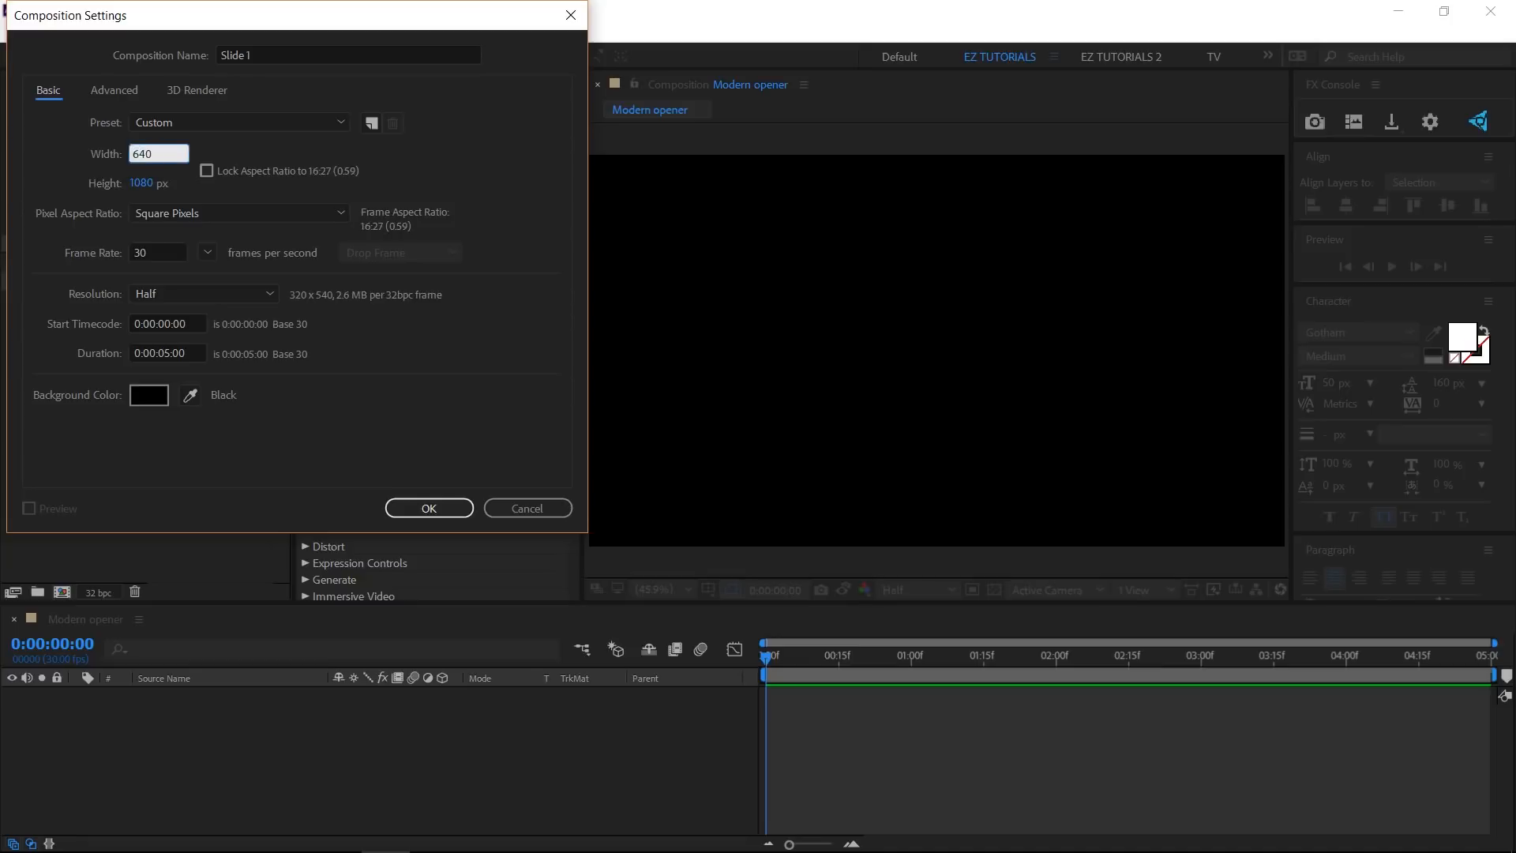
{"action": "left_click", "coordinate": [419, 507]}
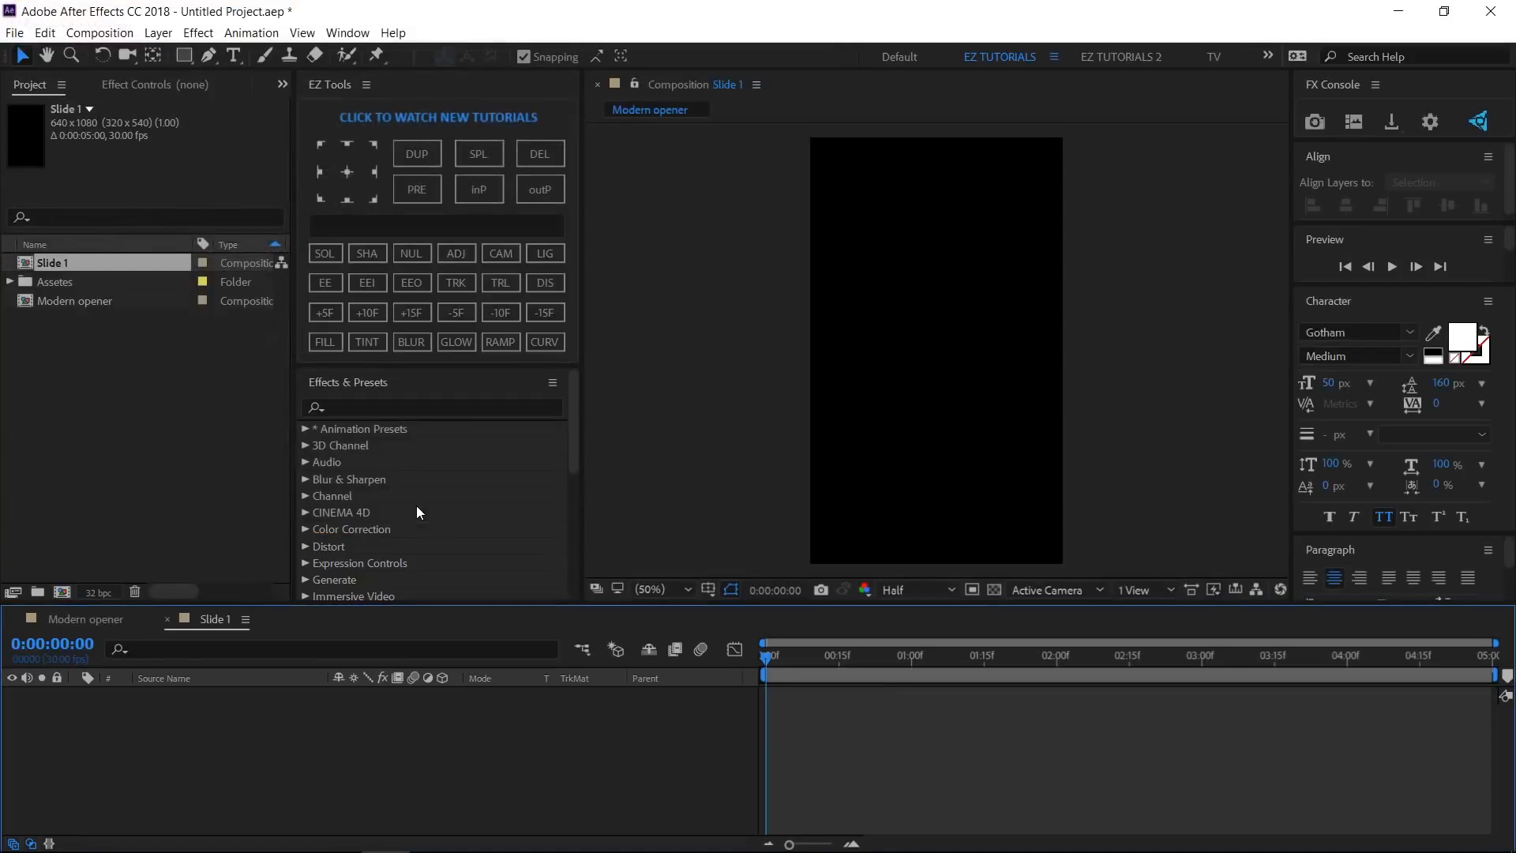
Create a composition named Slide 2 with a width of 320 px, keeping the 1080 px height.
{"action": "key", "text": "ctrl+n"}
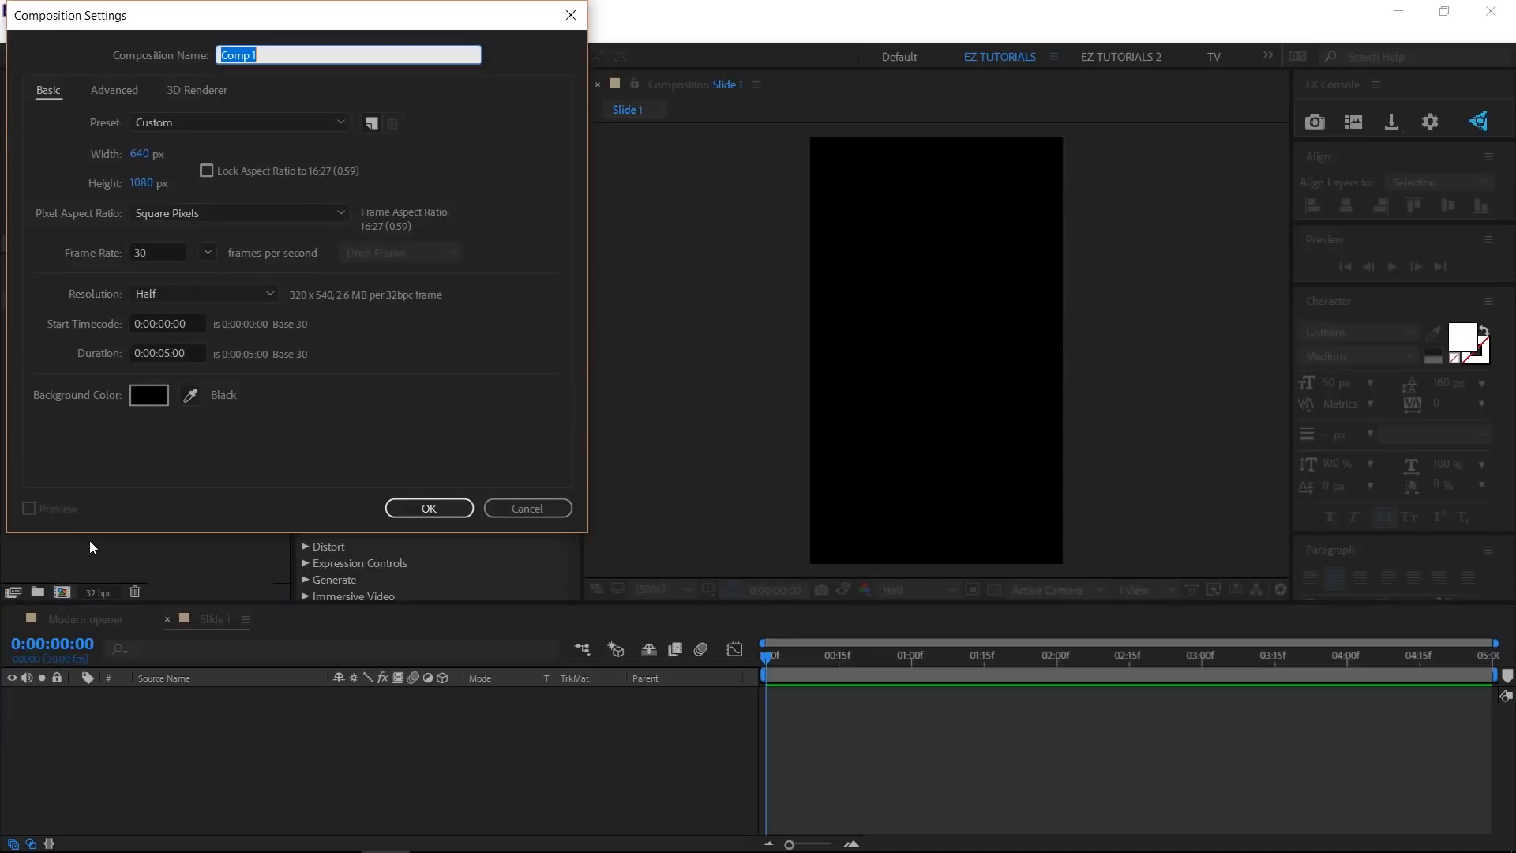
{"action": "type", "text": "Slide 2"}
{"action": "left_click", "coordinate": [140, 154]}
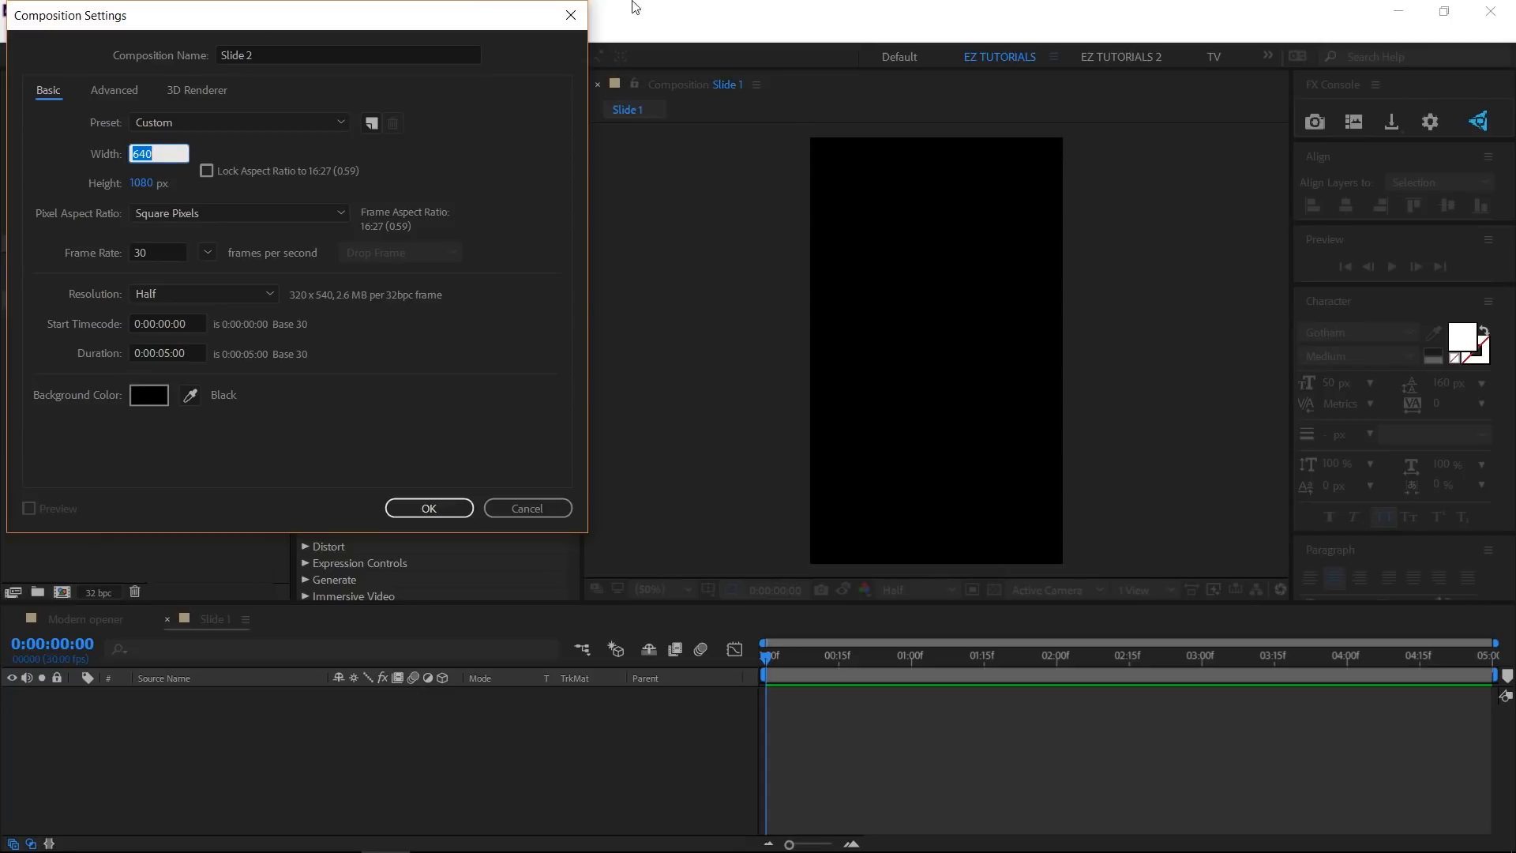
{"action": "type", "text": "320"}
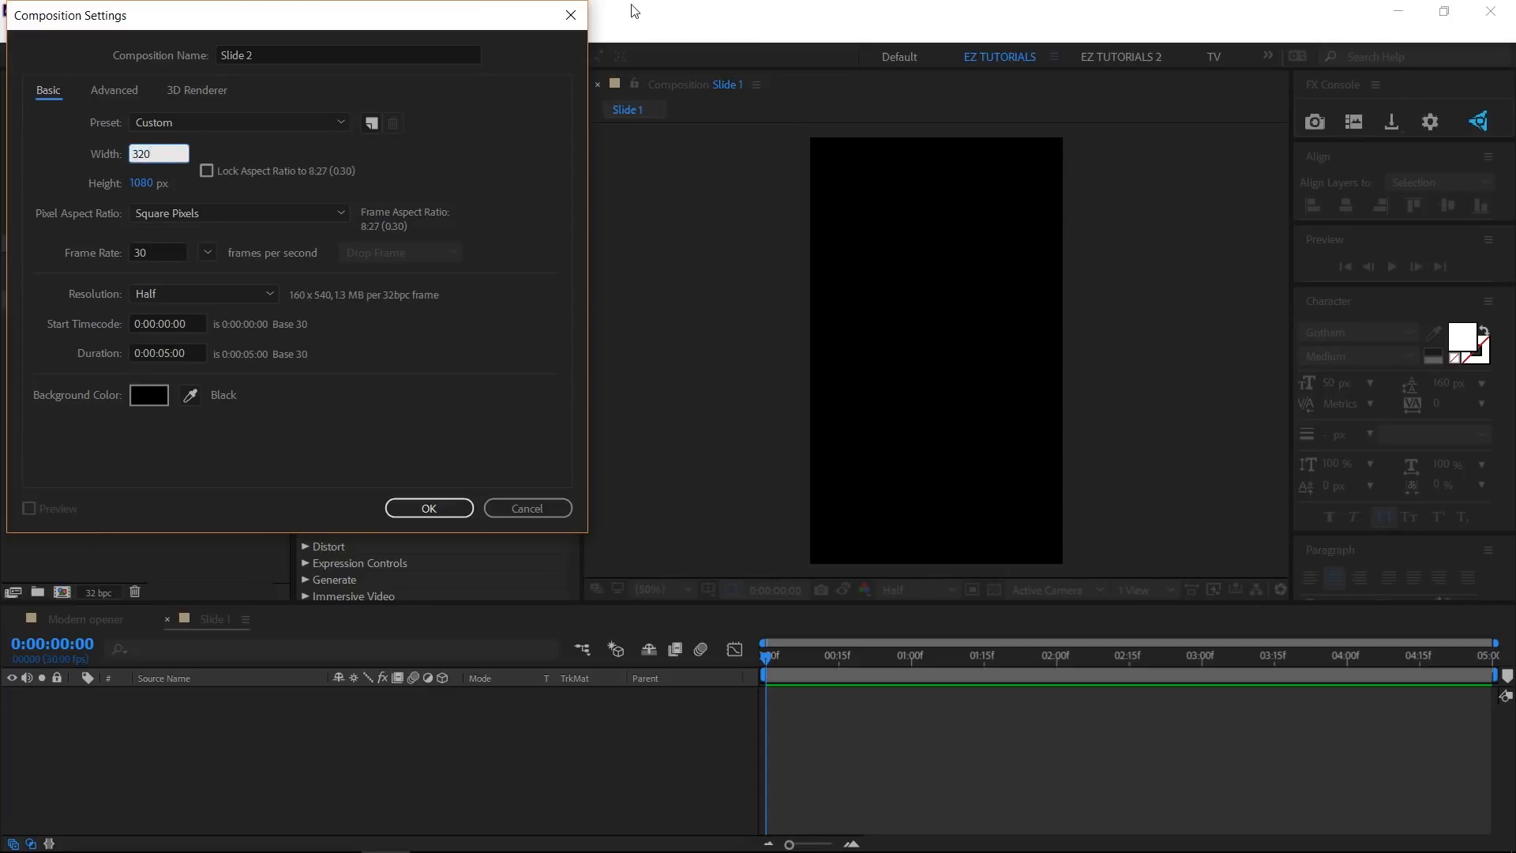
{"action": "key", "text": "Return"}
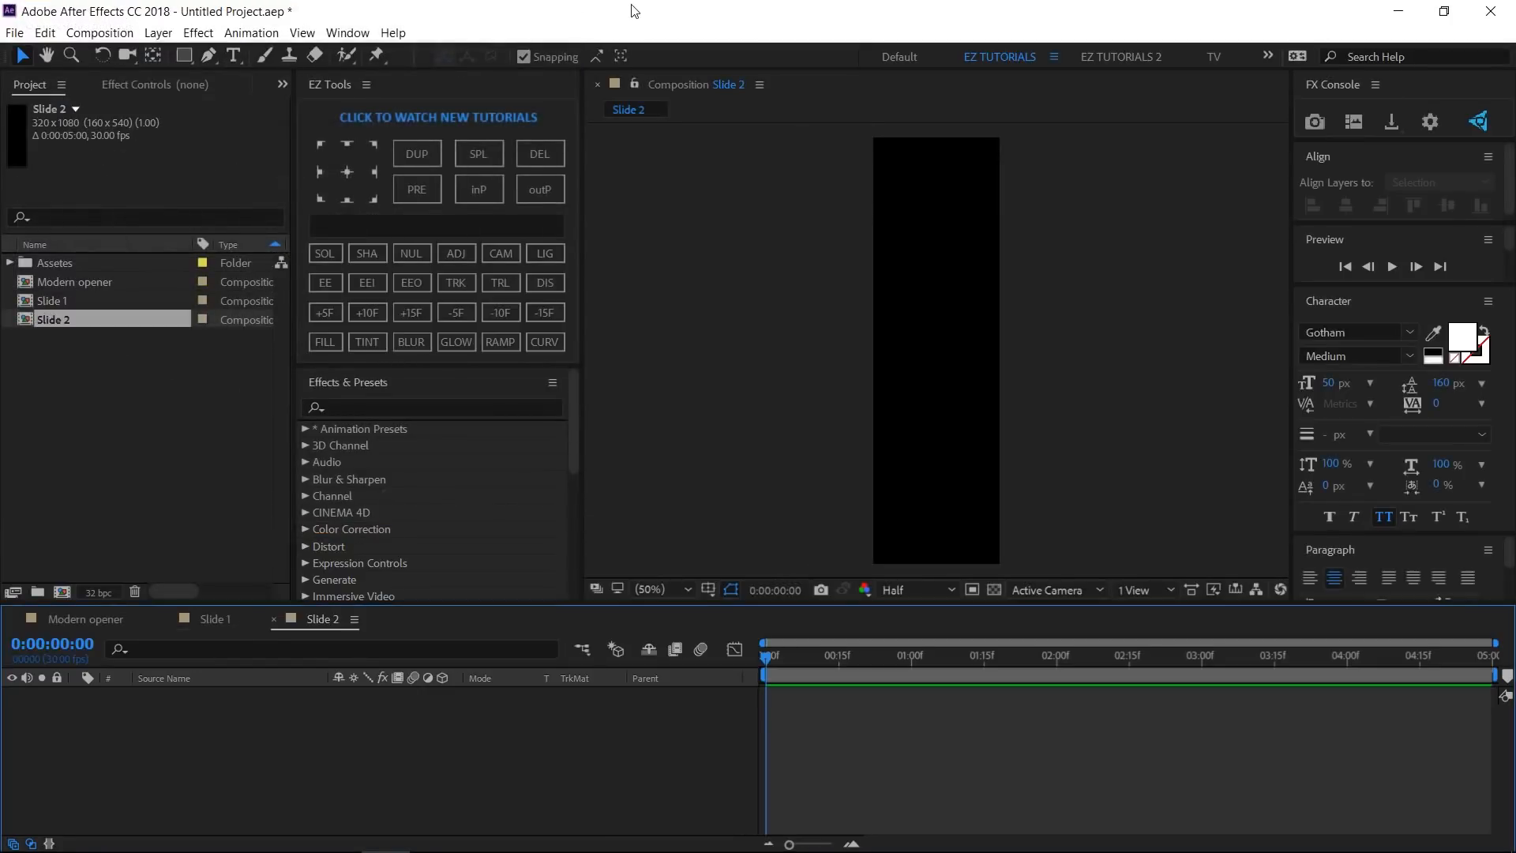
Duplicate the Slide 2 composition once, followed by one duplicate of the Slide 1 composition.
{"action": "left_click", "coordinate": [46, 319]}
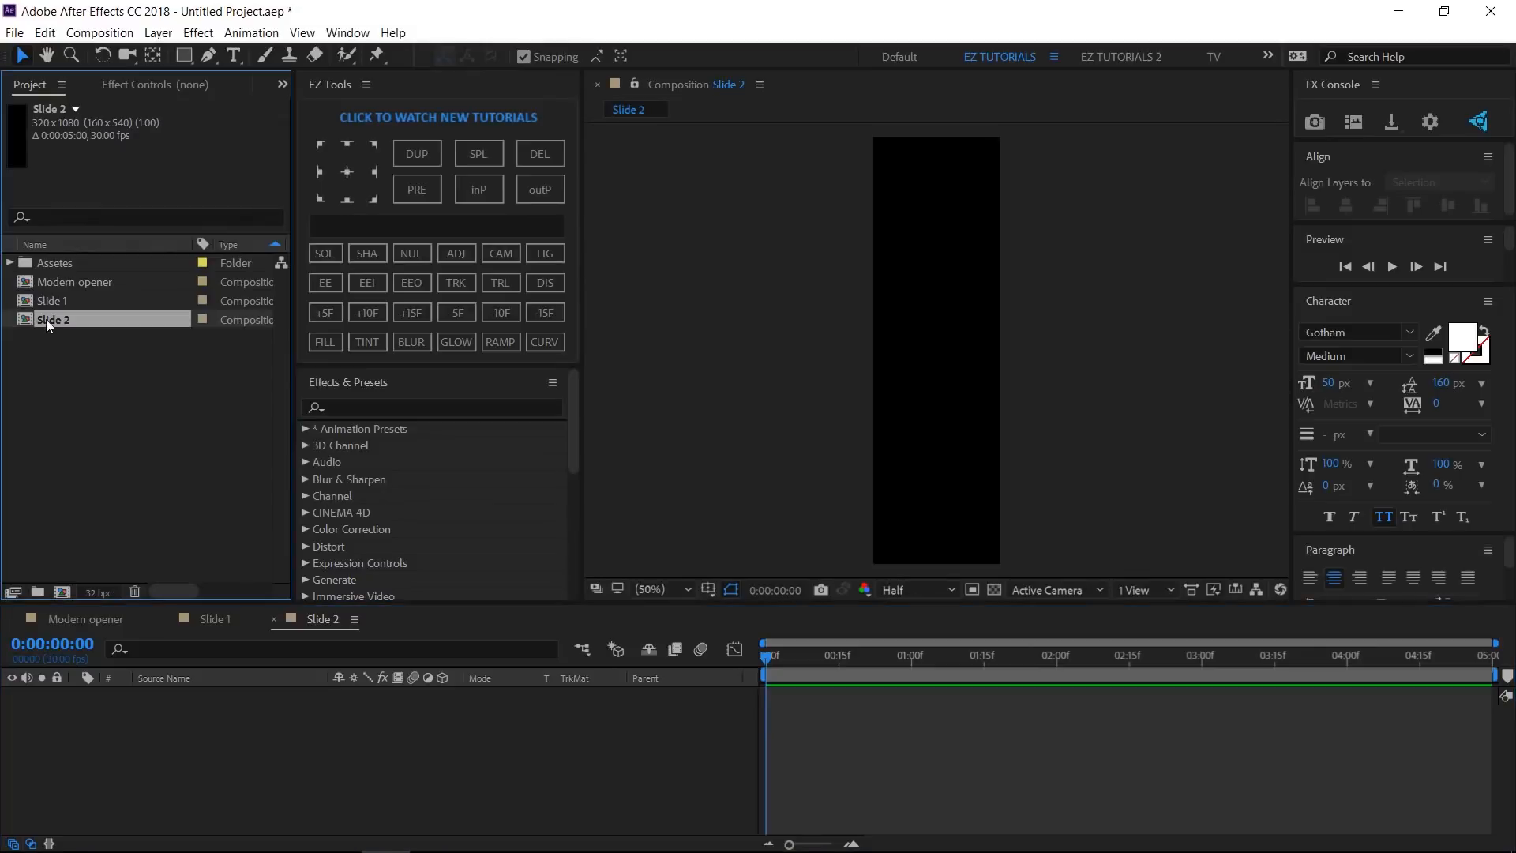
{"action": "key", "text": "ctrl+d"}
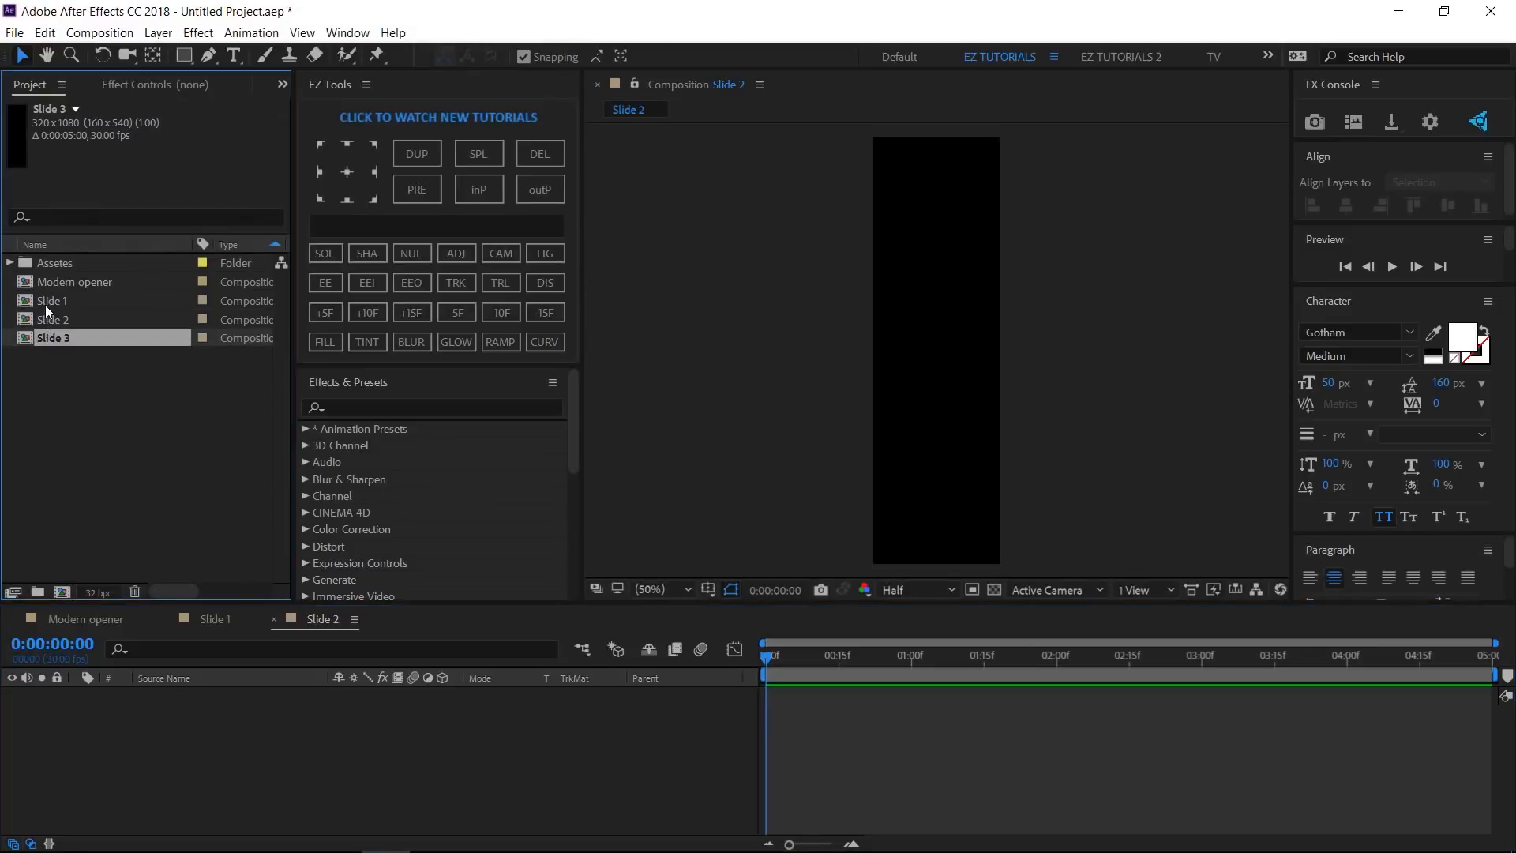
{"action": "left_click", "coordinate": [45, 300]}
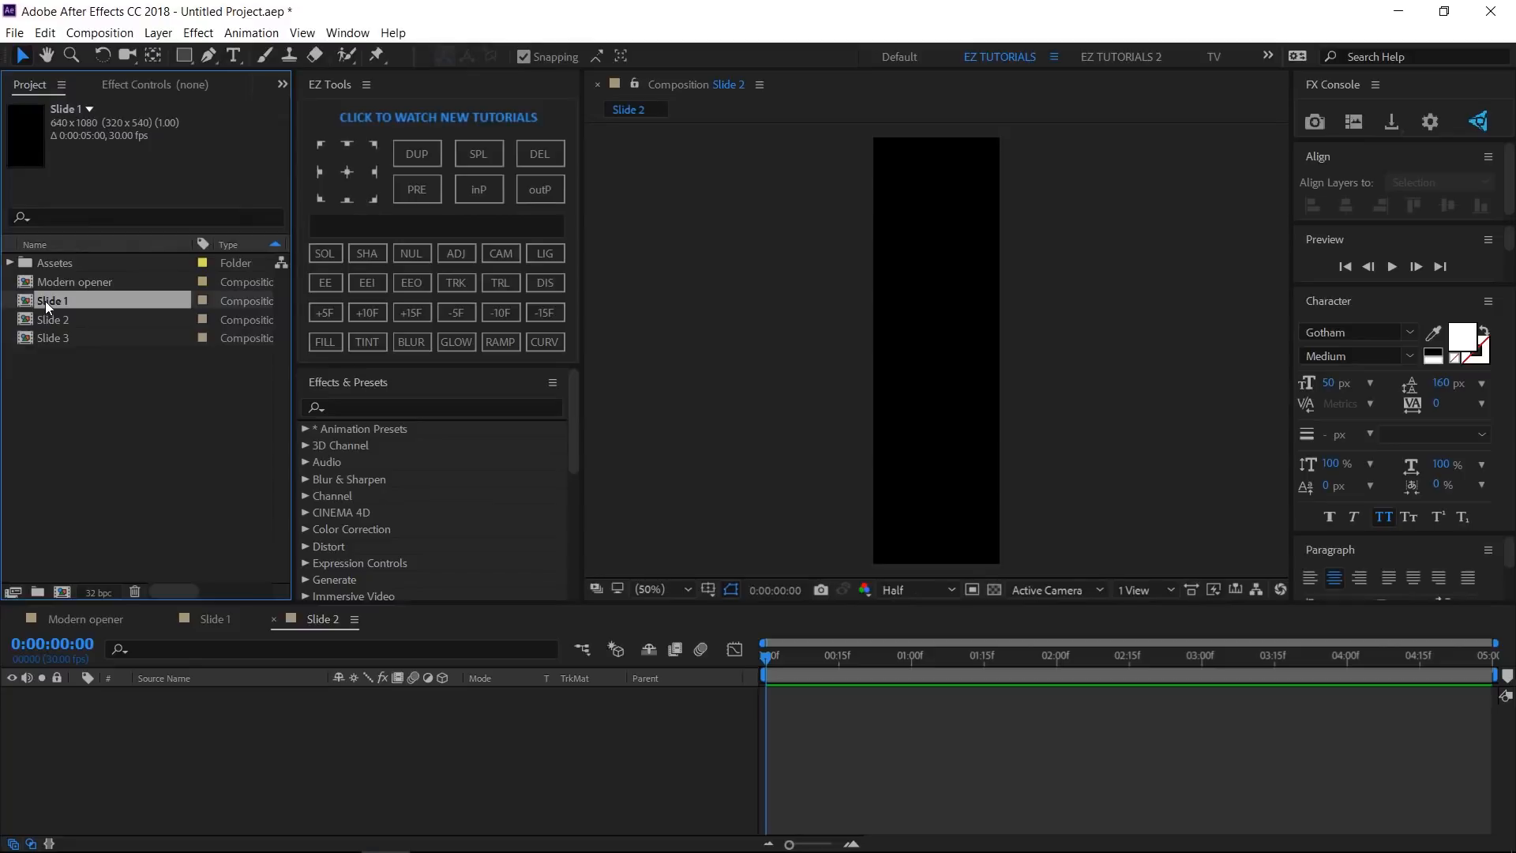
{"action": "key", "text": "ctrl+d"}
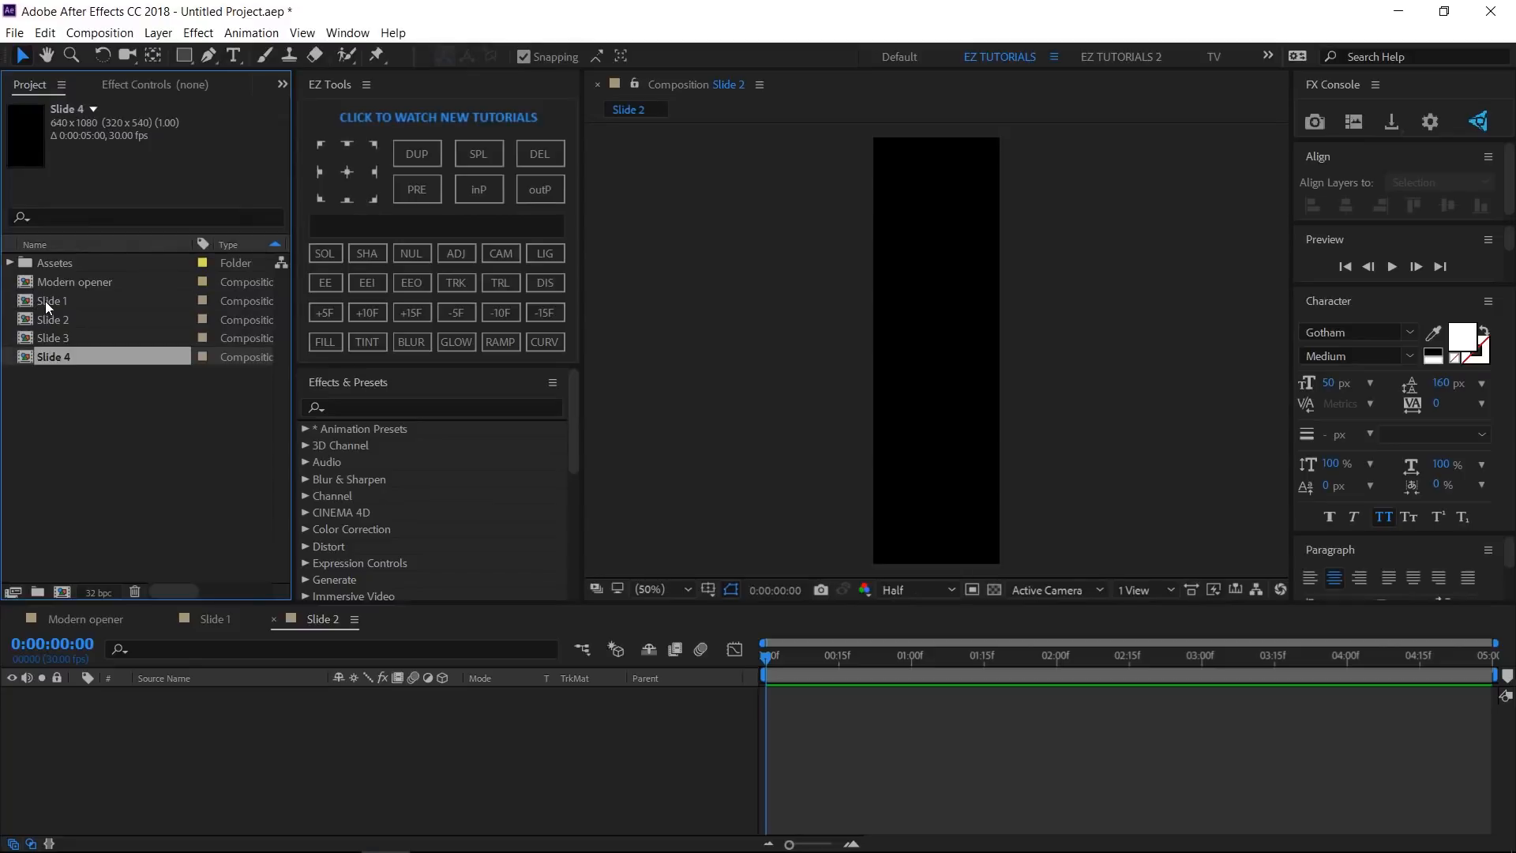
Create a composition named Slide 5 with a width of 1920 px and a height of 360 px.
{"action": "left_click", "coordinate": [62, 592]}
{"action": "type", "text": "S"}
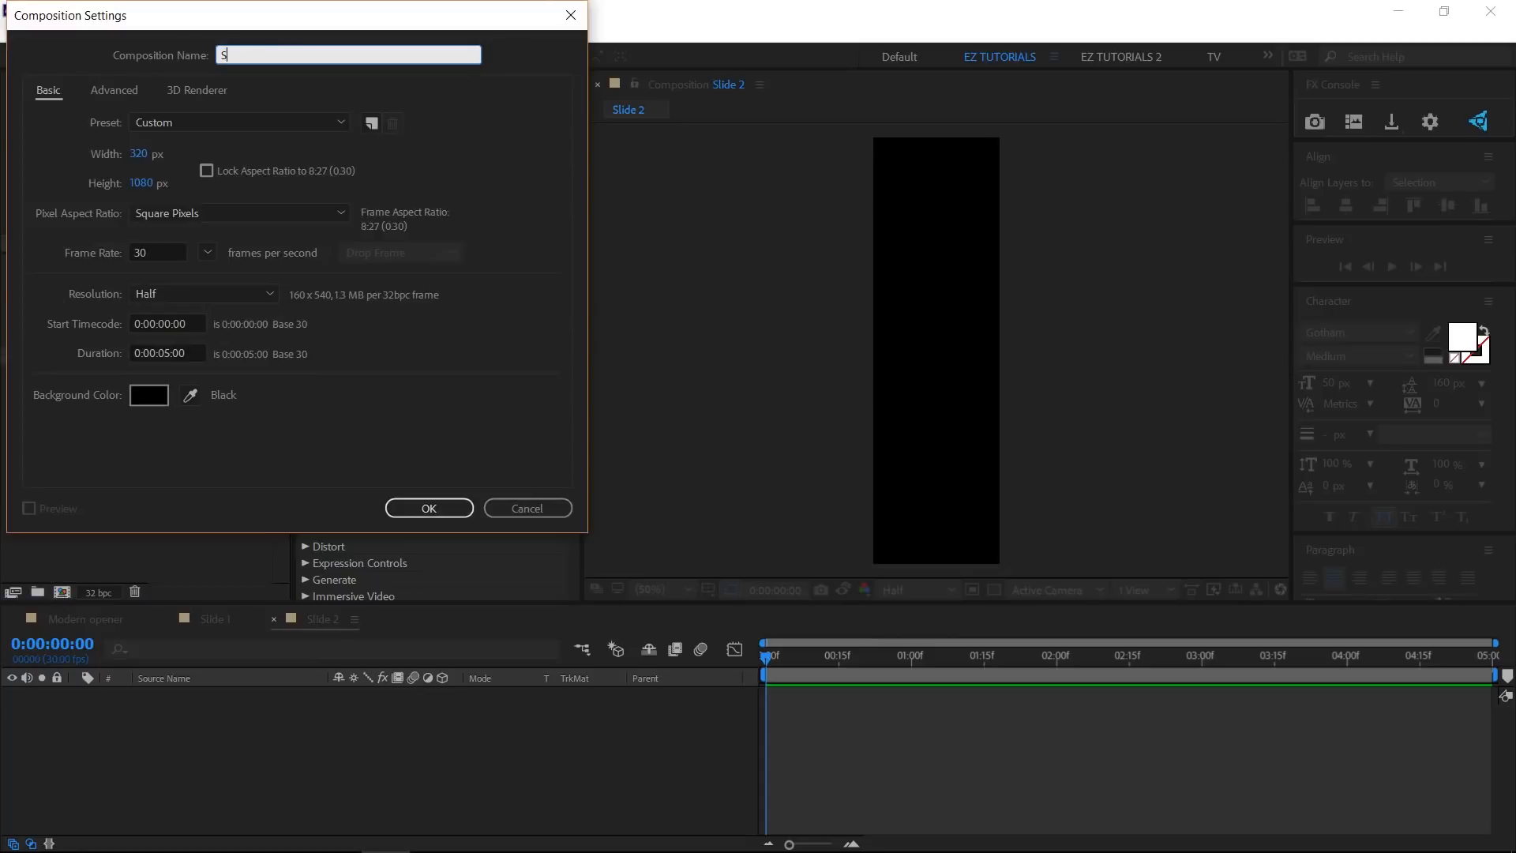
{"action": "type", "text": "lide S"}
{"action": "left_click", "coordinate": [140, 154]}
{"action": "type", "text": "1920"}
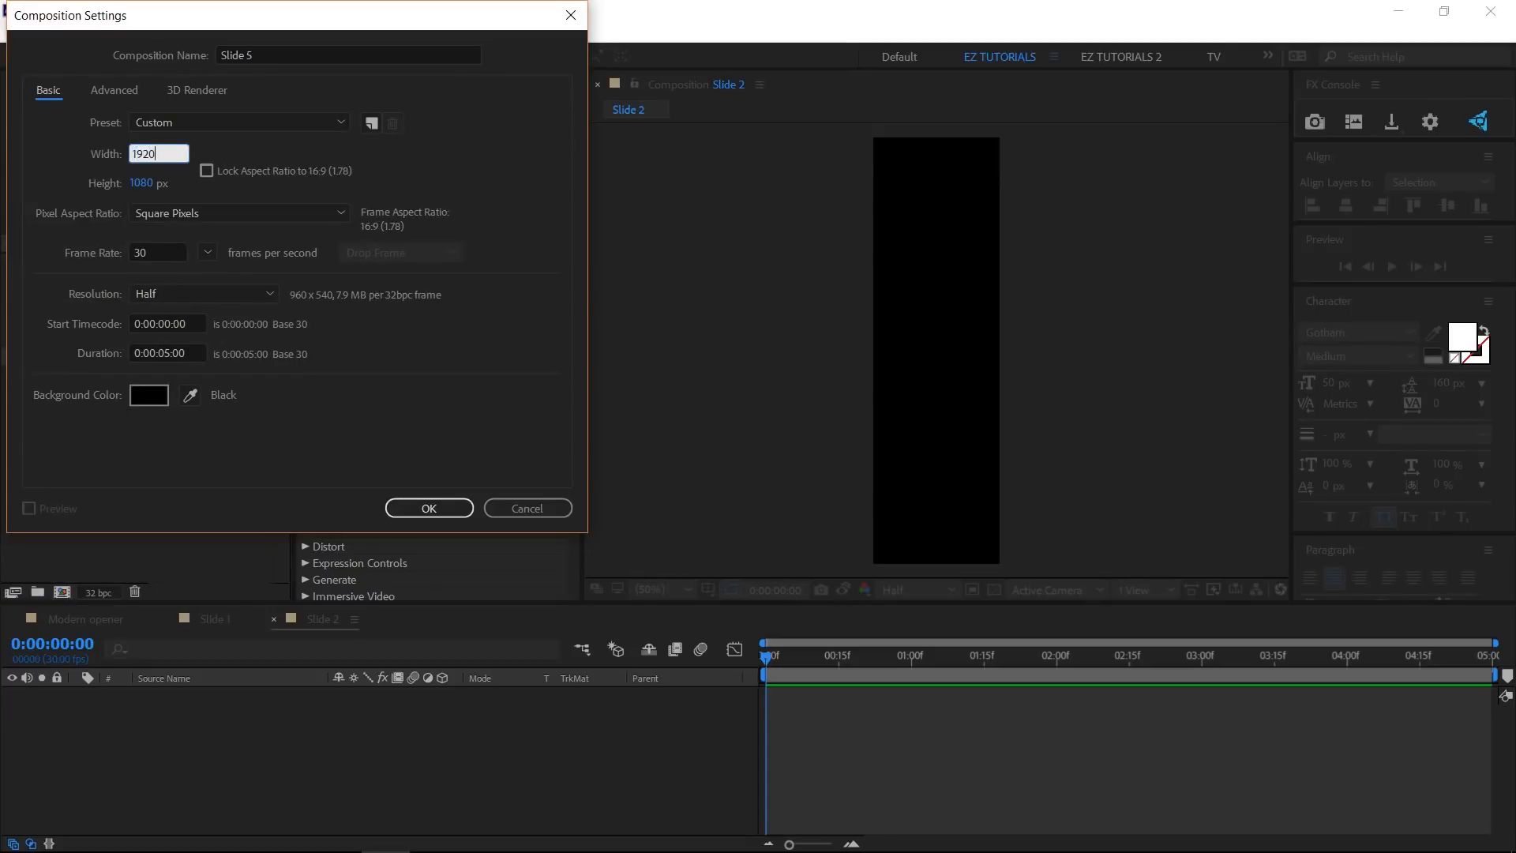
{"action": "key", "text": "Tab"}
{"action": "type", "text": "360"}
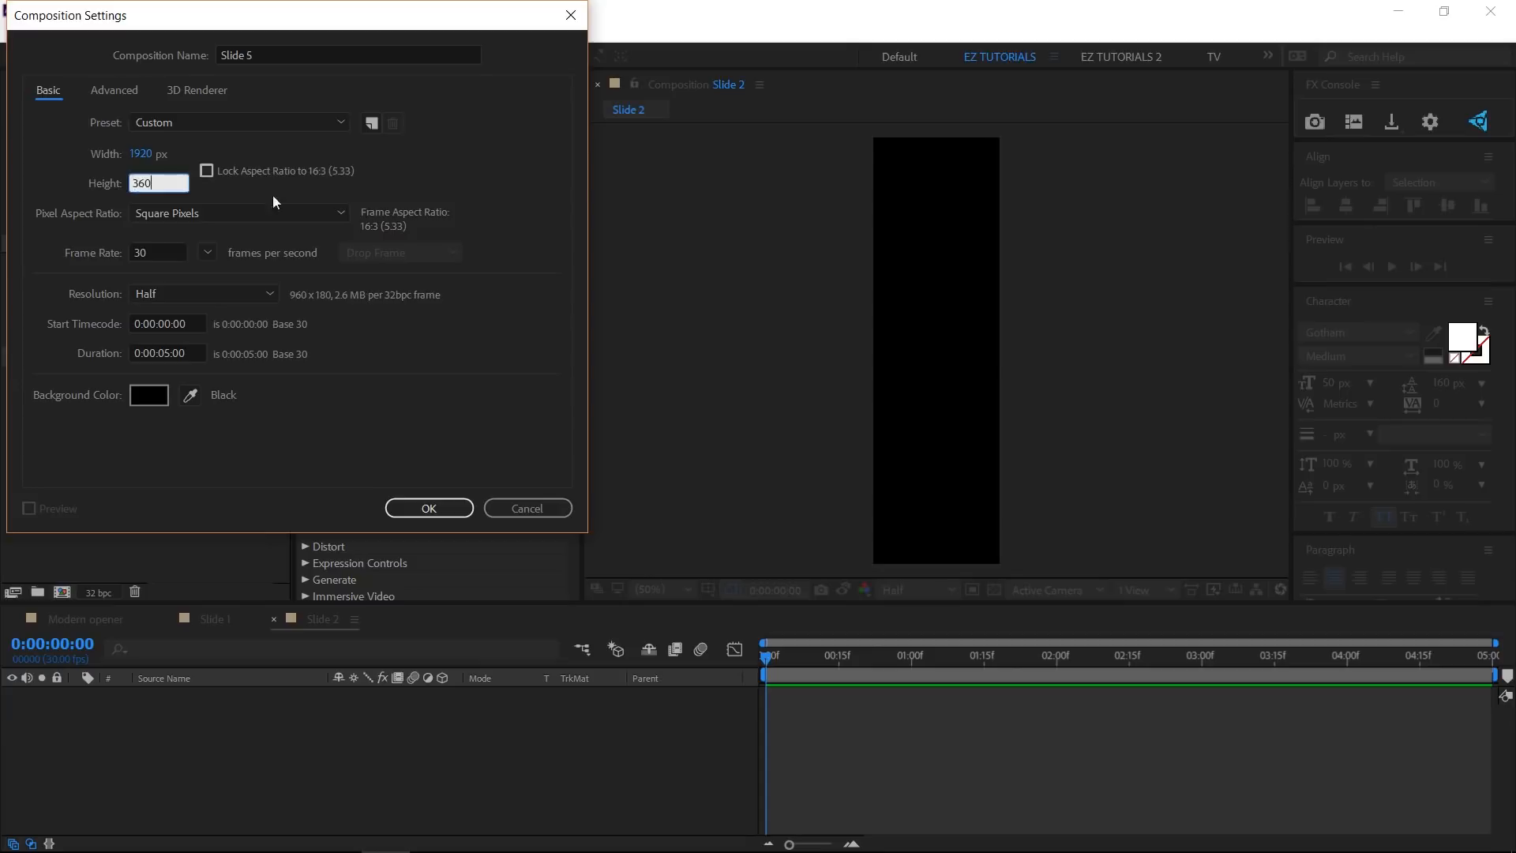
{"action": "left_click", "coordinate": [399, 510]}
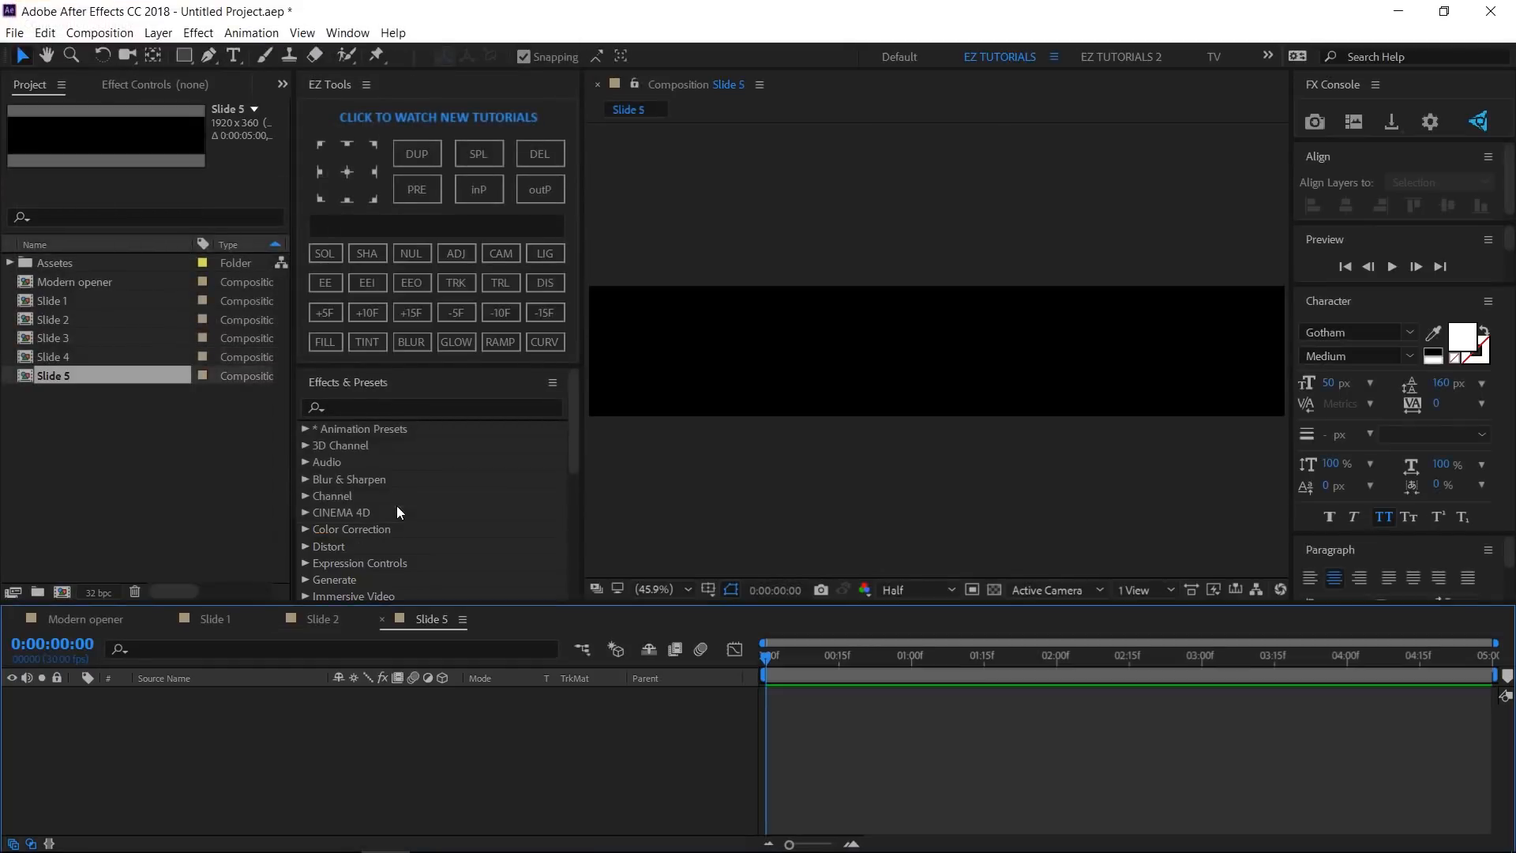
Duplicate the Slide 5 composition twice and rename the last copy Logo animation.
{"action": "left_click", "coordinate": [55, 376]}
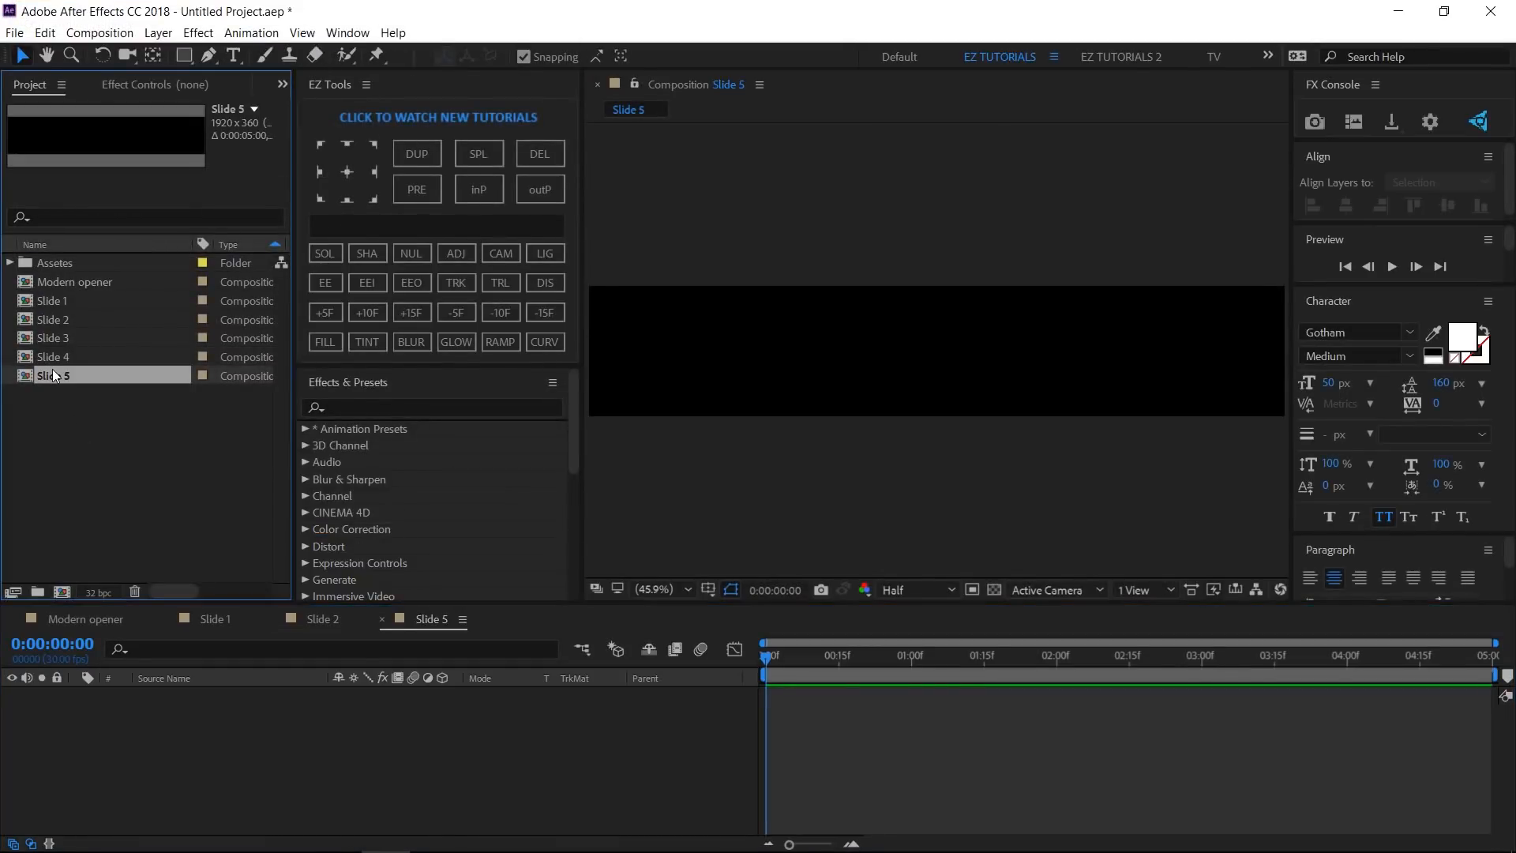
{"action": "key", "text": "ctrl+d"}
{"action": "key", "text": "ctrl+d"}
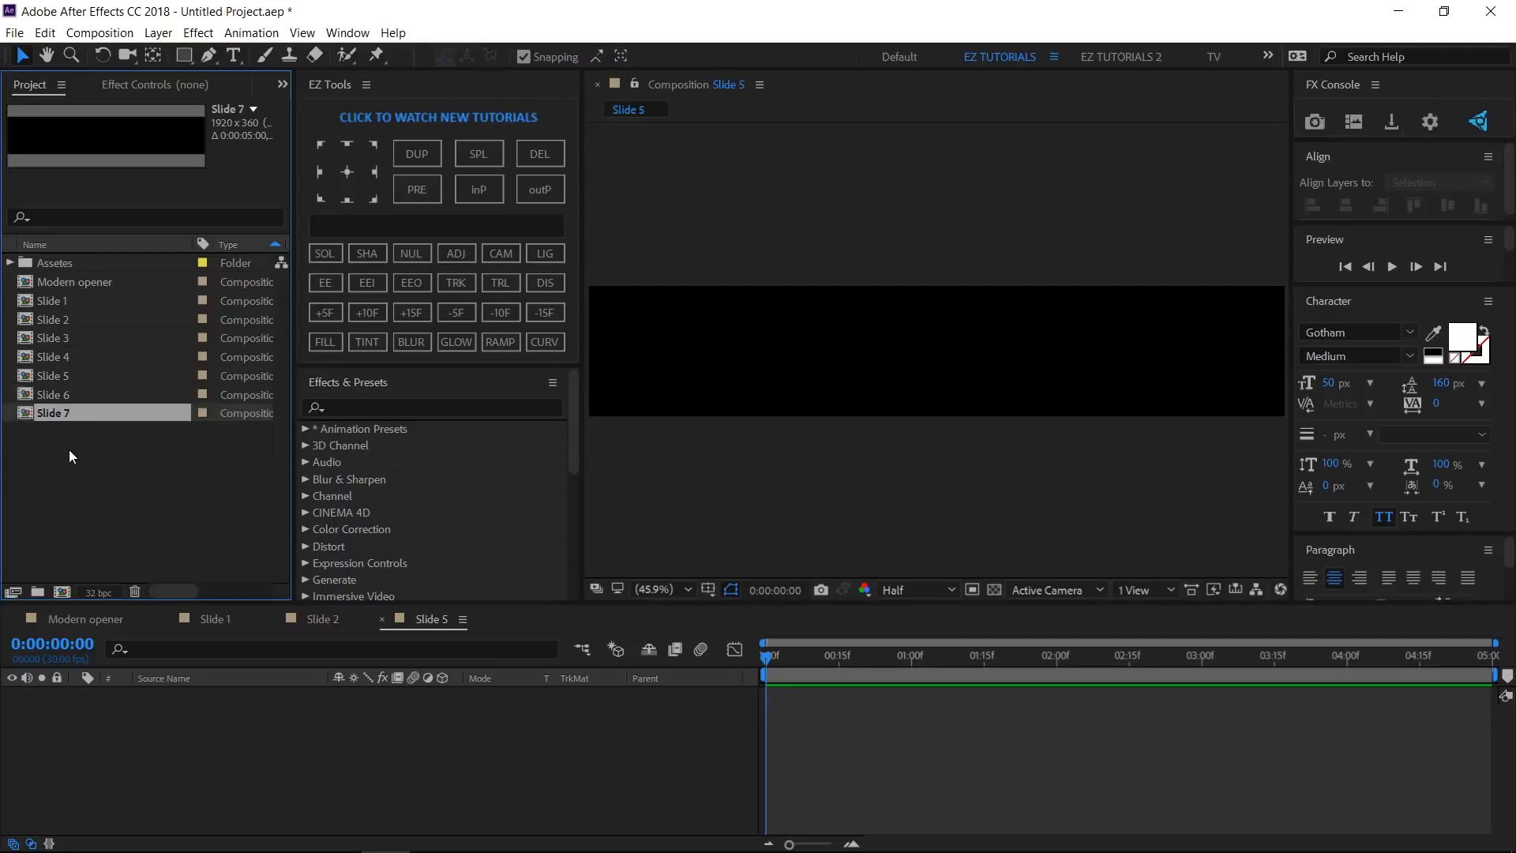
{"action": "key", "text": "Return"}
{"action": "type", "text": "Logo"}
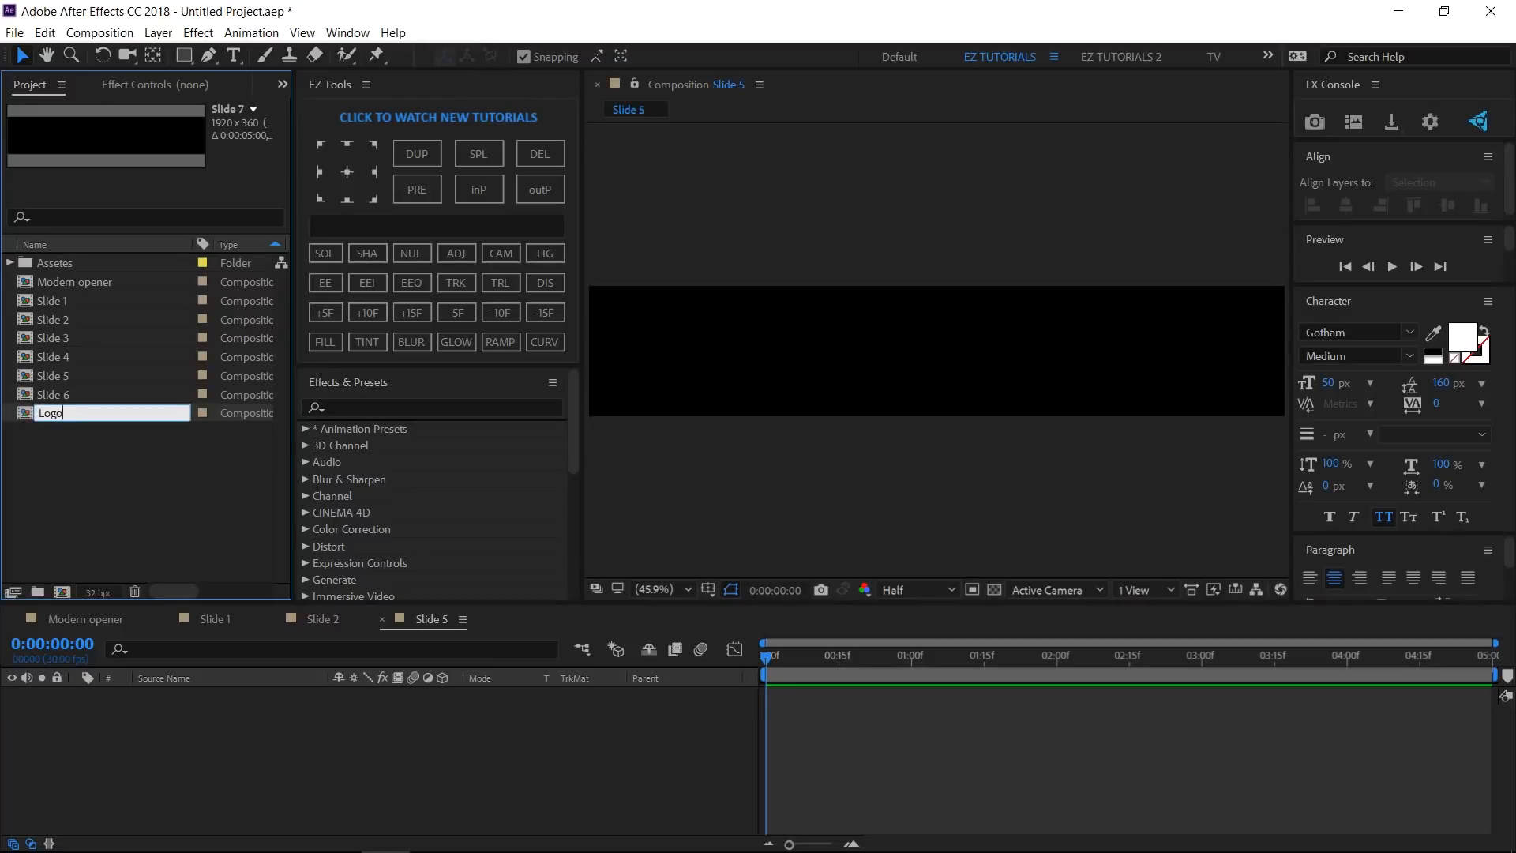
{"action": "type", "text": " animation"}
{"action": "key", "text": "Return"}
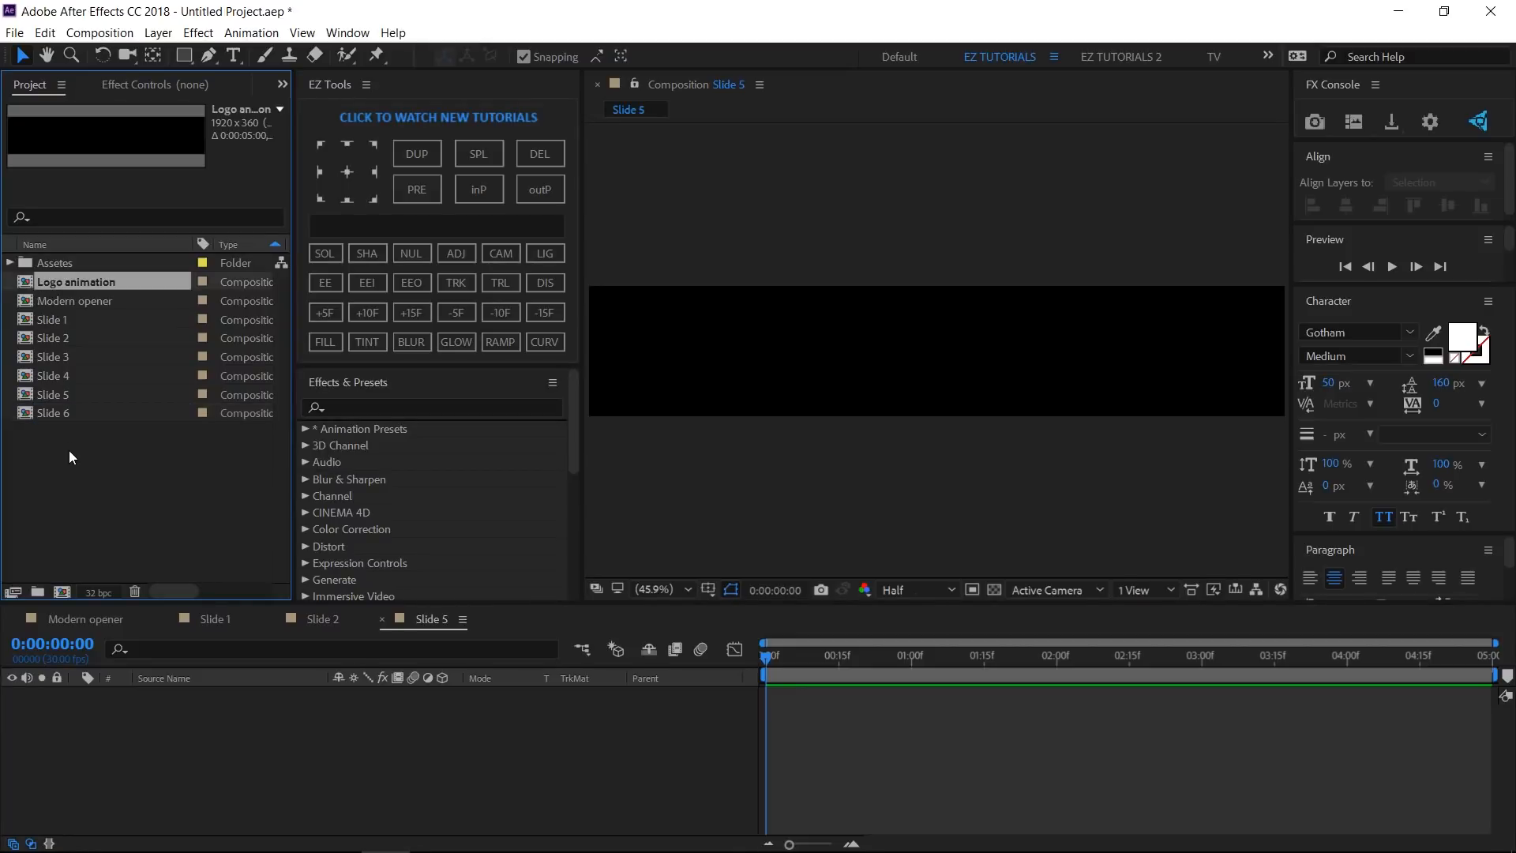
Open the Slide 1 to Slide 6 and Logo animation compositions in the timeline, with the slides in numerical order.
{"action": "left_click_drag", "start_coordinate": [69, 450], "coordinate": [63, 324]}
{"action": "double_click", "coordinate": [63, 324]}
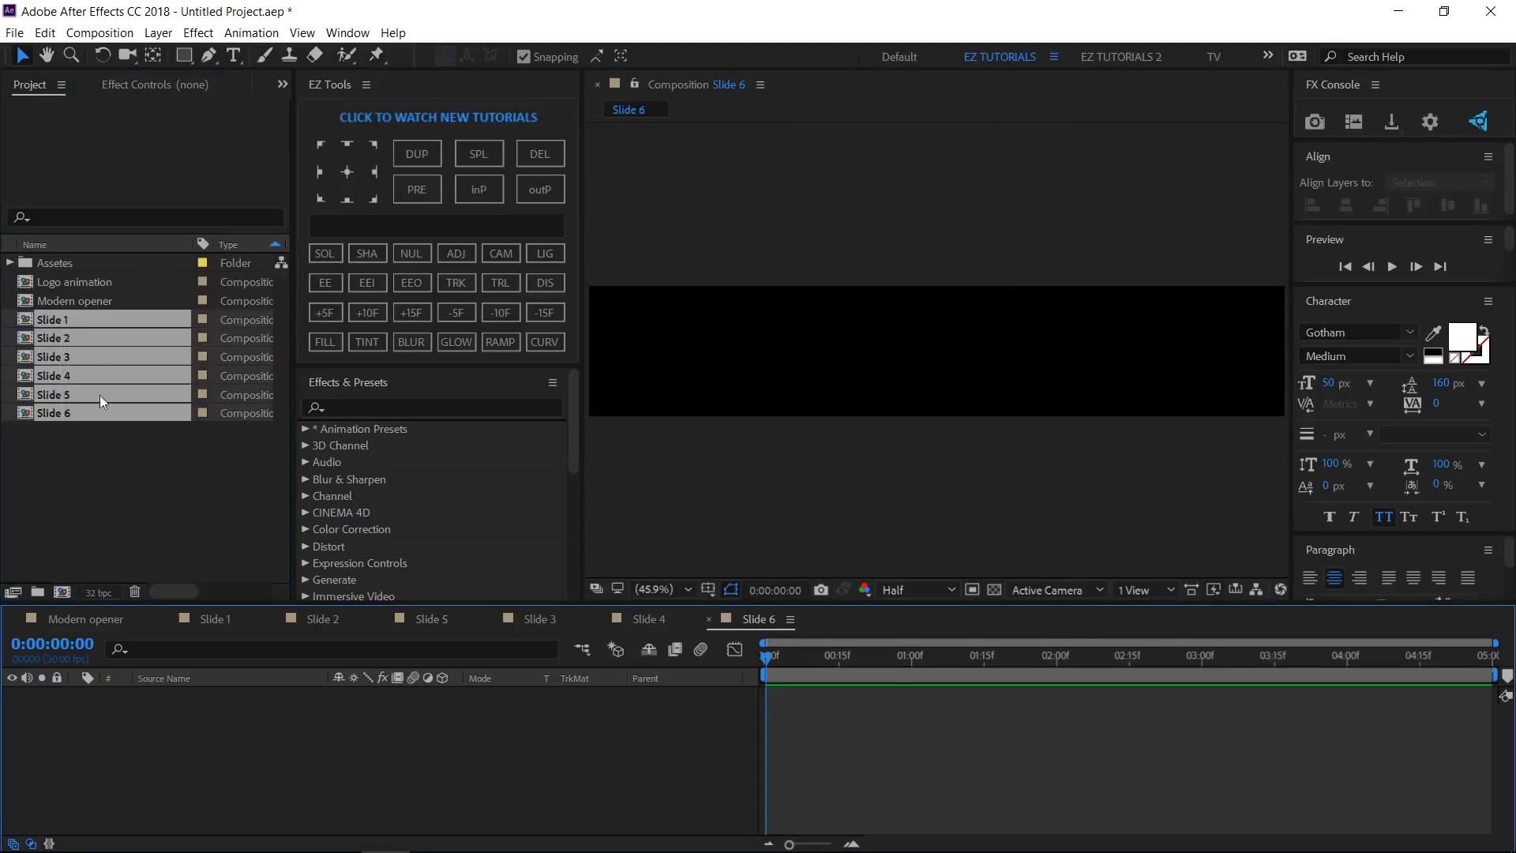
{"action": "left_click", "coordinate": [440, 623]}
{"action": "left_click_drag", "start_coordinate": [552, 624], "coordinate": [695, 615]}
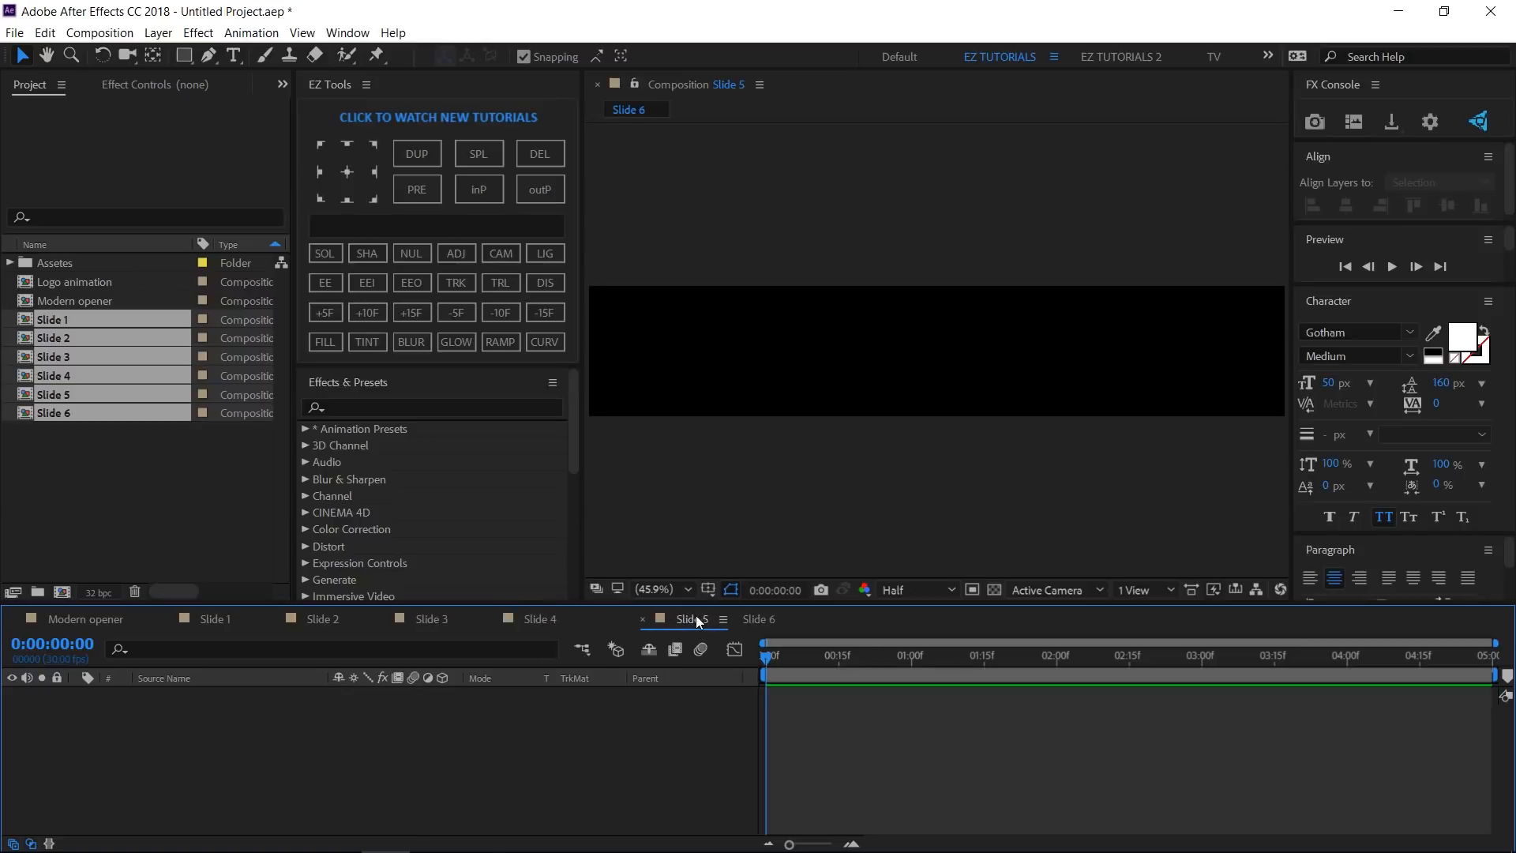
{"action": "double_click", "coordinate": [52, 282]}
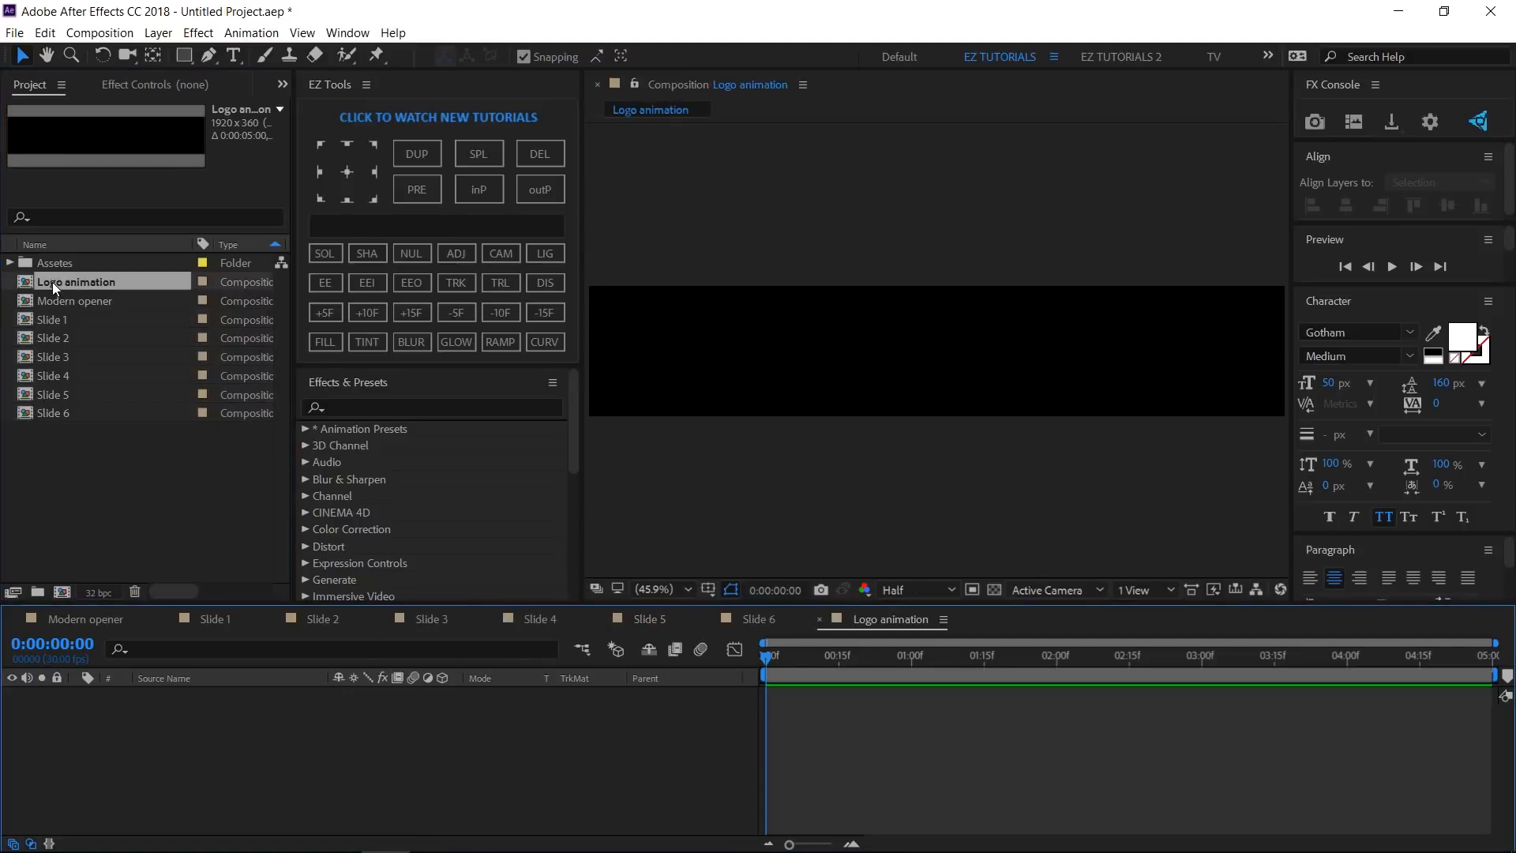
Expand the Assetes folder and add image 1.jpg to the Slide 1 composition and image 2.jpg to Slide 2.
{"action": "left_click", "coordinate": [10, 264]}
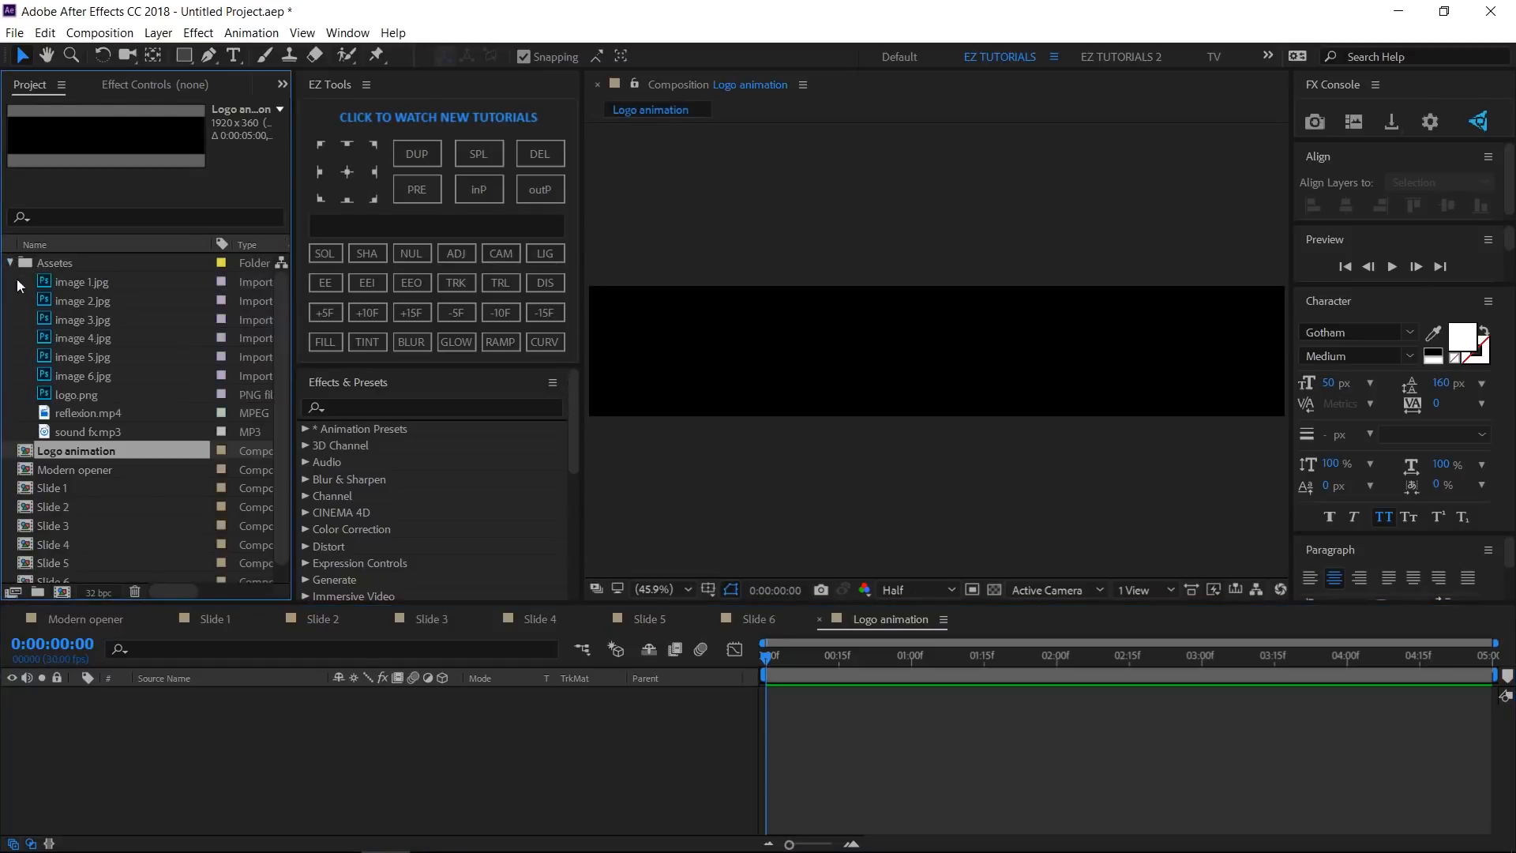
{"action": "left_click", "coordinate": [207, 618]}
{"action": "left_click_drag", "start_coordinate": [83, 285], "coordinate": [156, 731]}
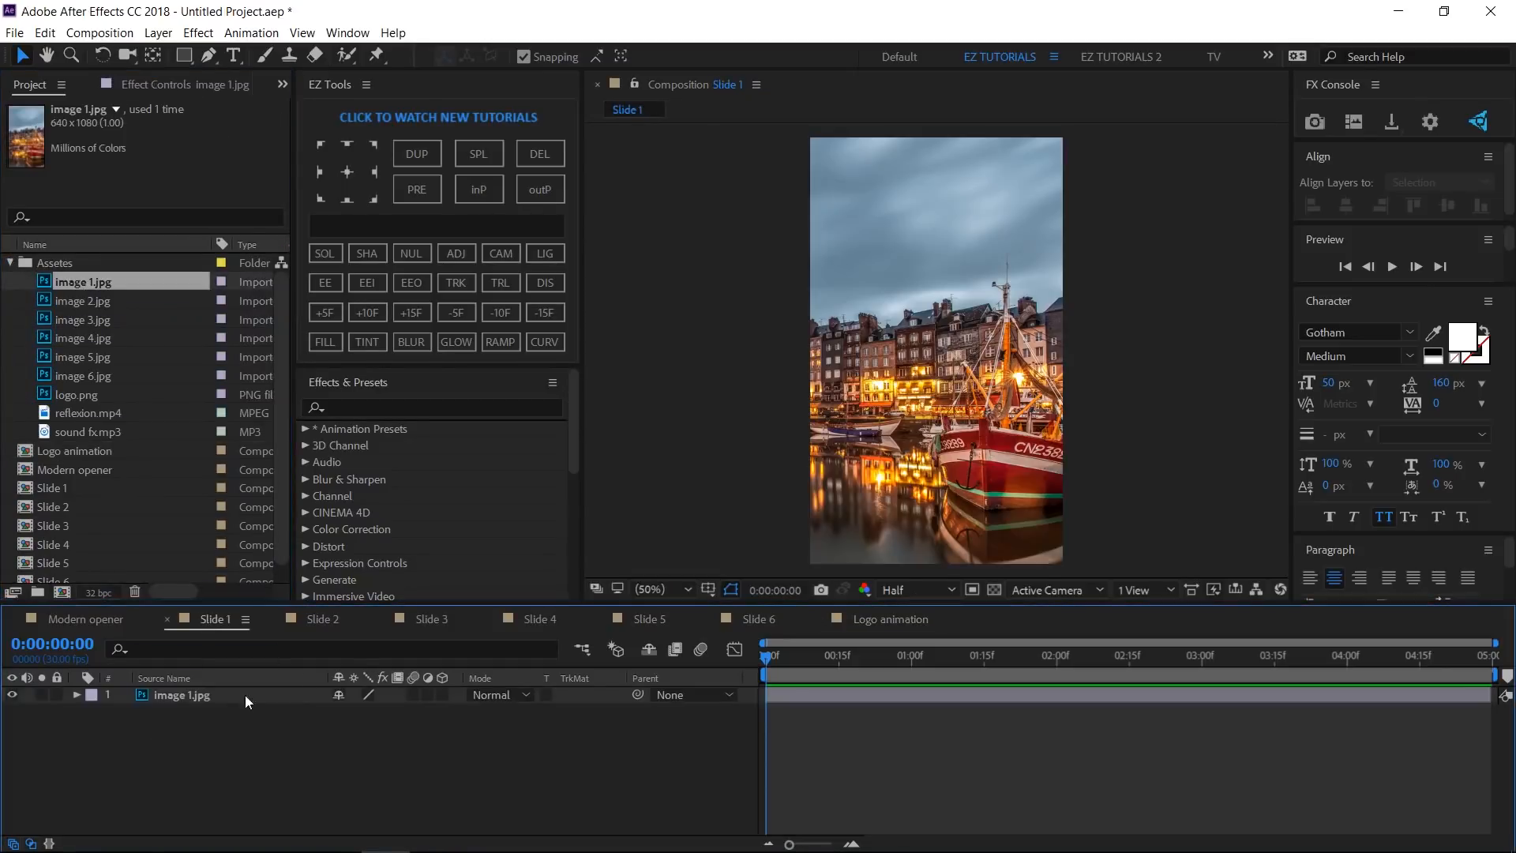
{"action": "left_click", "coordinate": [326, 619]}
{"action": "left_click_drag", "start_coordinate": [83, 302], "coordinate": [210, 748]}
Add image 3.jpg, image 4.jpg and image 5.jpg to the Slide 3, Slide 4 and Slide 5 compositions respectively.
{"action": "left_click", "coordinate": [428, 620]}
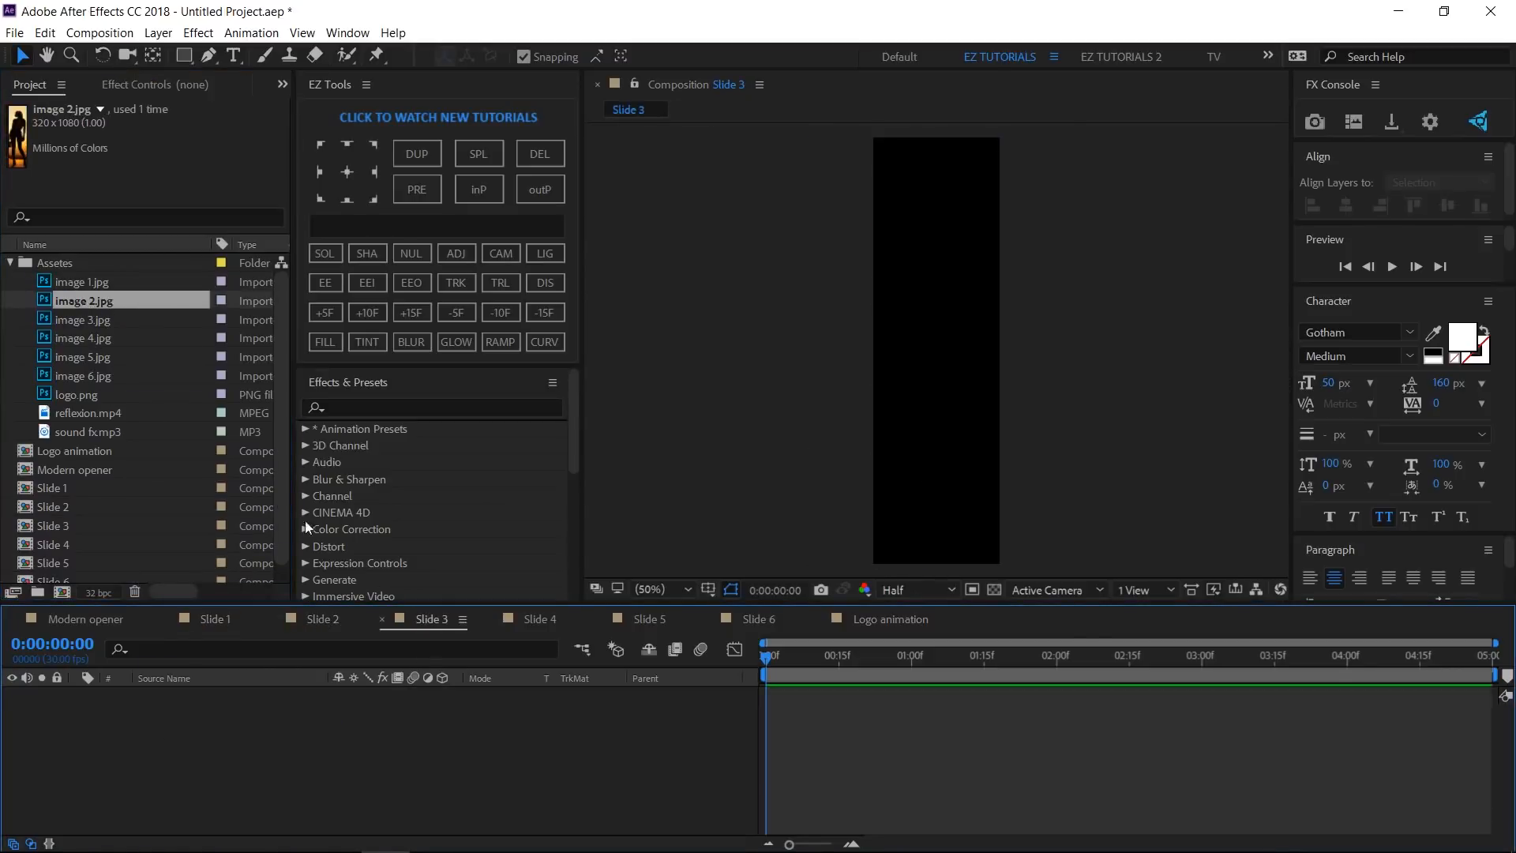
{"action": "left_click_drag", "start_coordinate": [90, 322], "coordinate": [182, 782]}
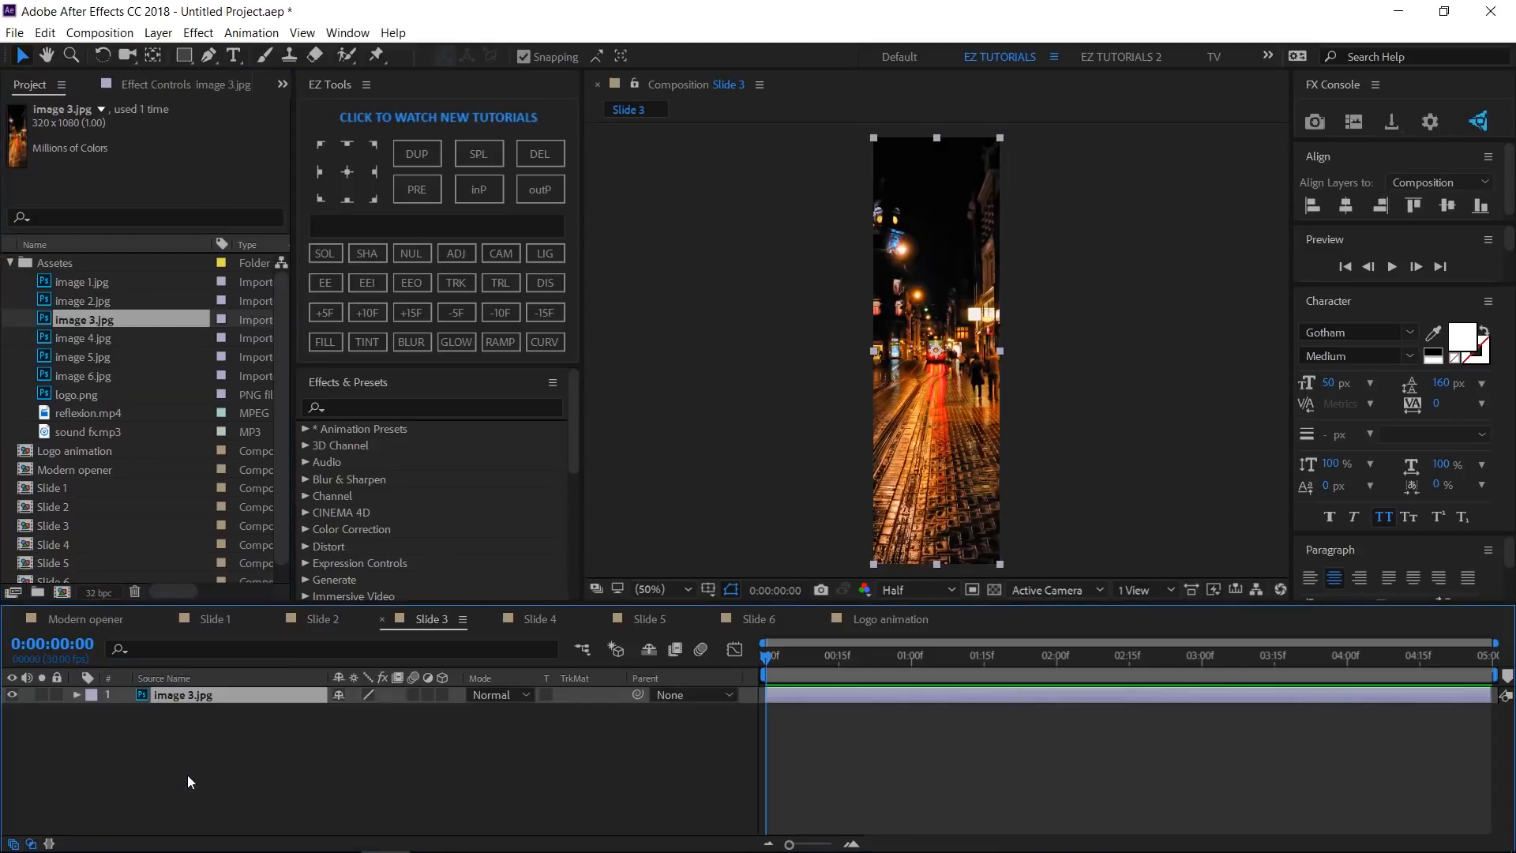
{"action": "left_click", "coordinate": [529, 618]}
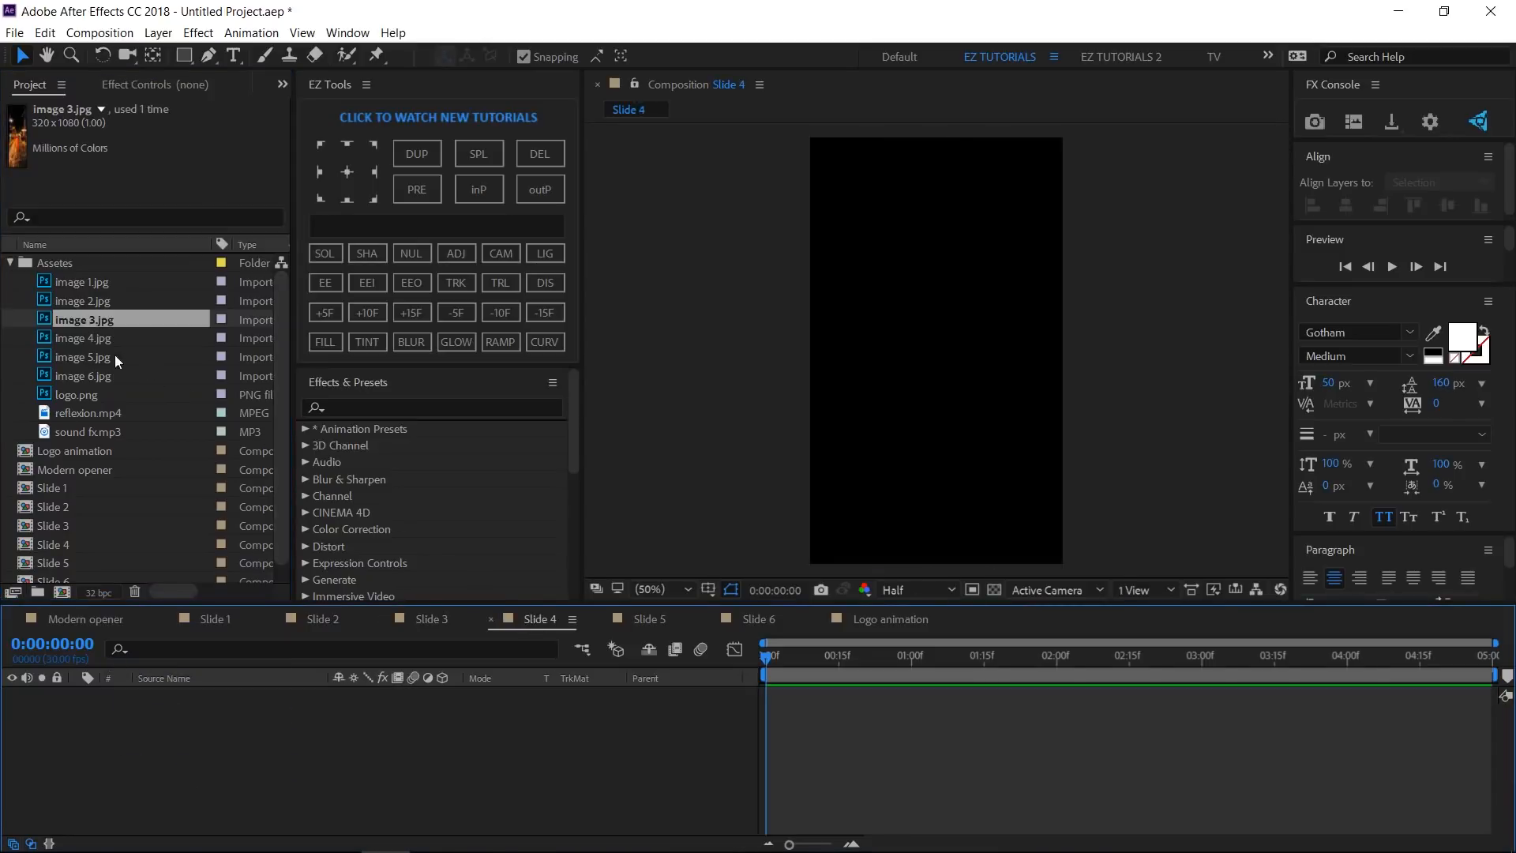
{"action": "left_click_drag", "start_coordinate": [78, 341], "coordinate": [146, 718]}
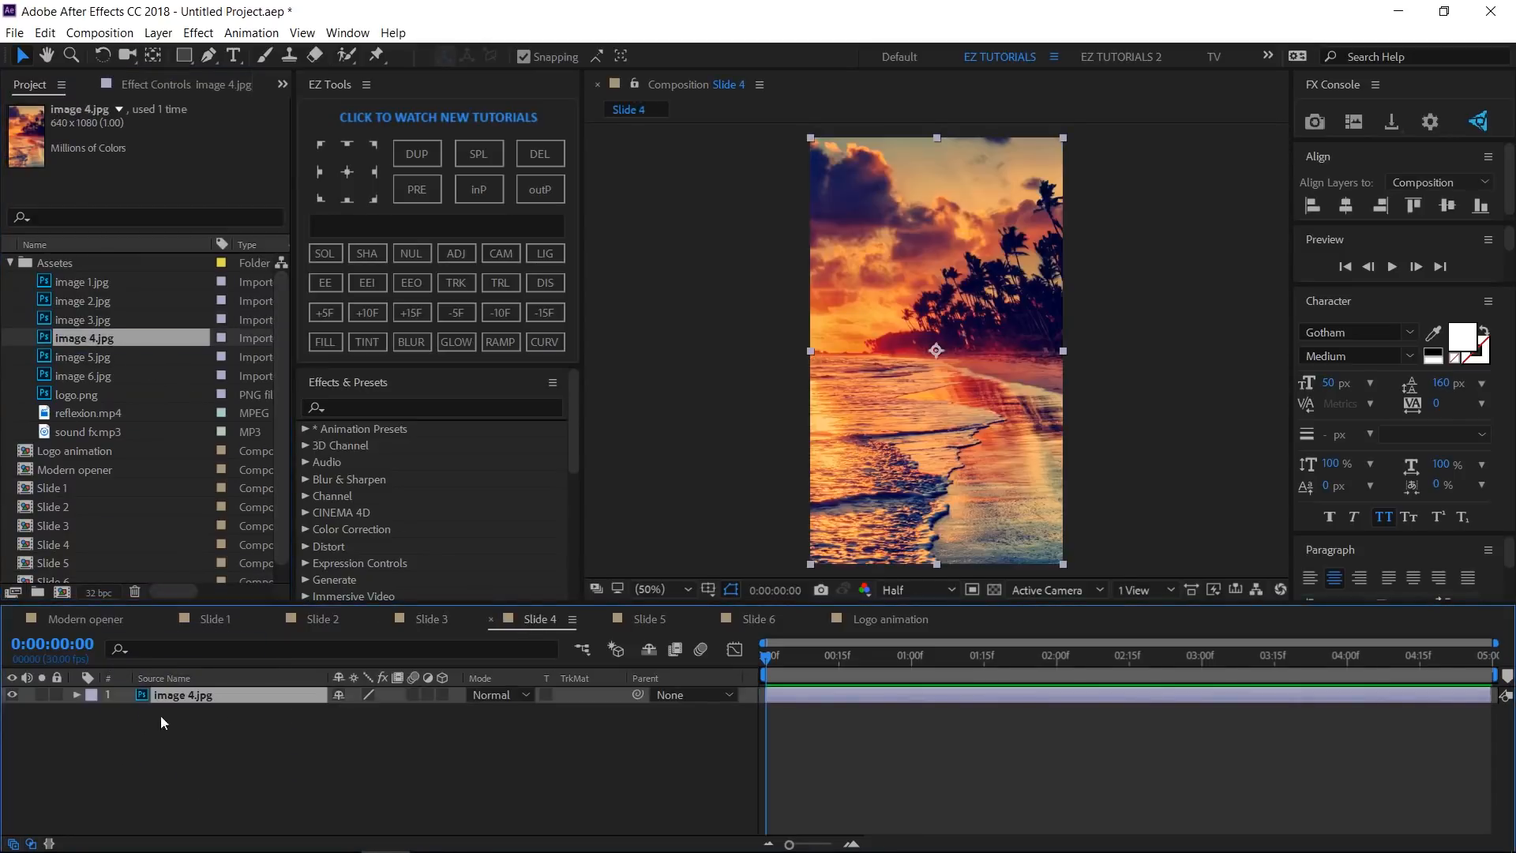
{"action": "left_click", "coordinate": [643, 621]}
{"action": "left_click_drag", "start_coordinate": [107, 361], "coordinate": [136, 717]}
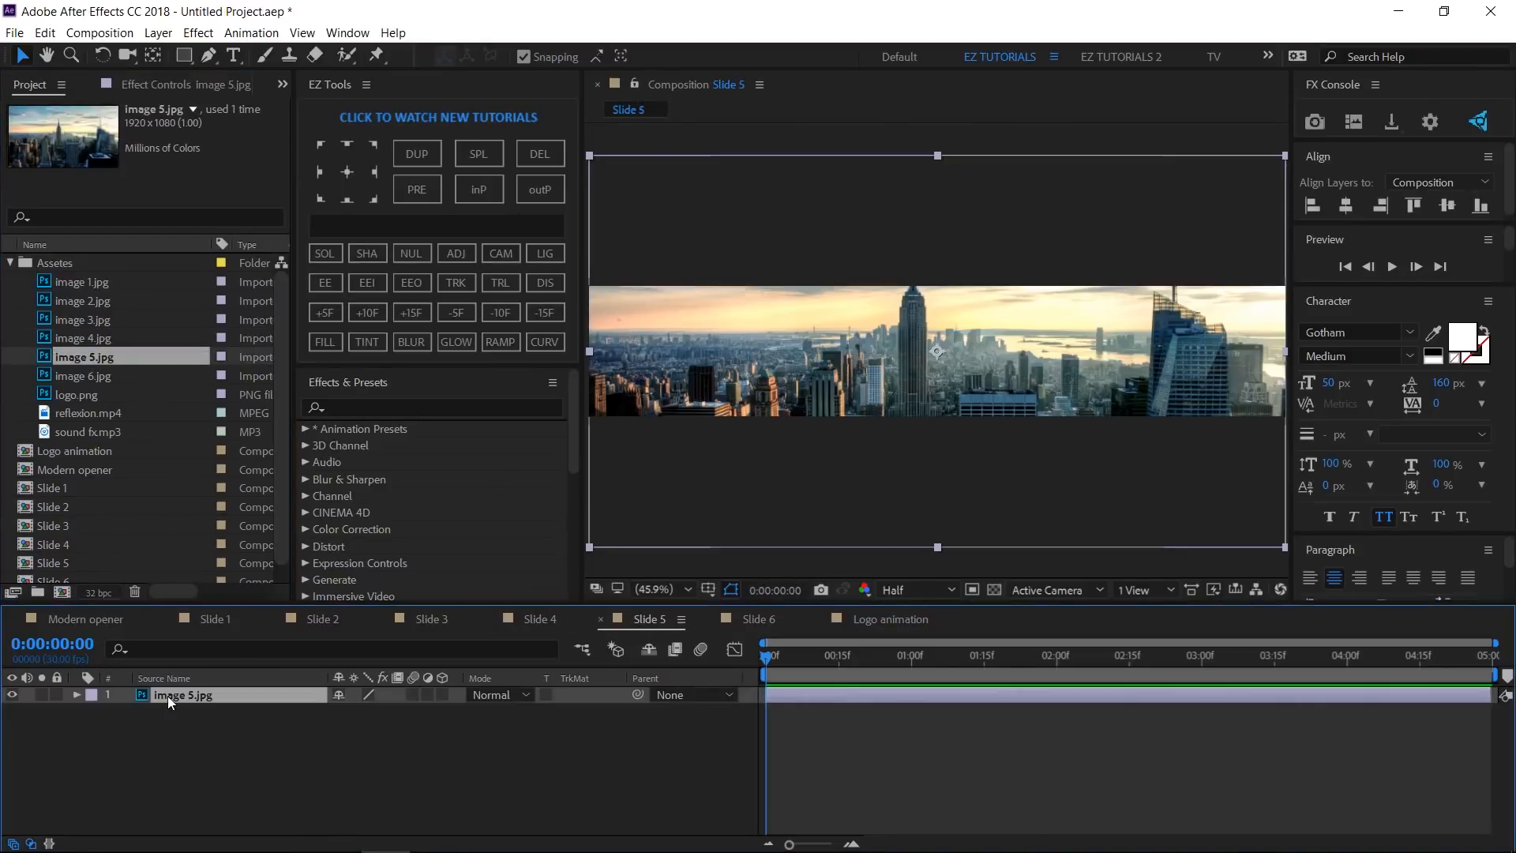
Move image 5.jpg down in the Slide 5 composition until the skyscraper and its spire sit inside the frame.
{"action": "key", "text": "shift+Down"}
{"action": "key", "text": "shift+Down"}
{"action": "key", "text": "shift+Down"}
{"action": "key", "text": "shift+Down"}
{"action": "key", "text": "shift+Down"}
{"action": "key", "text": "shift+Down"}
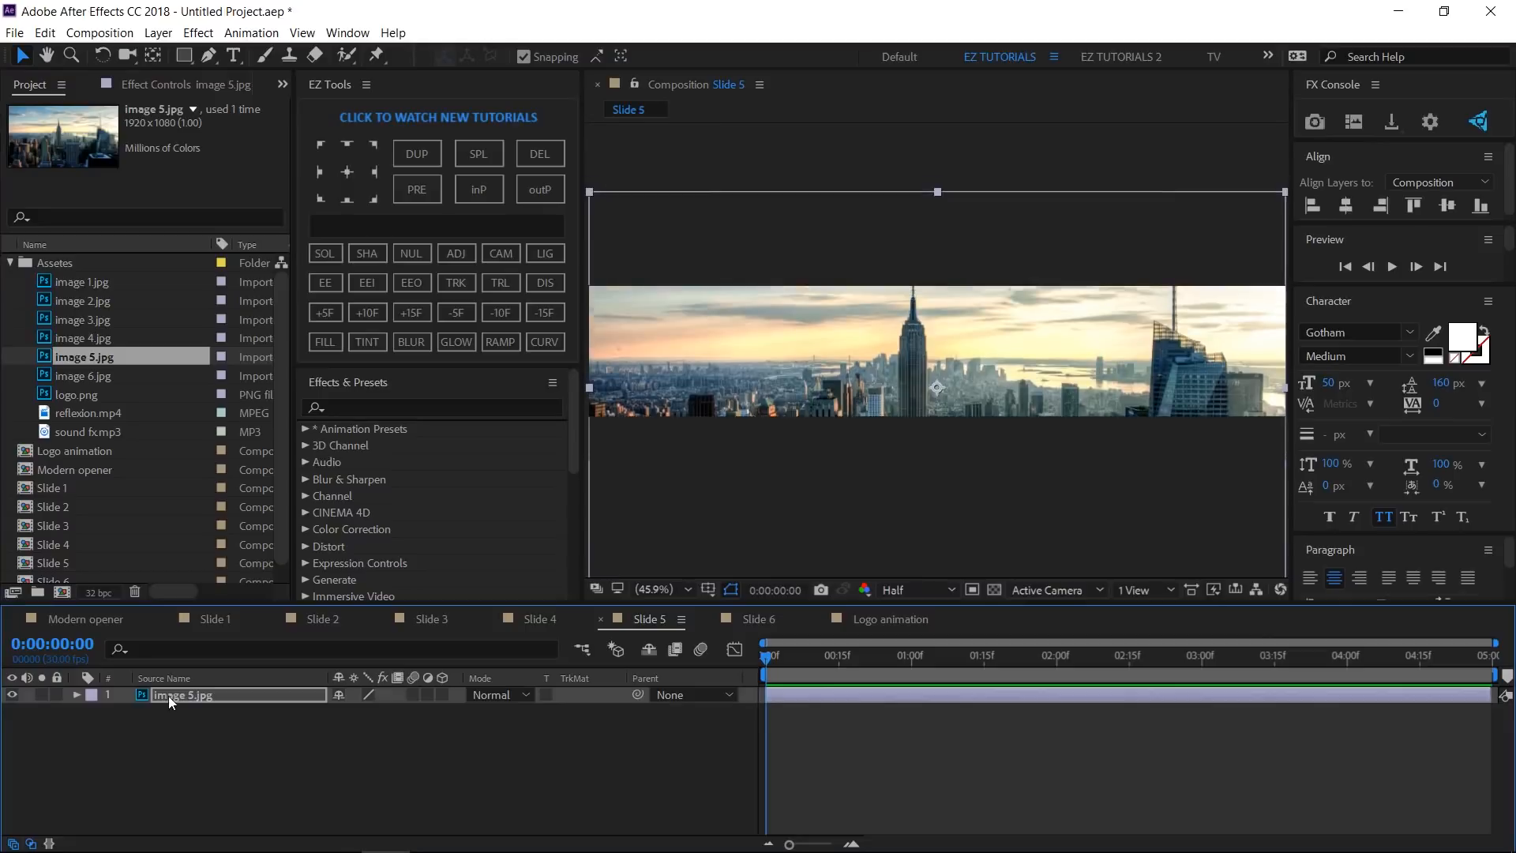
{"action": "key", "text": "Down"}
{"action": "key", "text": "Down"}
{"action": "key", "text": "Down"}
{"action": "key", "text": "Down"}
{"action": "key", "text": "Down"}
{"action": "key", "text": "Down"}
{"action": "key", "text": "Down"}
{"action": "key", "text": "Down"}
{"action": "key", "text": "Down"}
{"action": "key", "text": "Down"}
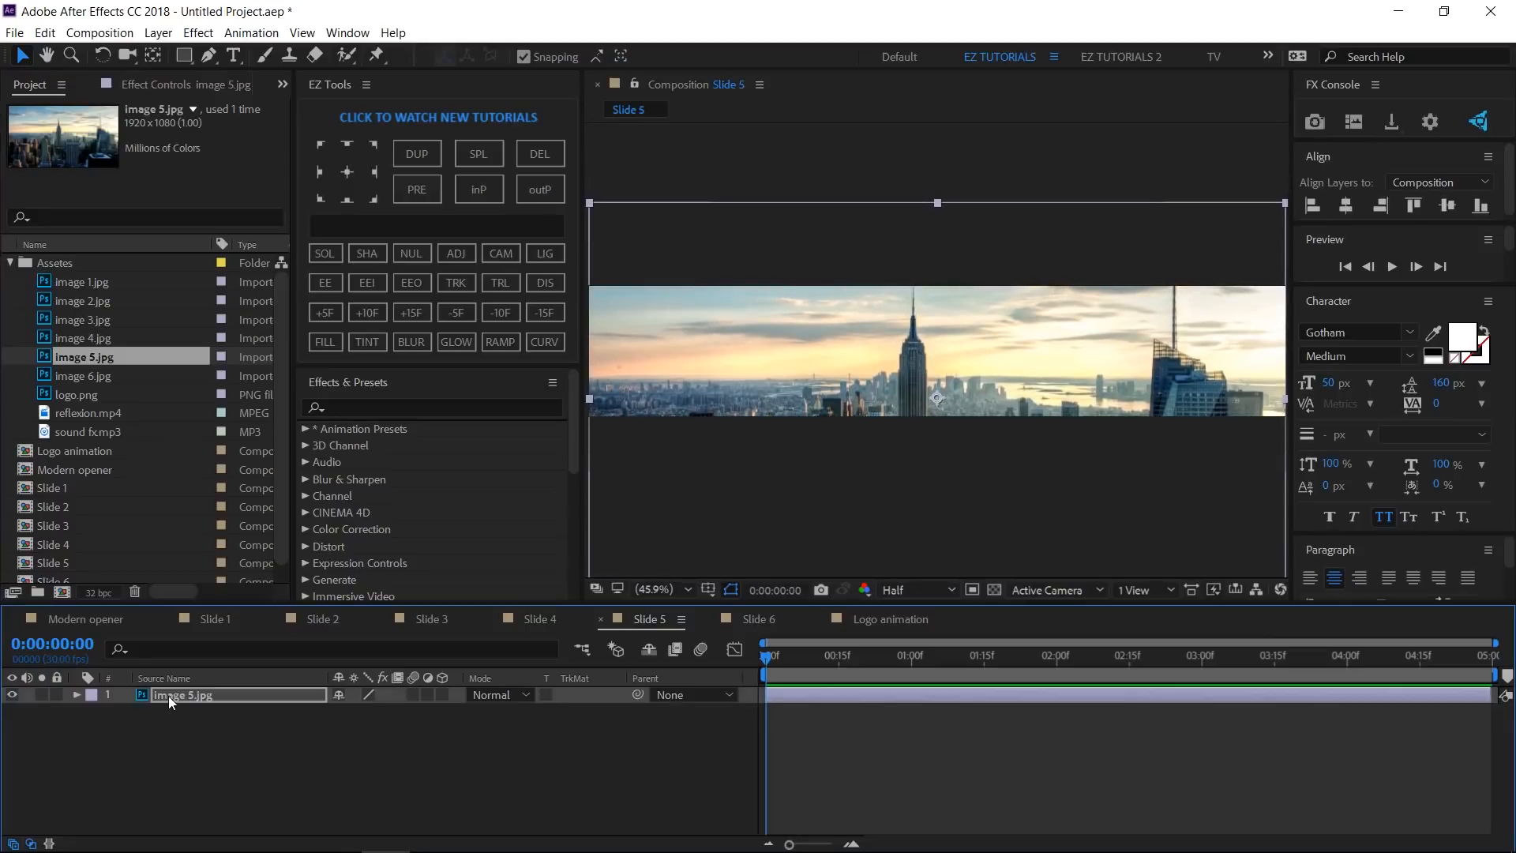
Add image 6.jpg to the Slide 6 composition and logo.png to the Logo animation composition.
{"action": "left_click", "coordinate": [733, 623]}
{"action": "left_click_drag", "start_coordinate": [111, 376], "coordinate": [126, 718]}
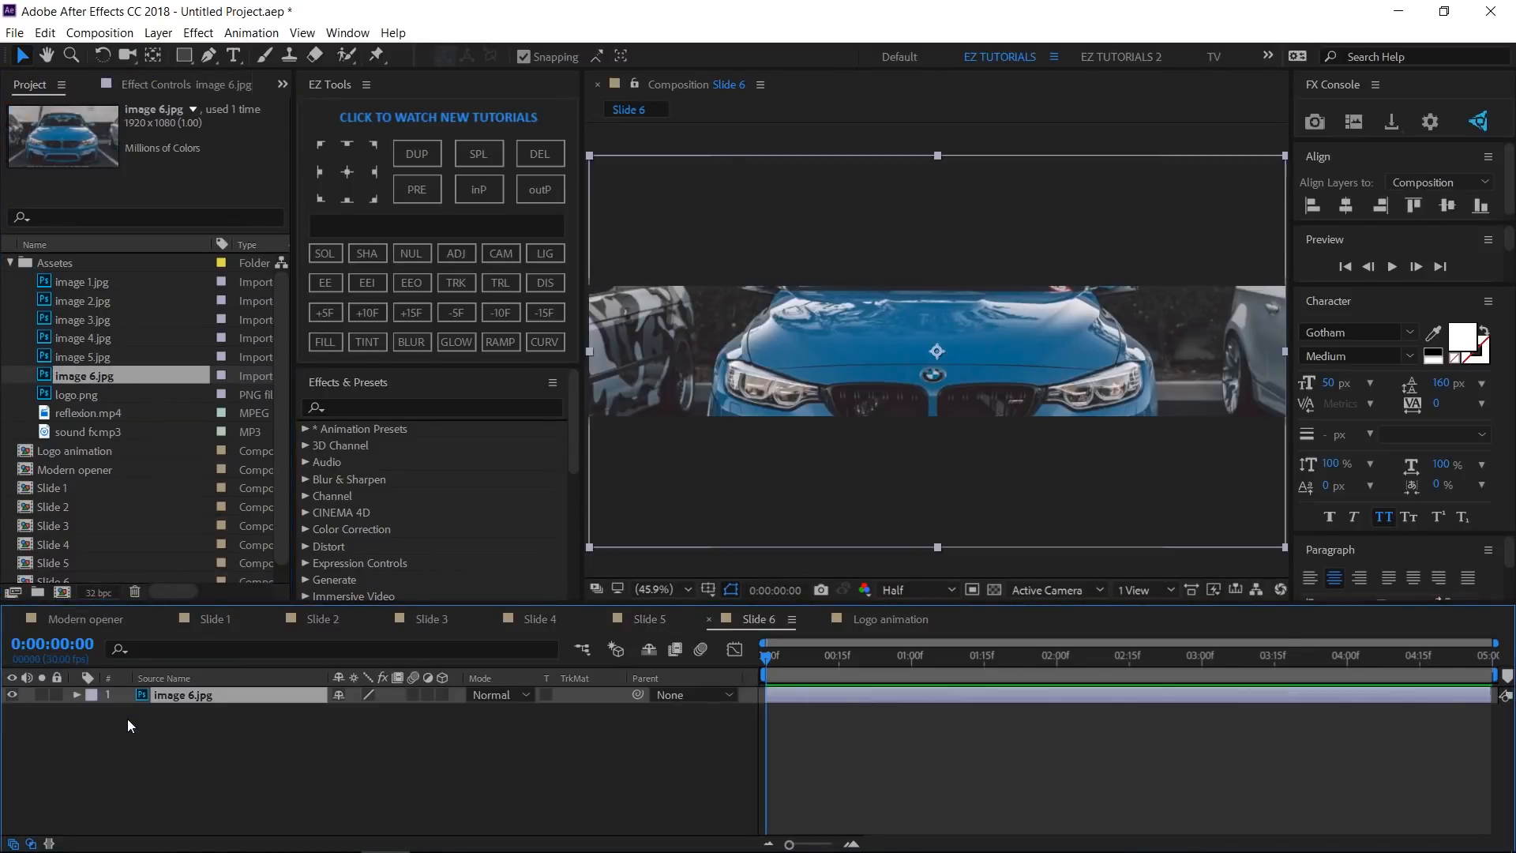
{"action": "left_click", "coordinate": [861, 622]}
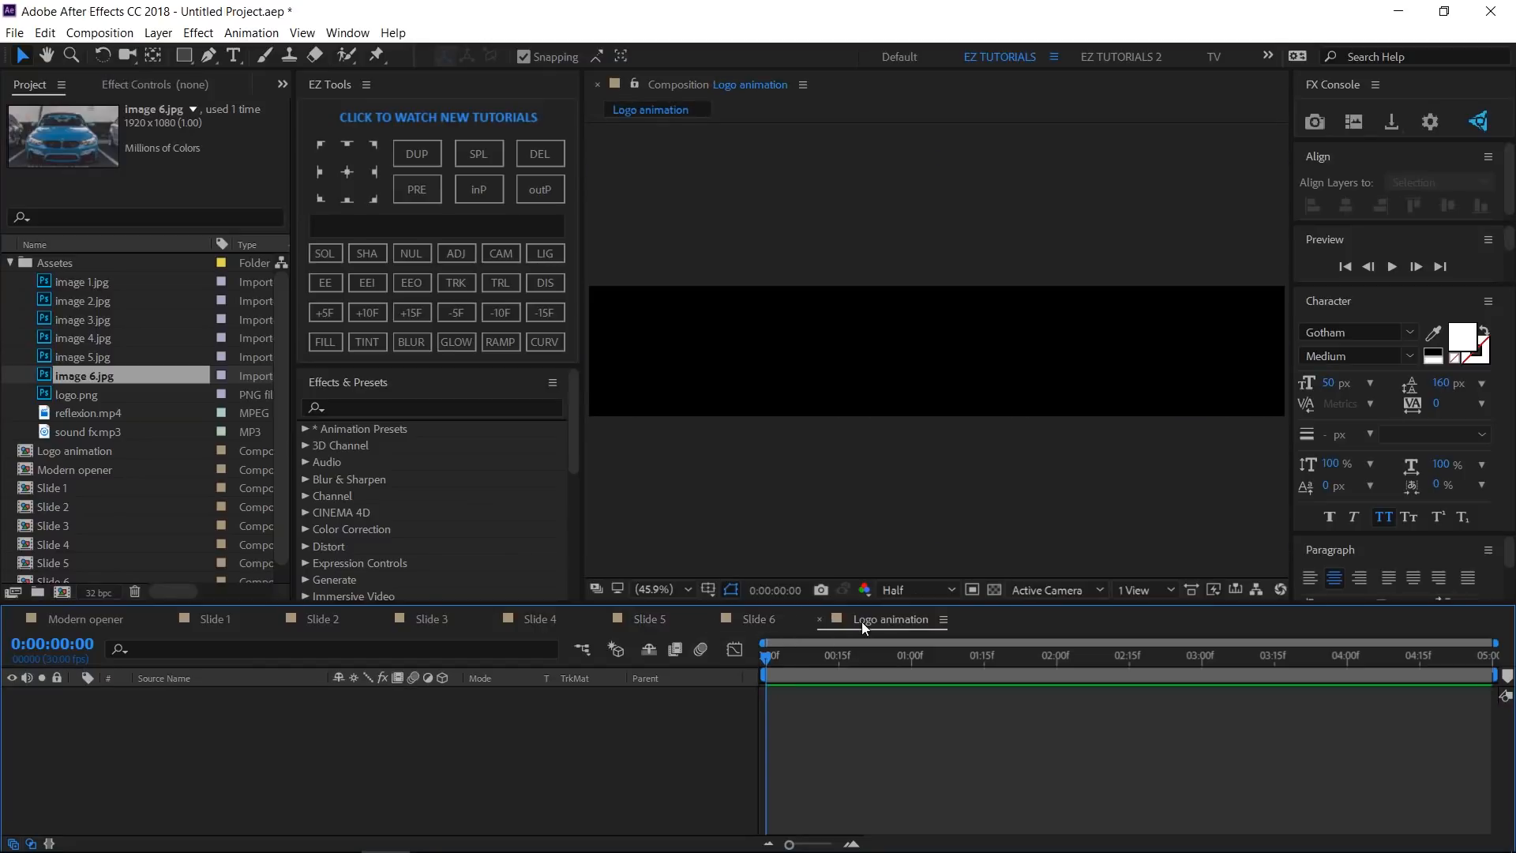
{"action": "left_click_drag", "start_coordinate": [76, 396], "coordinate": [159, 713]}
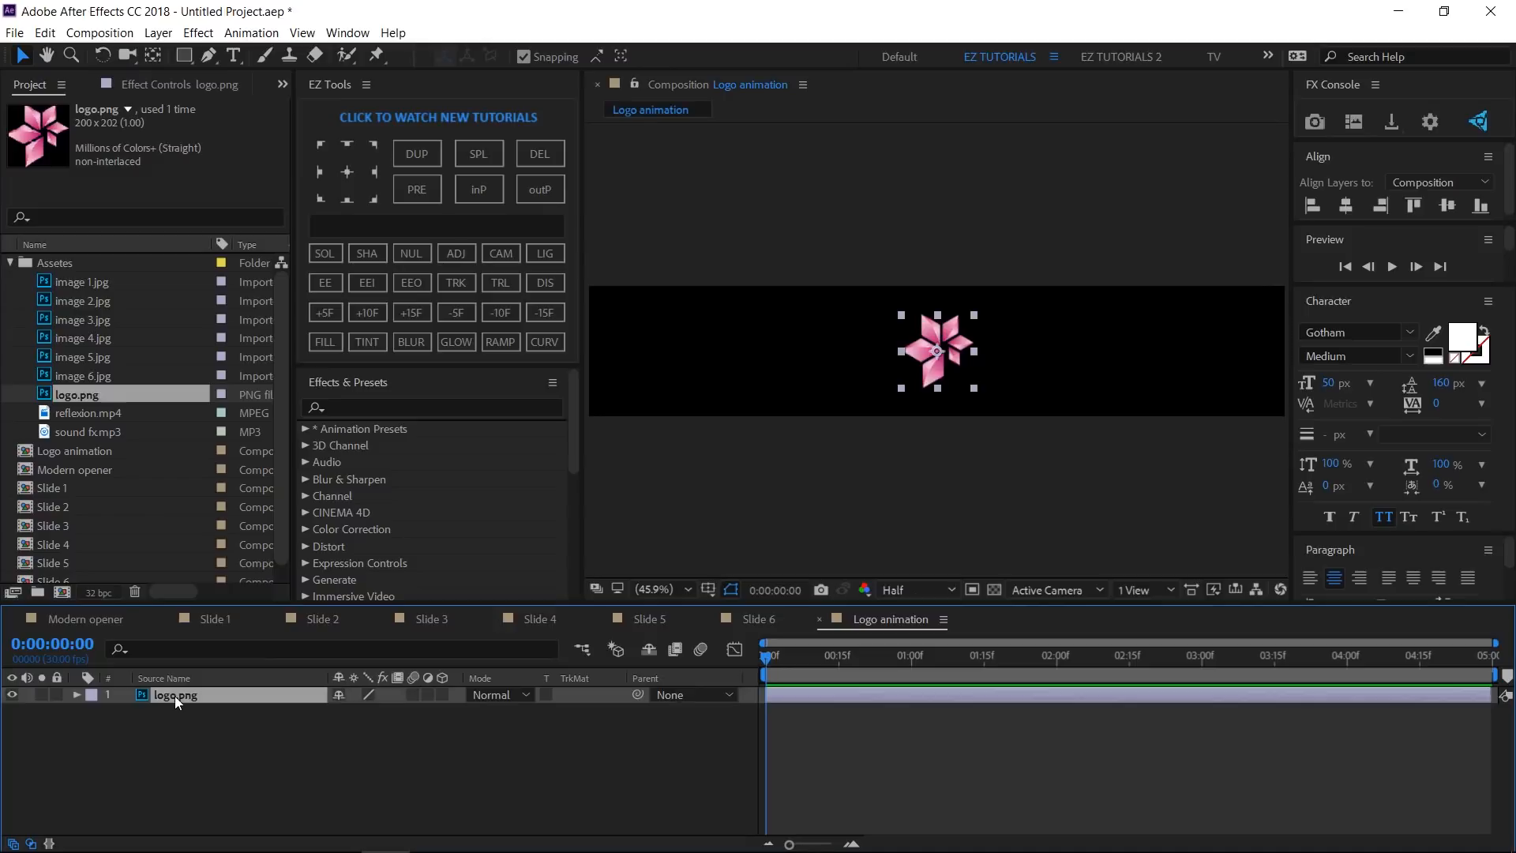
Nudge the logo up slightly and create a text layer reading "your tagline" below it.
{"action": "key", "text": "shift+Up"}
{"action": "key", "text": "shift+Up"}
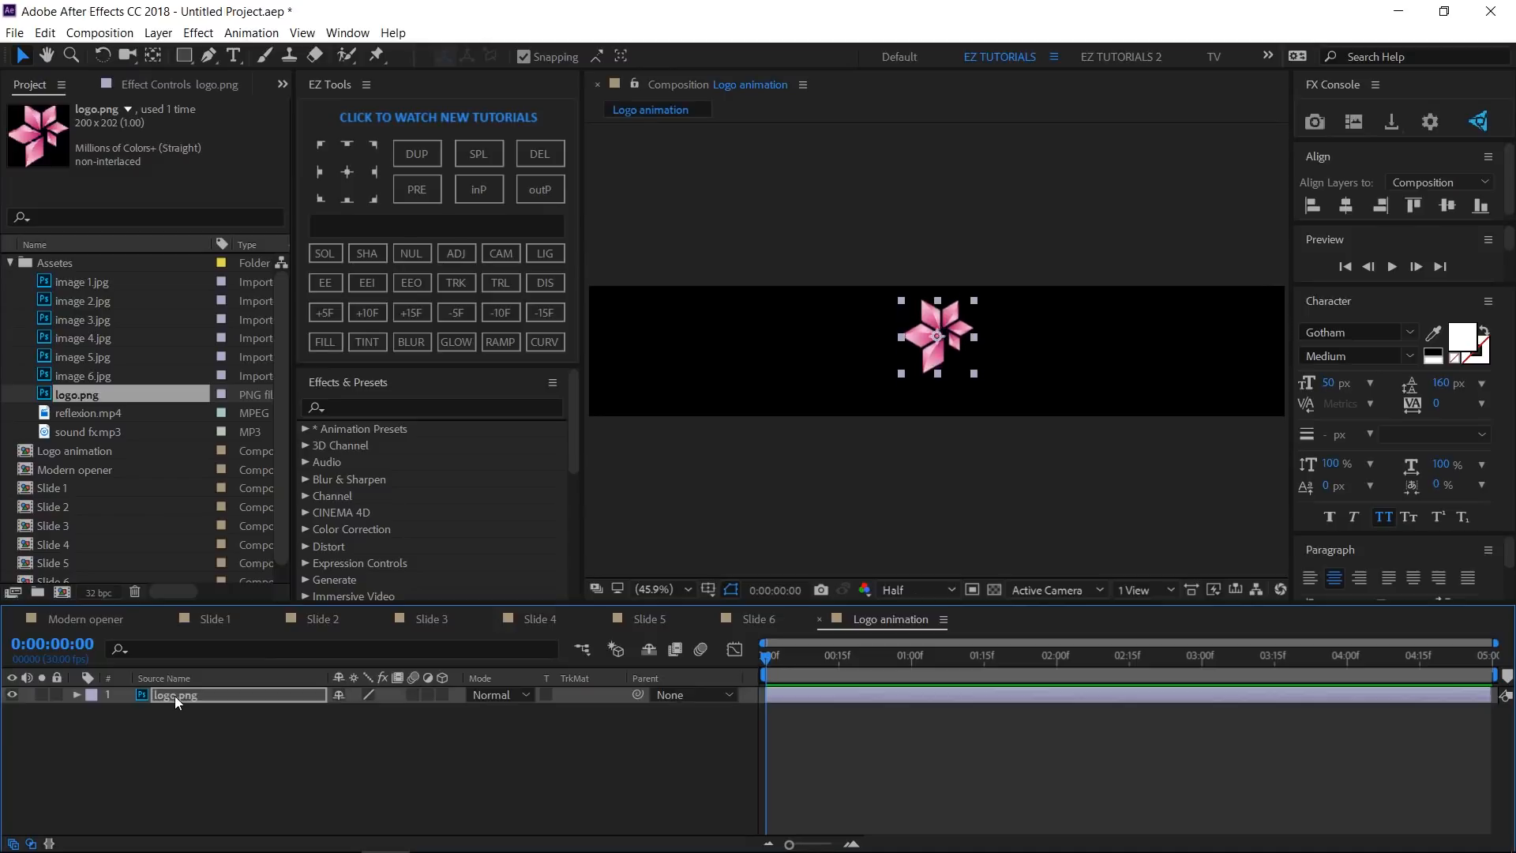
{"action": "left_click", "coordinate": [233, 55]}
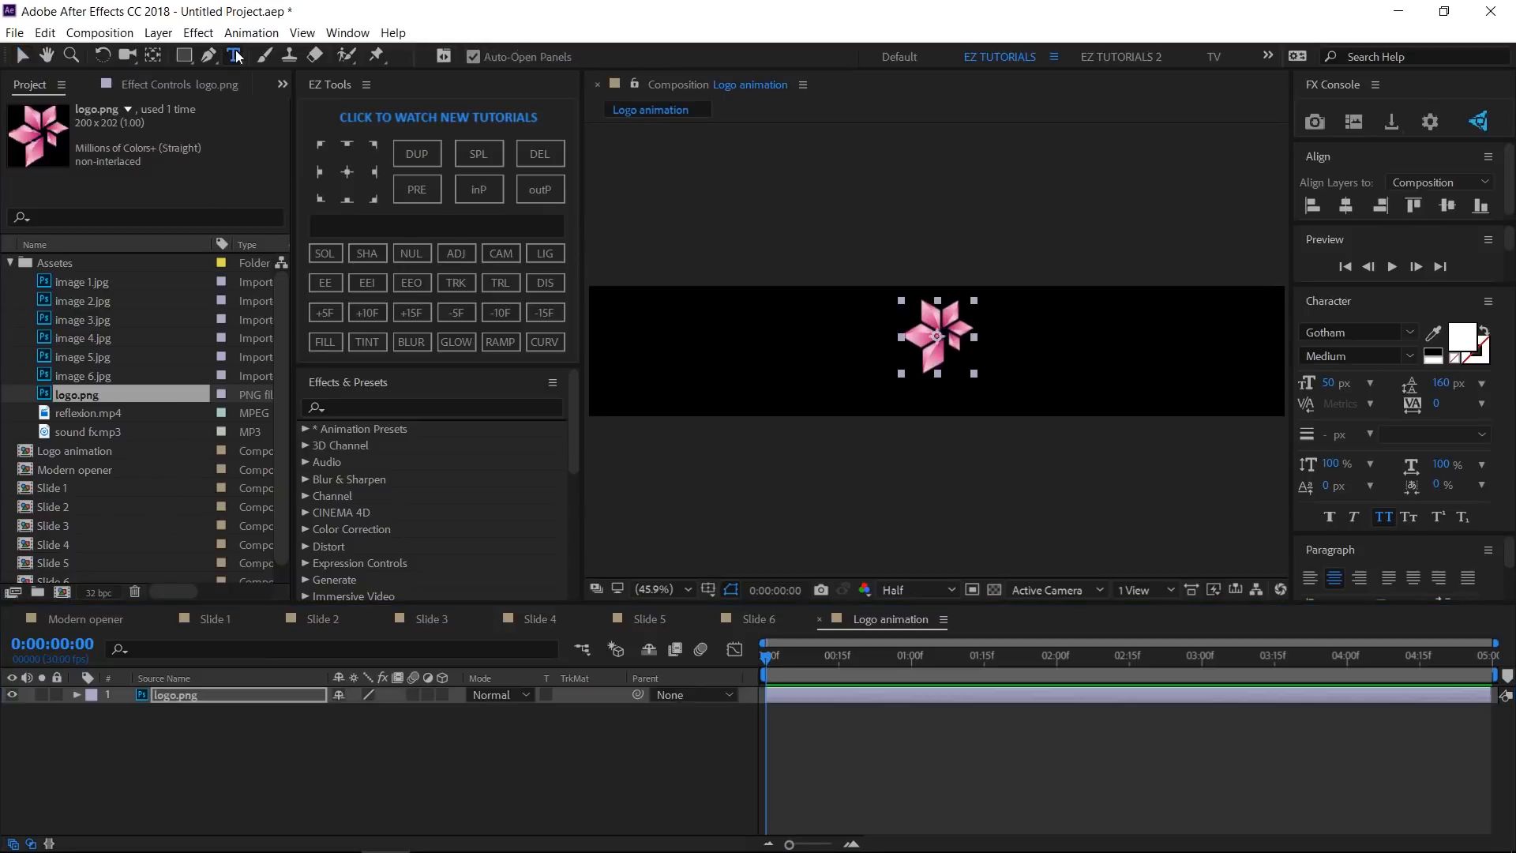
{"action": "left_click", "coordinate": [878, 390]}
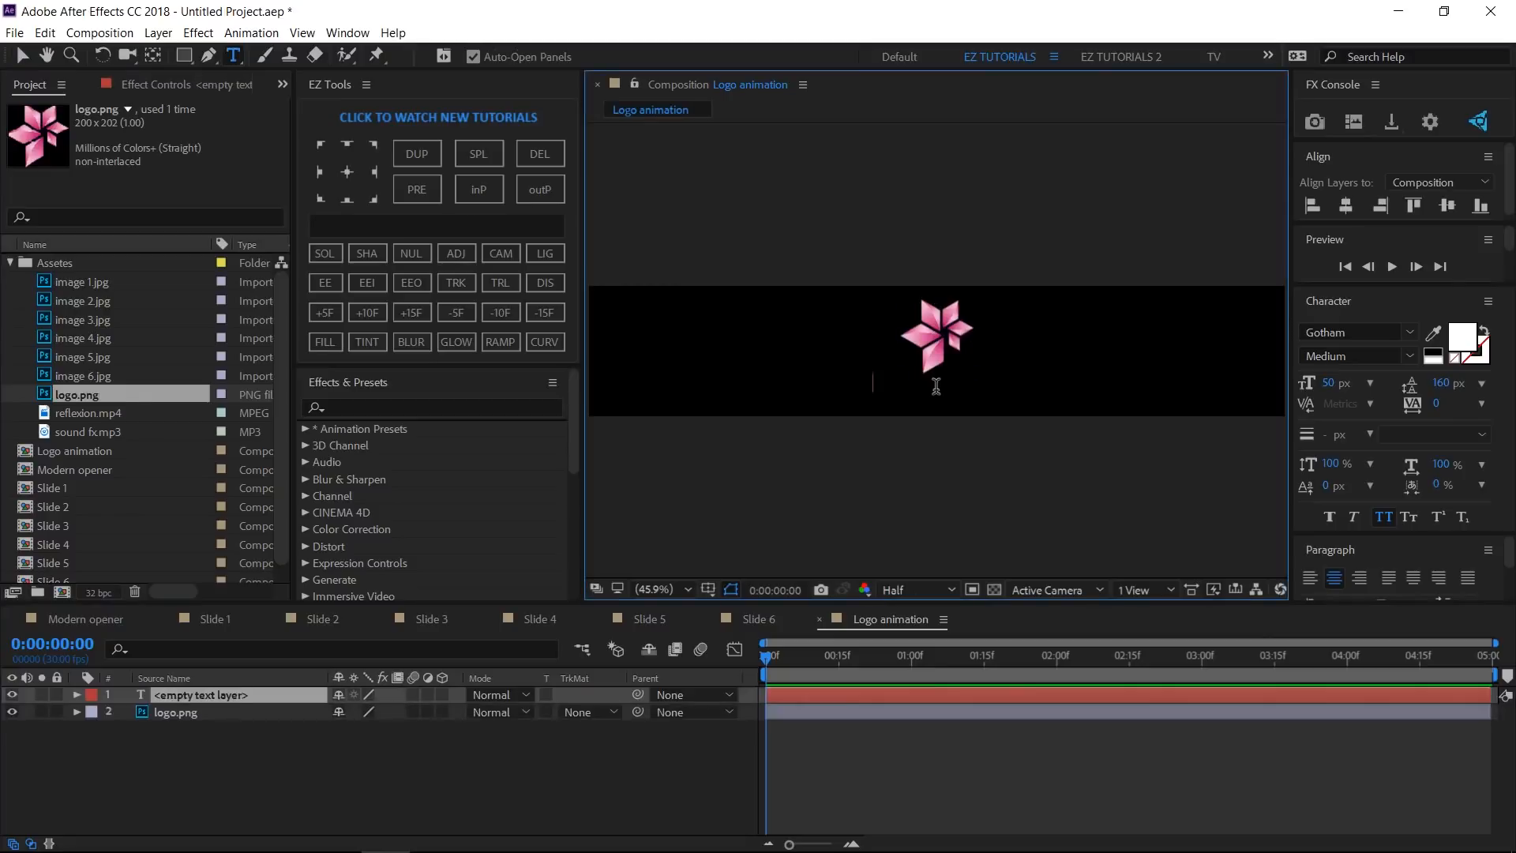
{"action": "type", "text": "your t"}
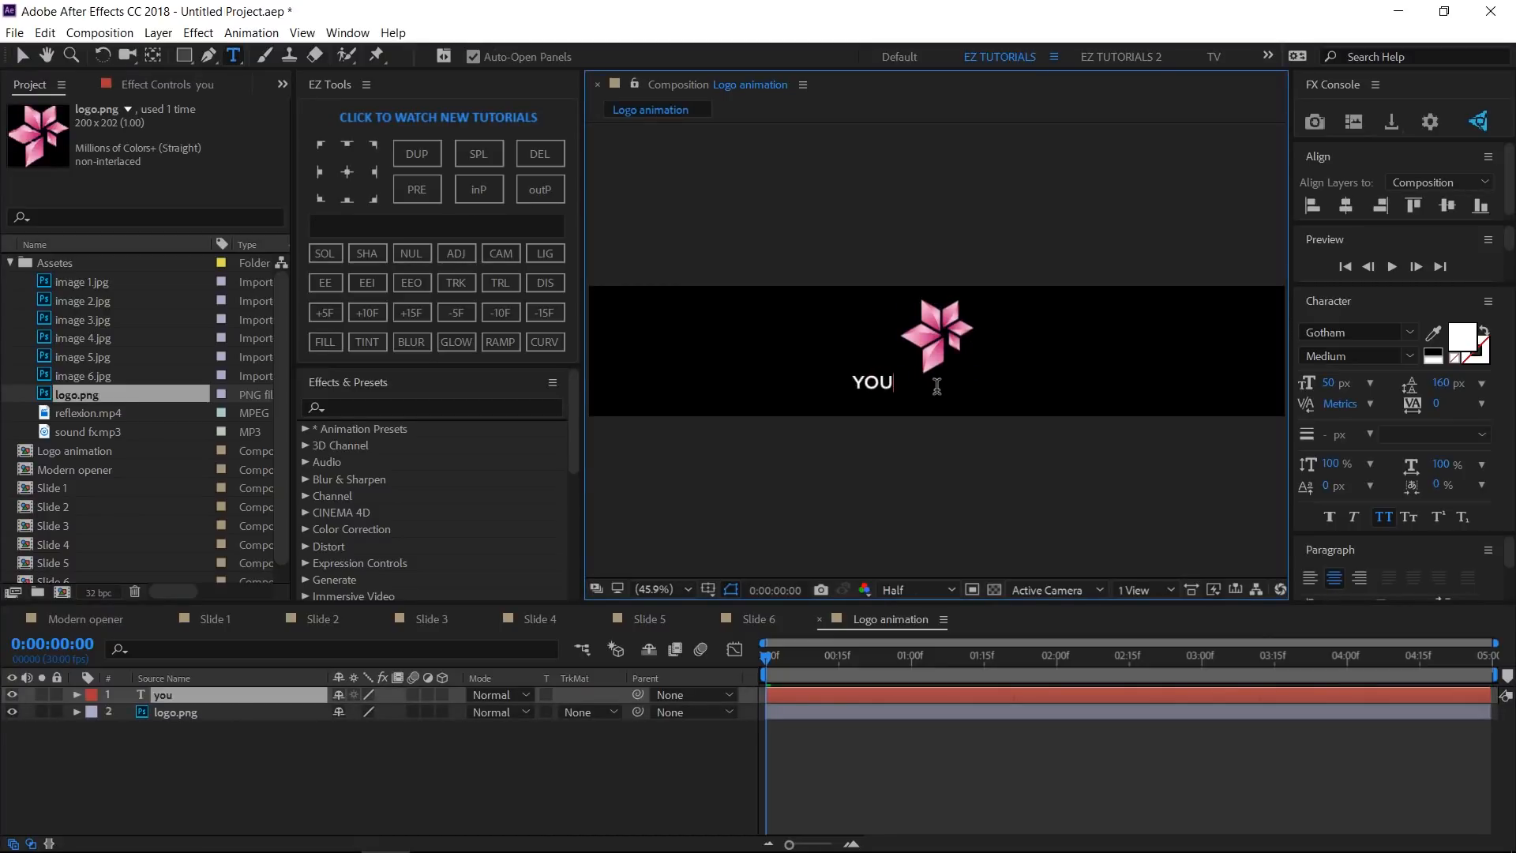
{"action": "type", "text": "agline"}
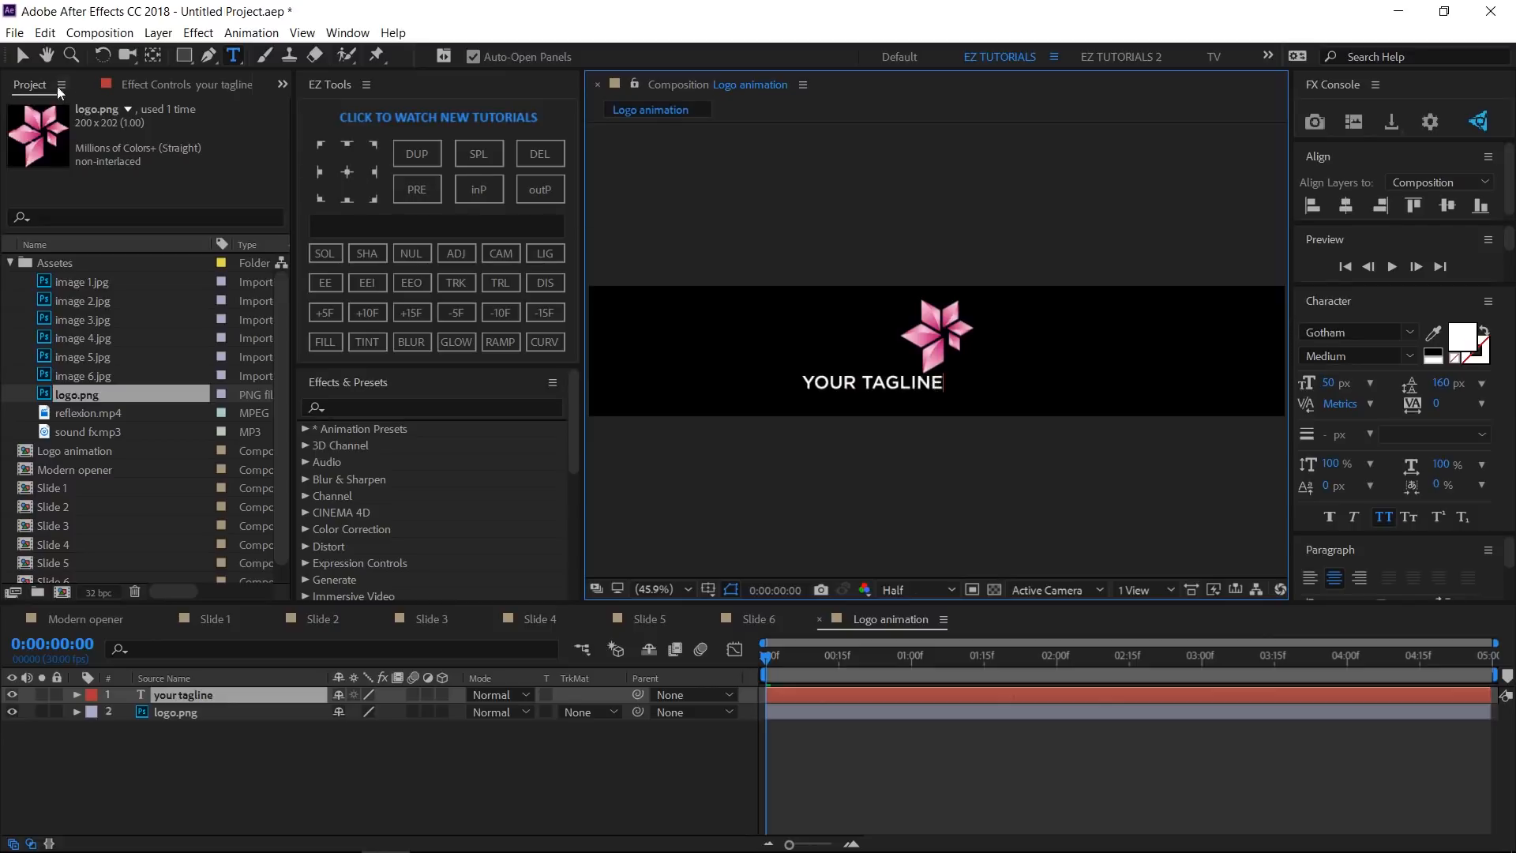
Move the tagline text under the logo and center it horizontally in the composition.
{"action": "left_click", "coordinate": [22, 55]}
{"action": "left_click_drag", "start_coordinate": [849, 394], "coordinate": [918, 402]}
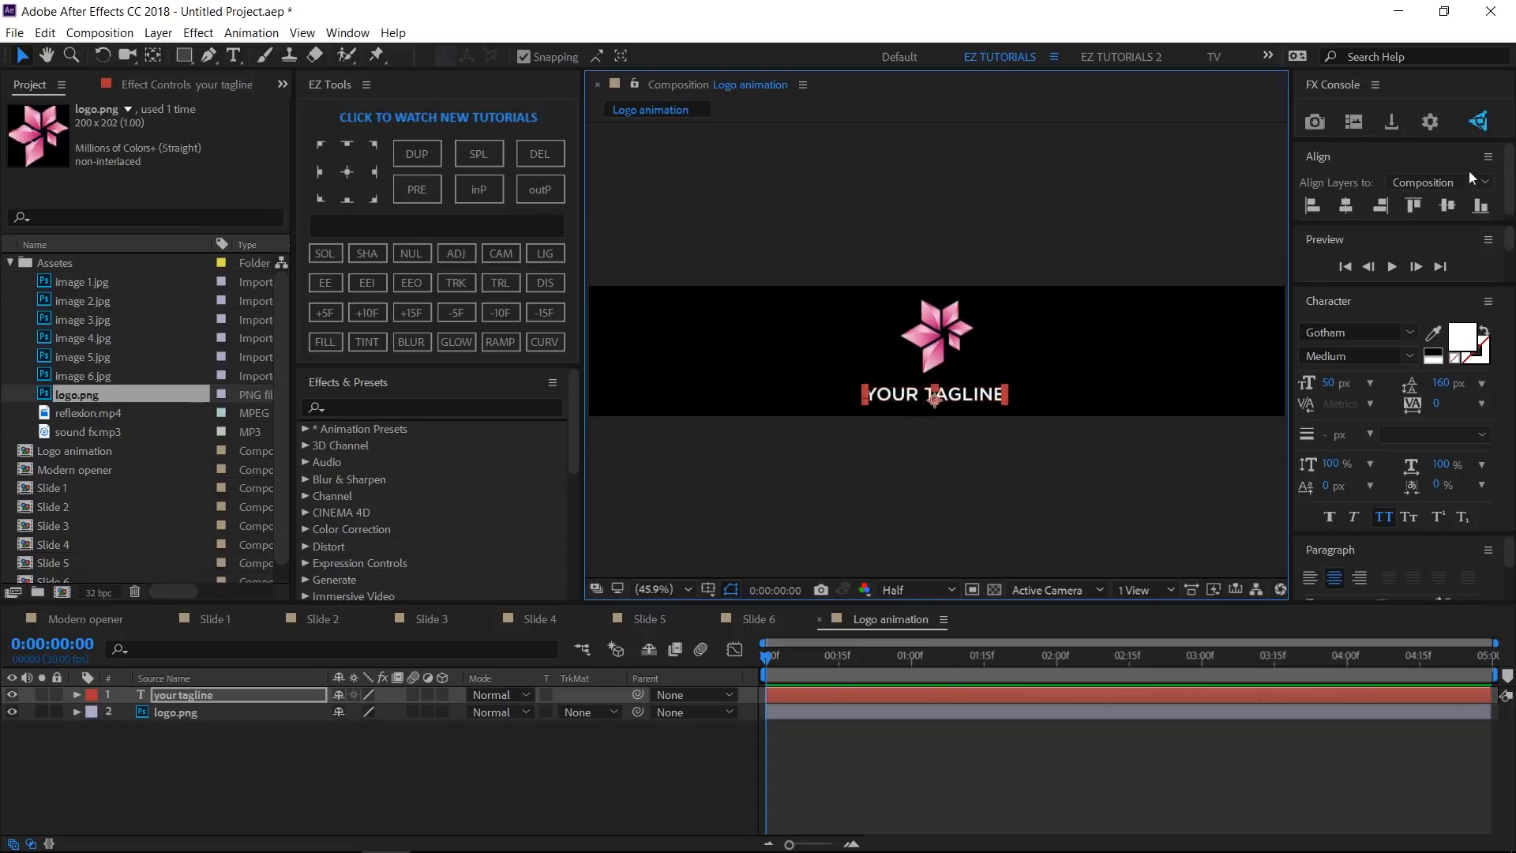
{"action": "left_click", "coordinate": [1347, 206]}
{"action": "left_click", "coordinate": [957, 482]}
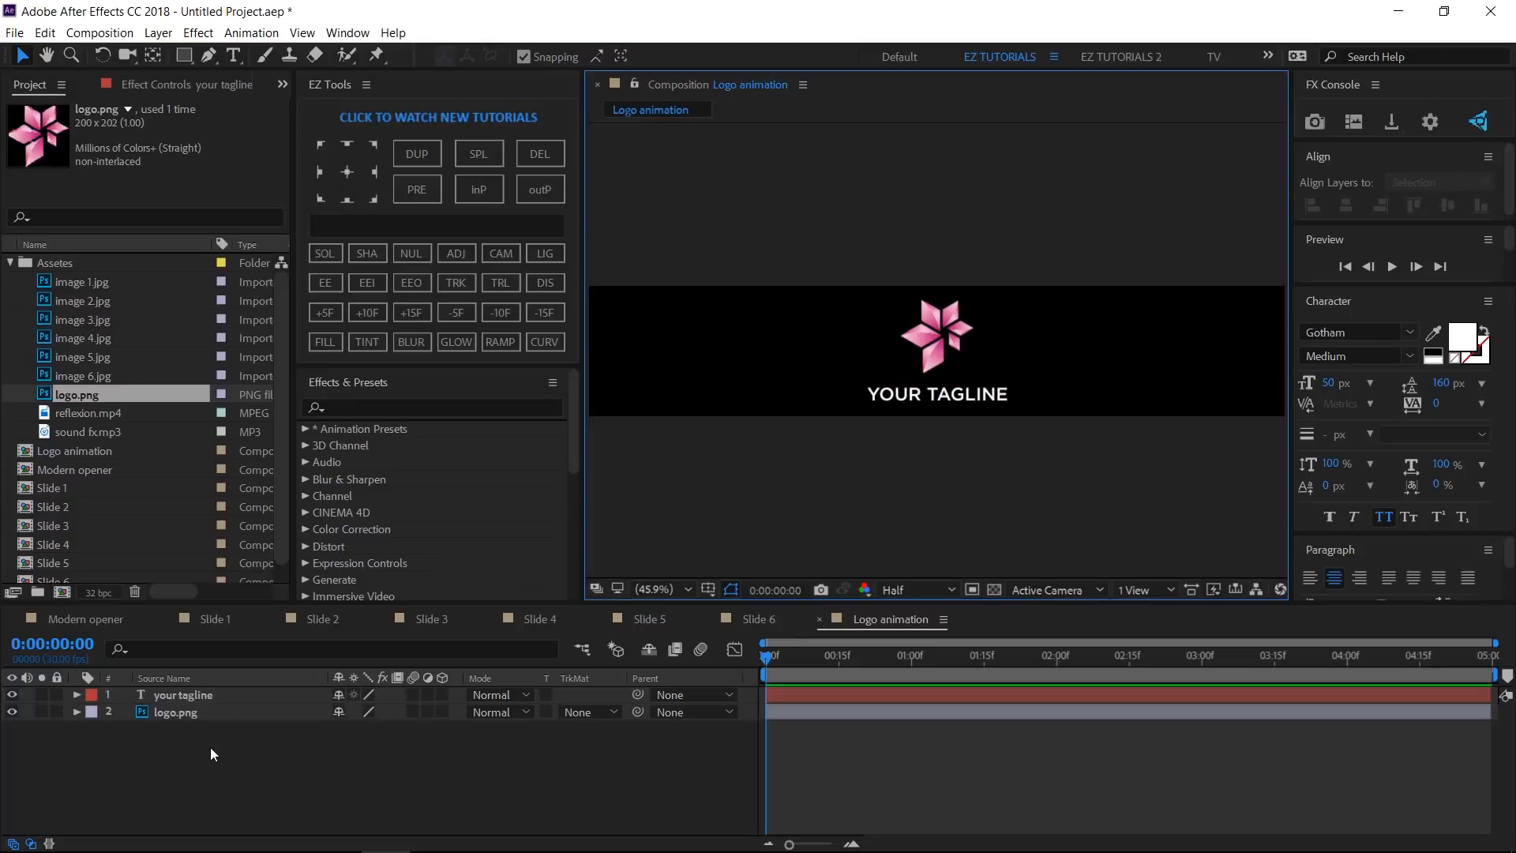
Precompose the tagline text and logo.png layers together as Logo.
{"action": "left_click_drag", "start_coordinate": [210, 747], "coordinate": [196, 688]}
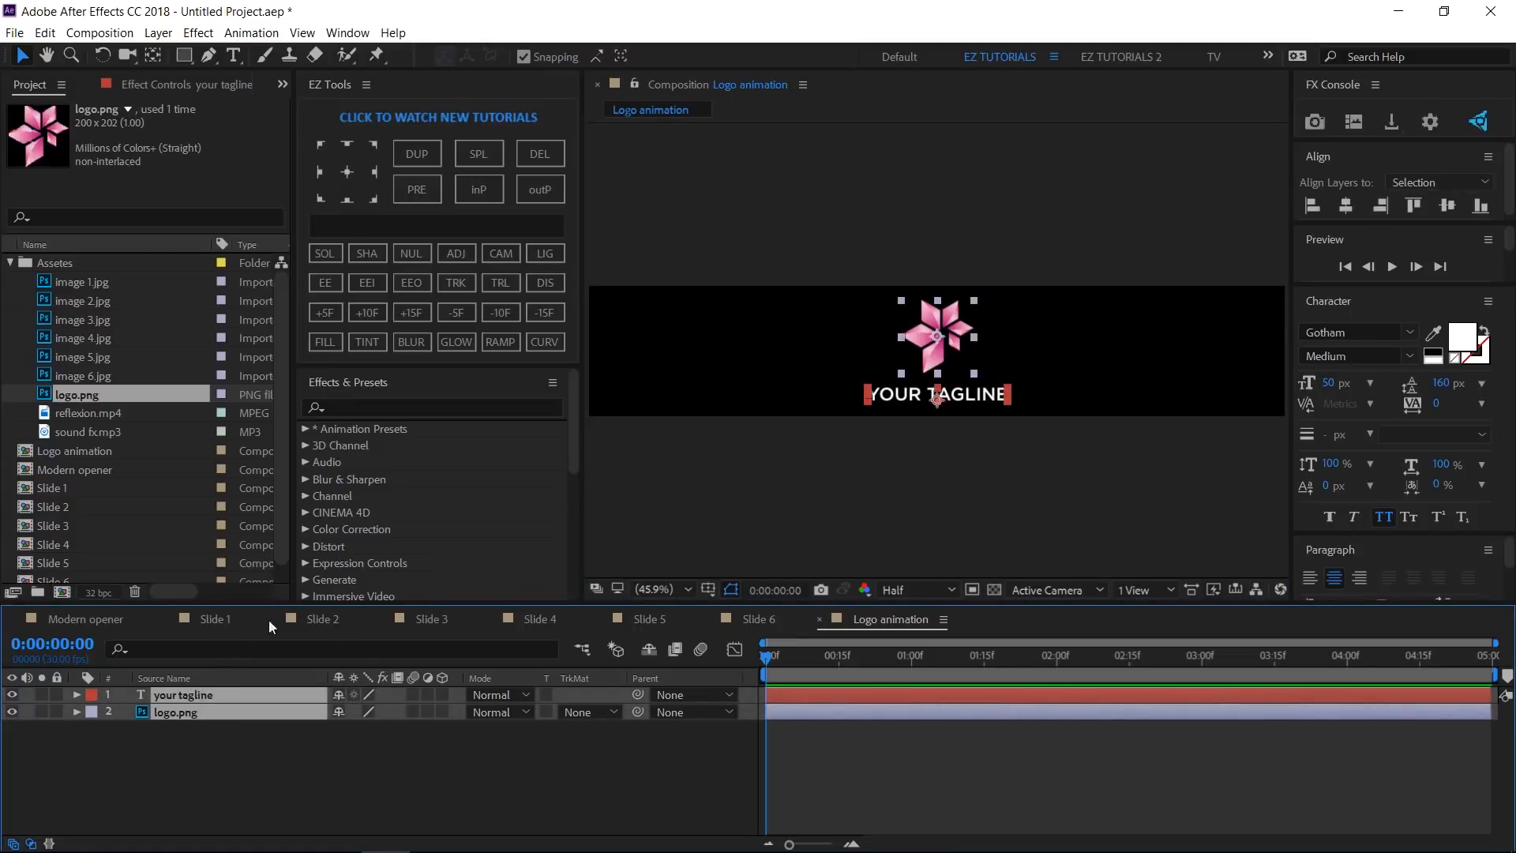
{"action": "left_click", "coordinate": [378, 226]}
{"action": "type", "text": "Logo"}
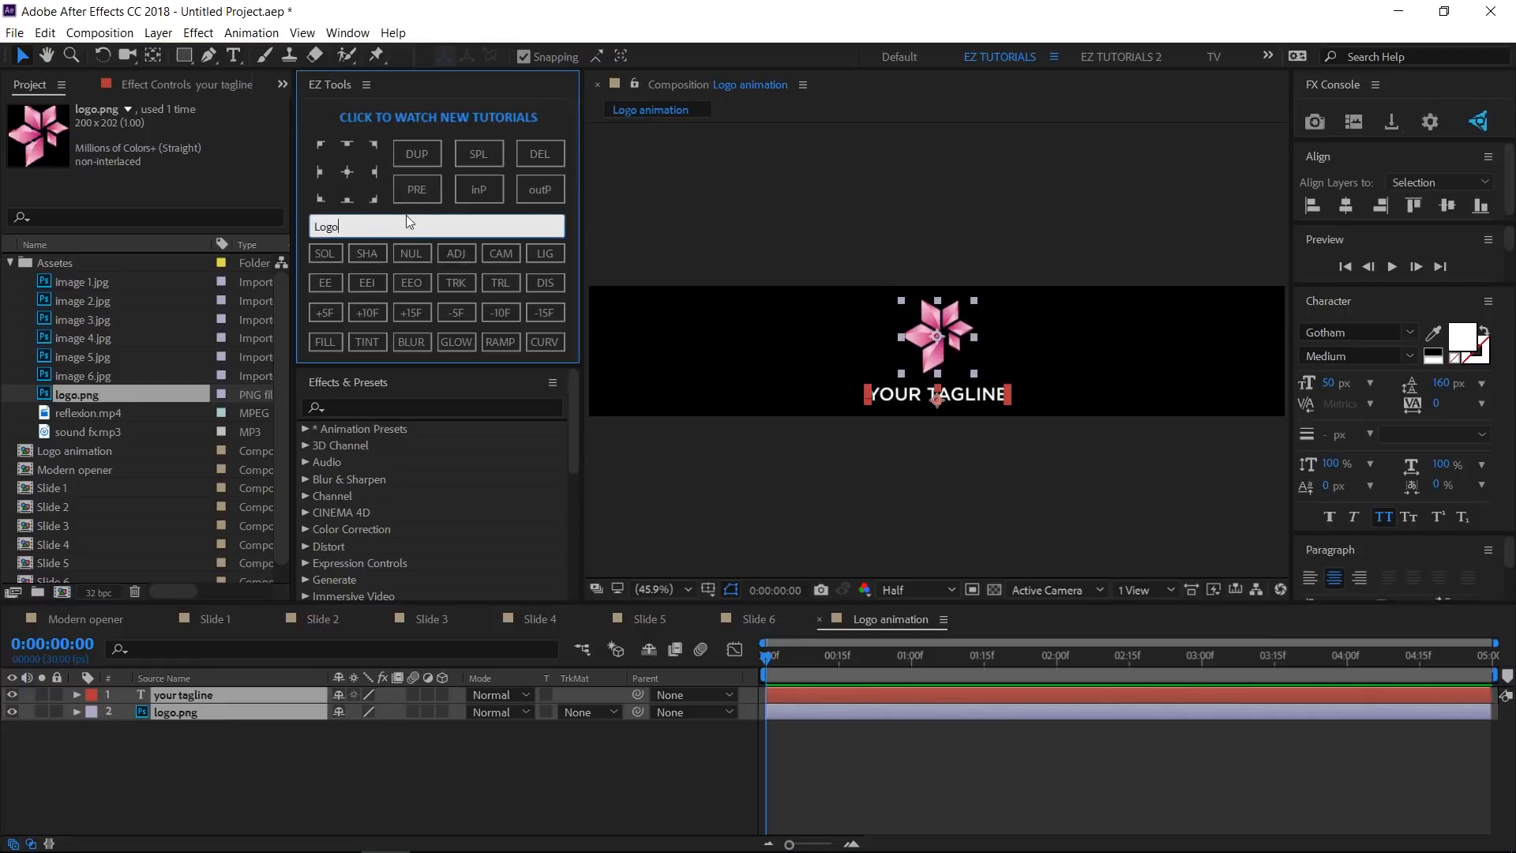
{"action": "left_click", "coordinate": [410, 191]}
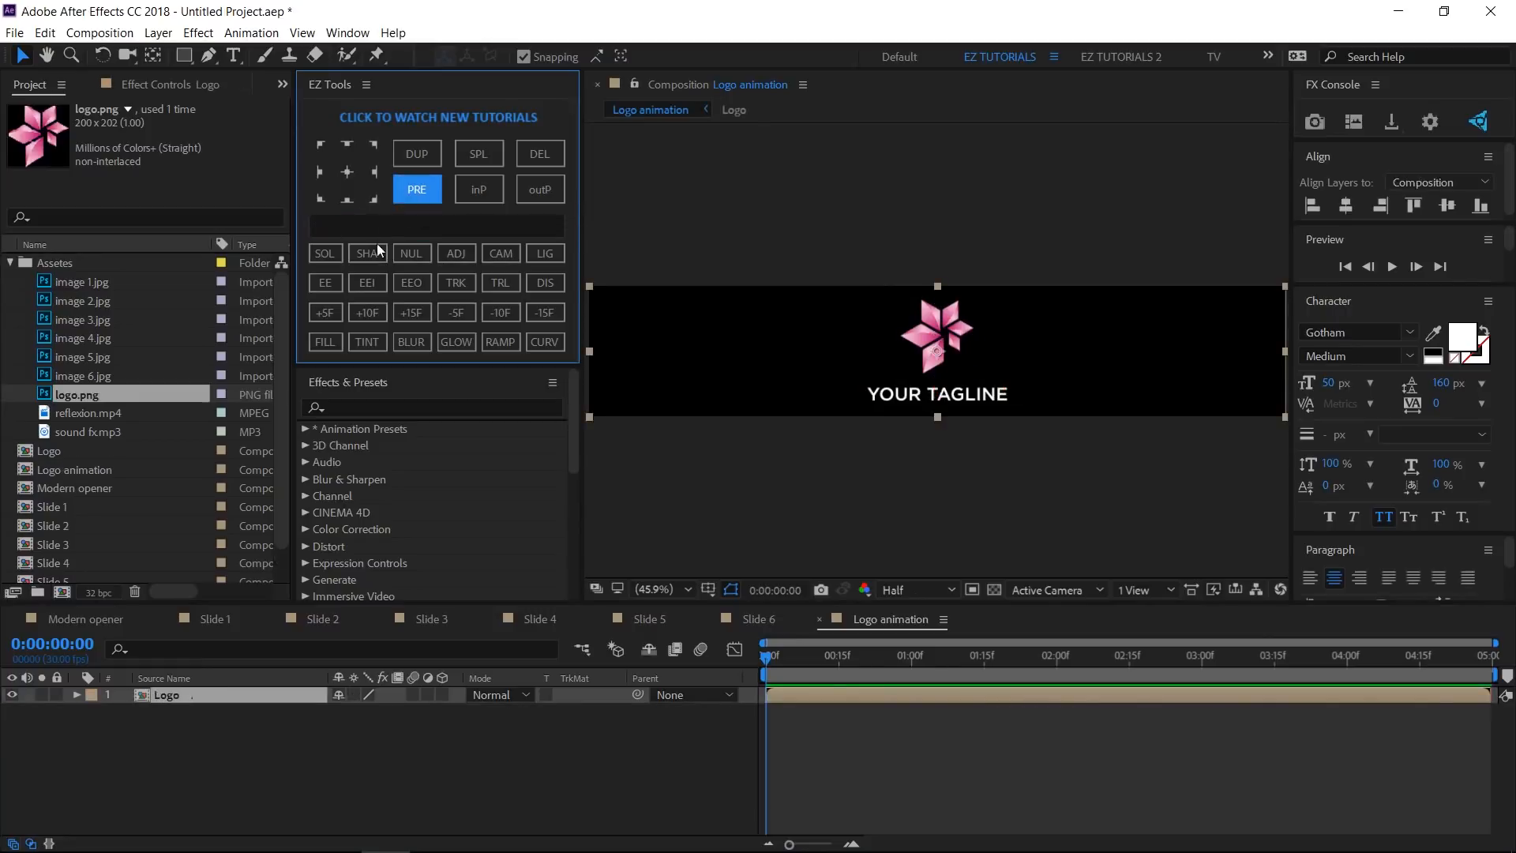
Add reflexion.mp4 beneath the Logo layer and set its track matte to Alpha Matte "Logo".
{"action": "left_click_drag", "start_coordinate": [82, 413], "coordinate": [106, 727]}
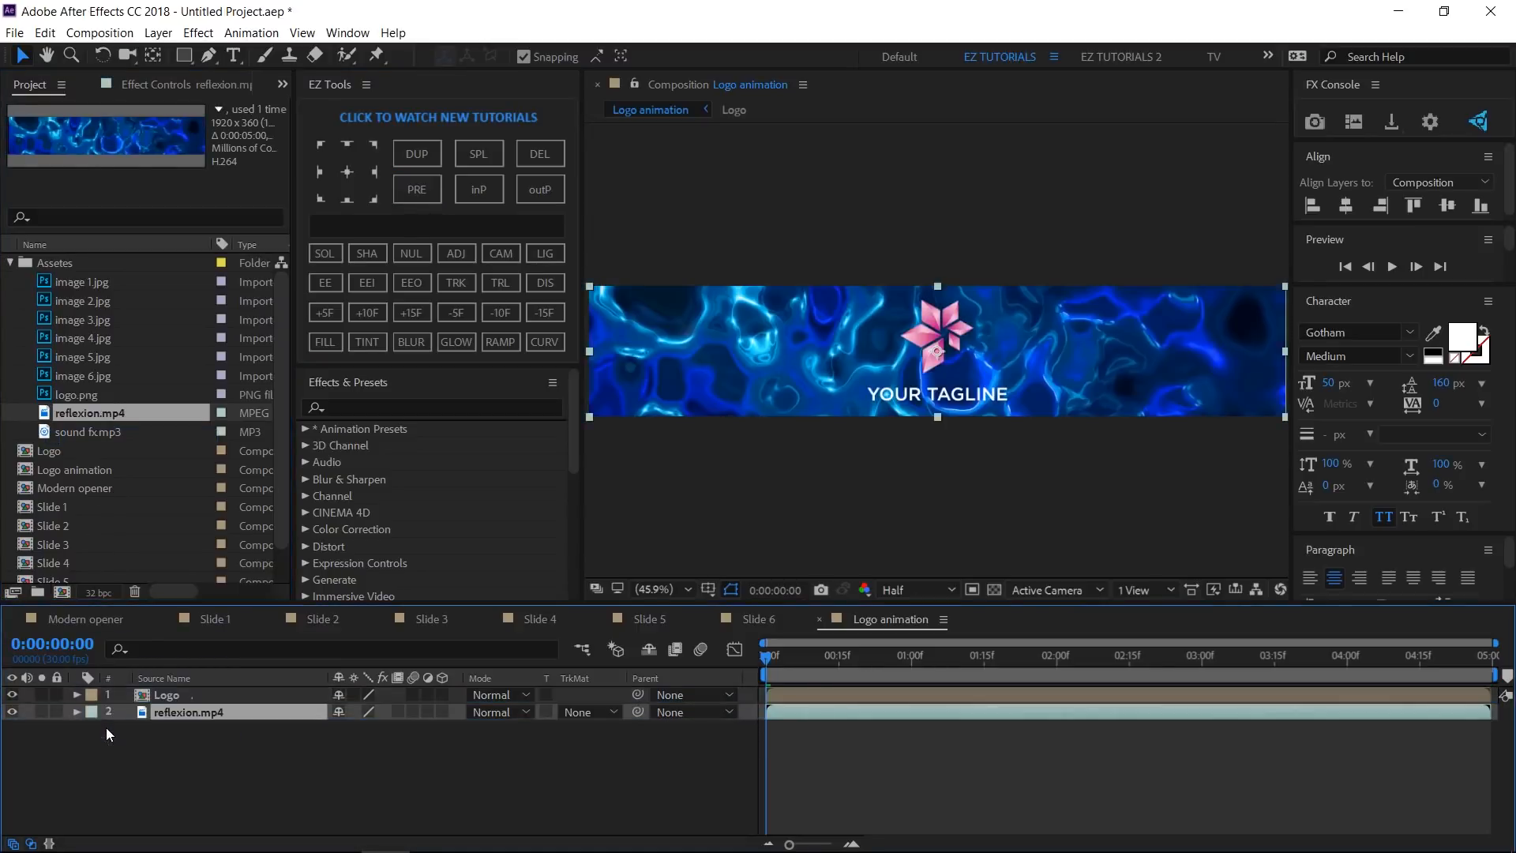
{"action": "left_click", "coordinate": [584, 718]}
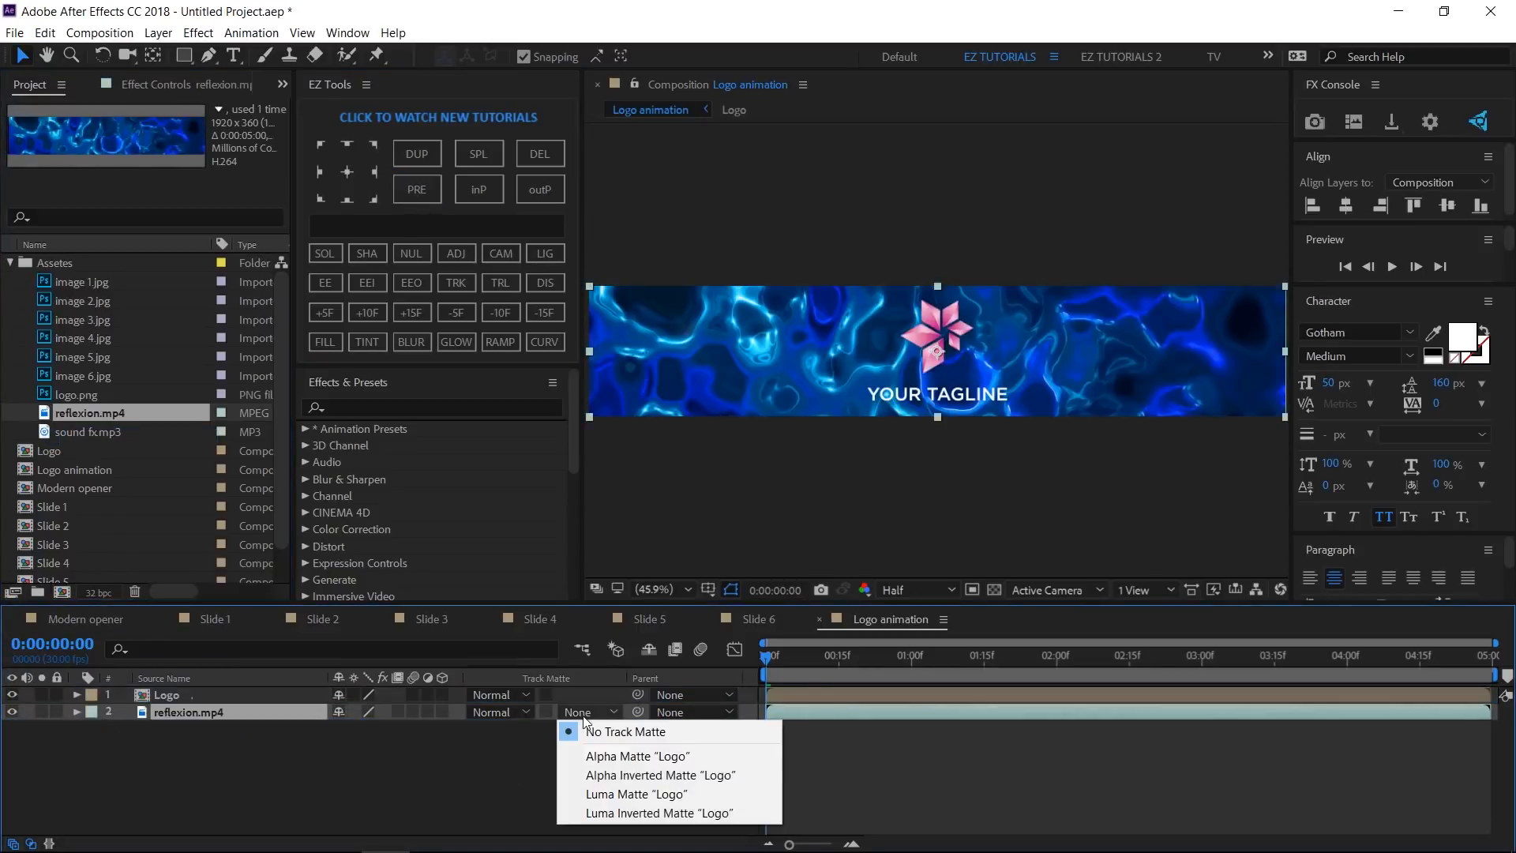
{"action": "left_click", "coordinate": [604, 758]}
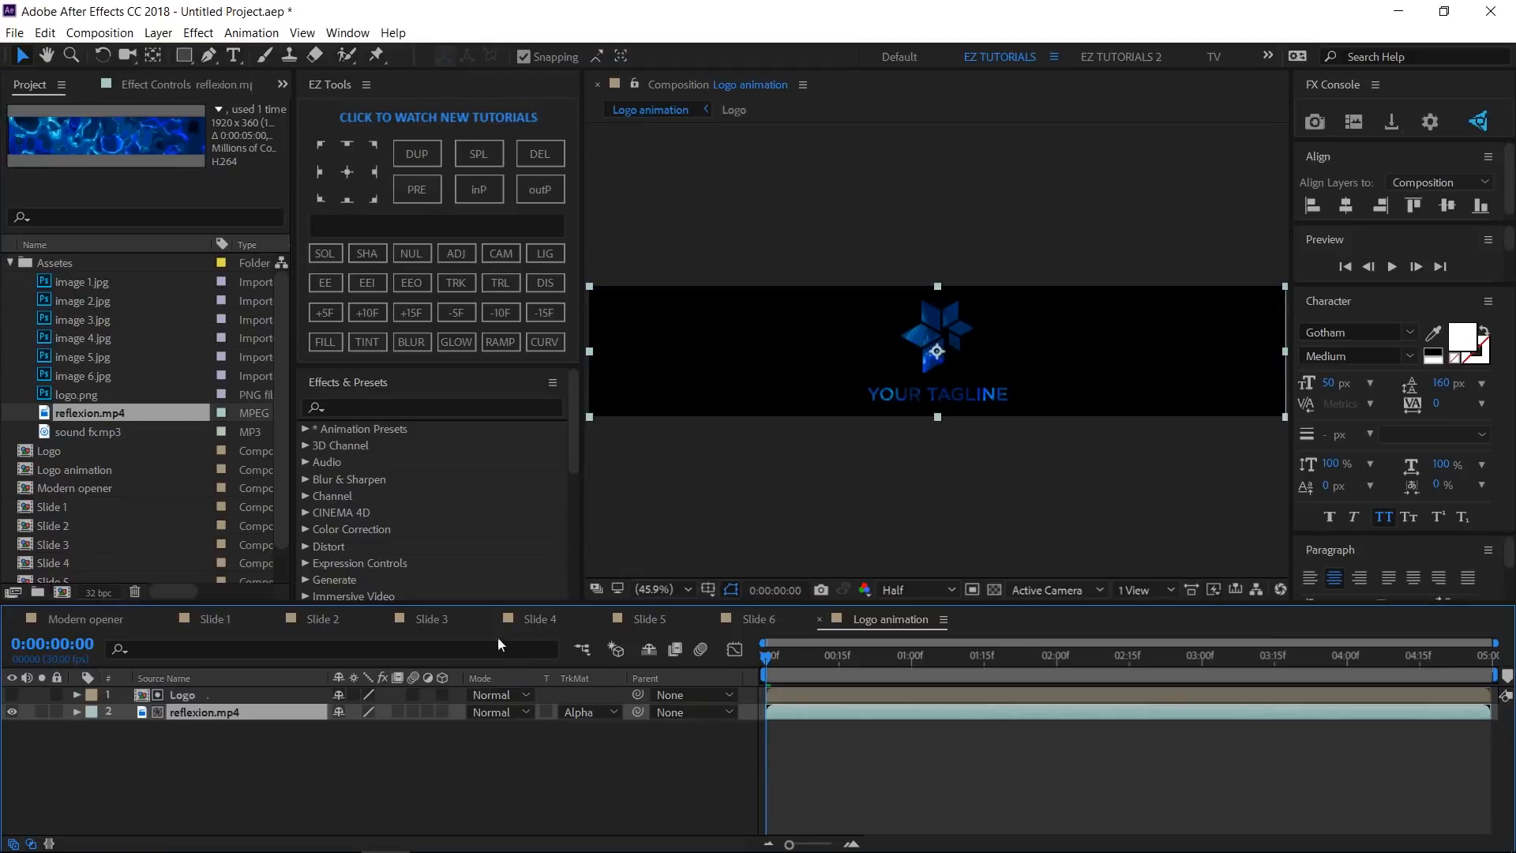
Apply the Hue/Saturation effect to reflexion.mp4 and set Master Hue to -27°.
{"action": "left_click", "coordinate": [420, 406]}
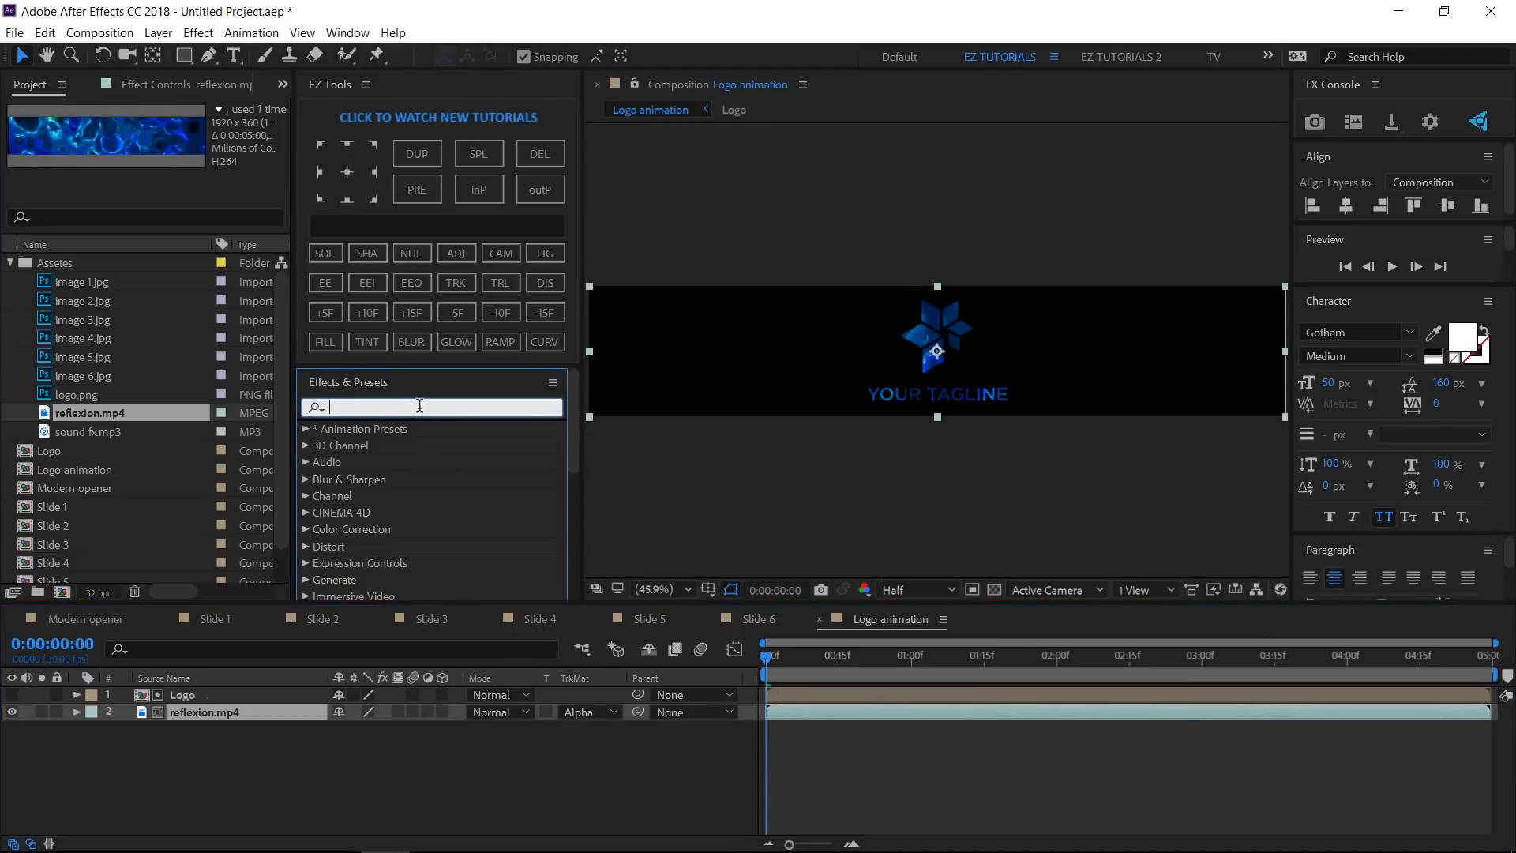
{"action": "type", "text": "hue"}
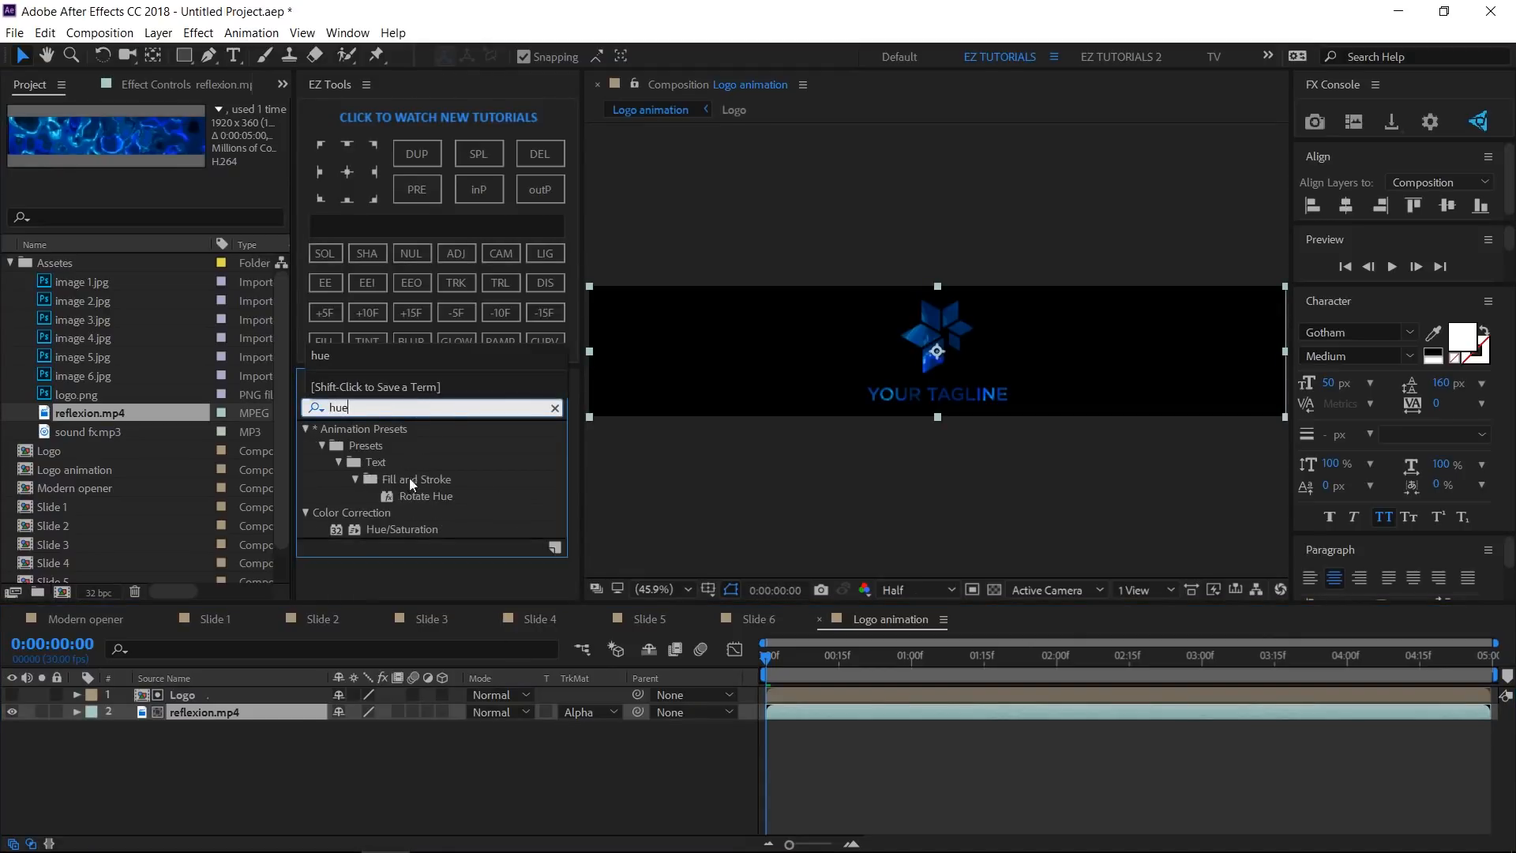
{"action": "left_click_drag", "start_coordinate": [402, 524], "coordinate": [240, 704]}
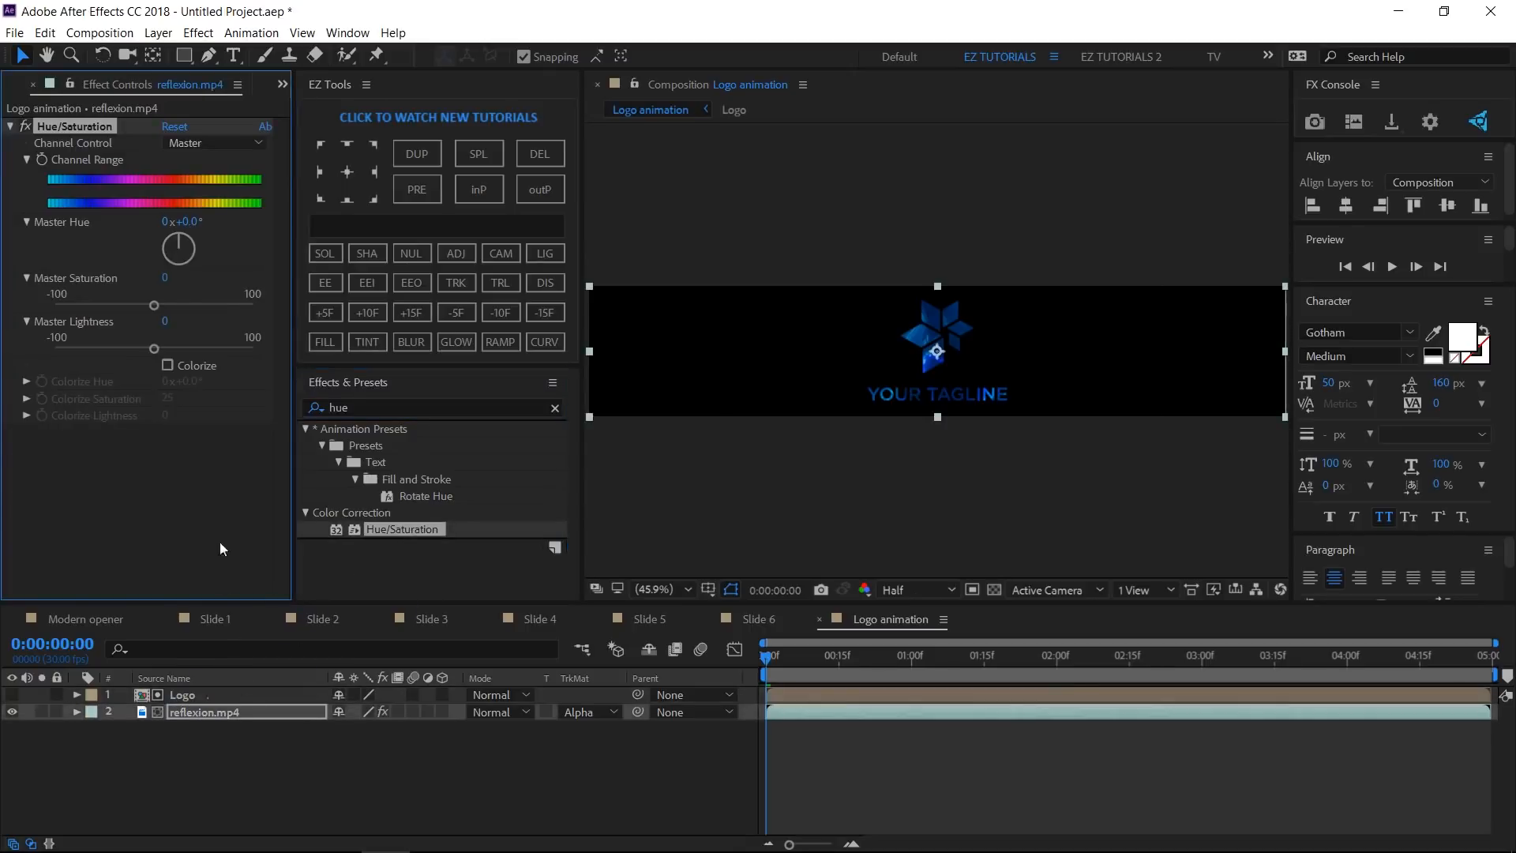
{"action": "left_click_drag", "start_coordinate": [181, 222], "coordinate": [188, 222]}
{"action": "type", "text": "27"}
{"action": "key", "text": "Return"}
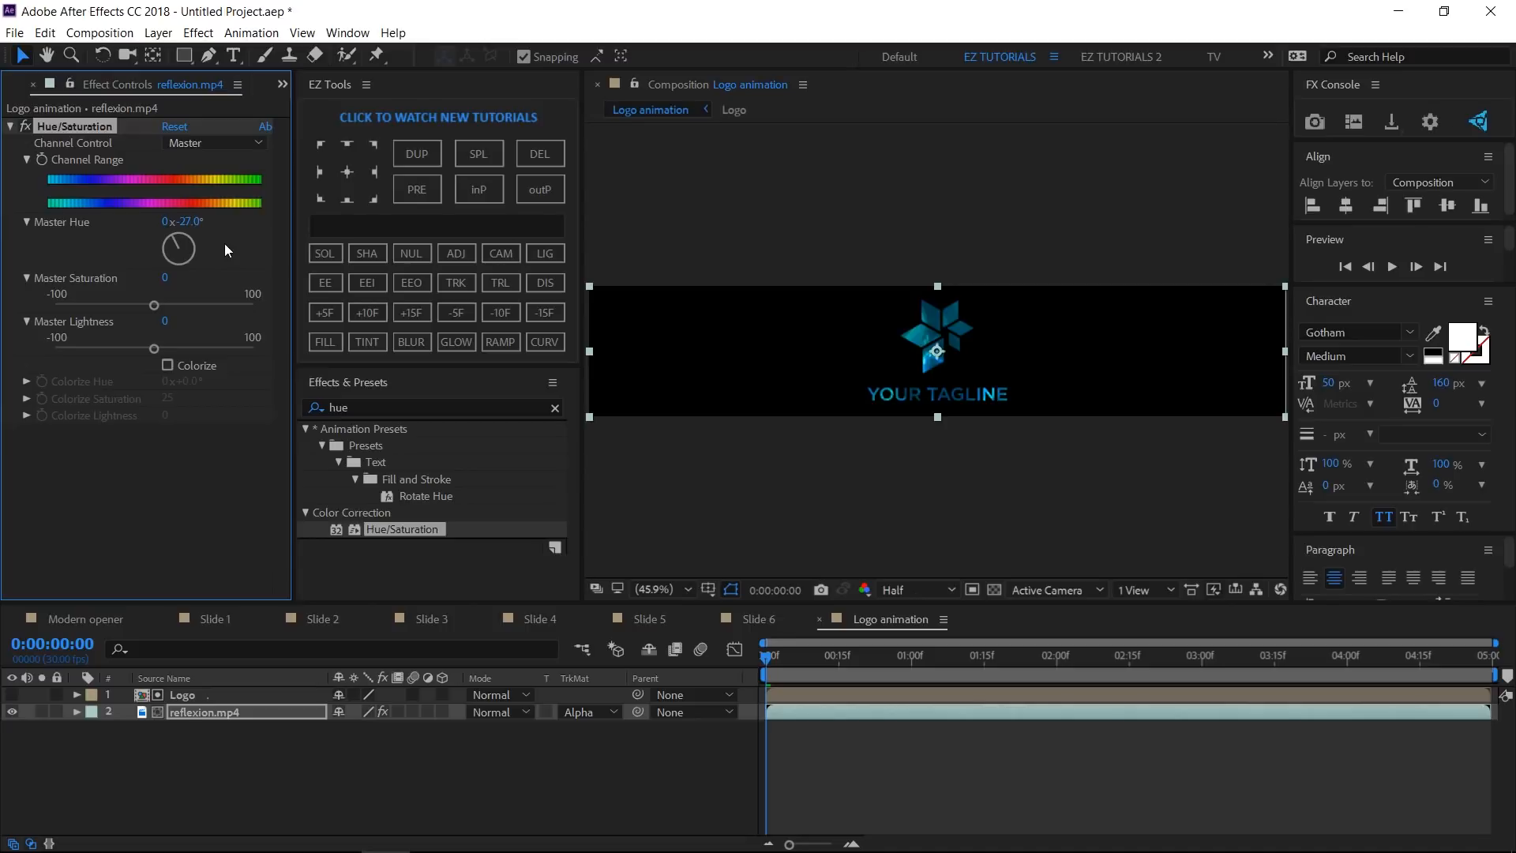
Close the Slide 1 to Slide 6 and Logo animation timelines, keeping only the Modern opener composition open.
{"action": "left_click", "coordinate": [167, 620]}
{"action": "left_click", "coordinate": [167, 620]}
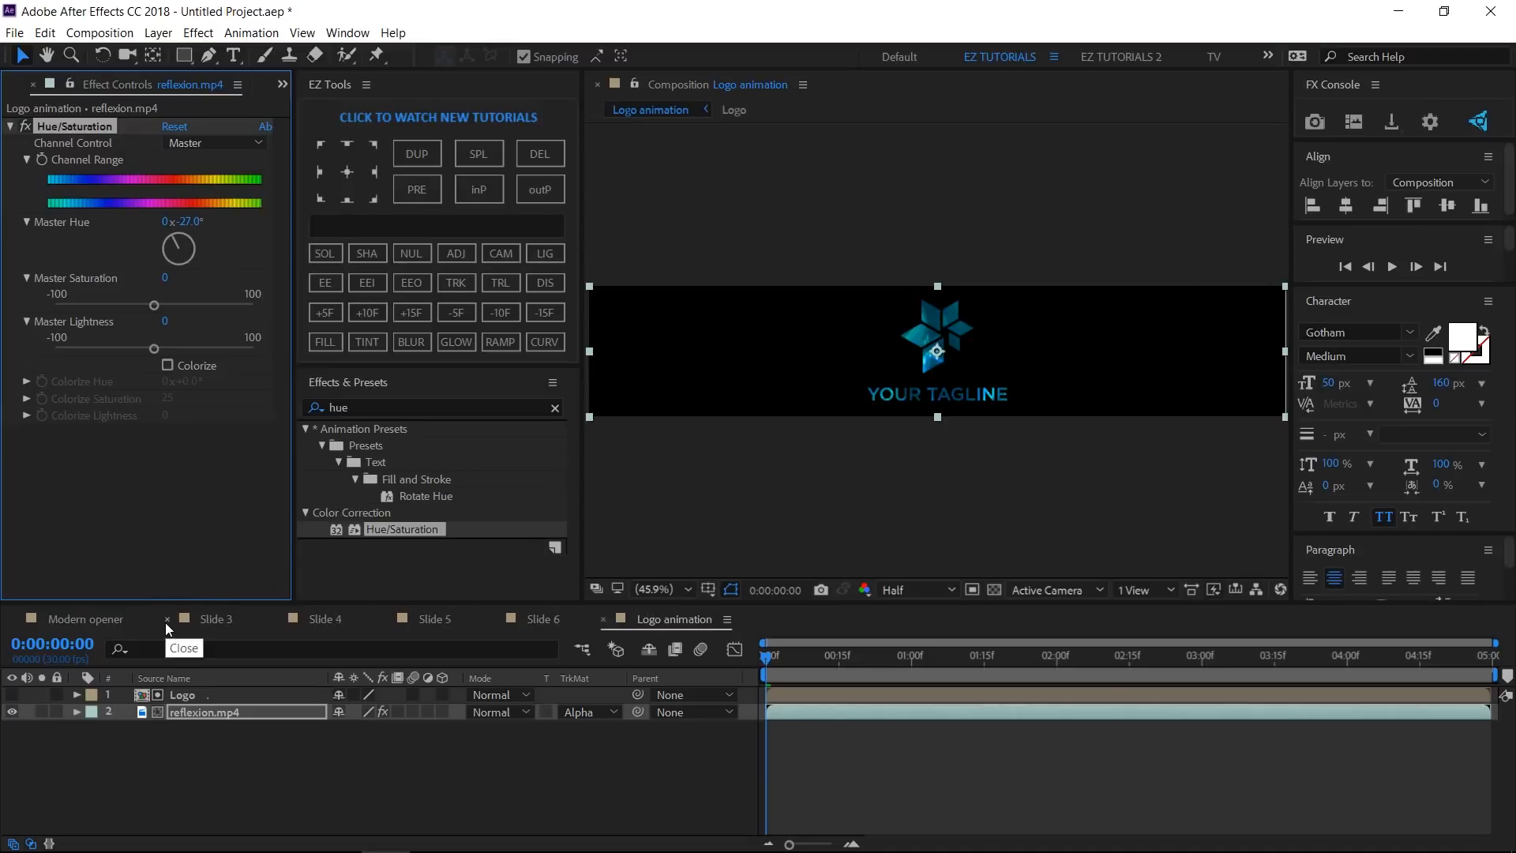
{"action": "left_click", "coordinate": [166, 620]}
{"action": "left_click", "coordinate": [167, 620]}
{"action": "left_click", "coordinate": [165, 620]}
{"action": "left_click", "coordinate": [166, 621]}
{"action": "left_click", "coordinate": [166, 621]}
{"action": "left_click", "coordinate": [86, 628]}
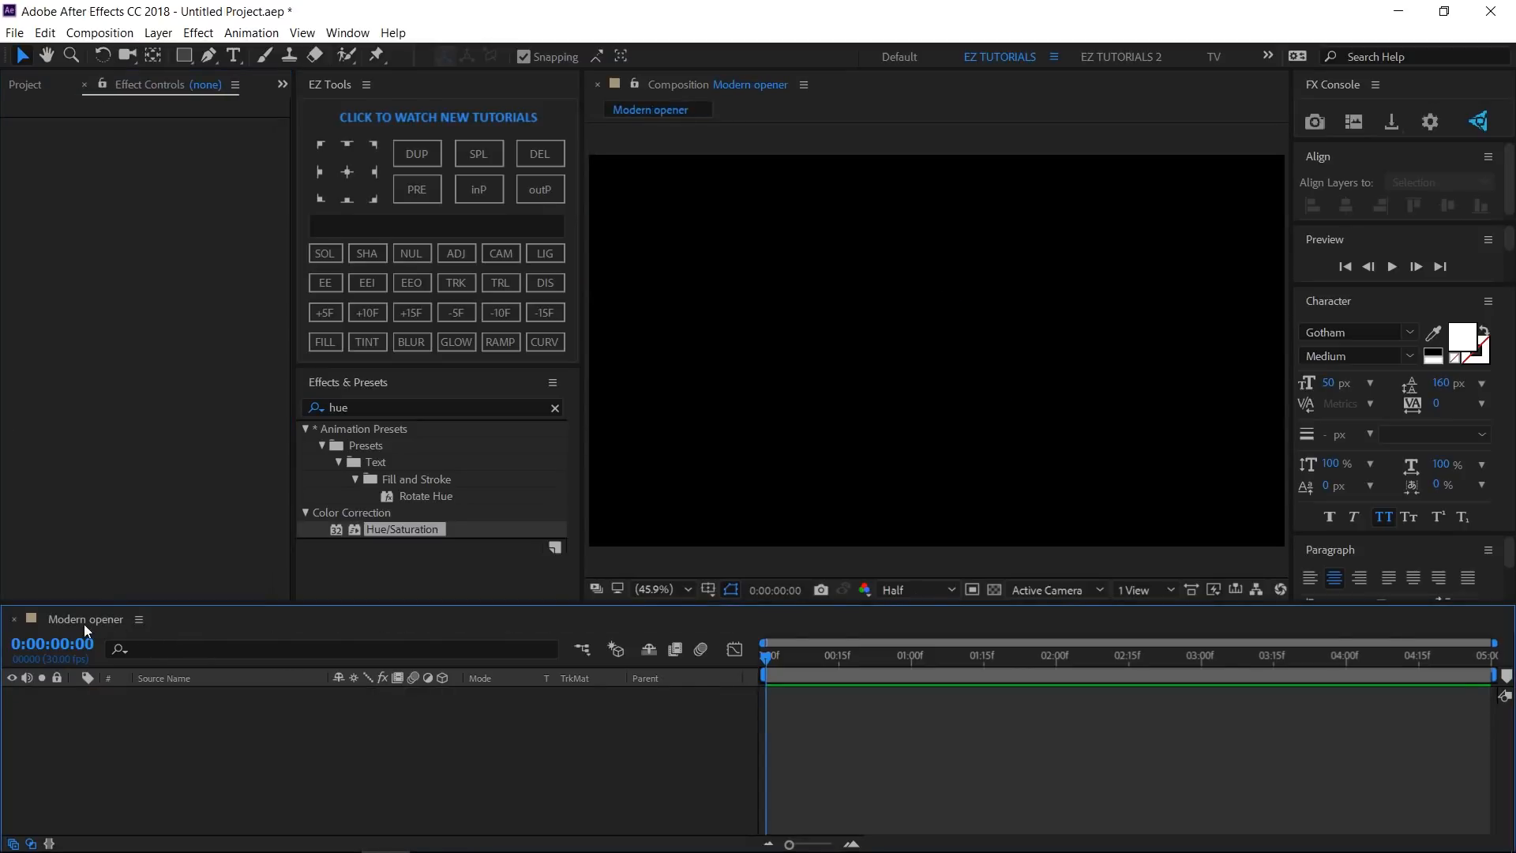
Collapse the Assetes folder and add the Slide 1 to Slide 4 compositions to the Modern opener composition in order.
{"action": "left_click", "coordinate": [27, 86]}
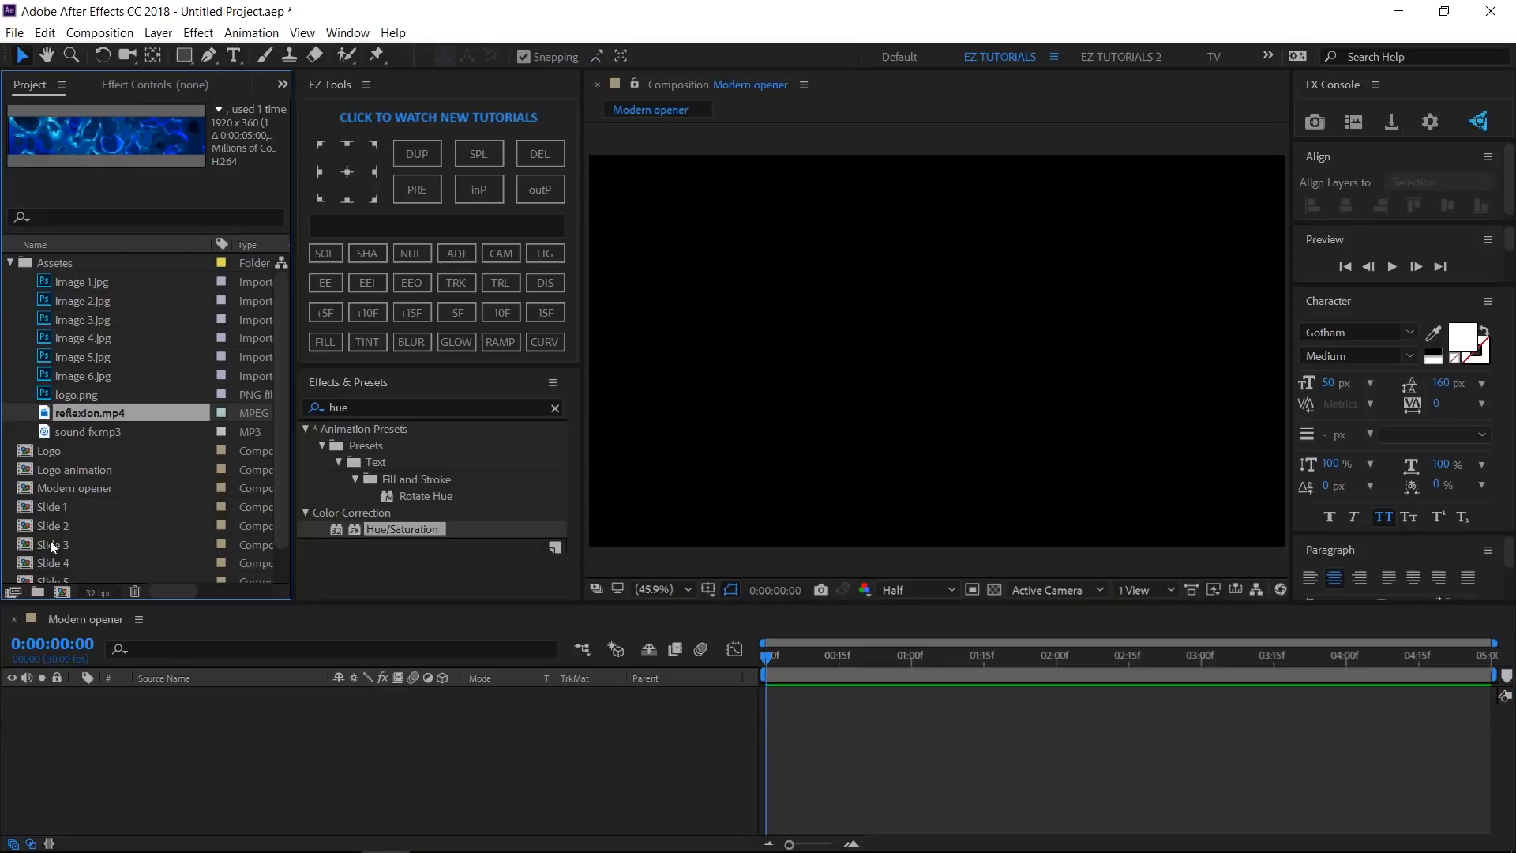
{"action": "left_click", "coordinate": [52, 508]}
{"action": "left_click", "coordinate": [10, 263]}
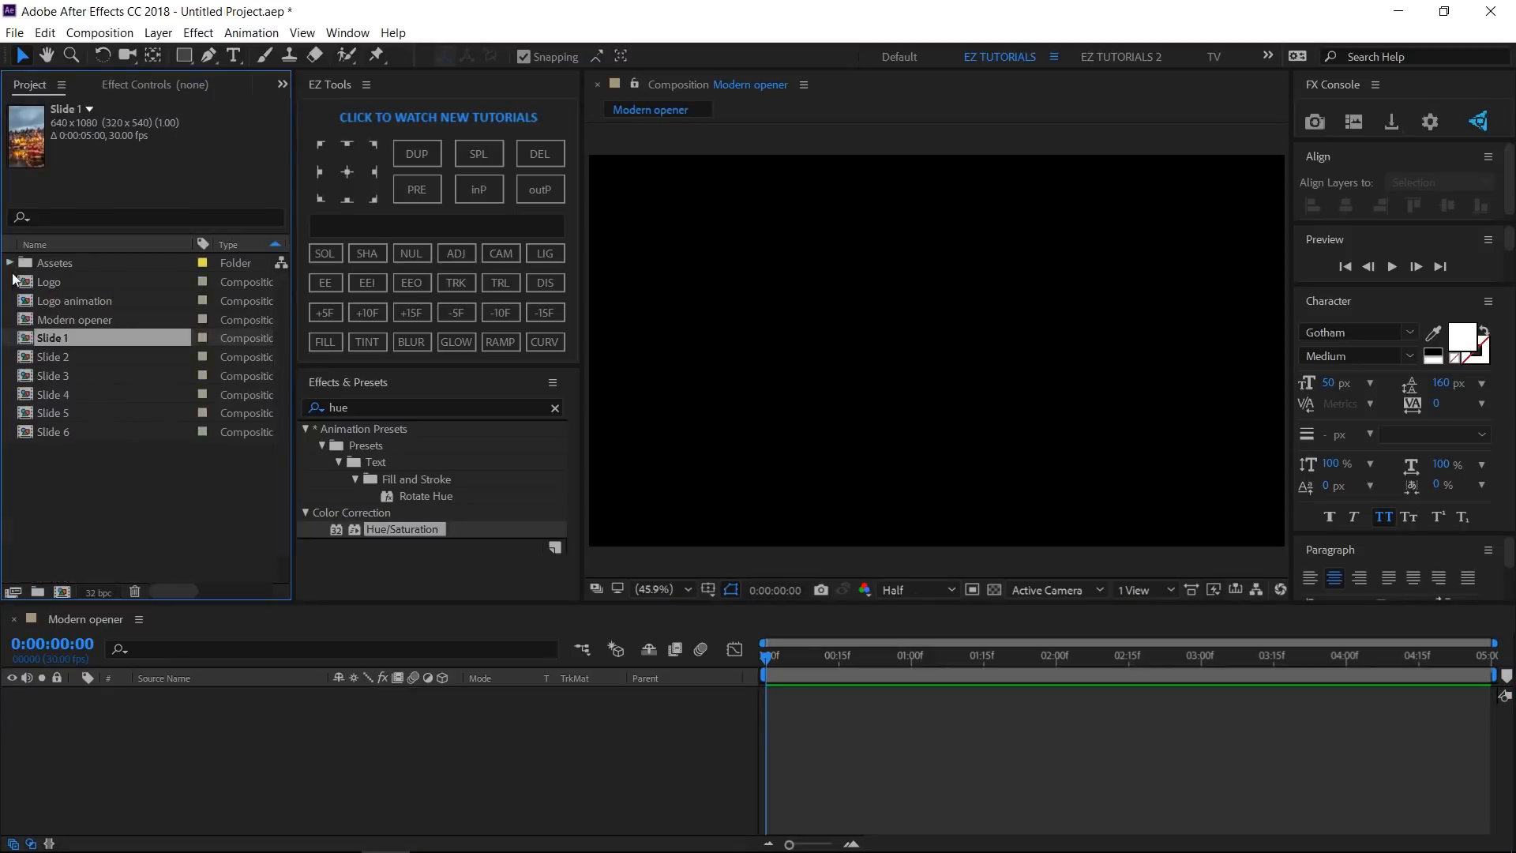
{"action": "left_click", "coordinate": [54, 398], "text": "shift"}
{"action": "left_click_drag", "start_coordinate": [54, 398], "coordinate": [79, 760]}
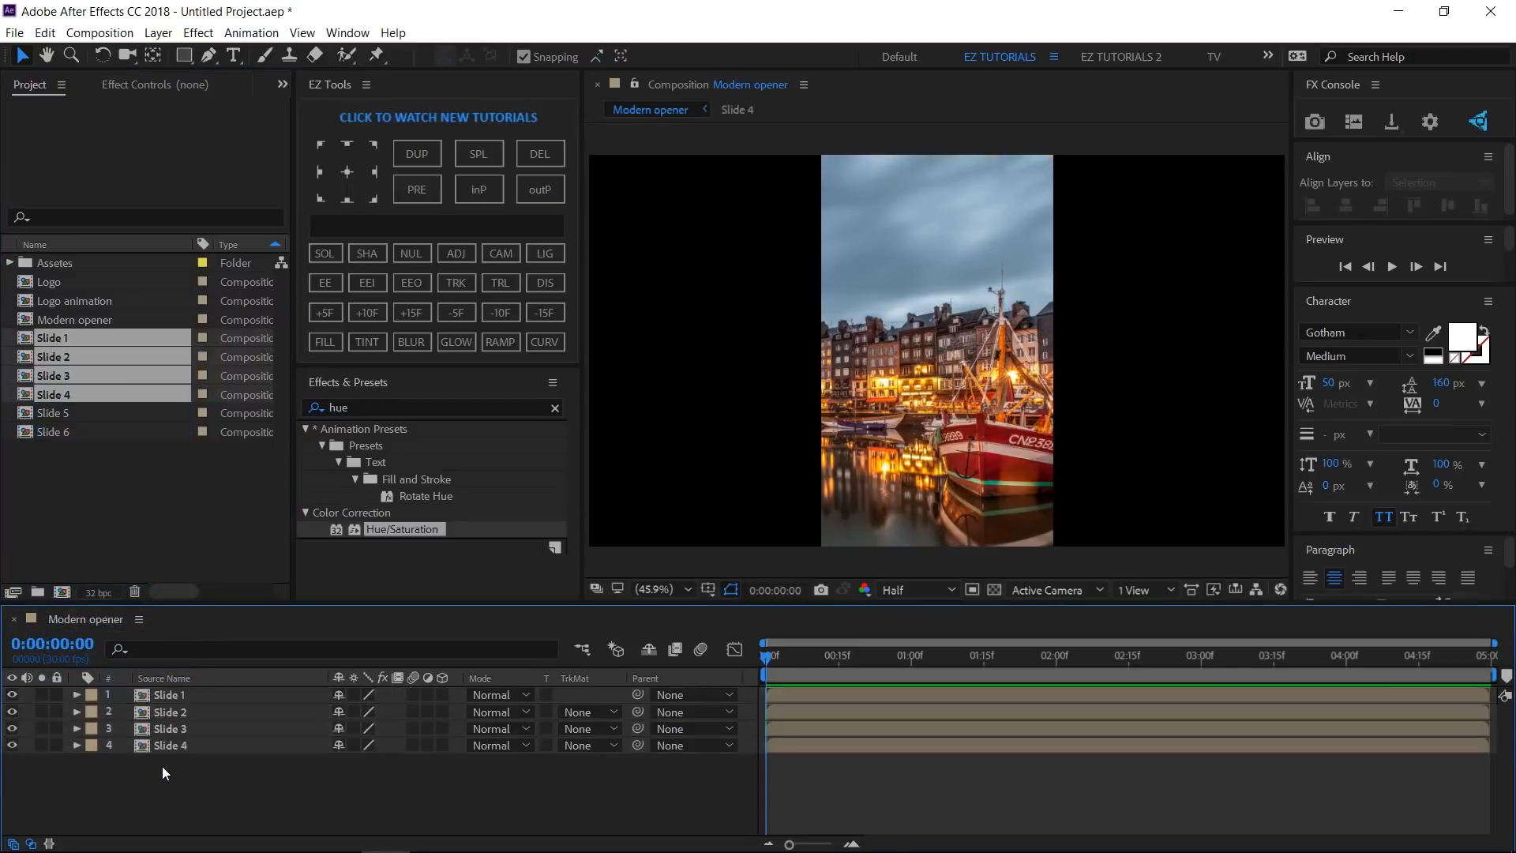
Align the Slide 1 layer to the composition's left edge and the Slide 4 layer to its right edge.
{"action": "left_click", "coordinate": [183, 694]}
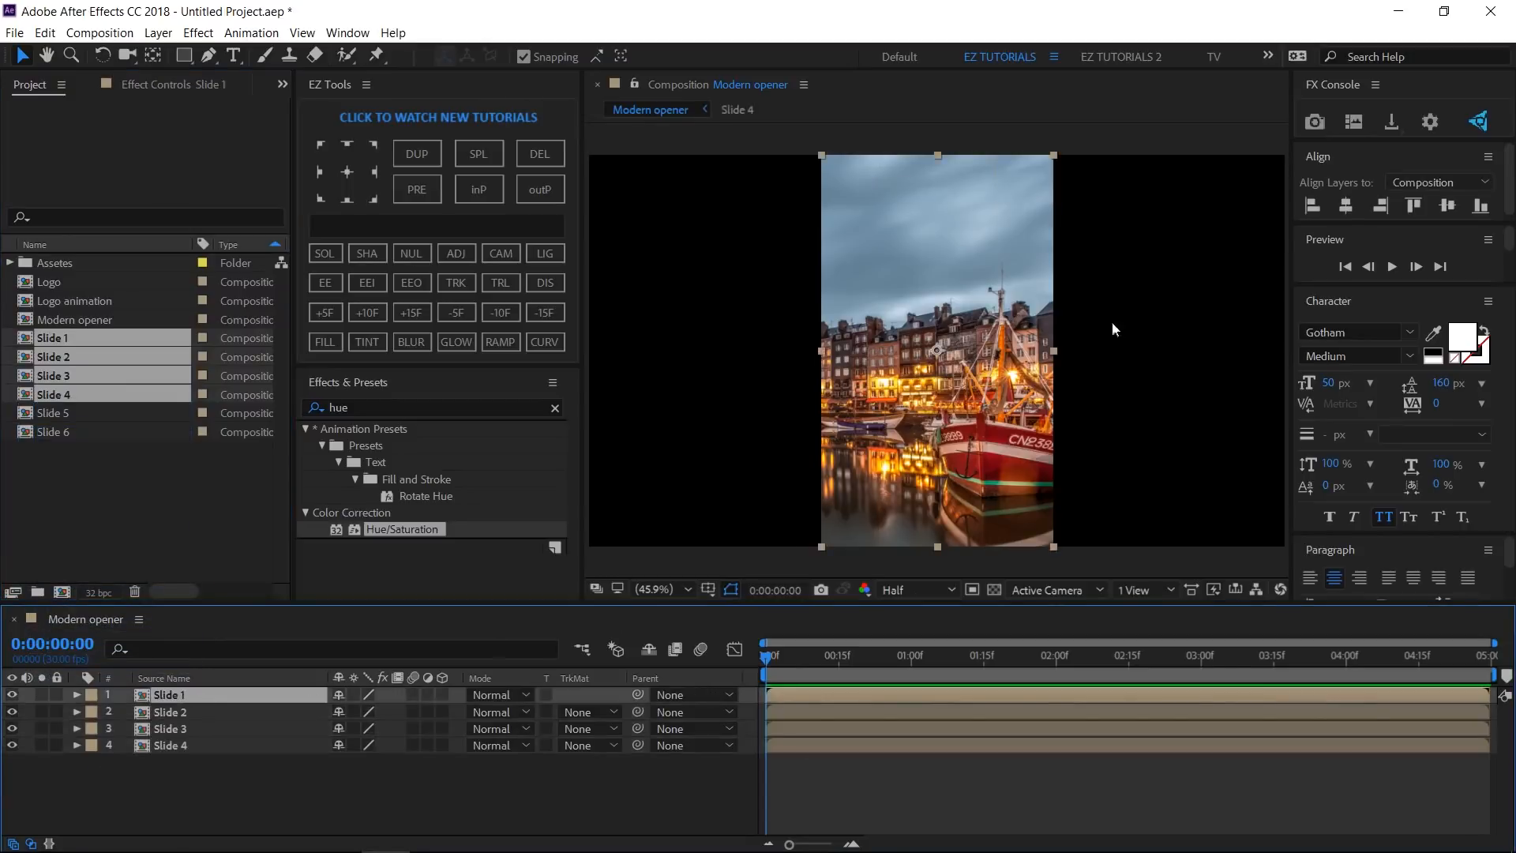
{"action": "left_click", "coordinate": [1308, 205]}
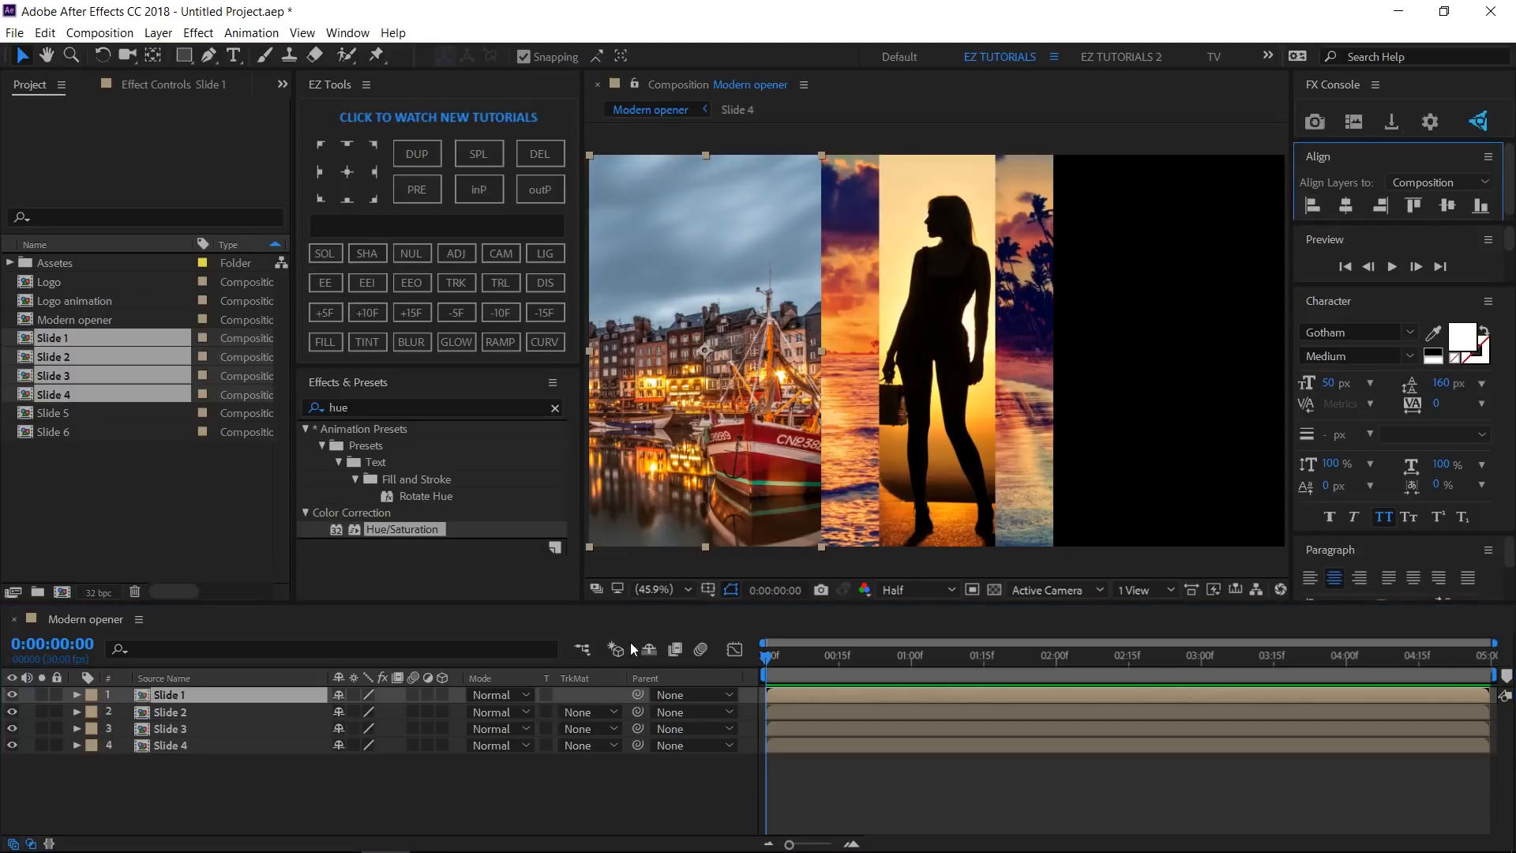
{"action": "left_click", "coordinate": [186, 747]}
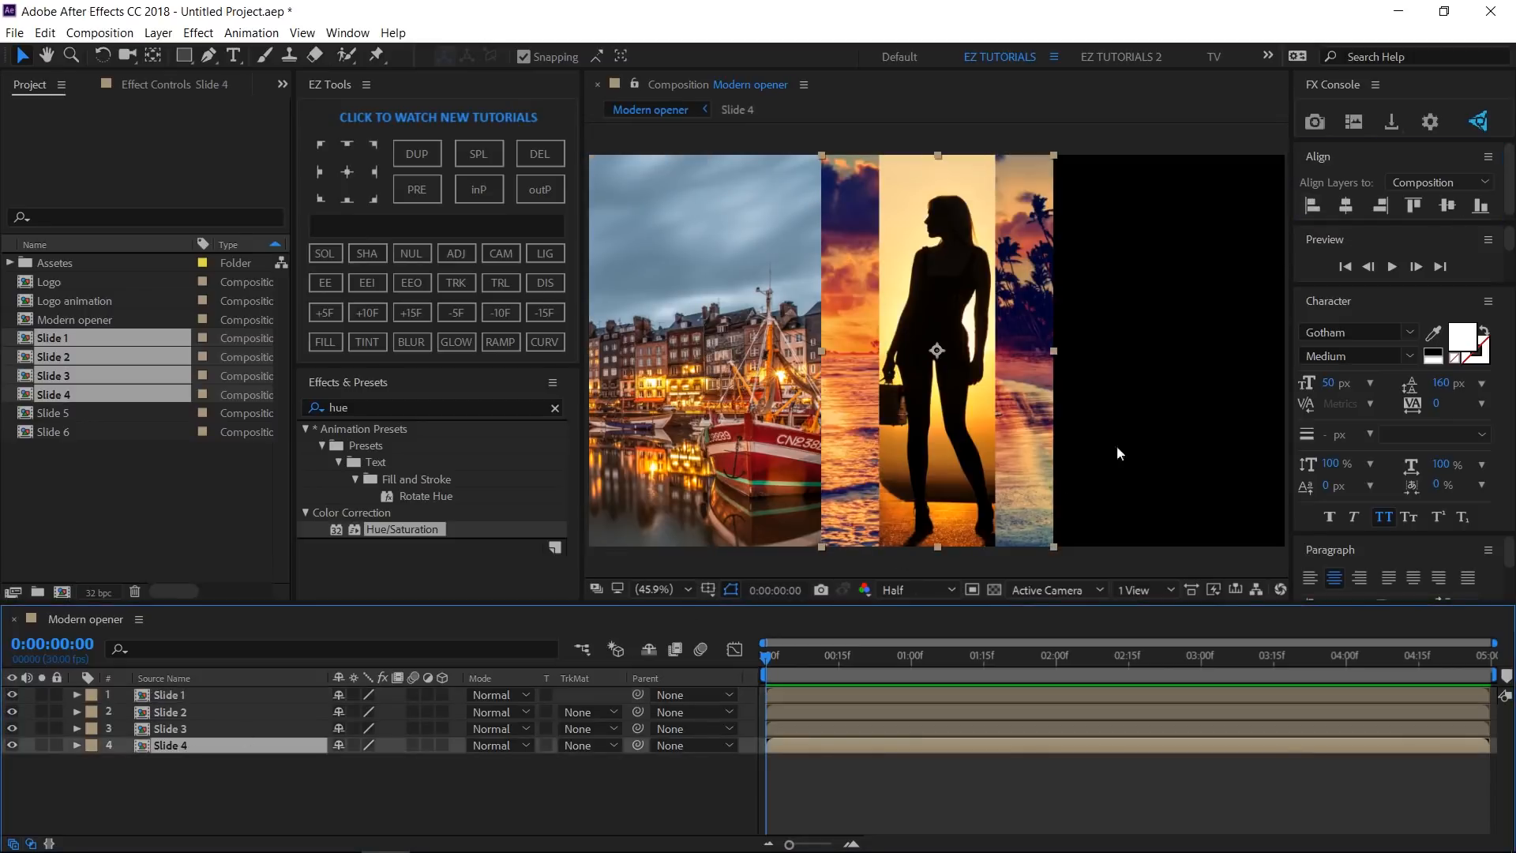
{"action": "left_click", "coordinate": [1379, 206]}
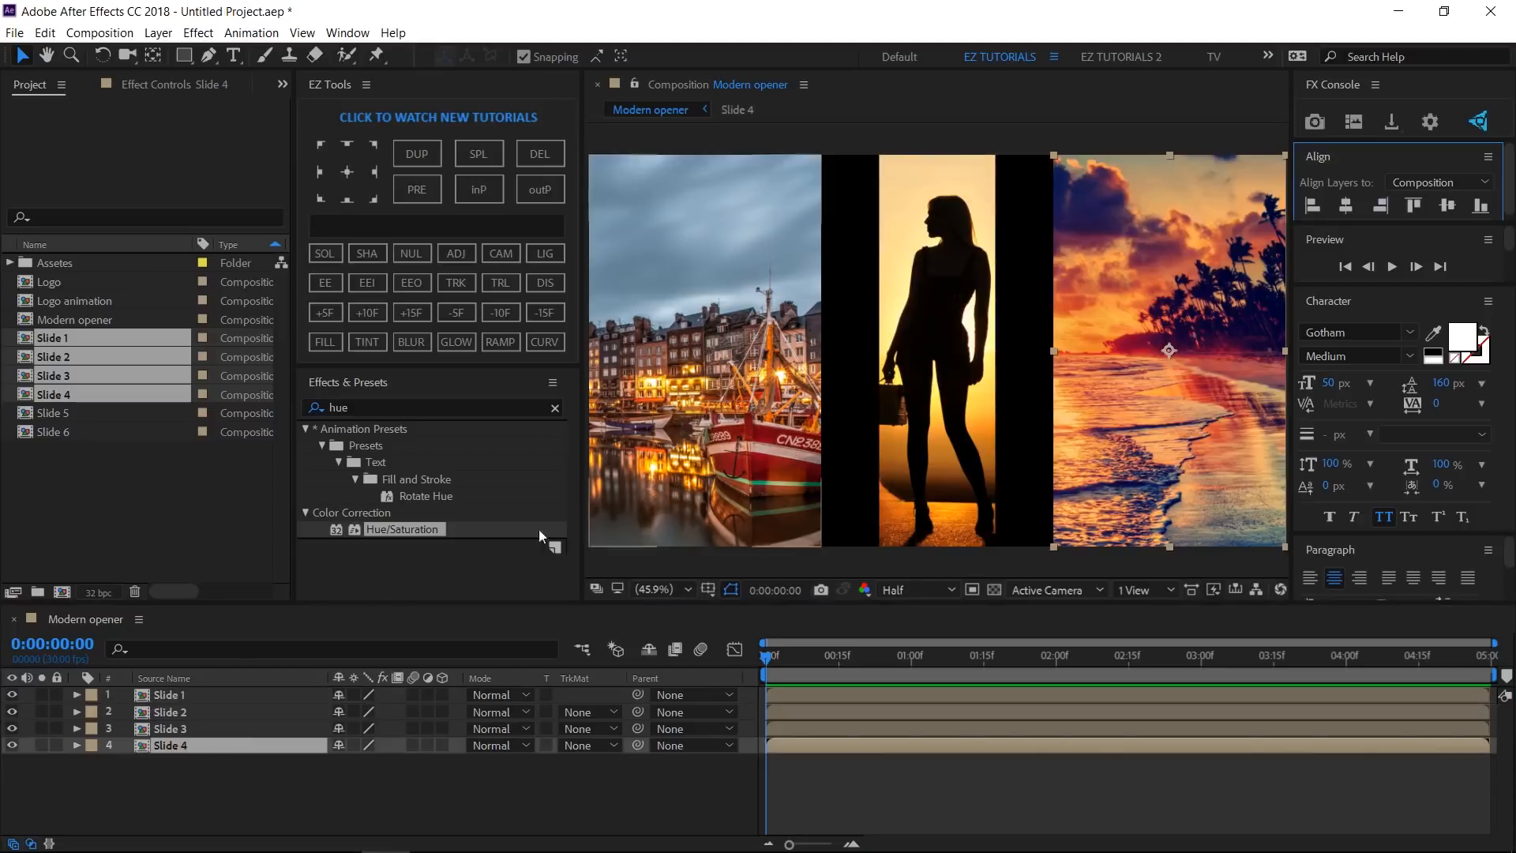
Set the Slide 2 layer's horizontal position to 800 so it adjoins Slide 1.
{"action": "left_click", "coordinate": [173, 713]}
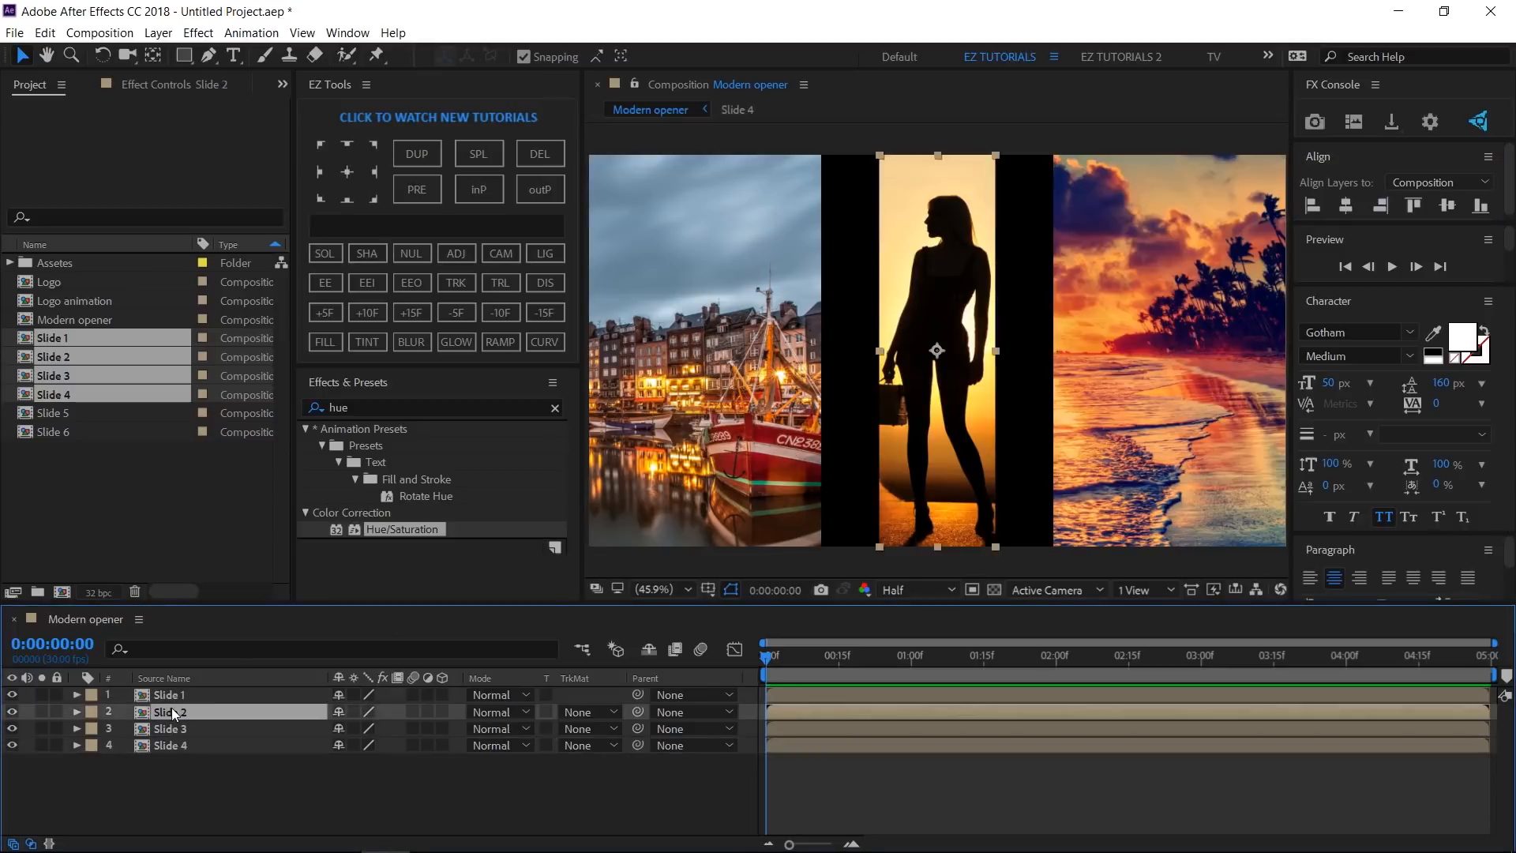
{"action": "key", "text": "p"}
{"action": "left_click", "coordinate": [338, 728]}
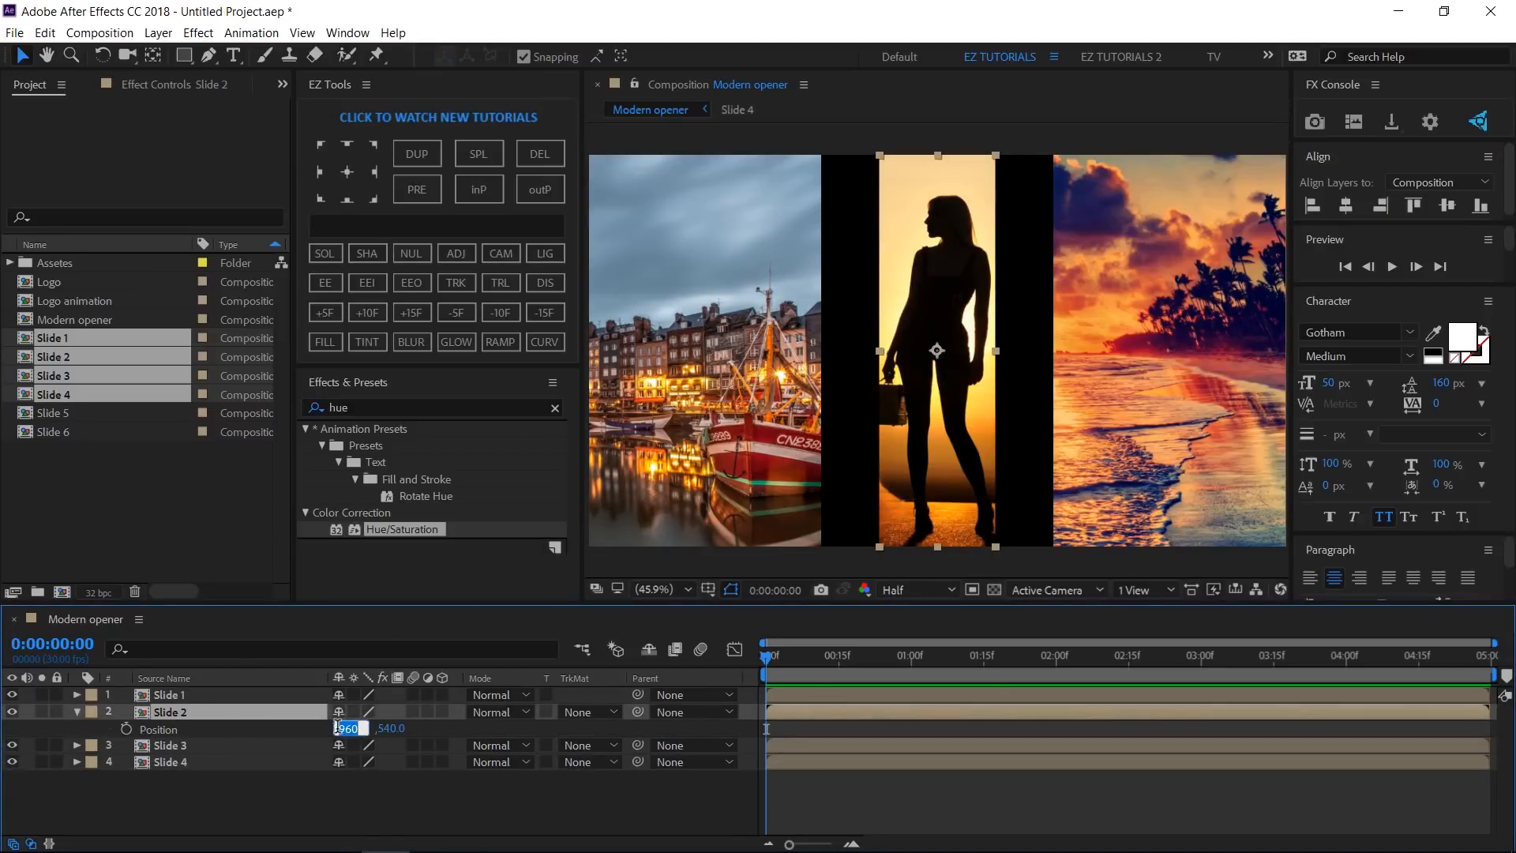
{"action": "type", "text": "800"}
{"action": "key", "text": "Return"}
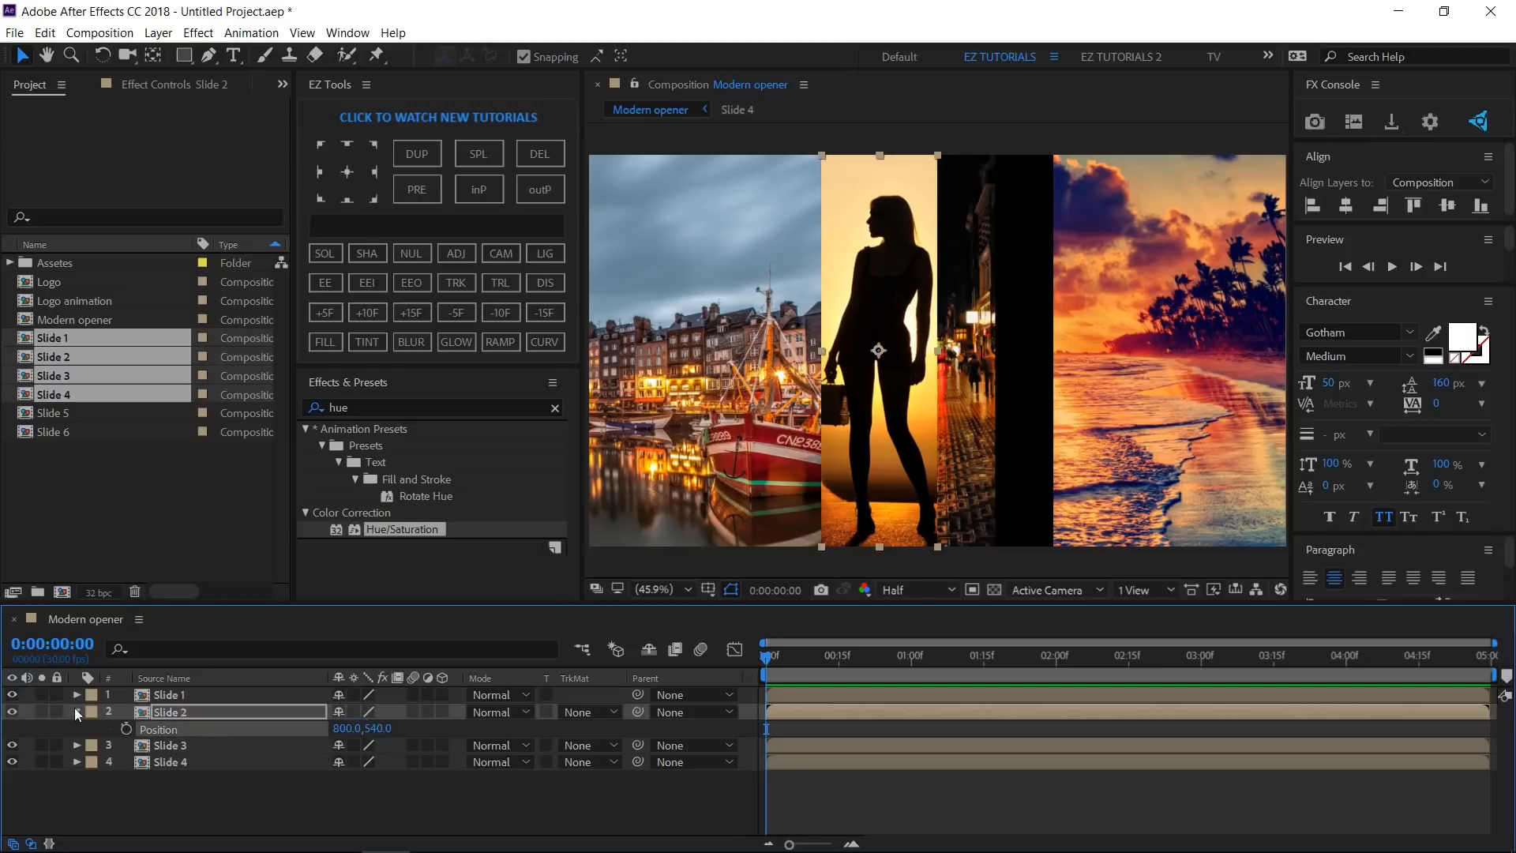
{"action": "left_click", "coordinate": [76, 710]}
Set the Slide 3 layer's horizontal position to 1120 so it fills the gap between Slide 2 and Slide 4.
{"action": "left_click", "coordinate": [184, 728]}
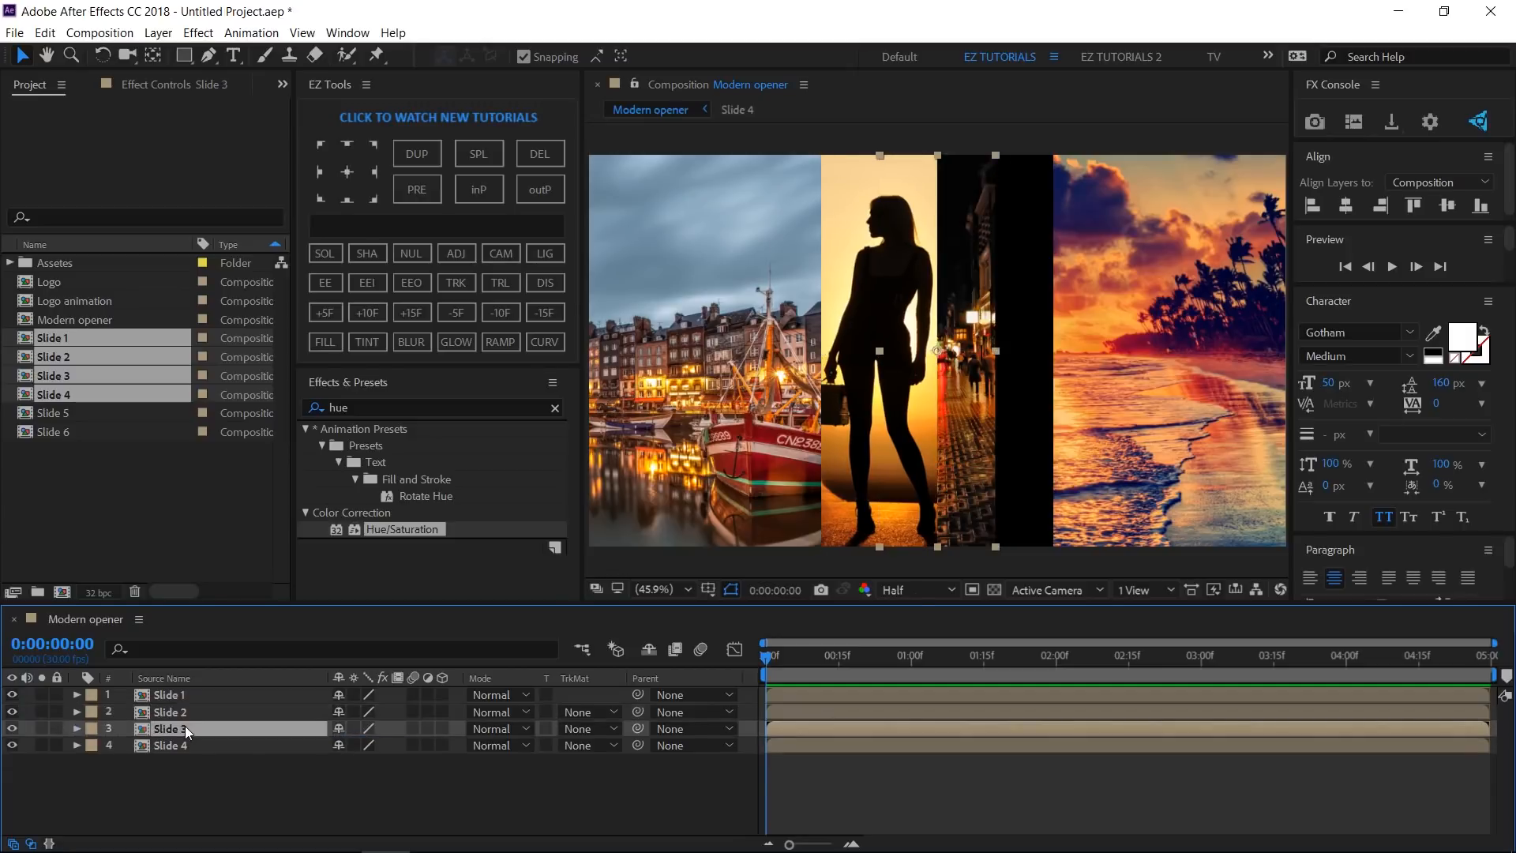
{"action": "key", "text": "p"}
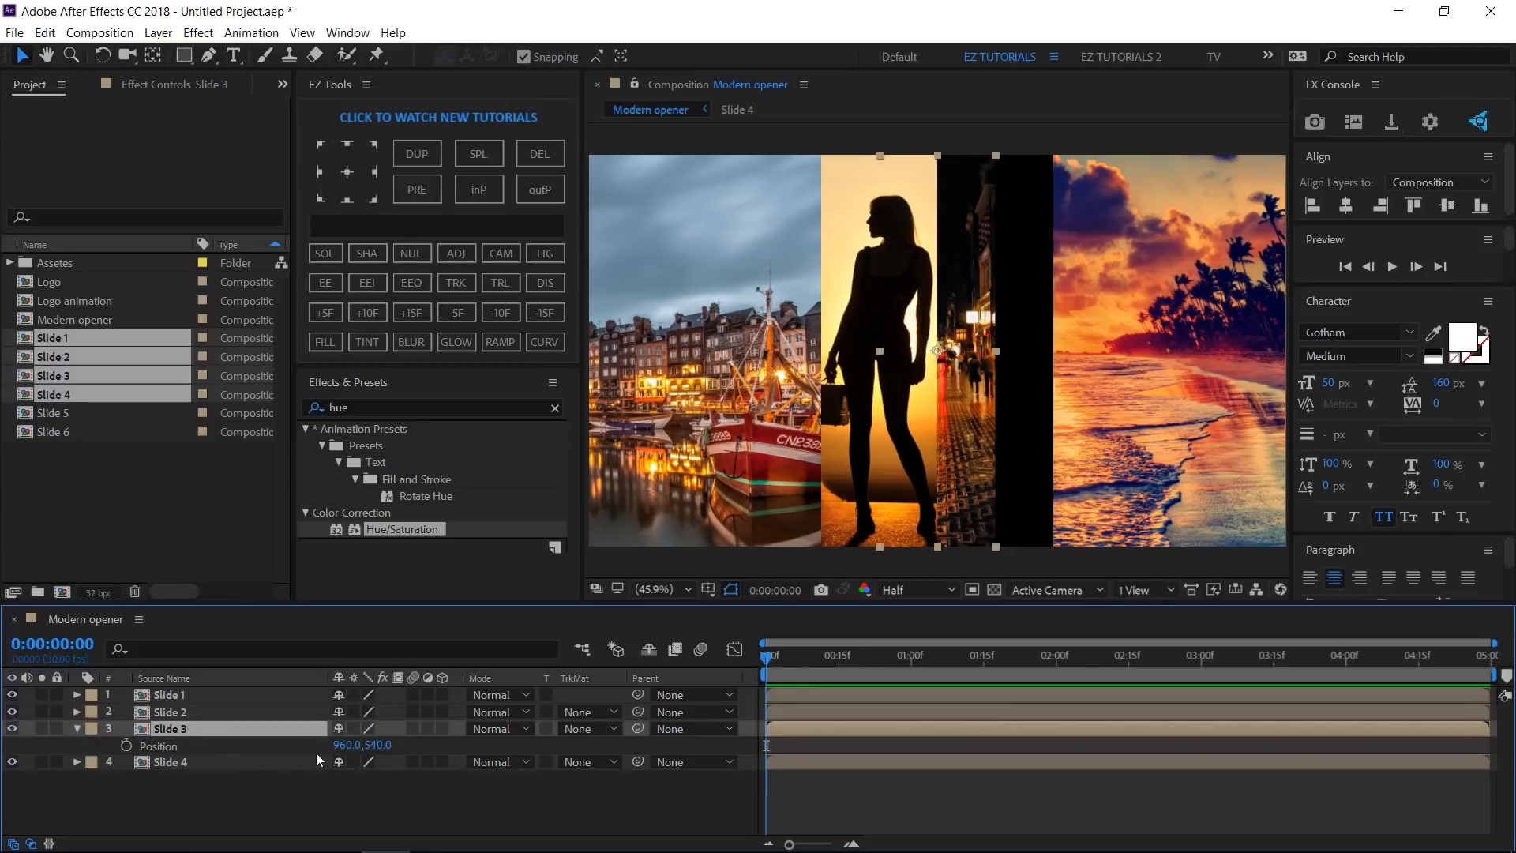
{"action": "left_click", "coordinate": [346, 744]}
{"action": "type", "text": "1120"}
{"action": "key", "text": "Return"}
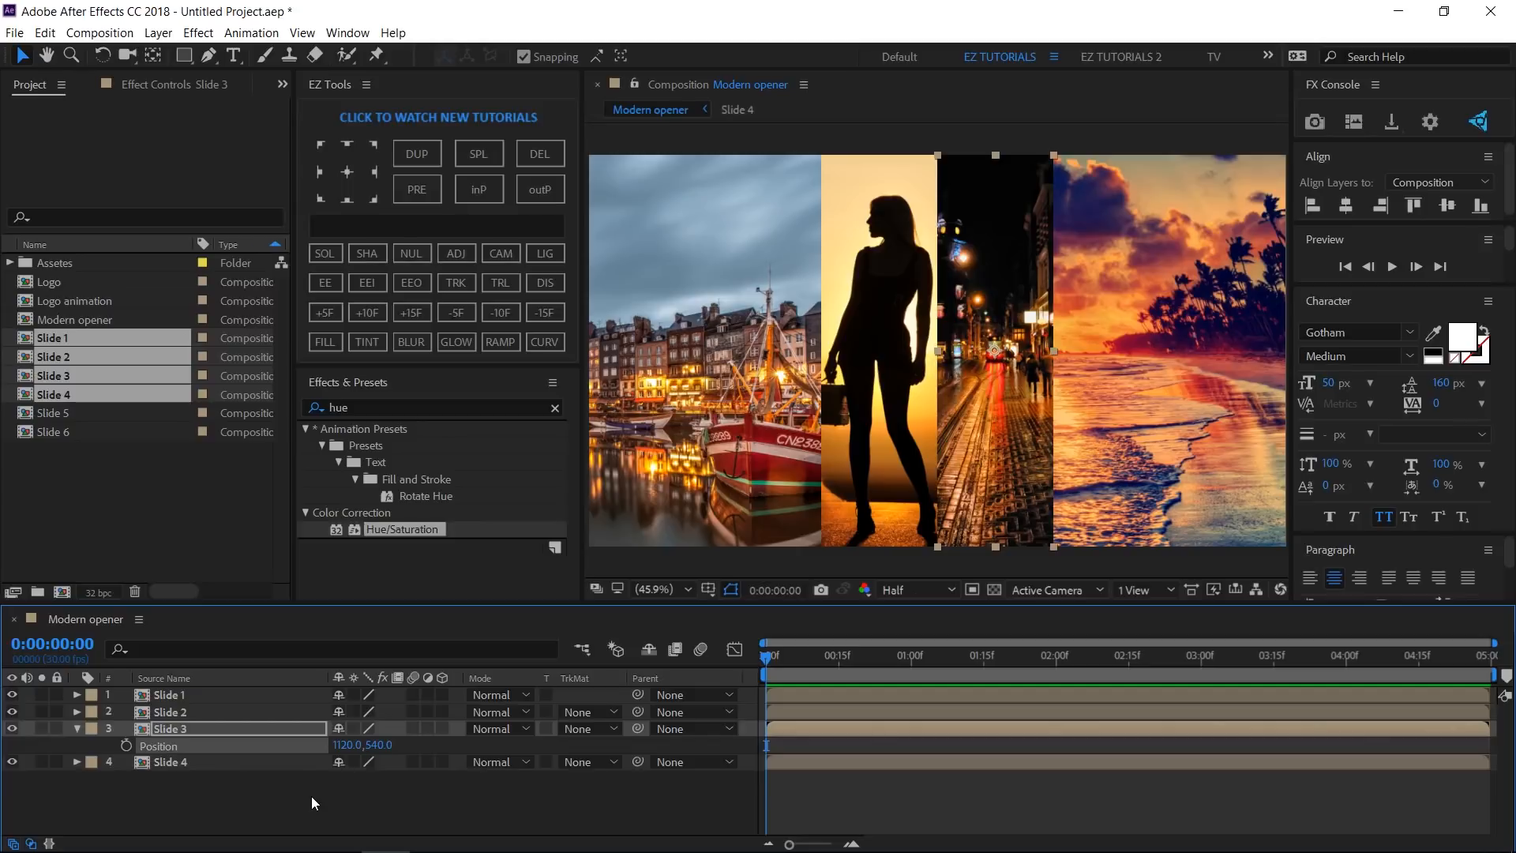
{"action": "left_click", "coordinate": [76, 727]}
Make the Slide 1 and Slide 4 layers 3D and move Slide 1's anchor point to the middle of its right edge.
{"action": "left_click", "coordinate": [441, 695]}
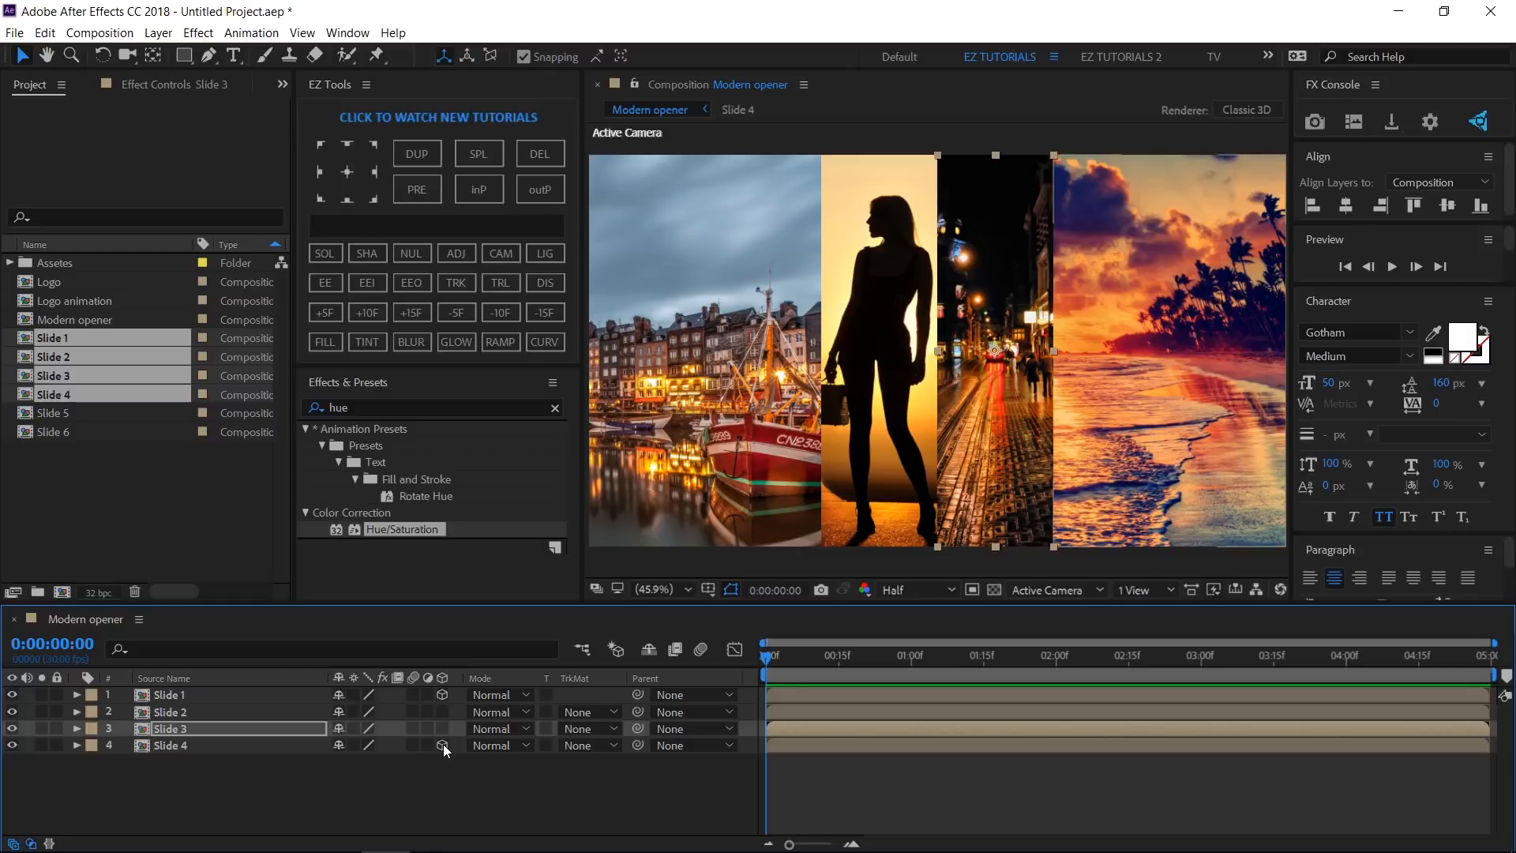
{"action": "left_click", "coordinate": [184, 692]}
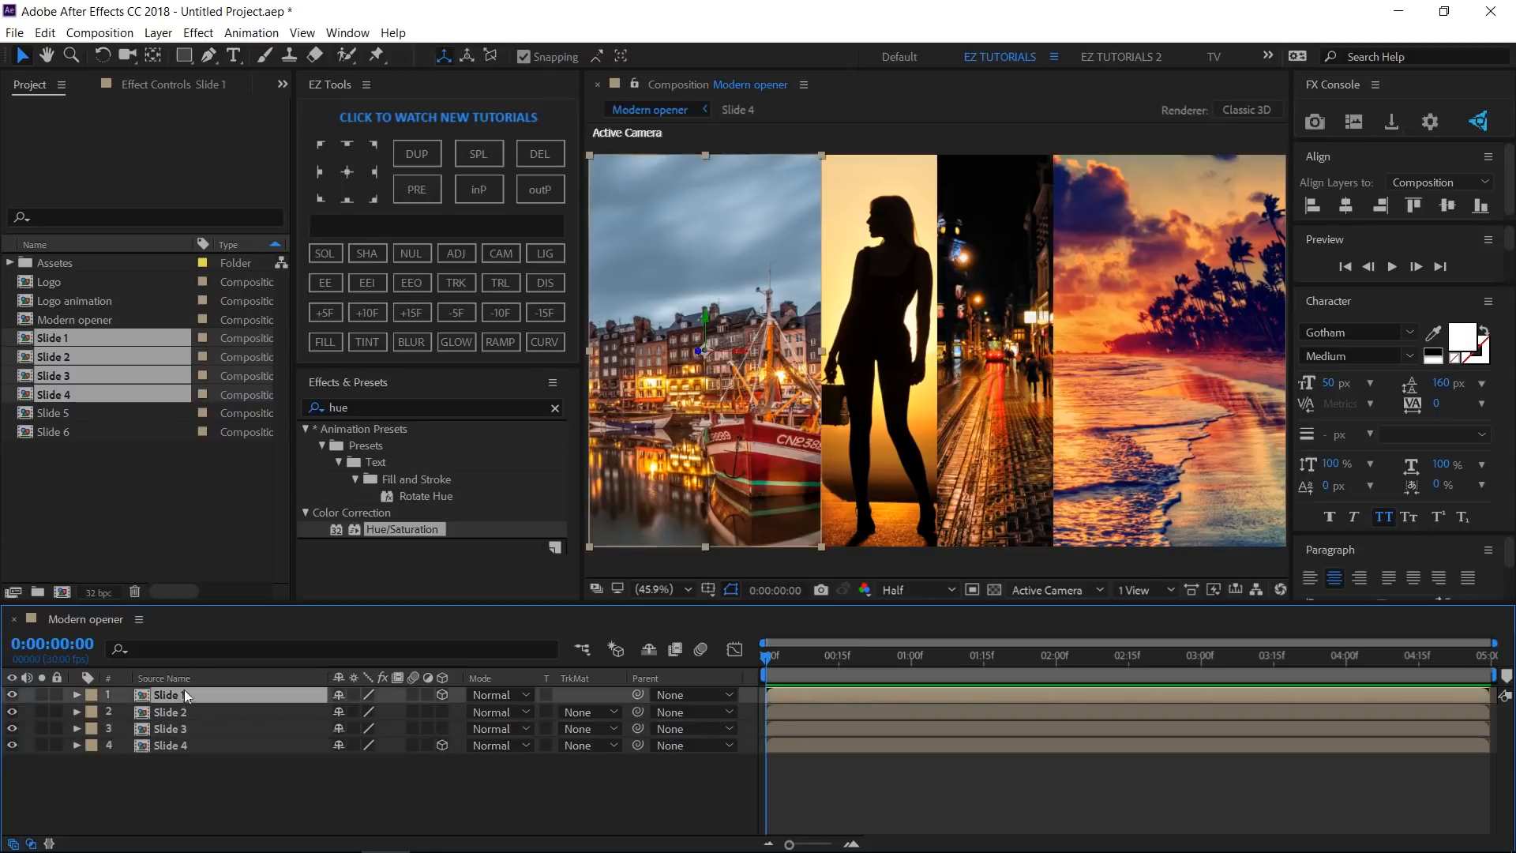
{"action": "left_click", "coordinate": [372, 168]}
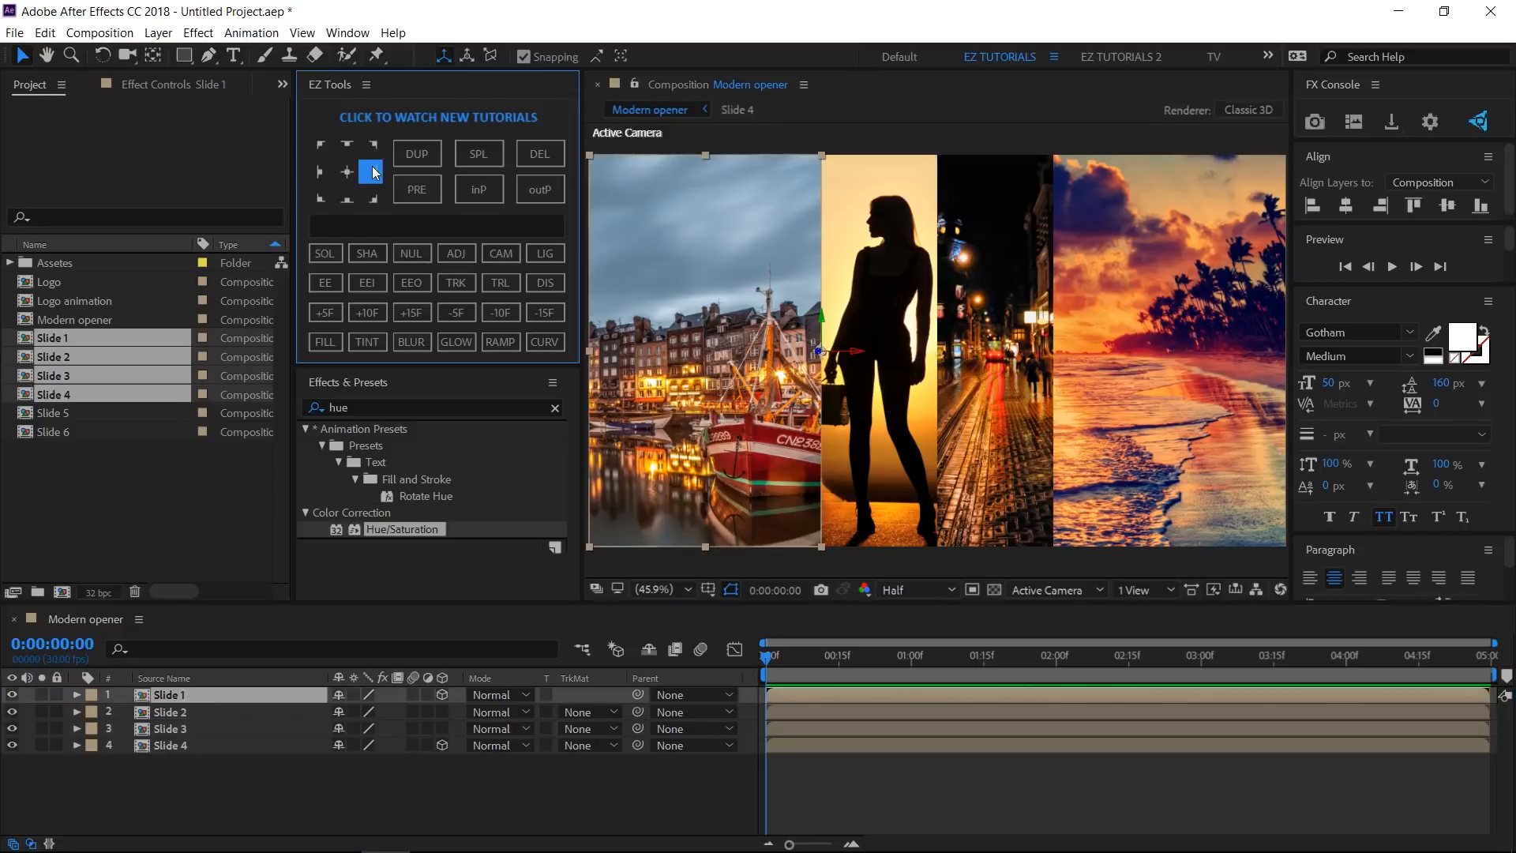
Add a Y Rotation keyframe of -97° to the Slide 1 layer at the start of the composition.
{"action": "key", "text": "r"}
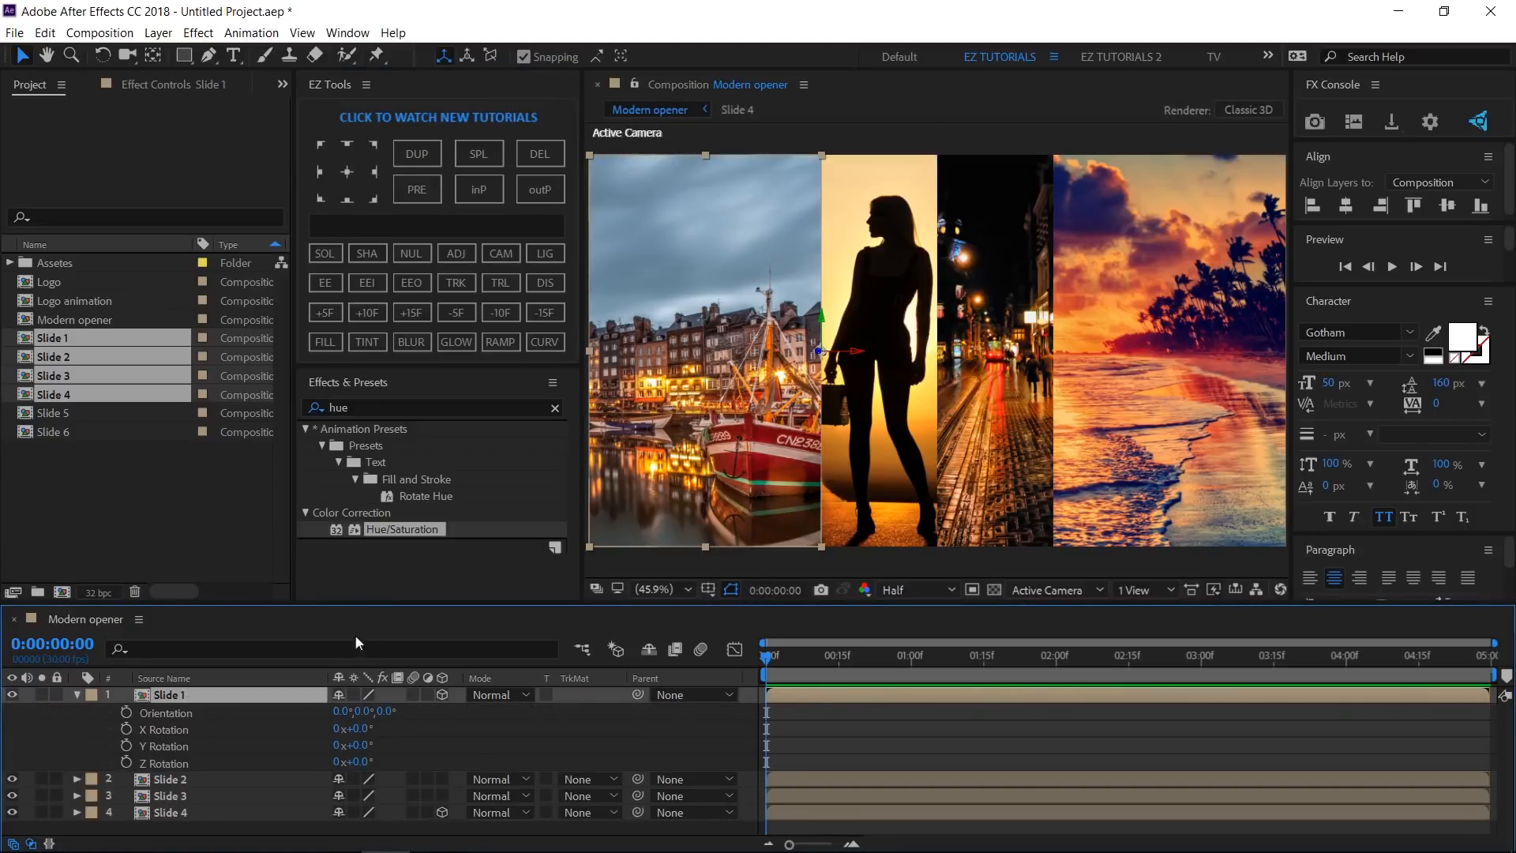
{"action": "left_click", "coordinate": [126, 745]}
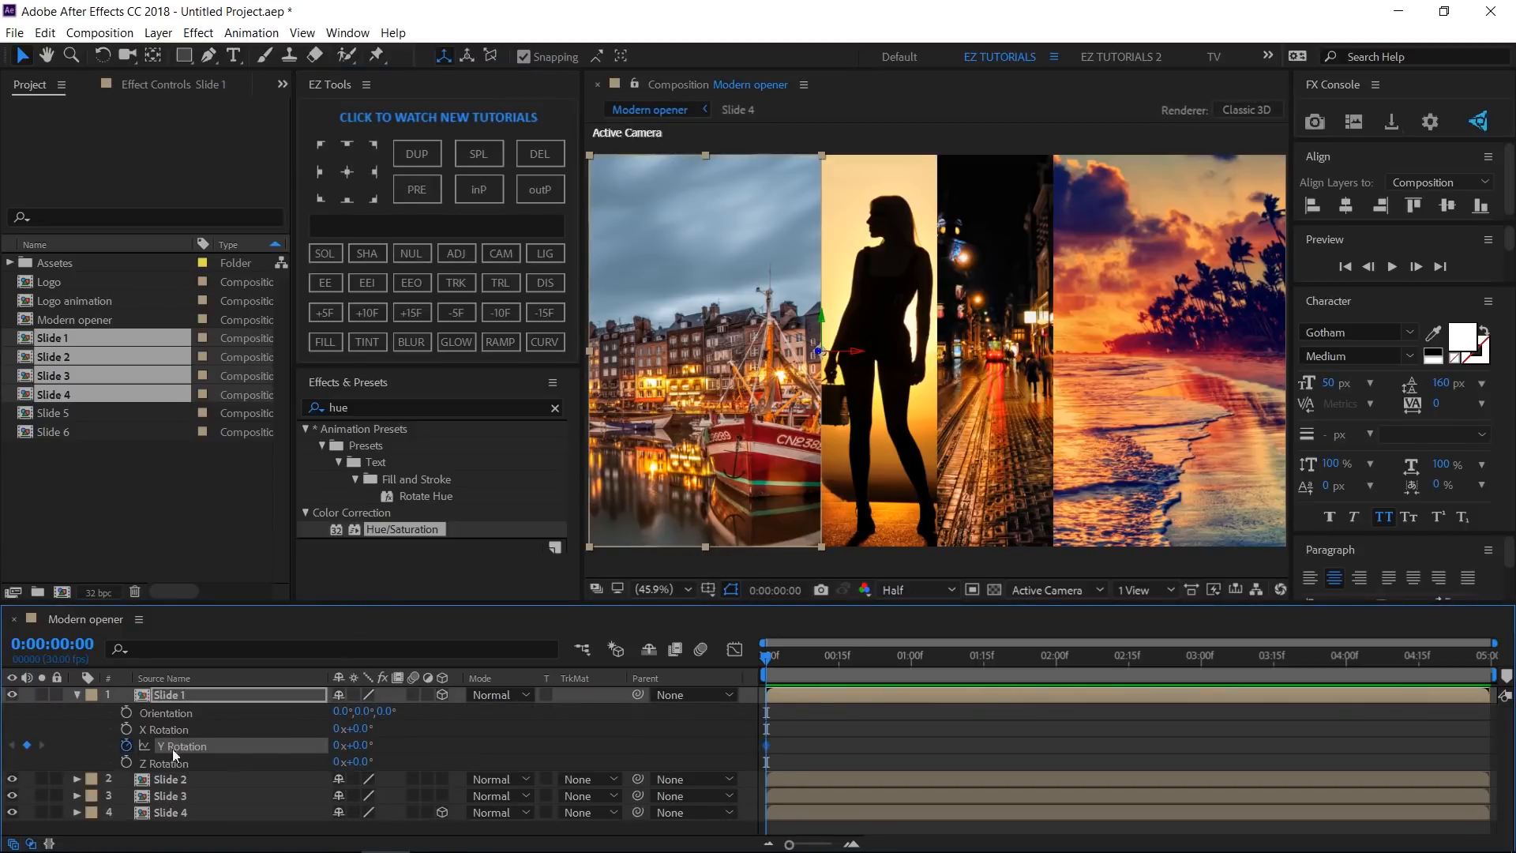
{"action": "left_click", "coordinate": [360, 746]}
{"action": "type", "text": "-97"}
{"action": "key", "text": "Return"}
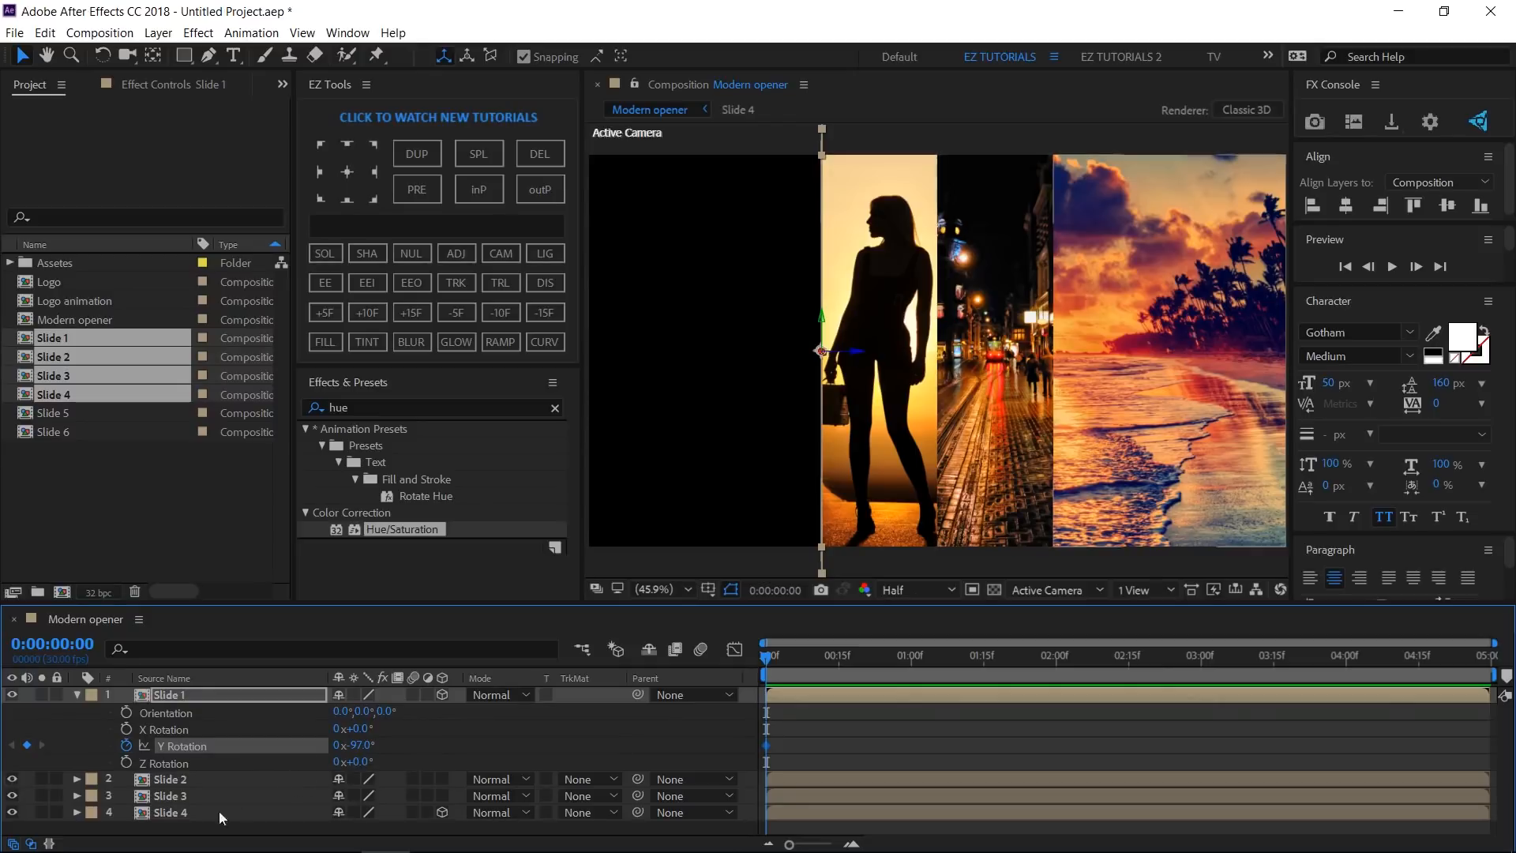
Move Slide 4's anchor point to the middle of its left edge and keyframe its Y Rotation at 97° at the start.
{"action": "left_click", "coordinate": [169, 817]}
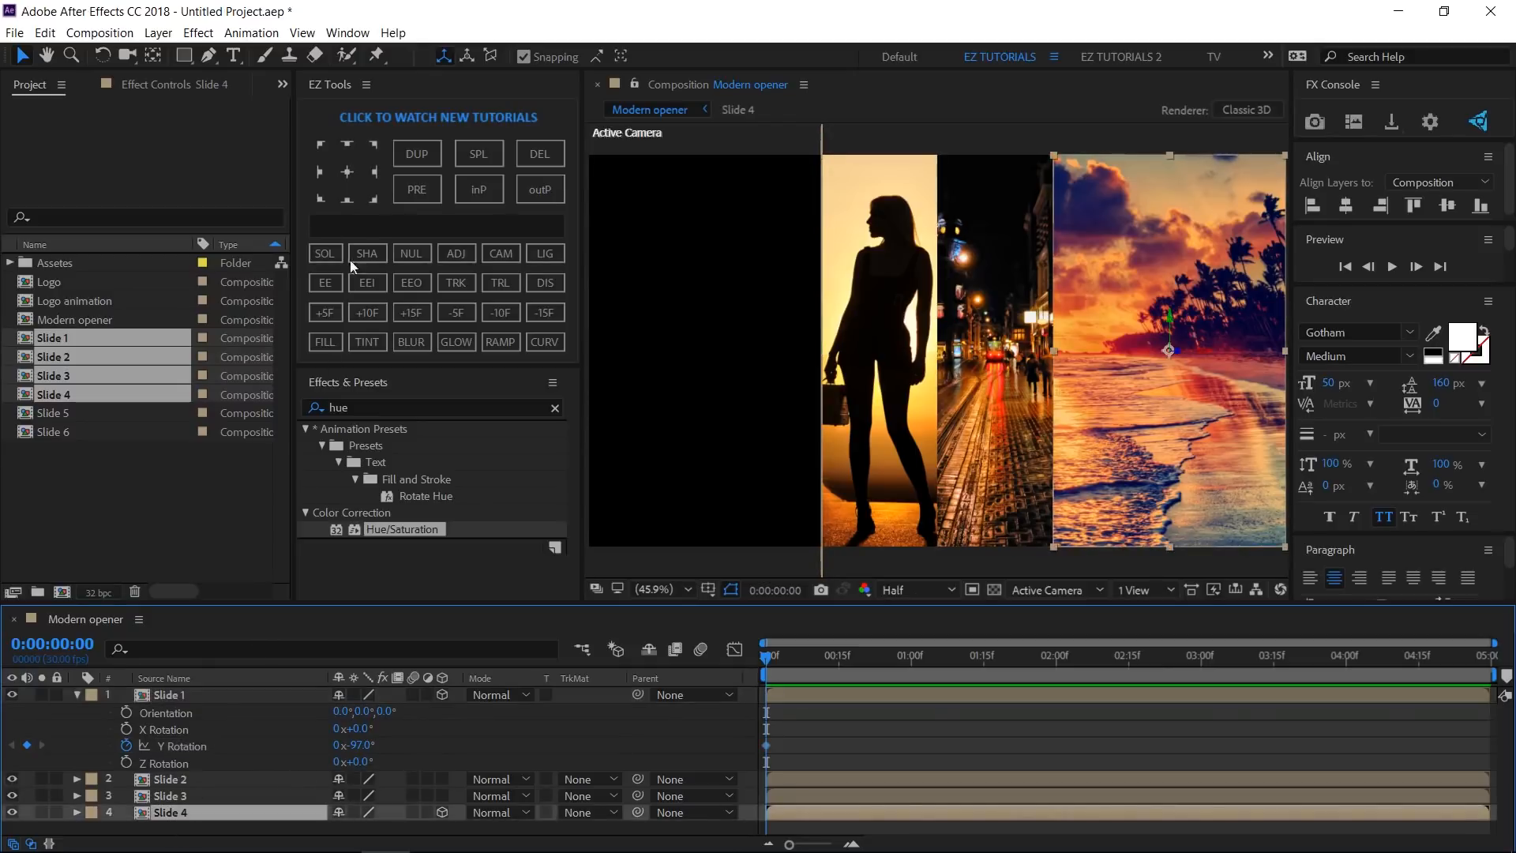
{"action": "left_click", "coordinate": [324, 172]}
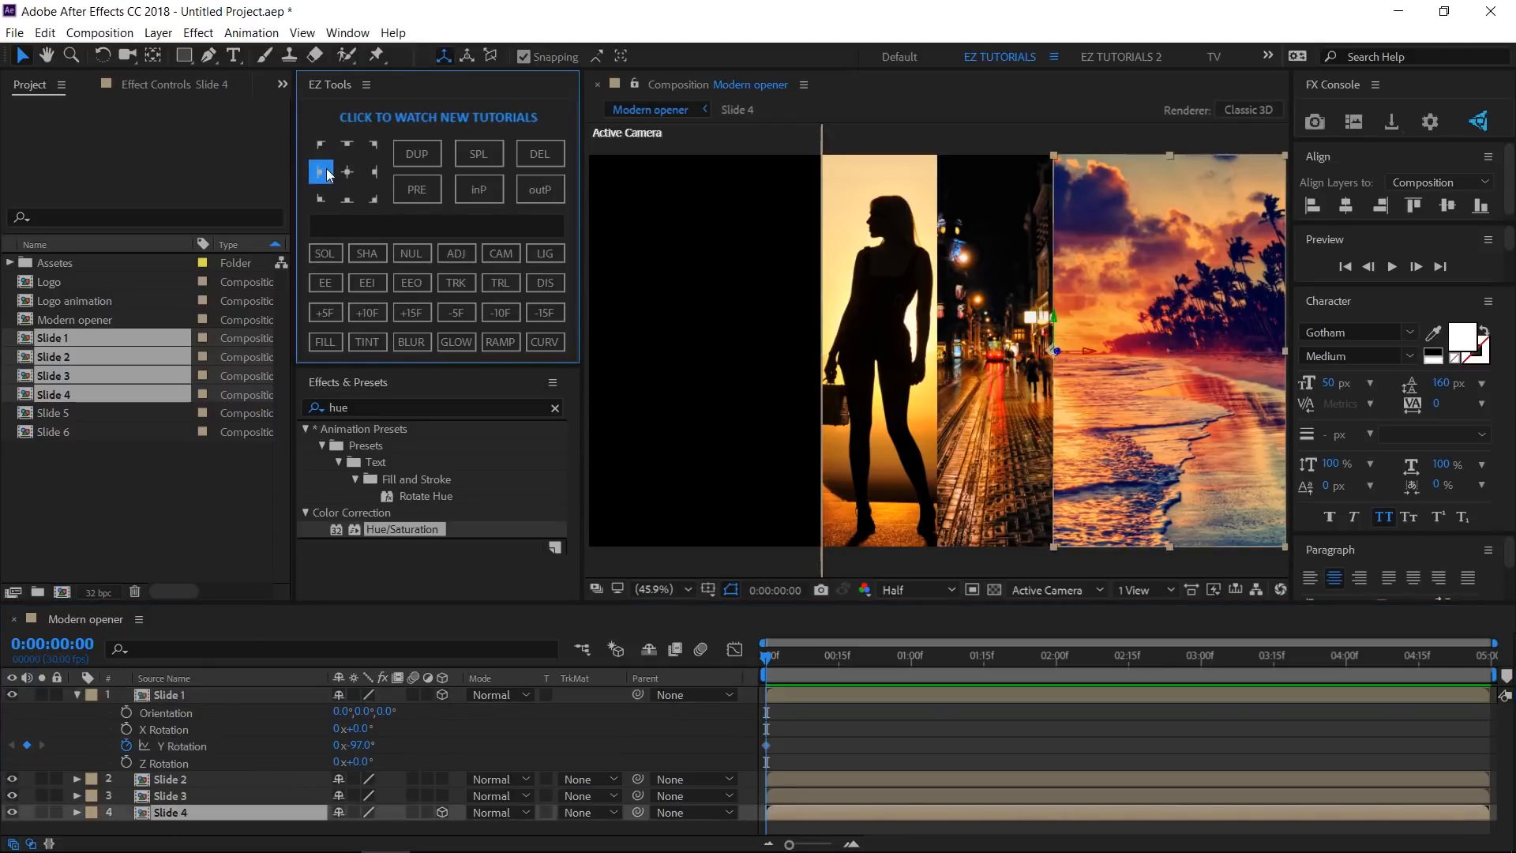
{"action": "key", "text": "r"}
{"action": "scroll", "coordinate": [274, 777], "scroll_direction": "down", "scroll_amount": 2}
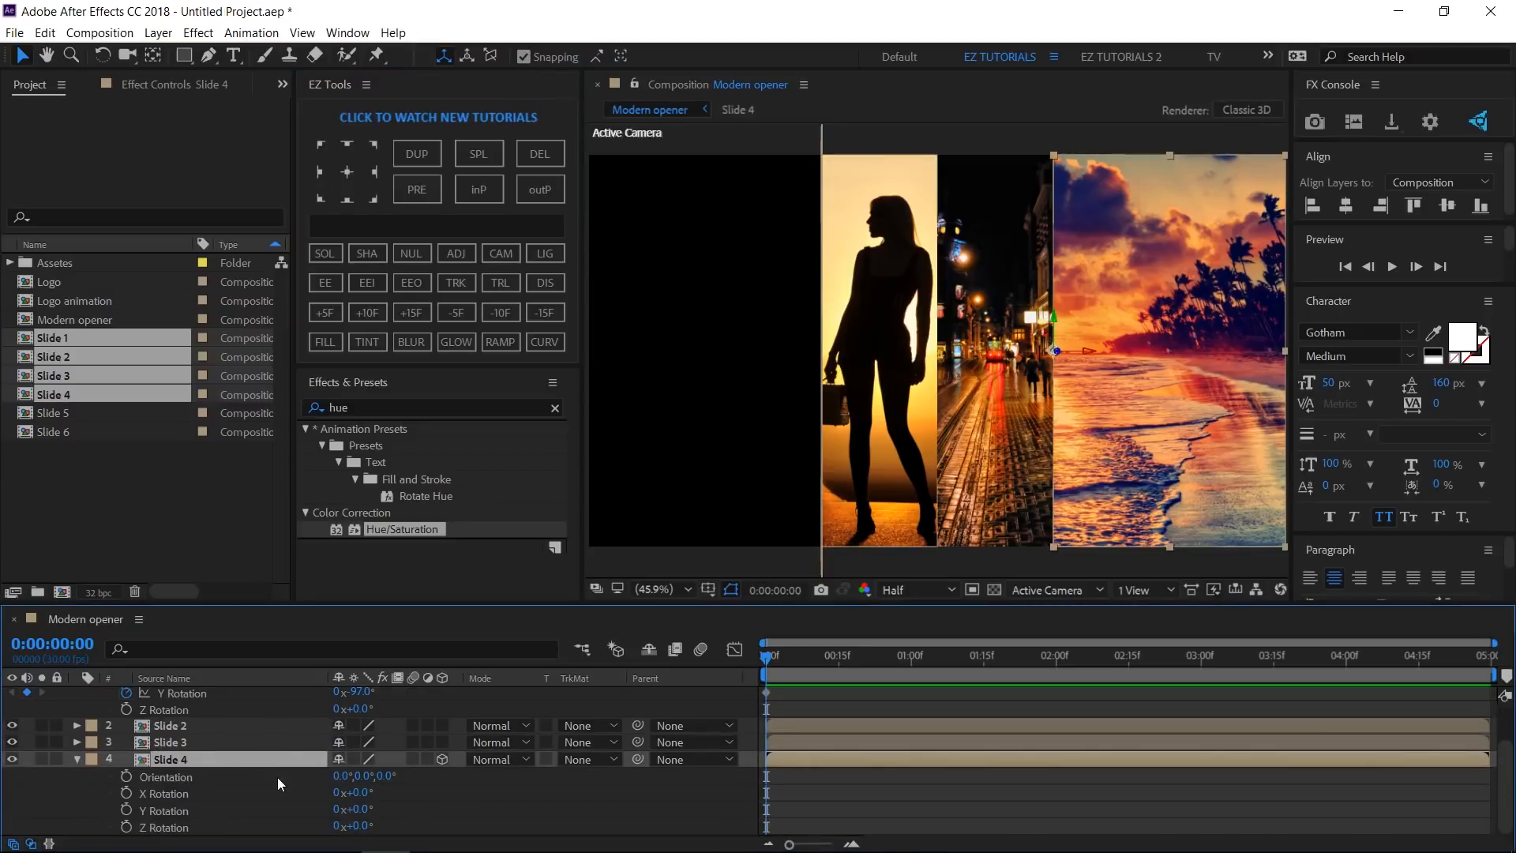
{"action": "left_click", "coordinate": [126, 810]}
{"action": "left_click", "coordinate": [354, 810]}
{"action": "type", "text": "97"}
{"action": "key", "text": "Return"}
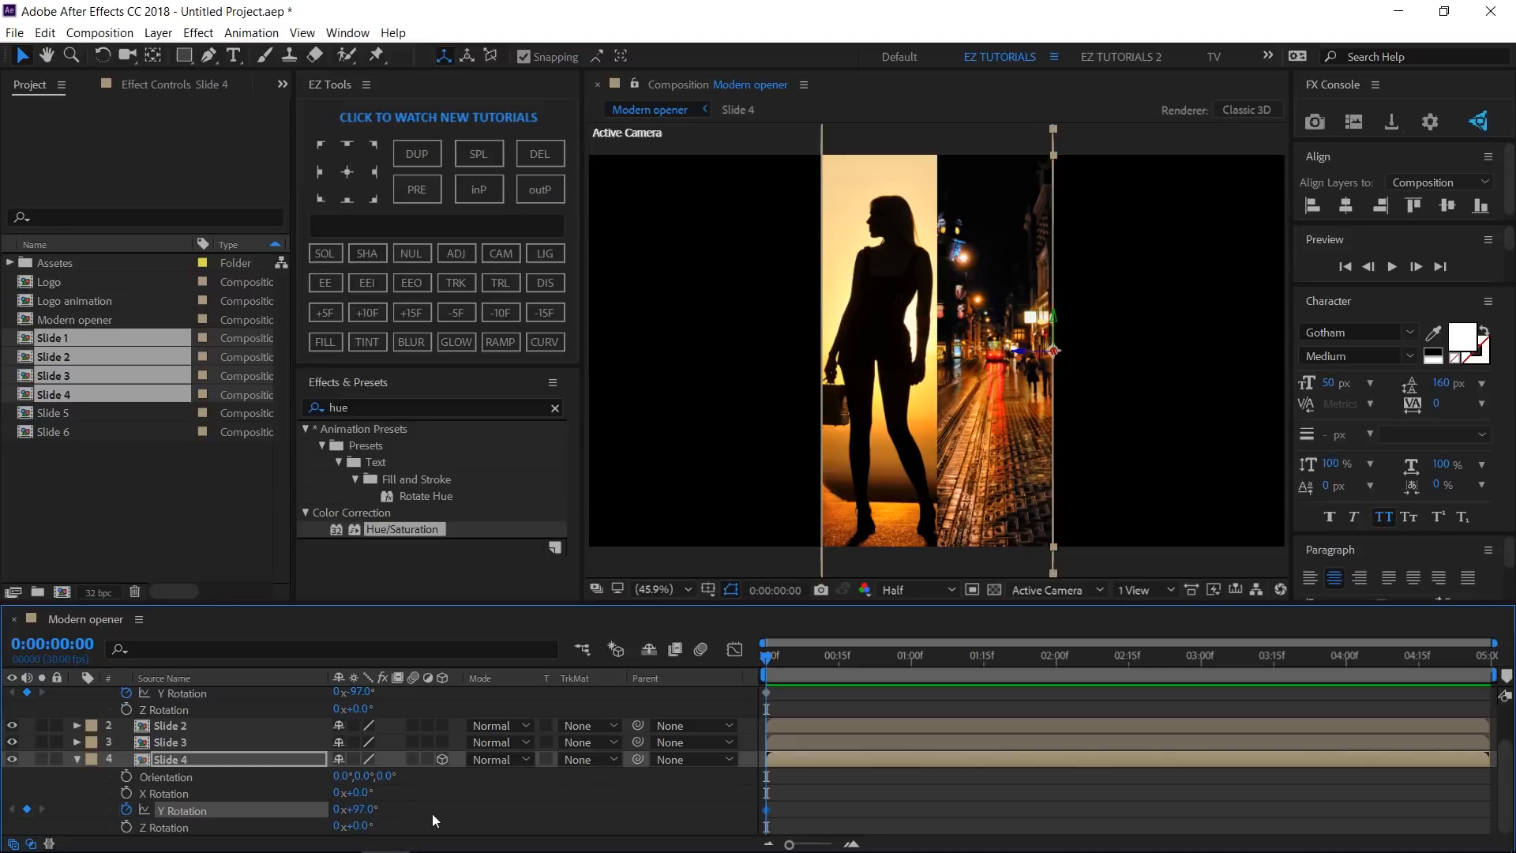
At 0:00:01:15, set the Y Rotation of the Slide 4 and Slide 1 layers to 0°.
{"action": "left_click", "coordinate": [983, 666]}
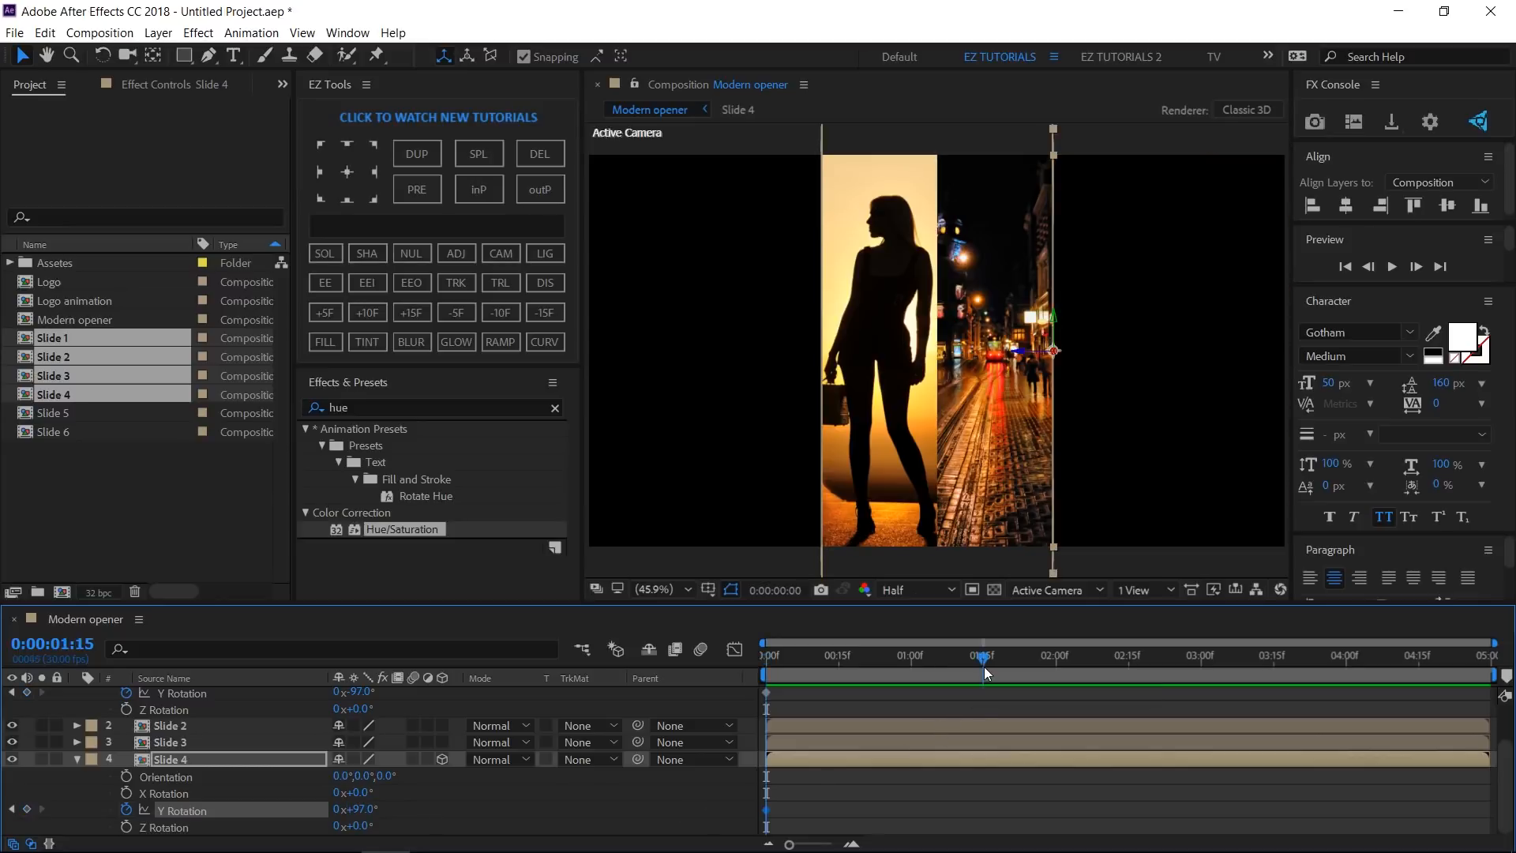
{"action": "left_click", "coordinate": [362, 809]}
{"action": "type", "text": "0"}
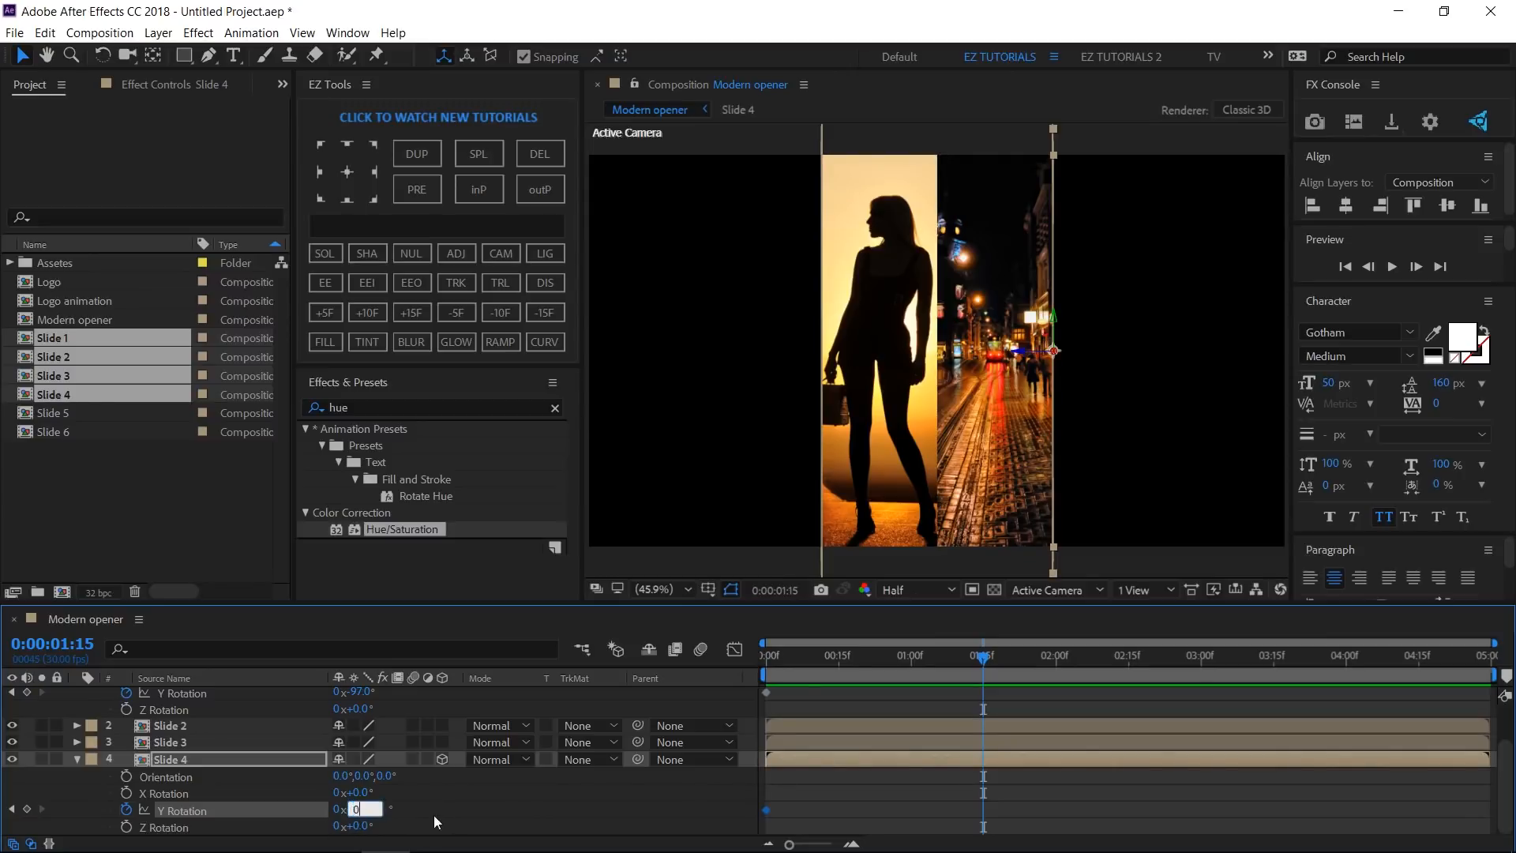
{"action": "left_click", "coordinate": [77, 760]}
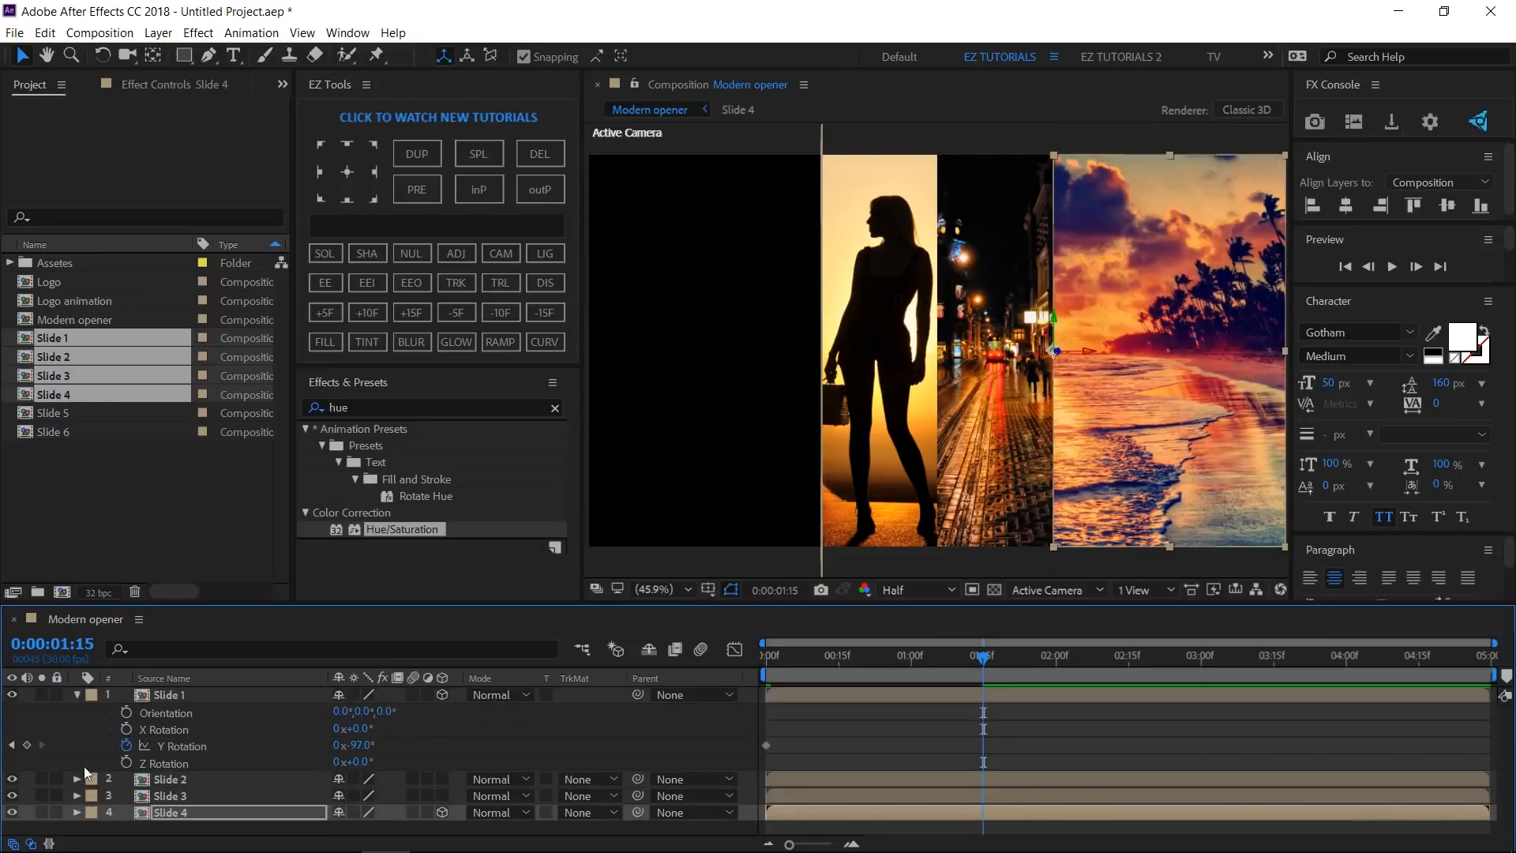
{"action": "left_click", "coordinate": [359, 746]}
{"action": "type", "text": "0"}
{"action": "key", "text": "Return"}
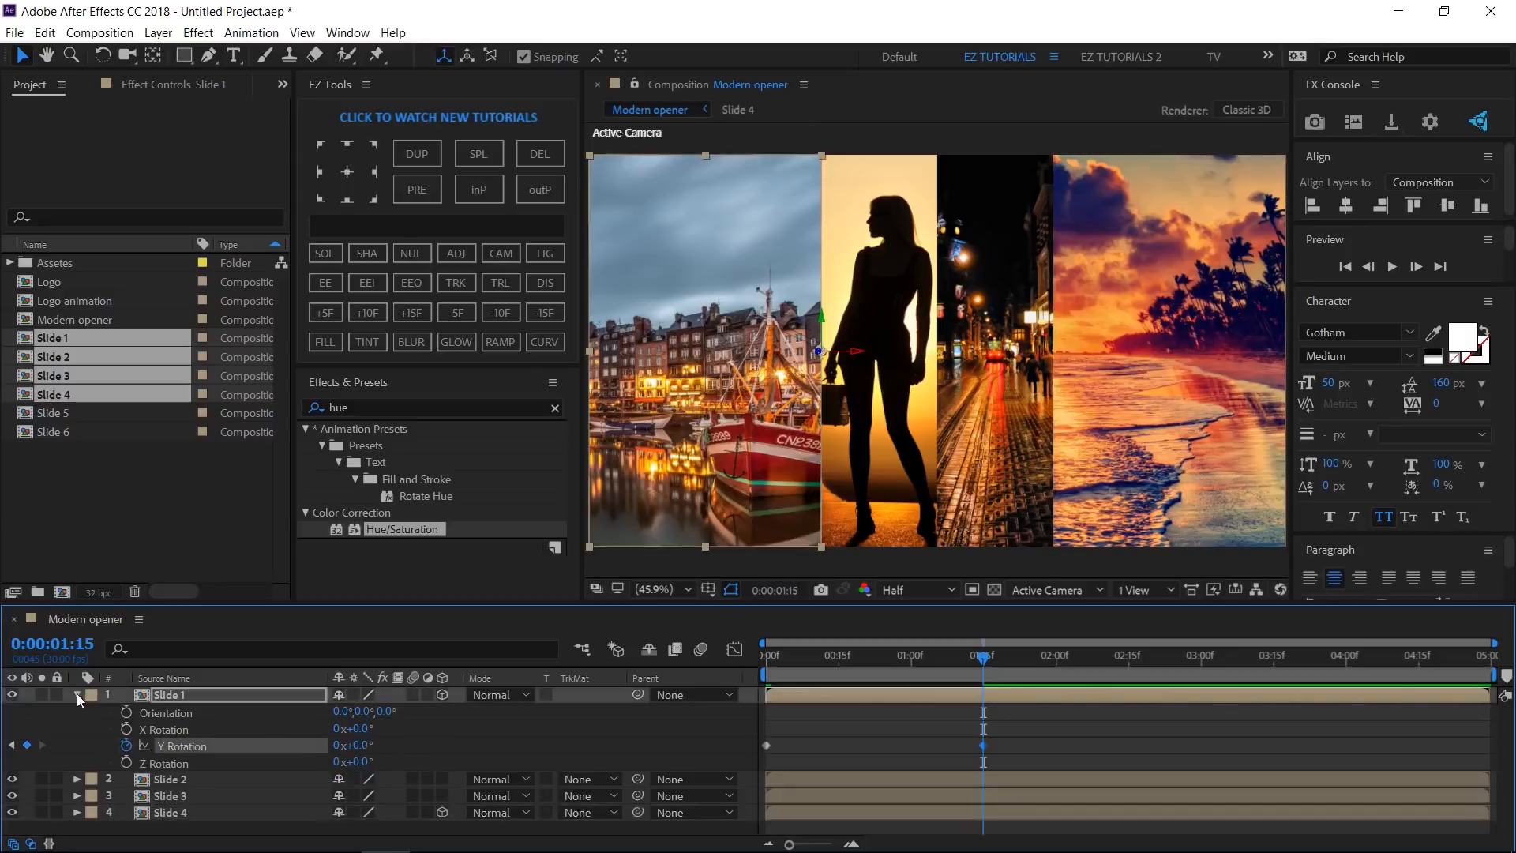
{"action": "left_click", "coordinate": [77, 695]}
Add Position keyframes to the Slide 2 and Slide 3 layers at 0:00:01:15.
{"action": "left_click", "coordinate": [167, 714]}
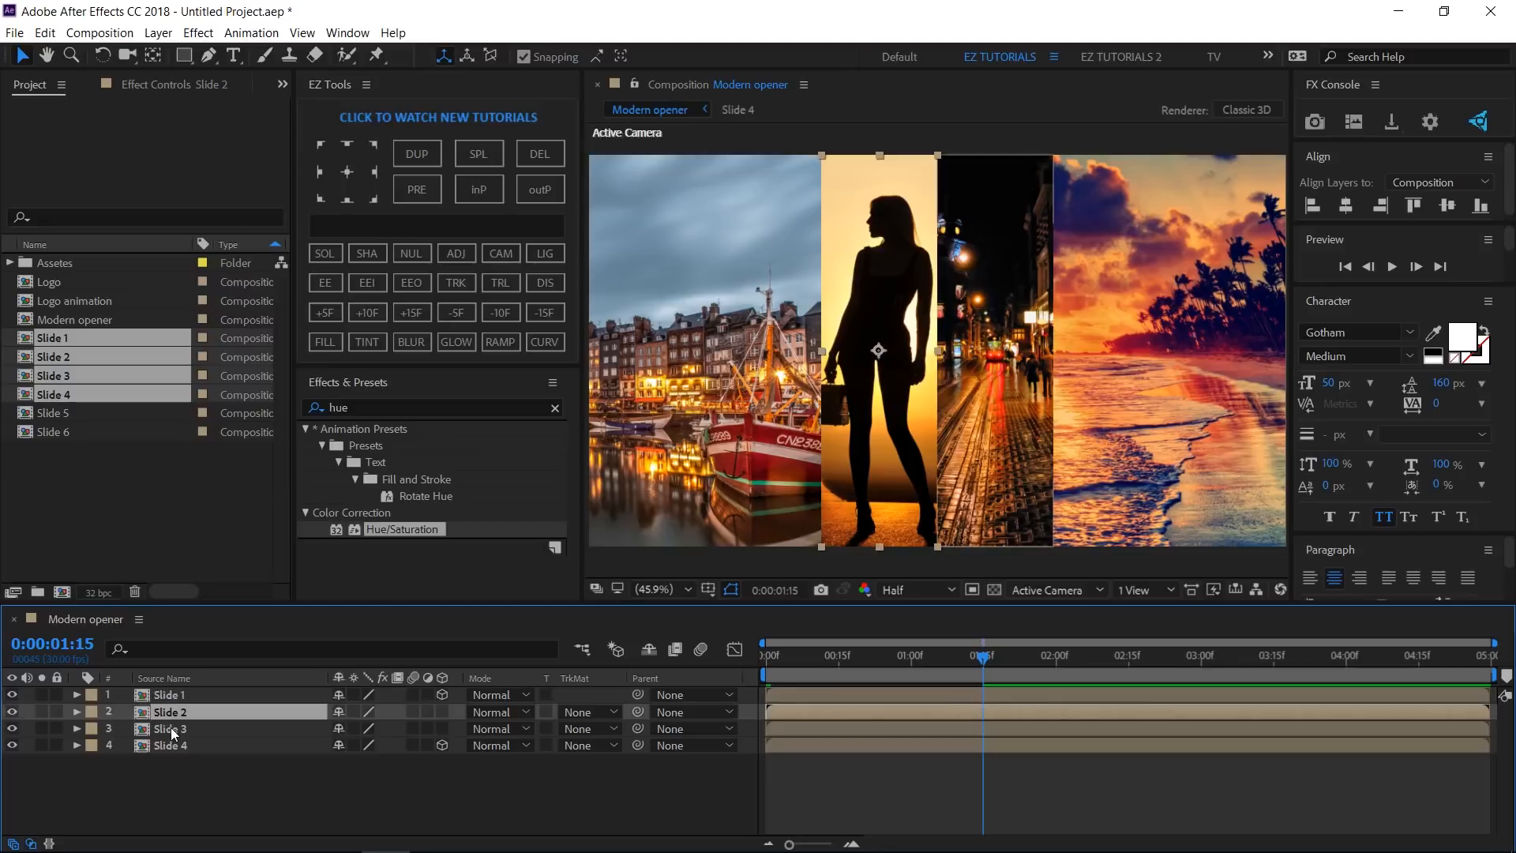
{"action": "left_click", "coordinate": [170, 727], "text": "shift"}
{"action": "key", "text": "p"}
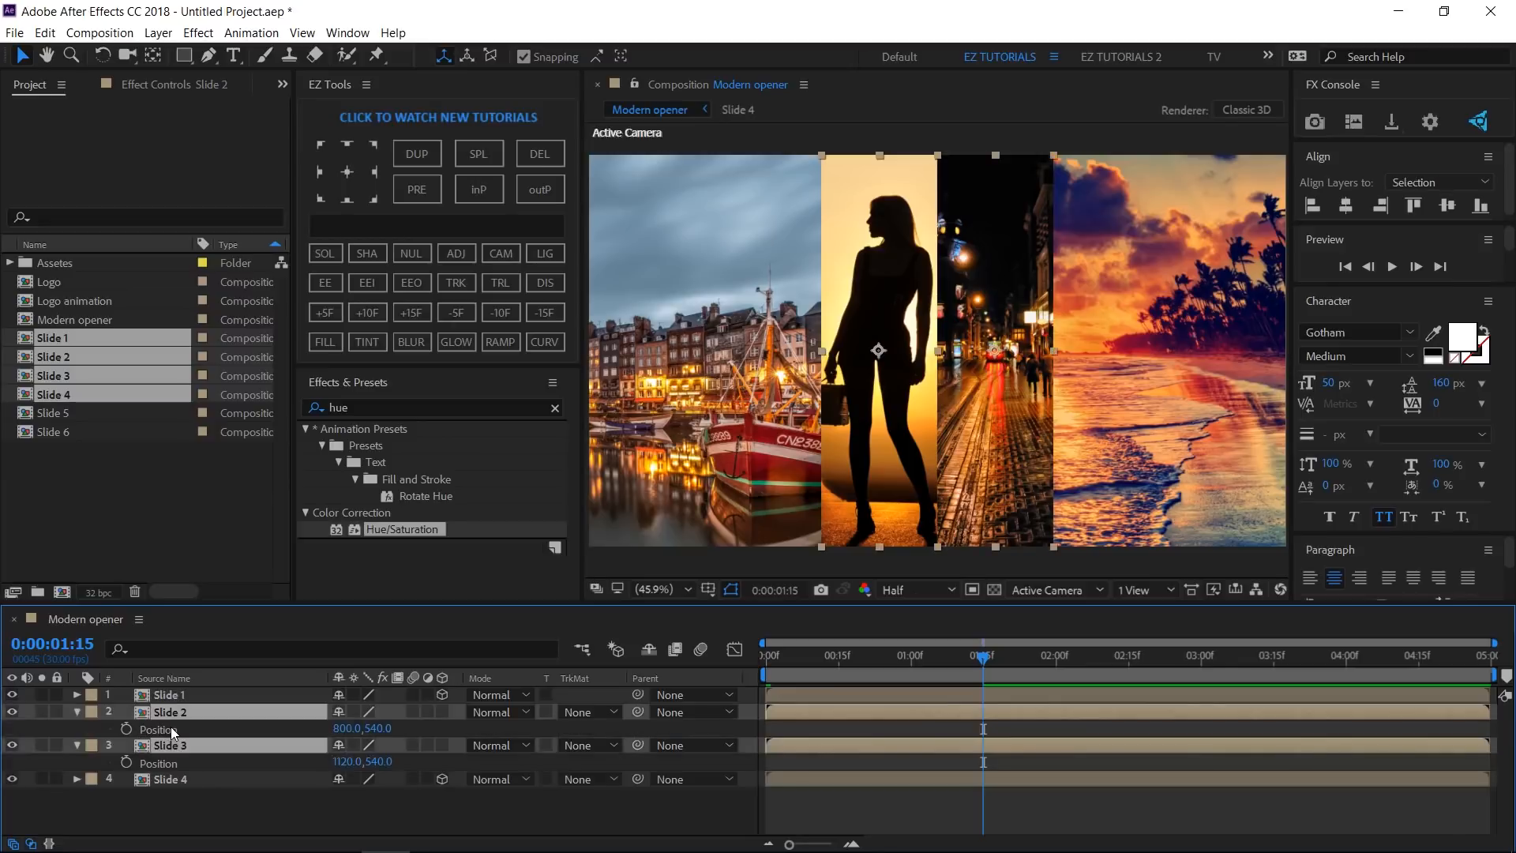
{"action": "left_click", "coordinate": [128, 729]}
{"action": "left_click", "coordinate": [304, 812]}
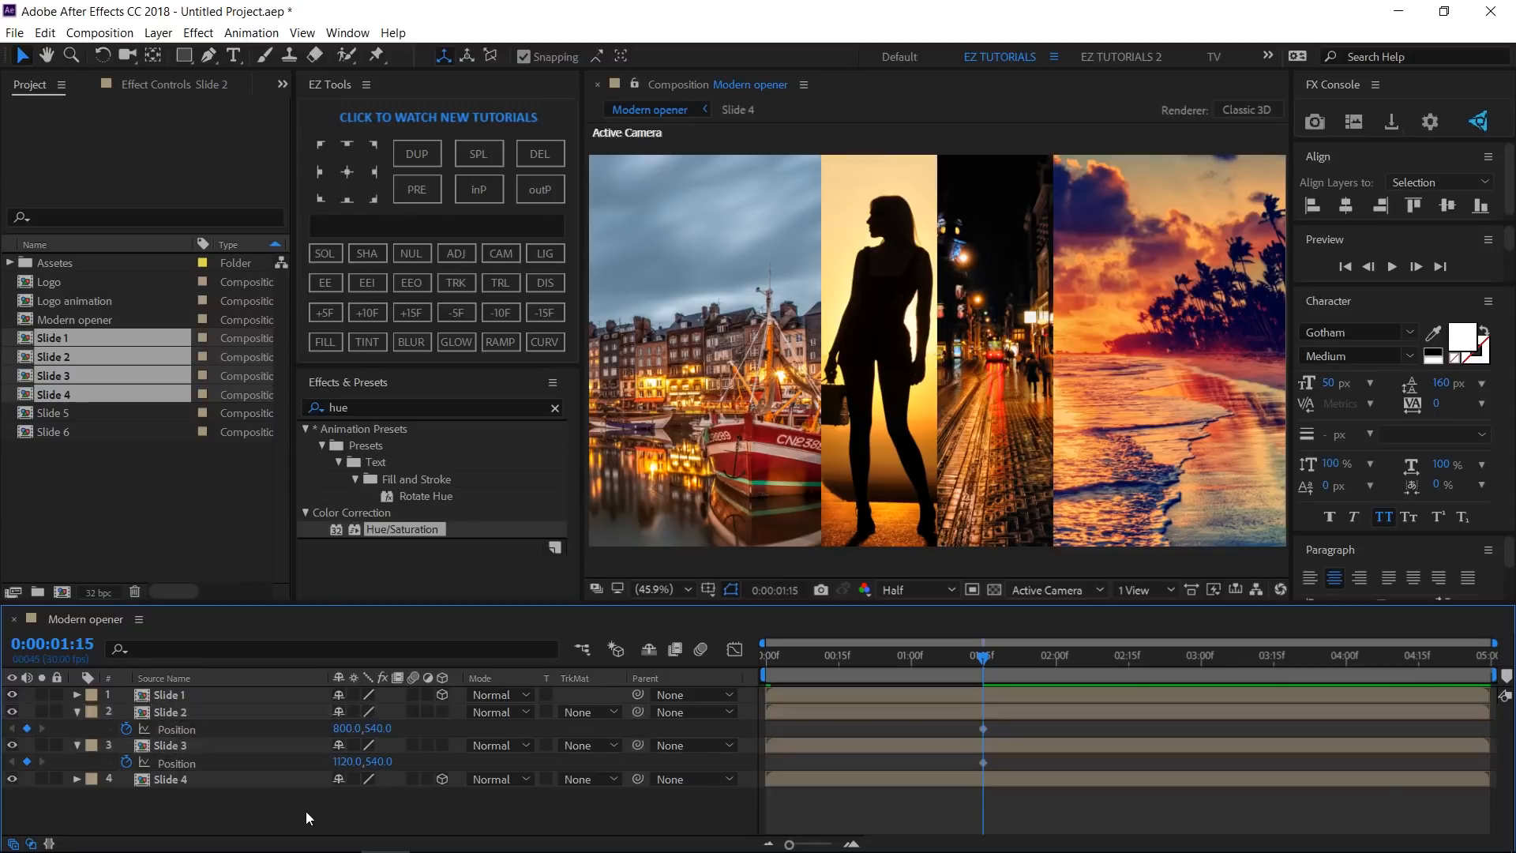
At the start of the composition, set the Slide 2 layer's vertical position to -540.
{"action": "left_click_drag", "start_coordinate": [982, 659], "coordinate": [761, 681]}
{"action": "left_click", "coordinate": [379, 728]}
{"action": "type", "text": "-"}
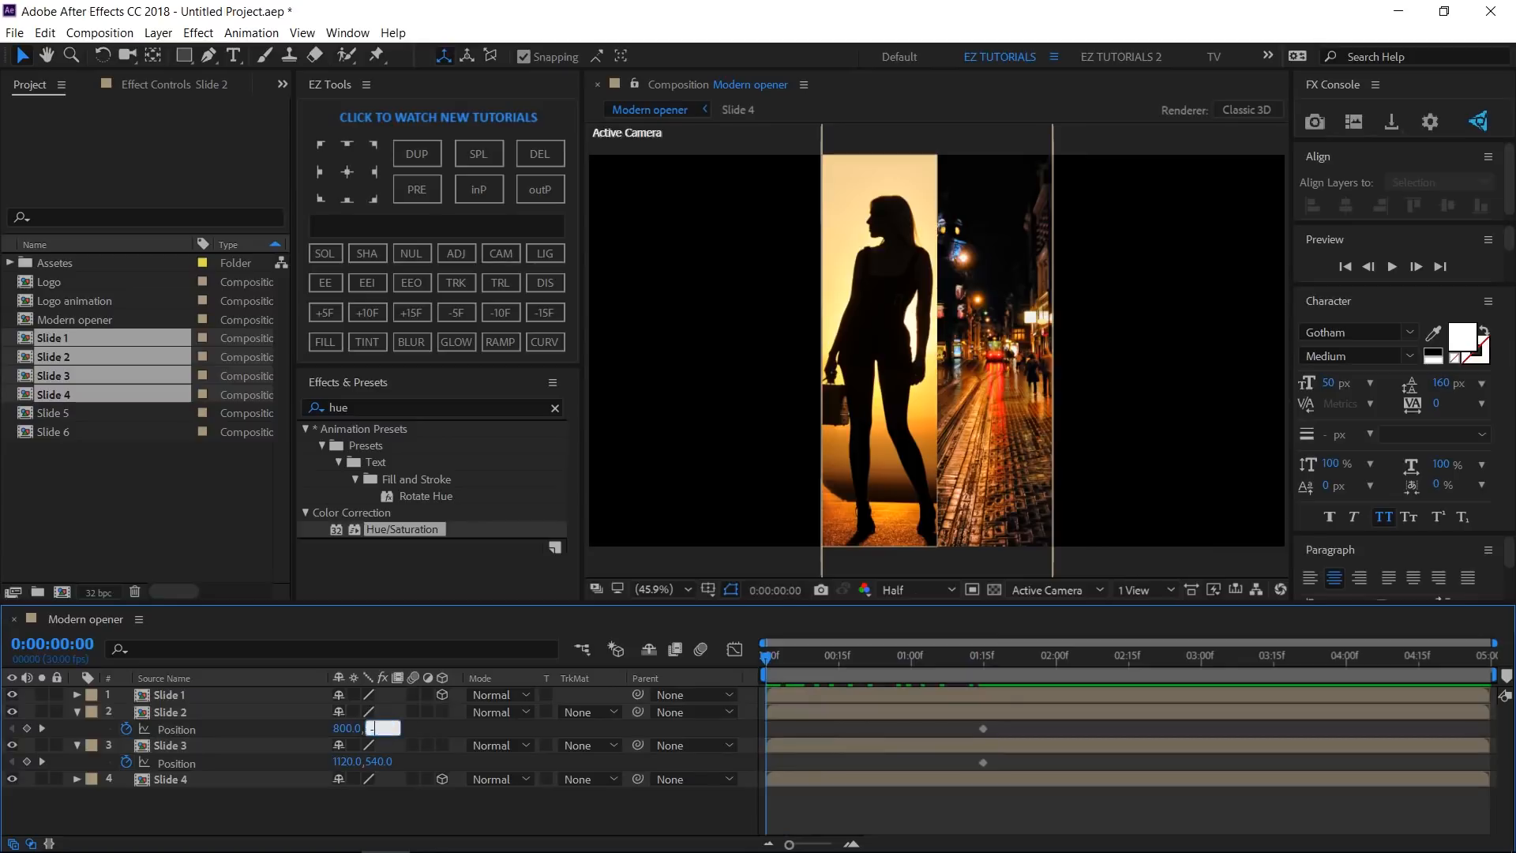
{"action": "type", "text": "540"}
{"action": "key", "text": "Return"}
Set the Slide 3 layer's starting vertical position to 1620 by adding 1080, then collapse both layers' properties.
{"action": "left_click", "coordinate": [386, 761]}
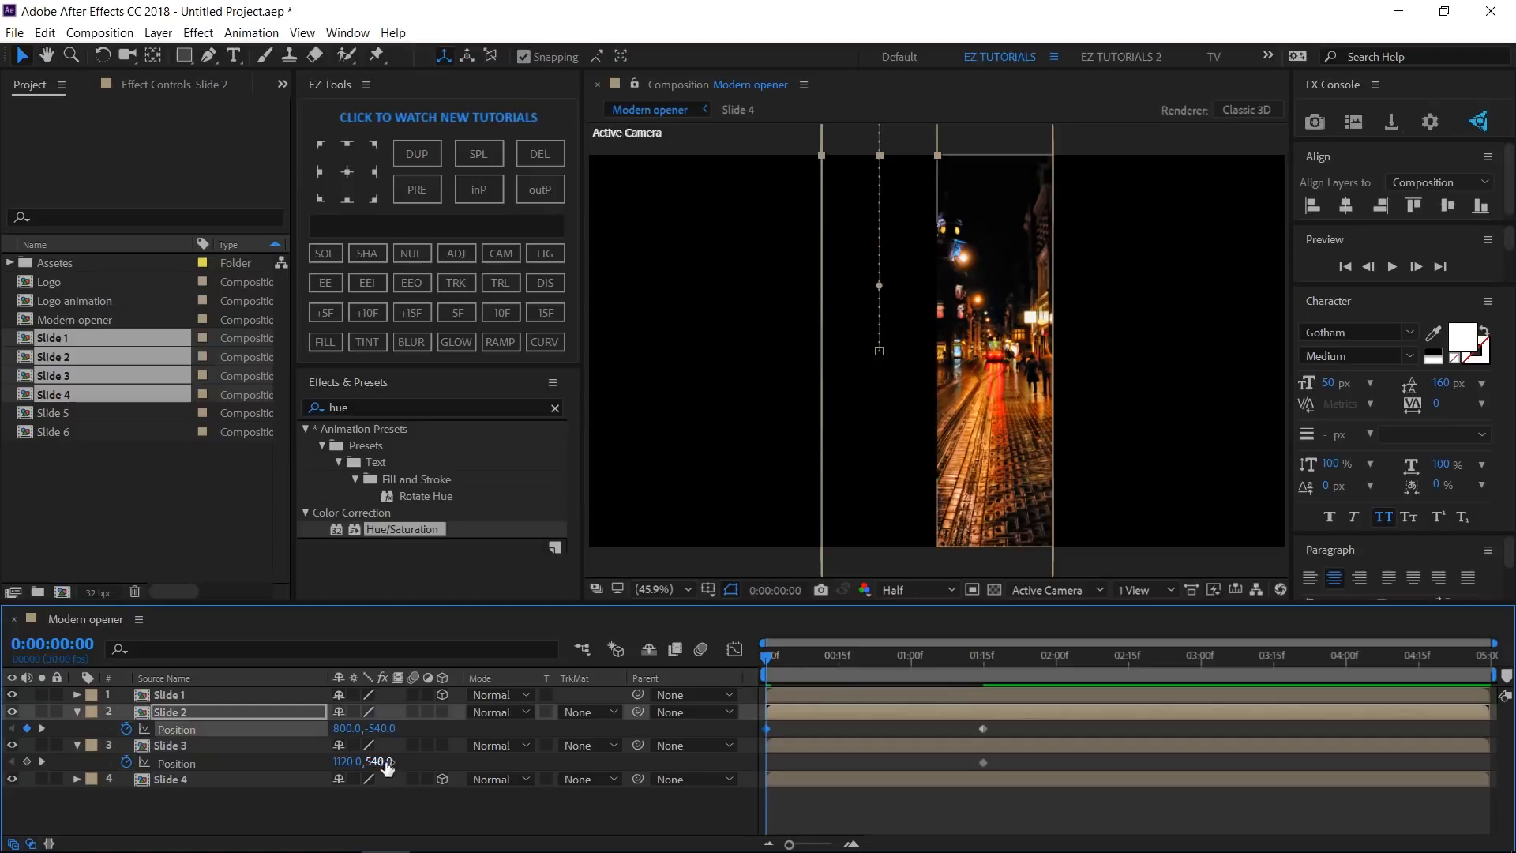
{"action": "key", "text": "Right"}
{"action": "type", "text": "+1080"}
{"action": "key", "text": "Return"}
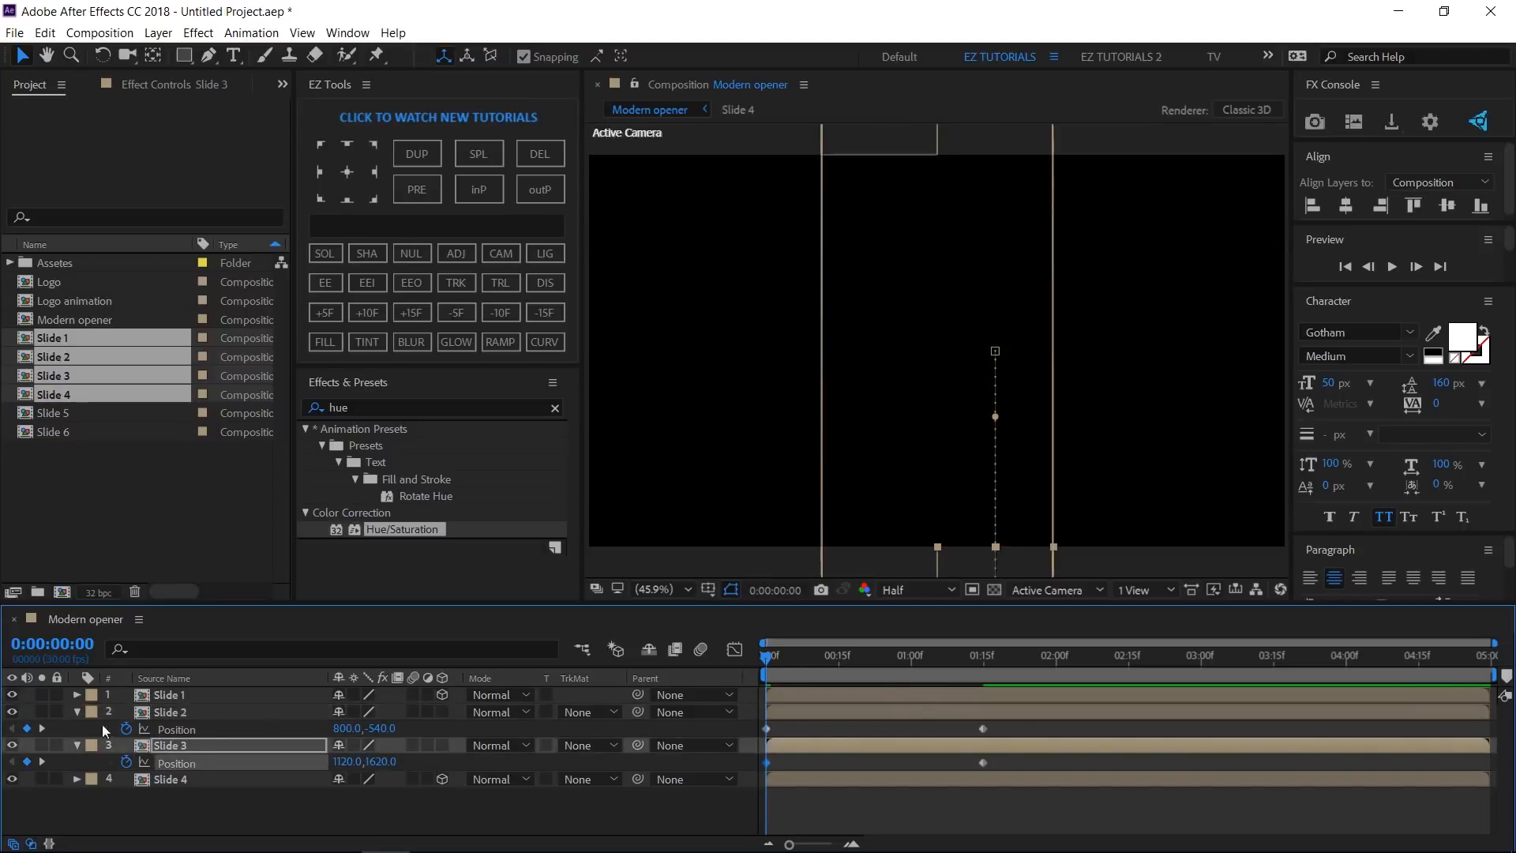
{"action": "left_click", "coordinate": [76, 712]}
{"action": "left_click", "coordinate": [78, 728]}
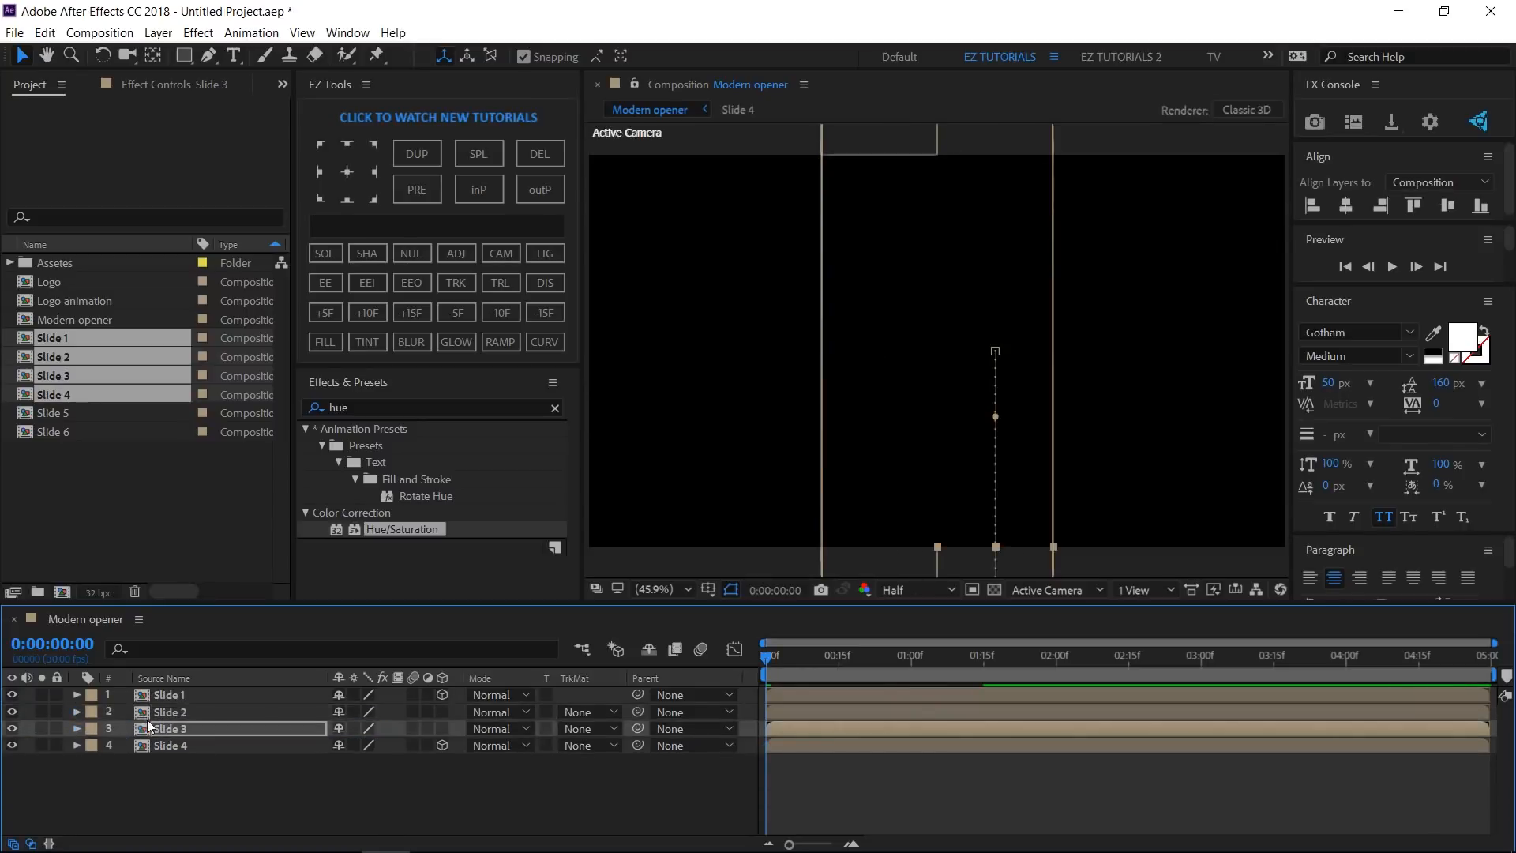
Reveal the keyframes of all four slide layers and apply Easy Ease to every one of them.
{"action": "key", "text": "ctrl+a"}
{"action": "left_click", "coordinate": [545, 282]}
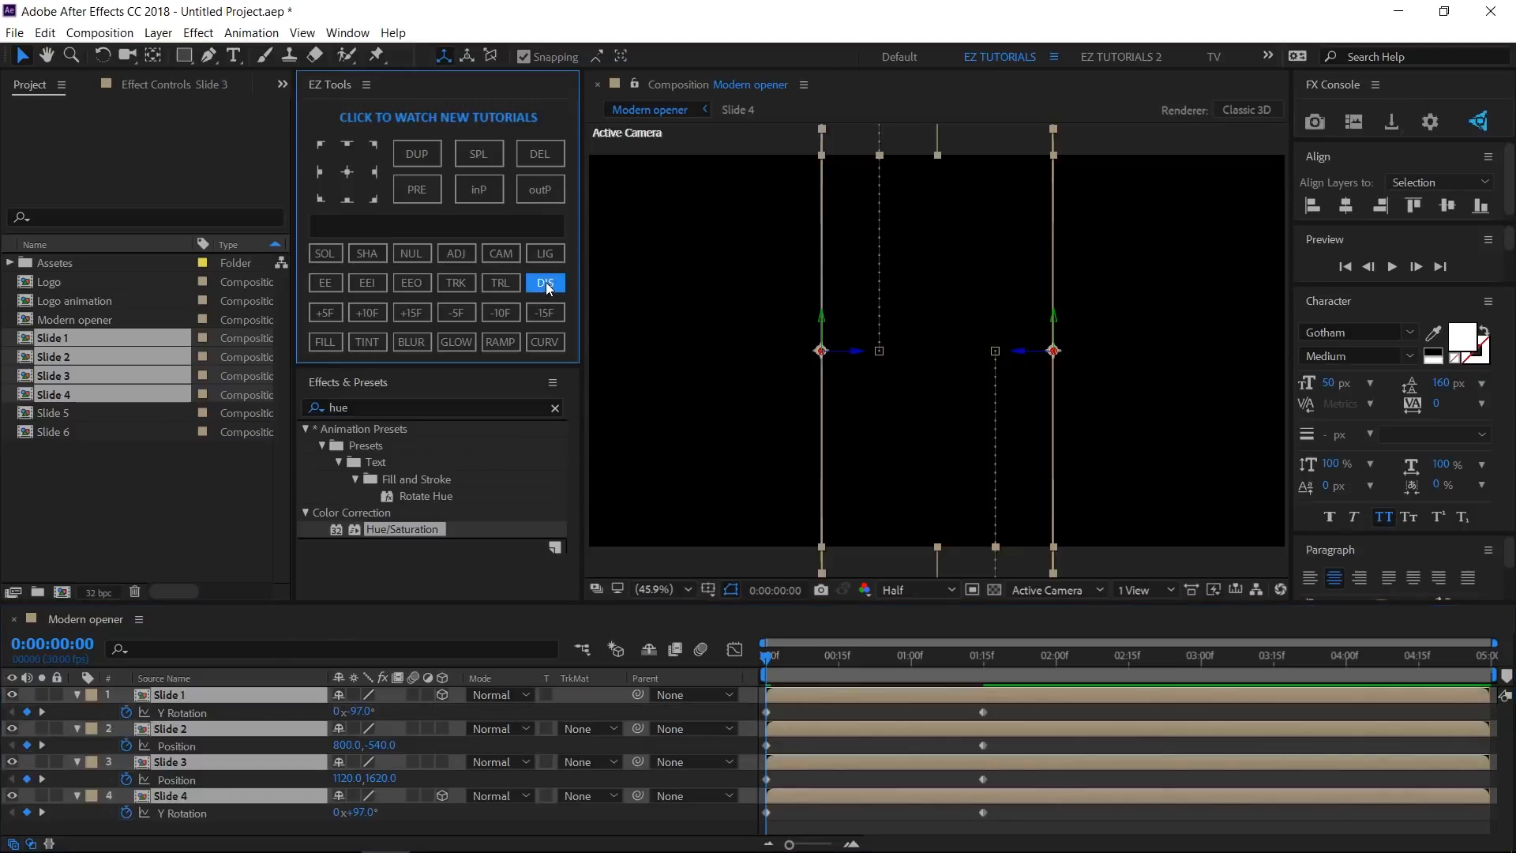
{"action": "left_click_drag", "start_coordinate": [1014, 708], "coordinate": [760, 821]}
{"action": "left_click", "coordinate": [326, 283]}
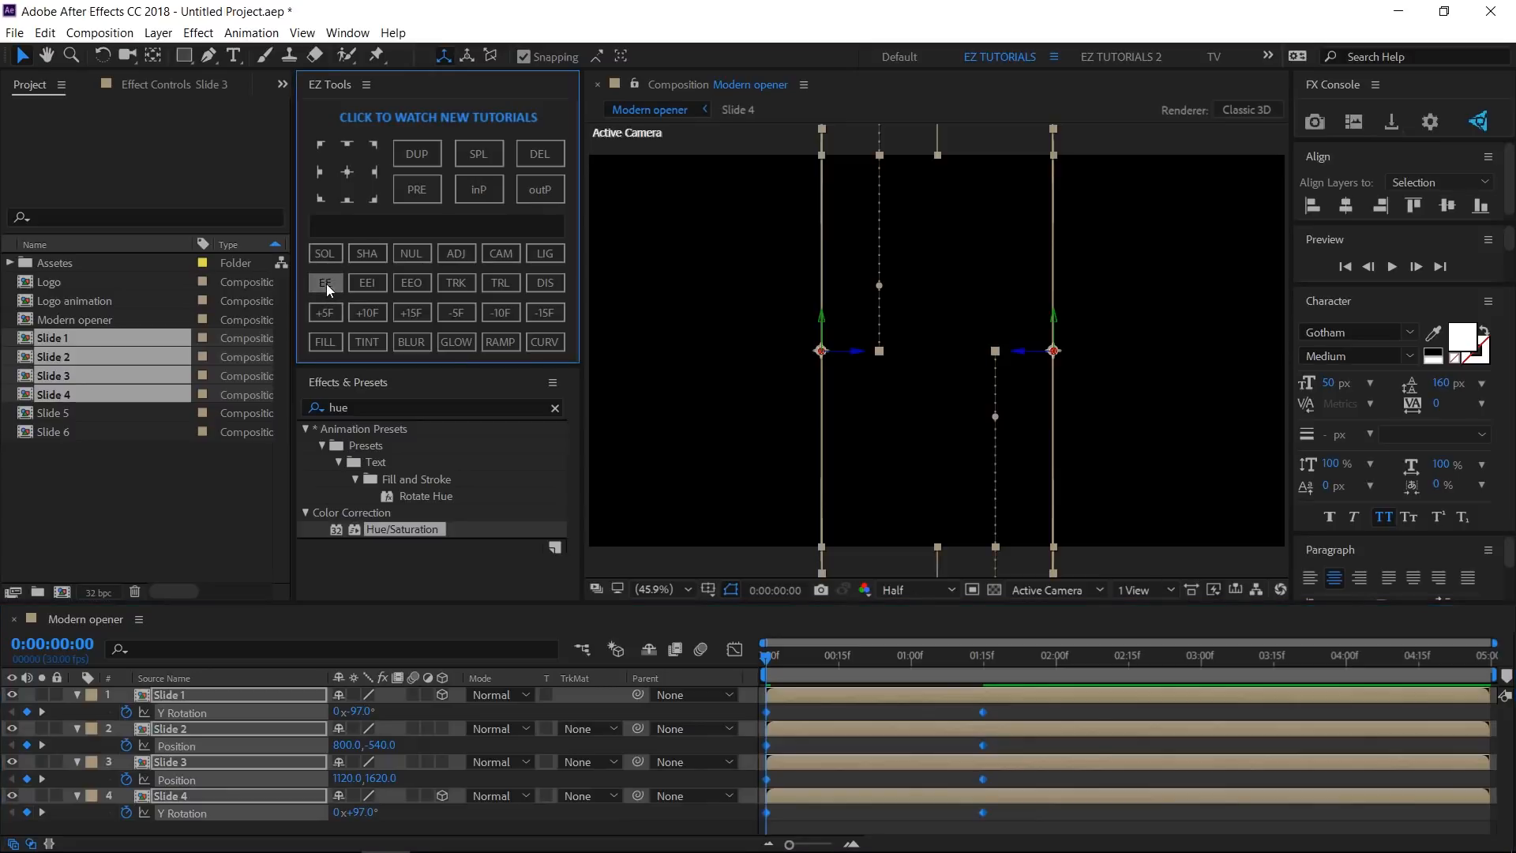
Reshape the selected keyframes' speed curves in the Graph Editor with a longer ease into the 0:00:01:15 keyframes.
{"action": "left_click", "coordinate": [734, 649]}
{"action": "left_click_drag", "start_coordinate": [1035, 746], "coordinate": [798, 776]}
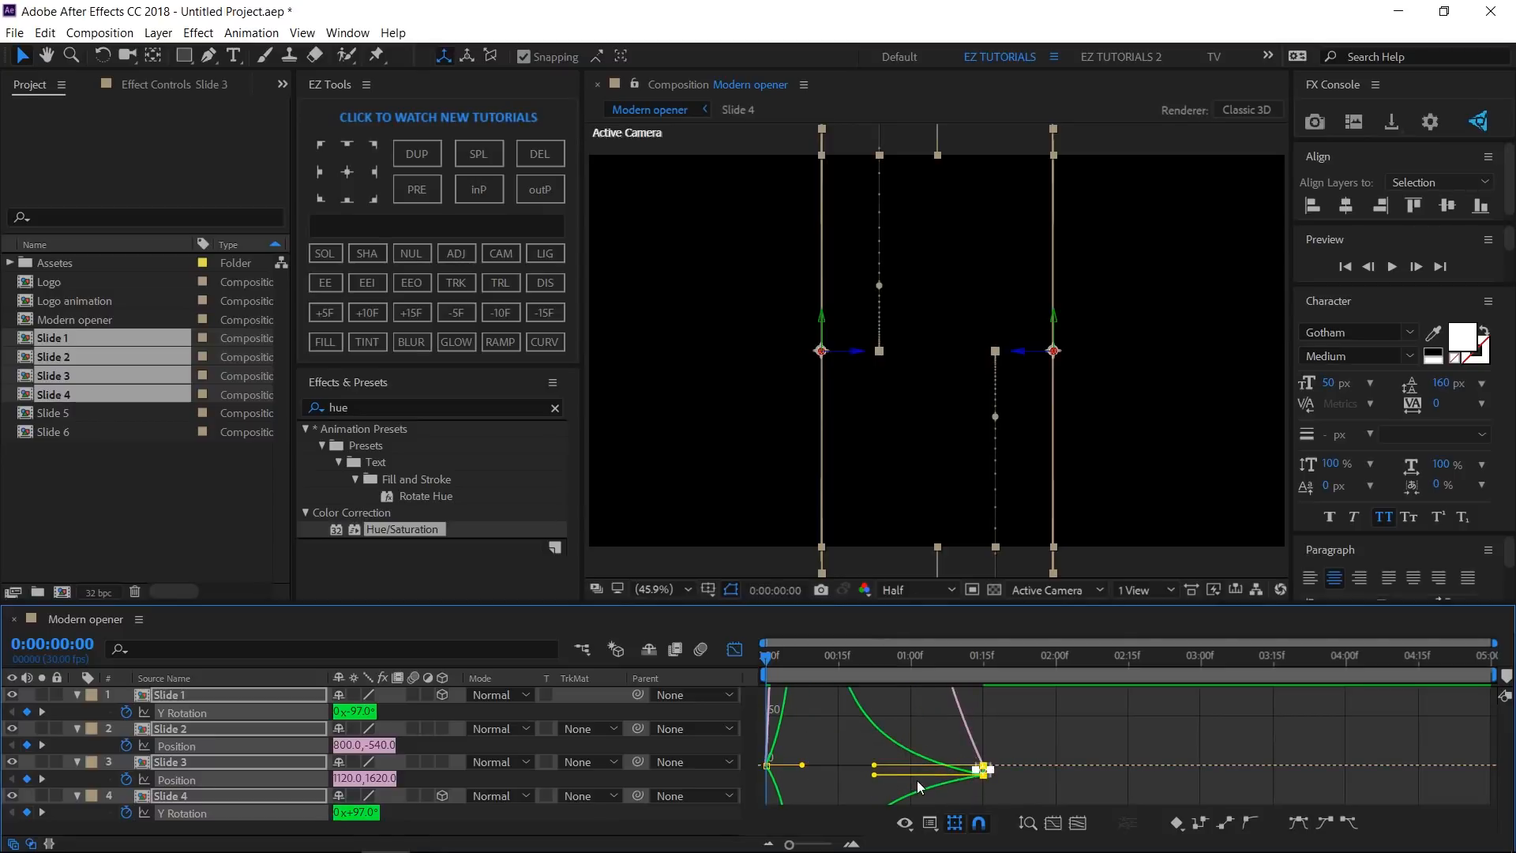
{"action": "left_click", "coordinate": [738, 651]}
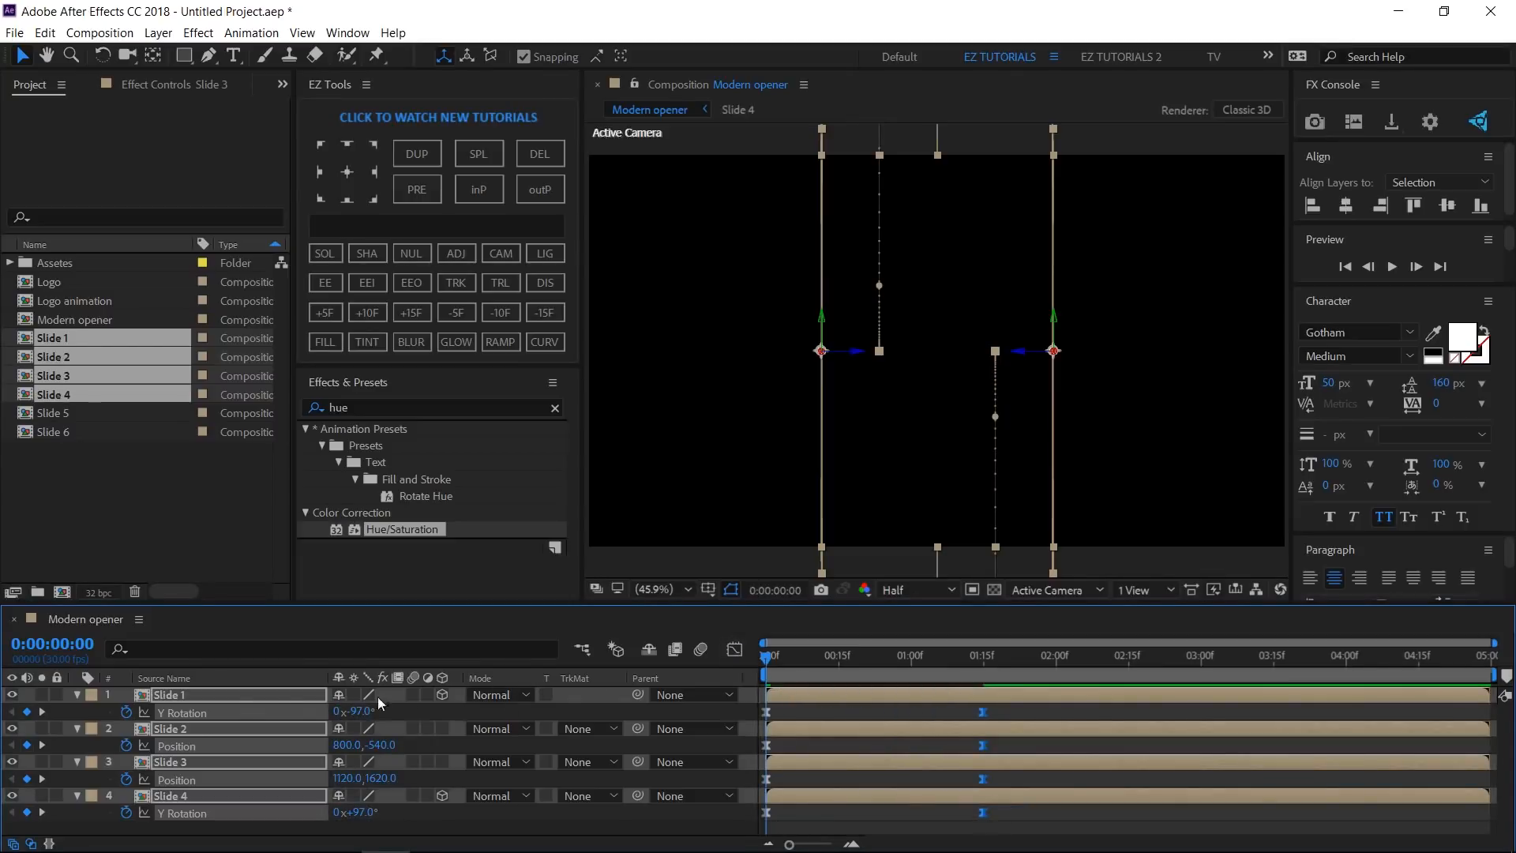
Collapse the slide layers and enable motion blur for all four of them and for the composition.
{"action": "left_click", "coordinate": [78, 694]}
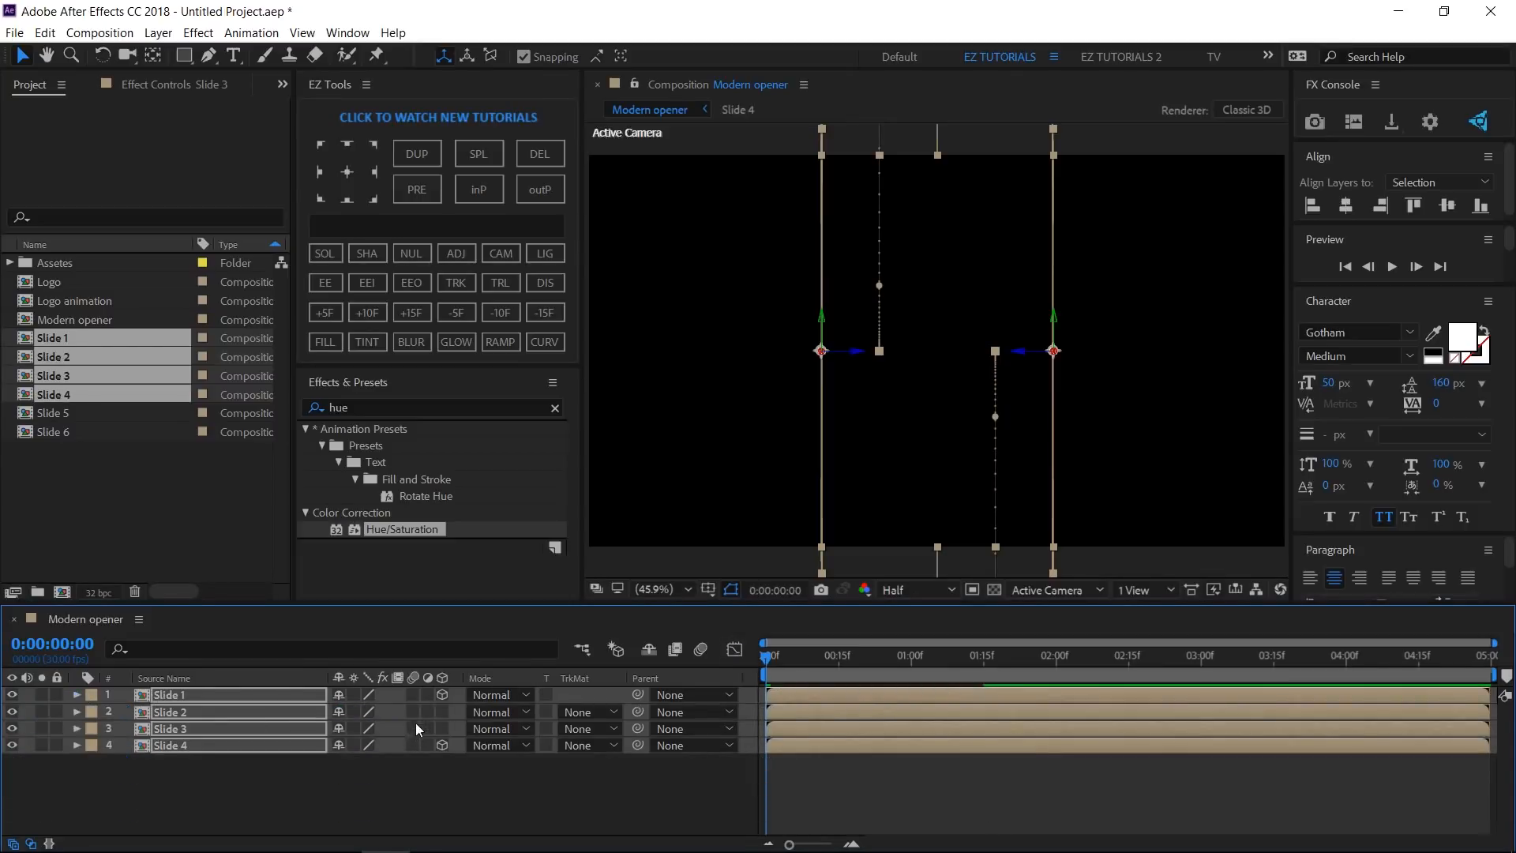
{"action": "left_click", "coordinate": [414, 696]}
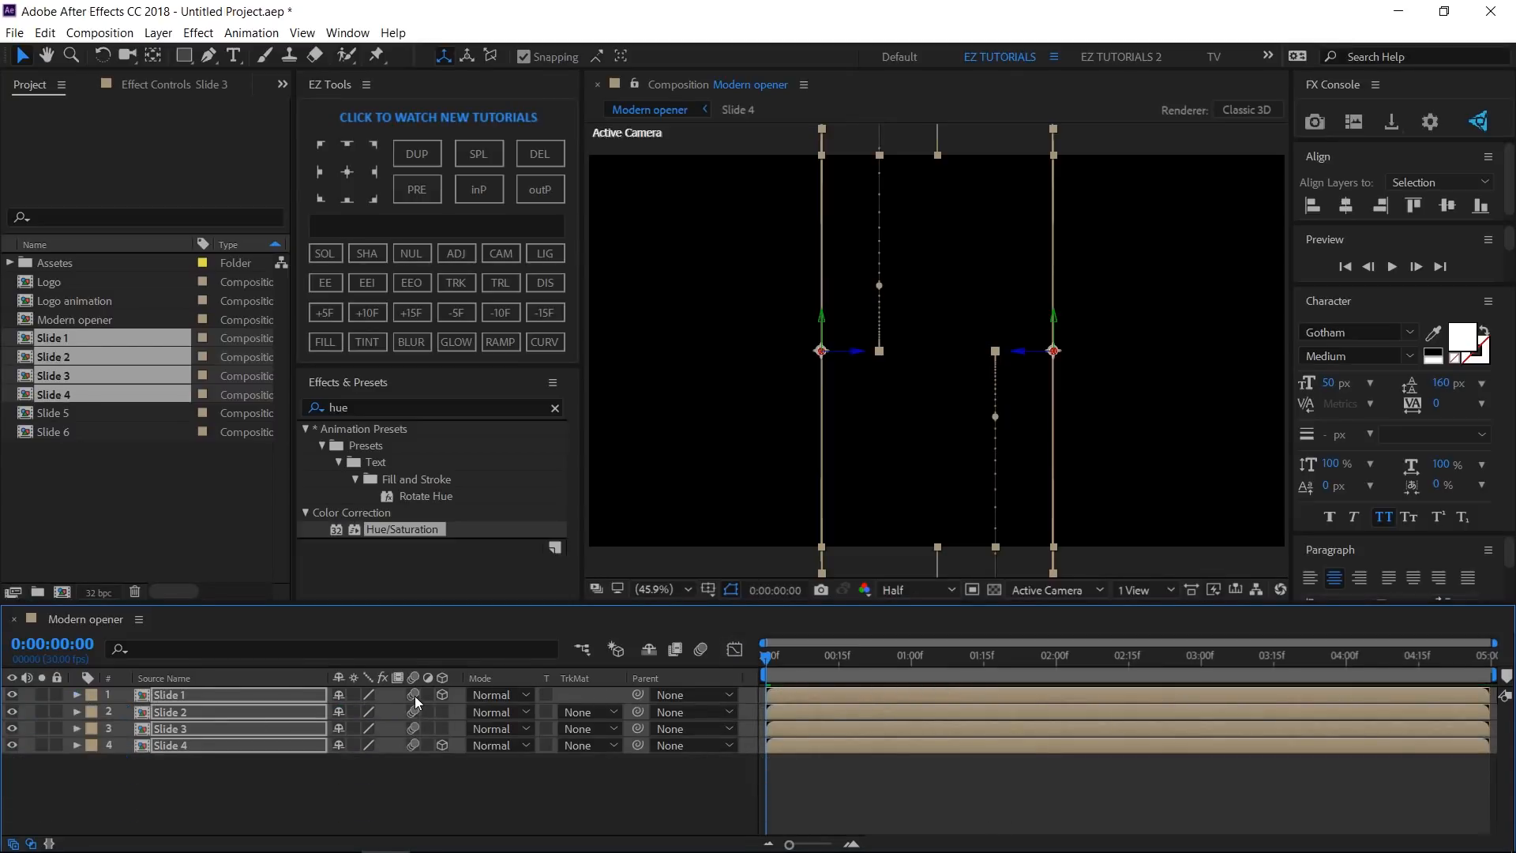
{"action": "left_click", "coordinate": [701, 650]}
Pre-compose the four slide layers into a new composition named "Opener 1".
{"action": "left_click", "coordinate": [345, 227]}
{"action": "type", "text": "O"}
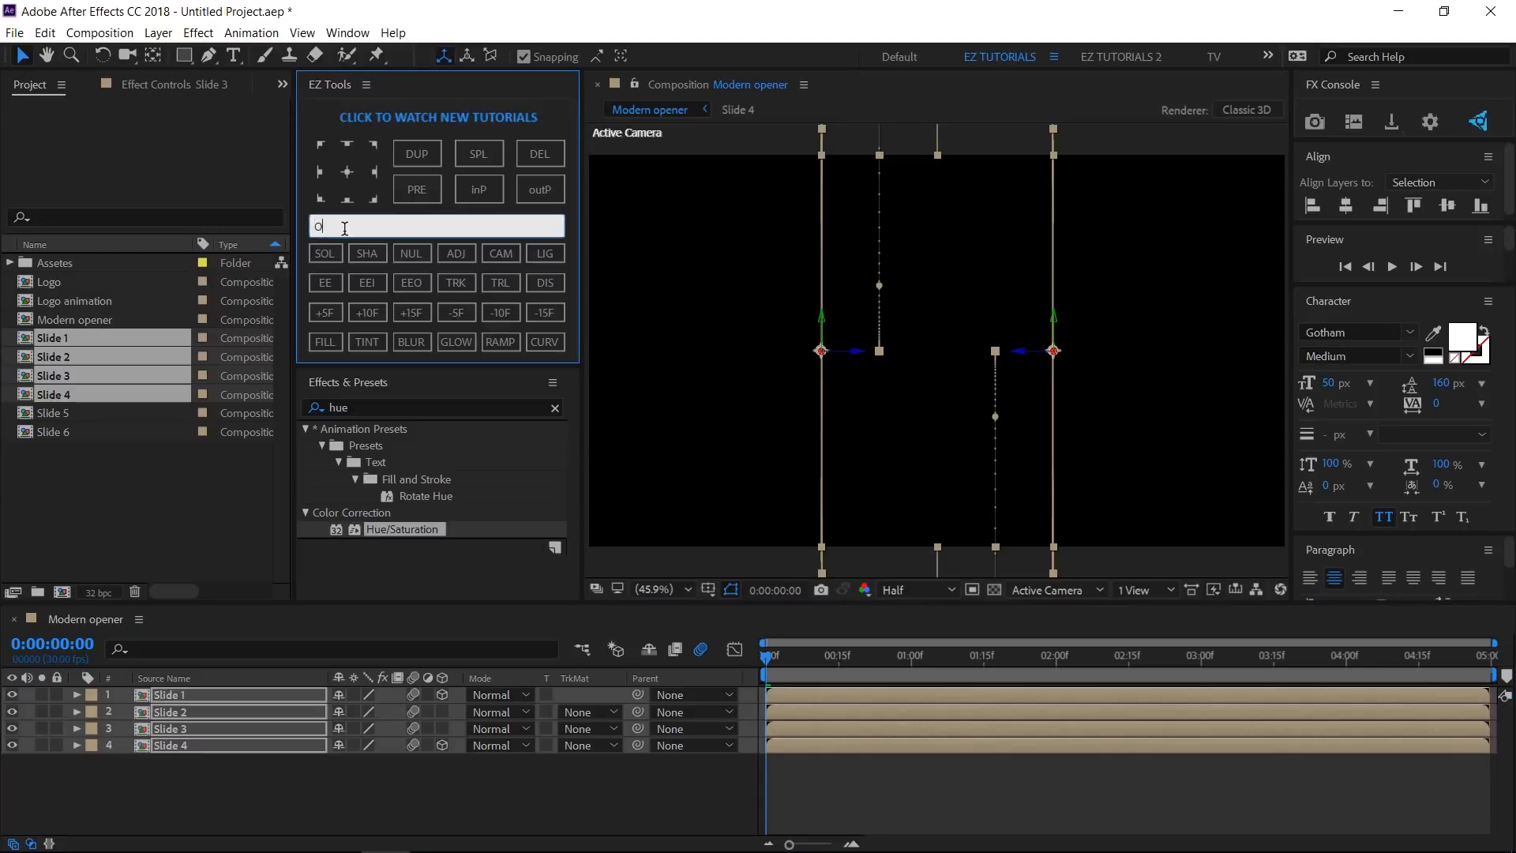
{"action": "type", "text": "pener 1"}
{"action": "left_click", "coordinate": [416, 198]}
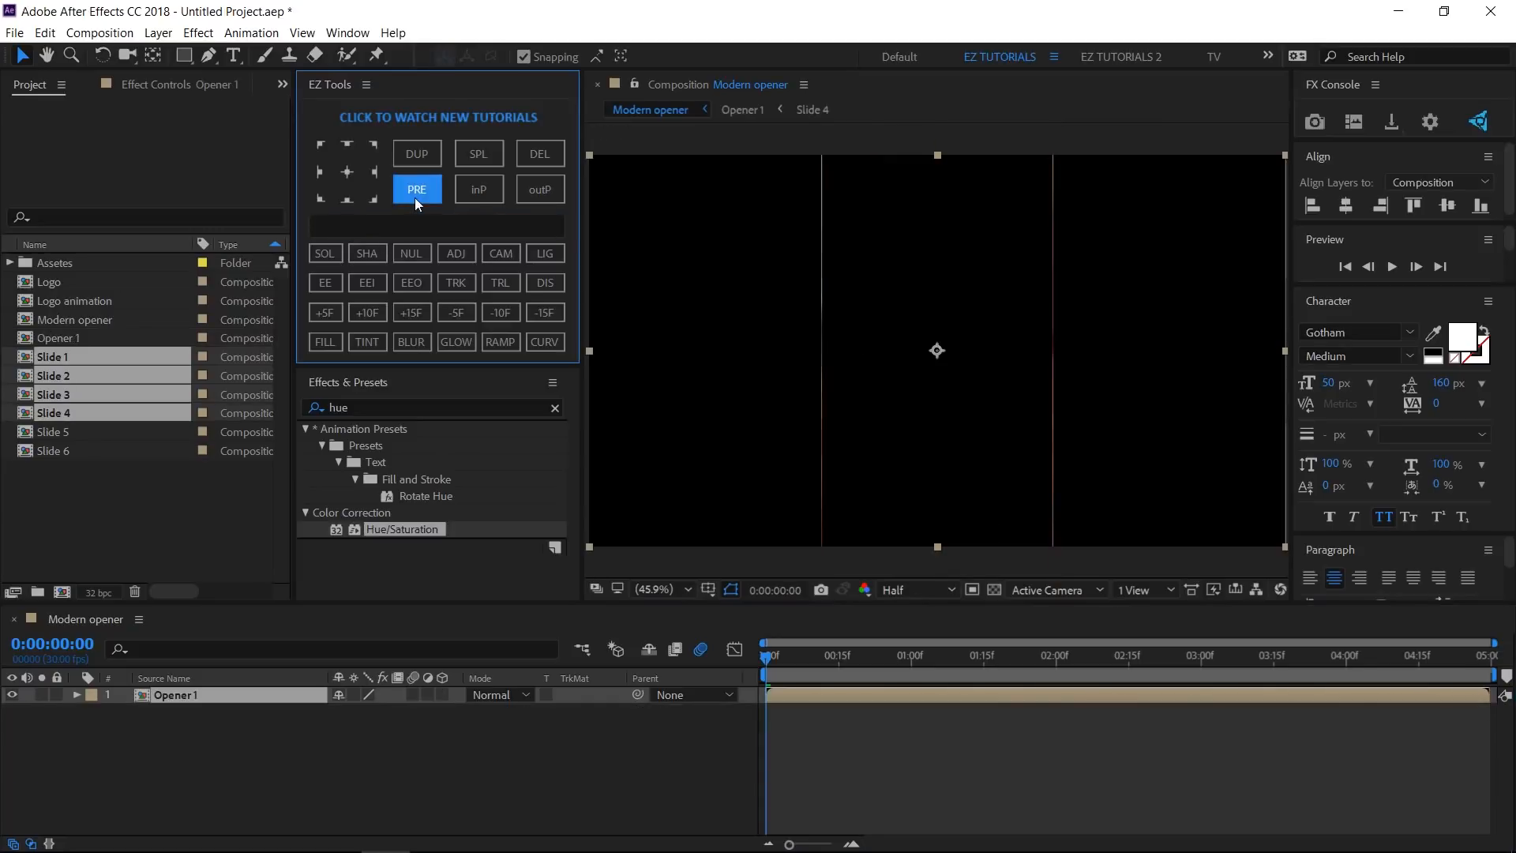
Make the Opener 1 layer 3D and keyframe its Z Rotation at -25° at 0:00:00:00.
{"action": "left_click", "coordinate": [442, 694]}
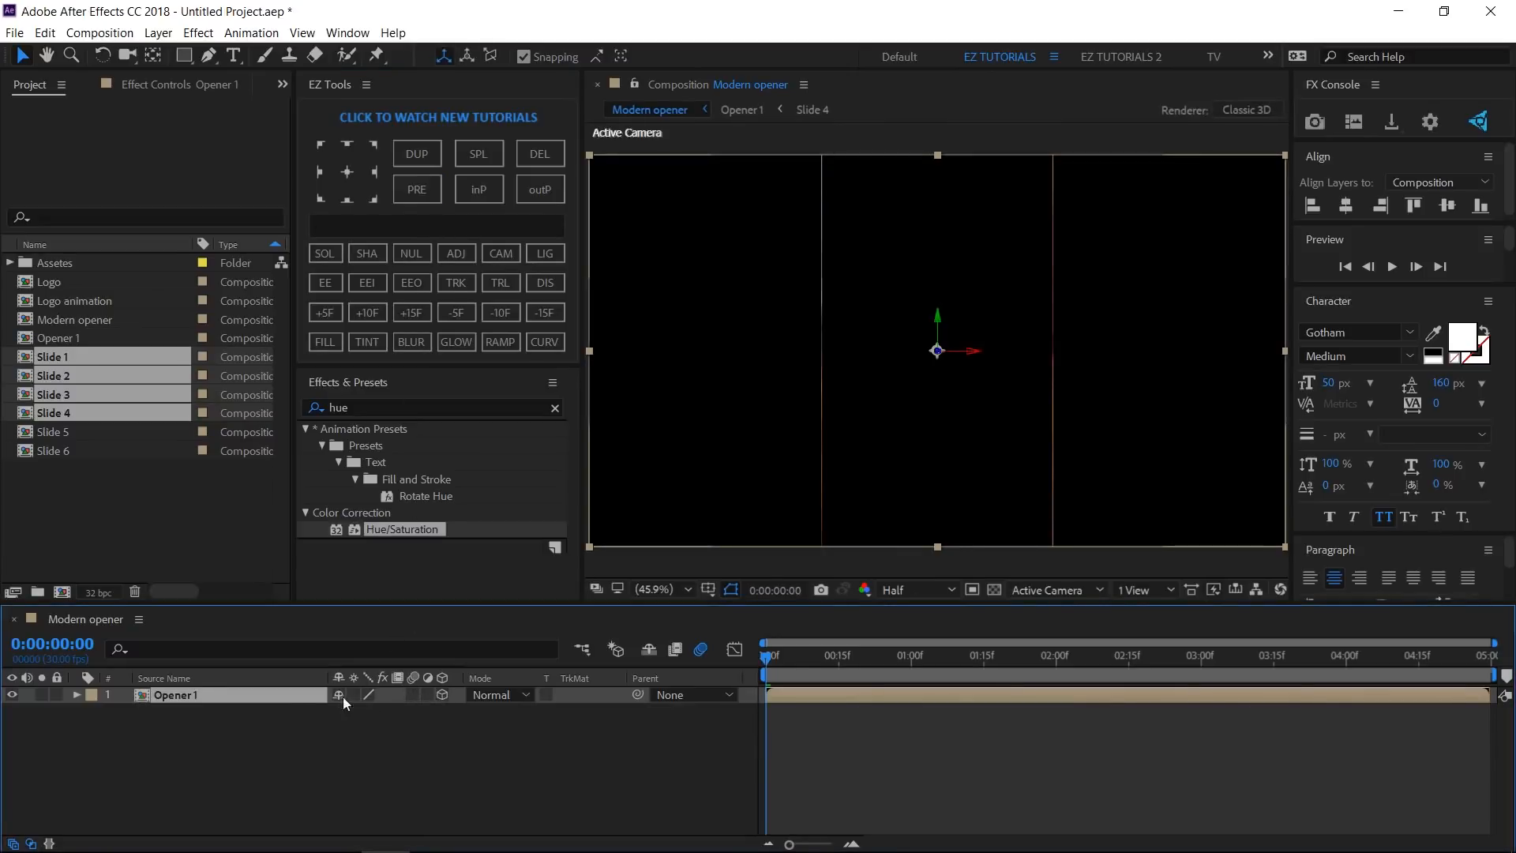
{"action": "key", "text": "r"}
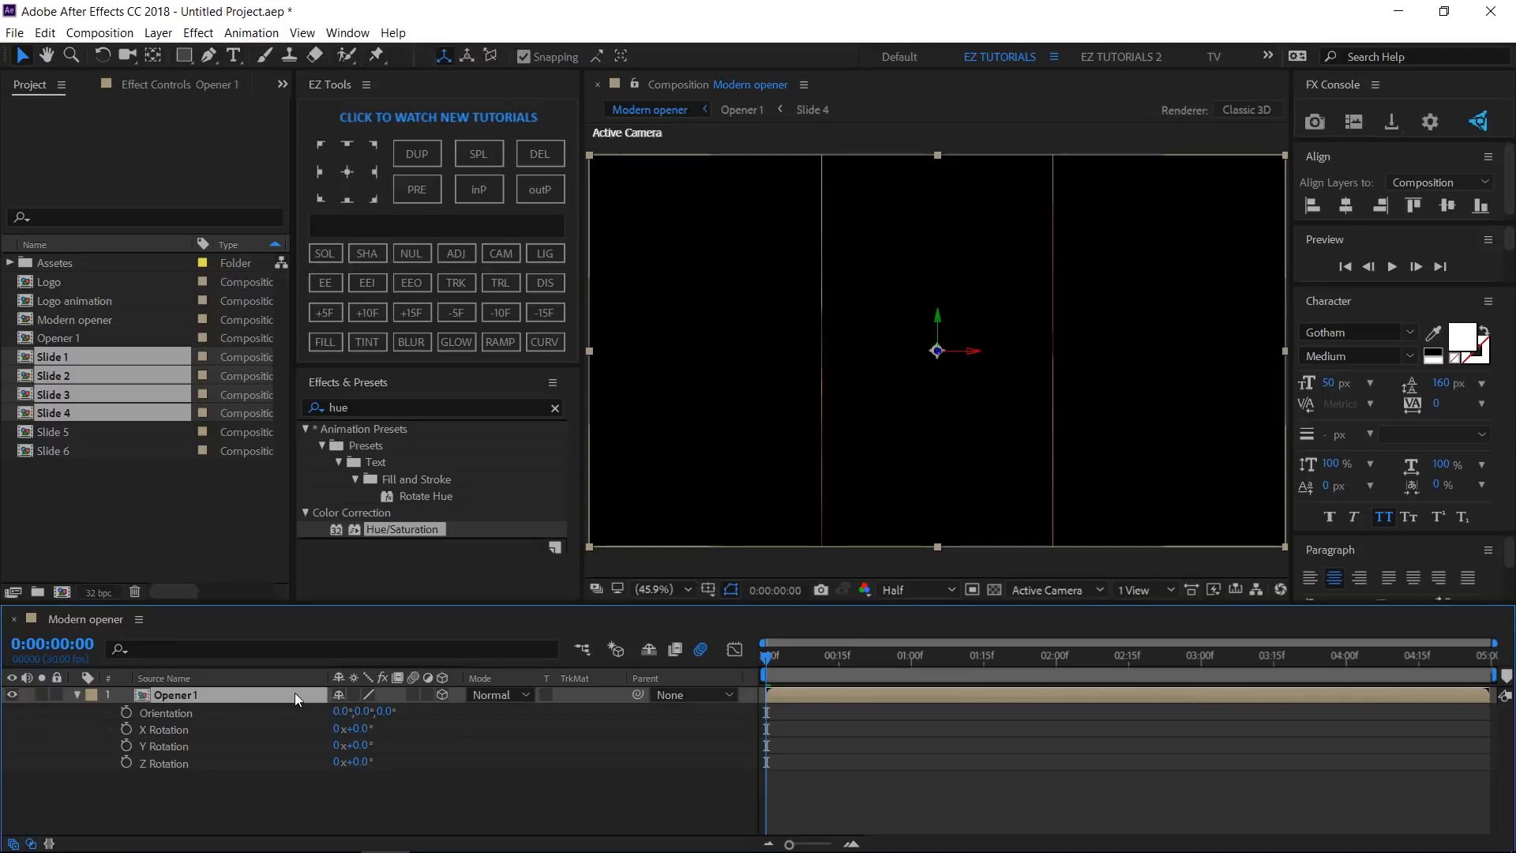
{"action": "left_click", "coordinate": [126, 764]}
{"action": "left_click", "coordinate": [357, 763]}
{"action": "type", "text": "-25"}
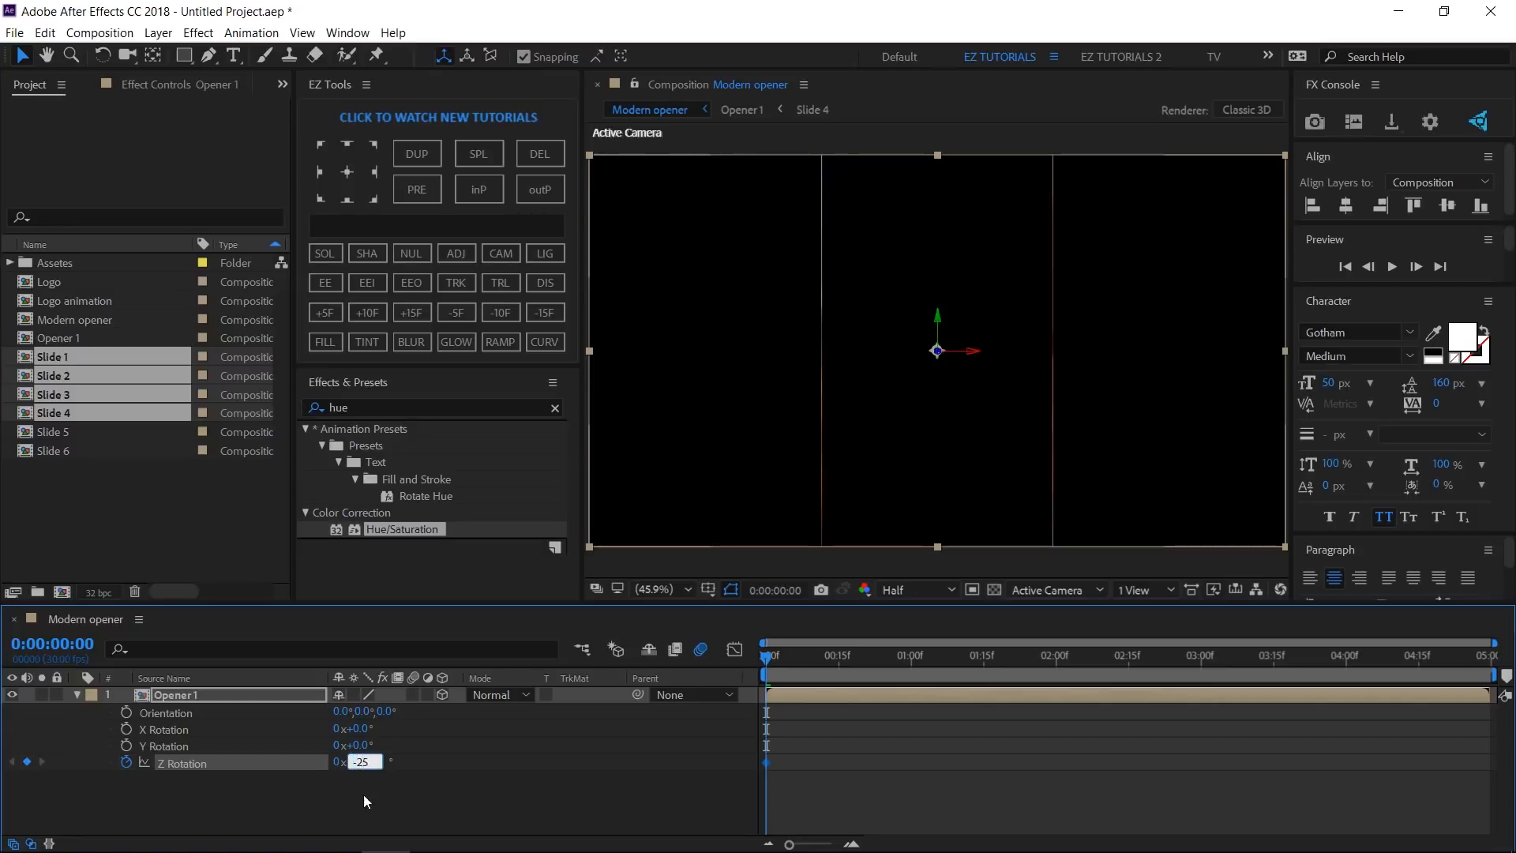
{"action": "key", "text": "Return"}
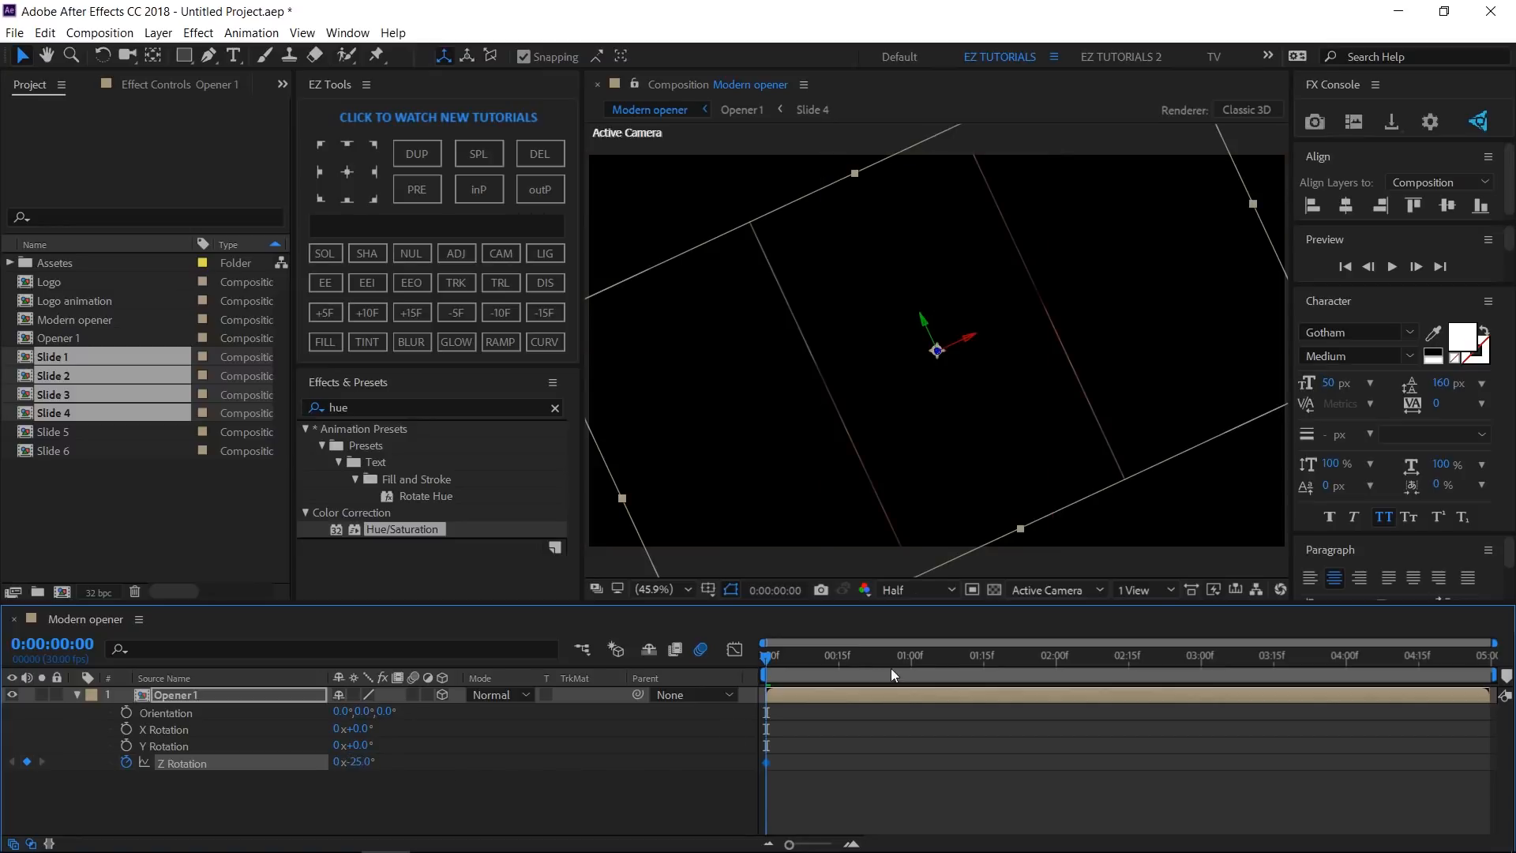
Set the Opener 1 layer's Z Rotation to 0° at 0:00:01:15.
{"action": "left_click", "coordinate": [983, 667]}
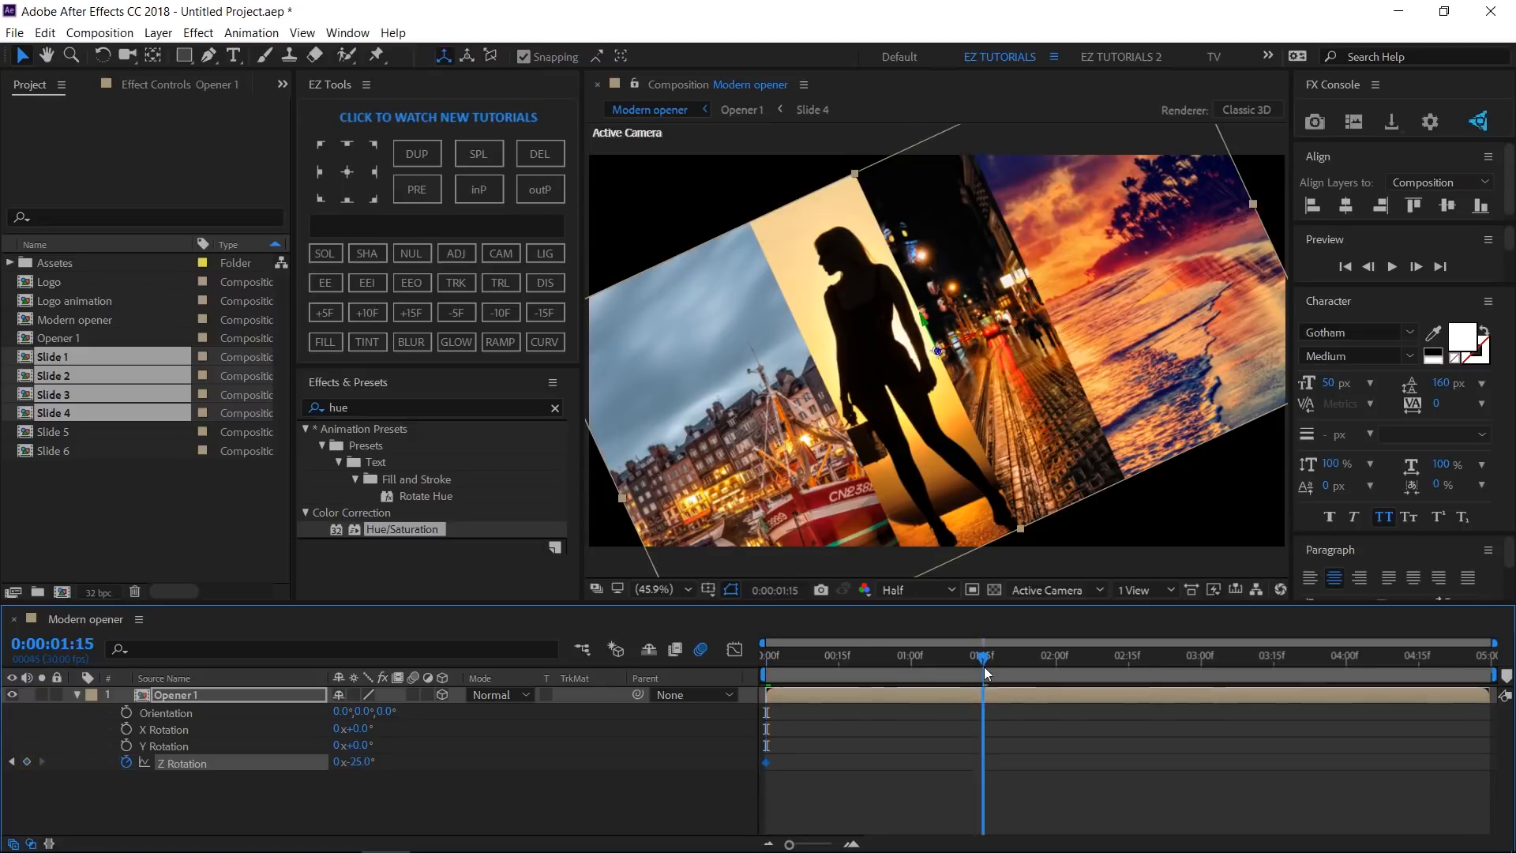
{"action": "left_click", "coordinate": [357, 762]}
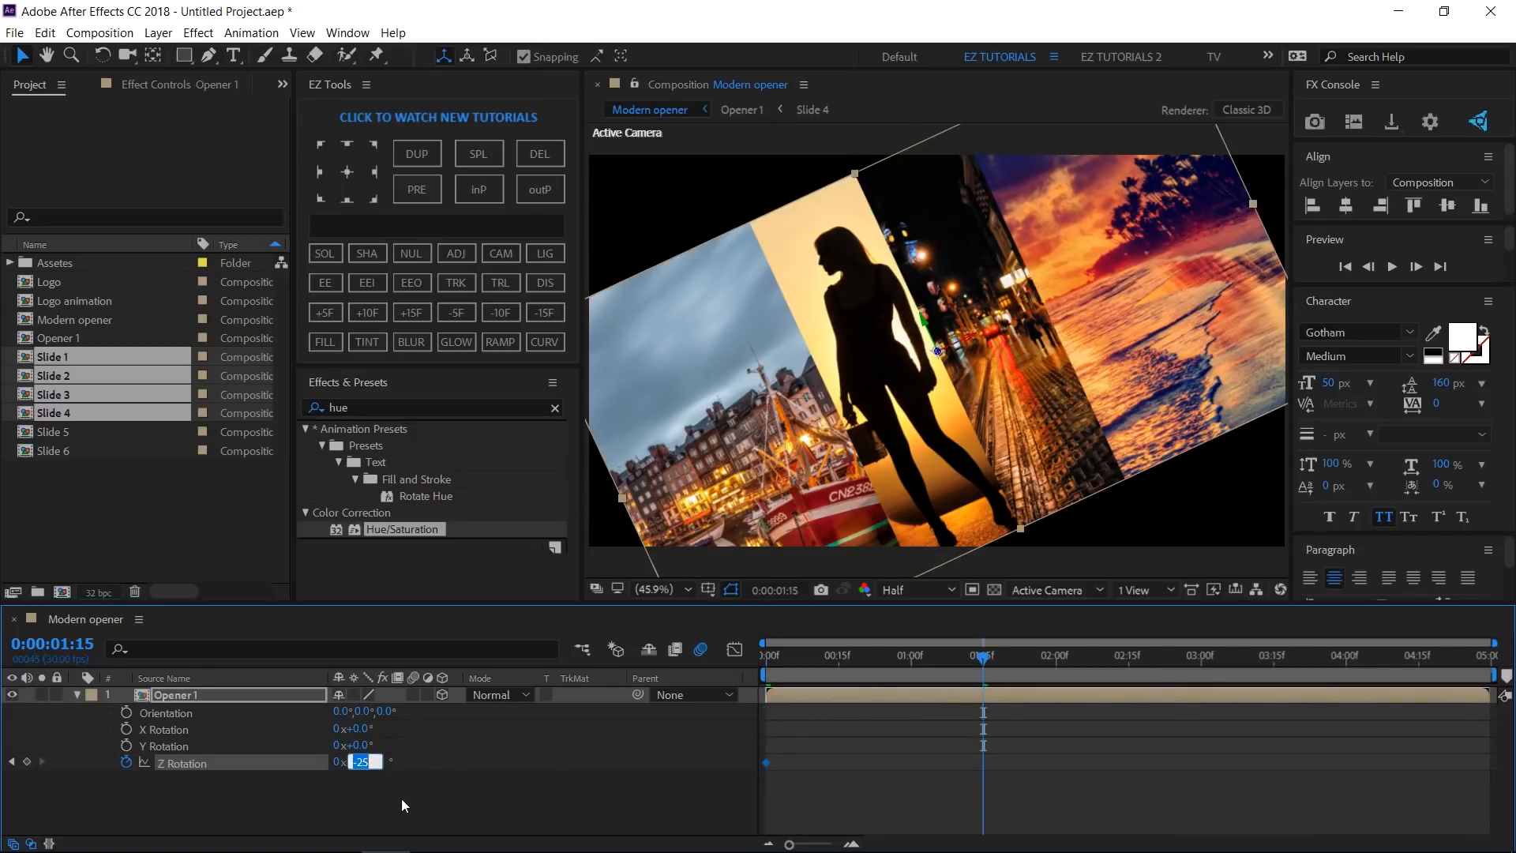
{"action": "type", "text": "0x+0.0°"}
{"action": "key", "text": "Return"}
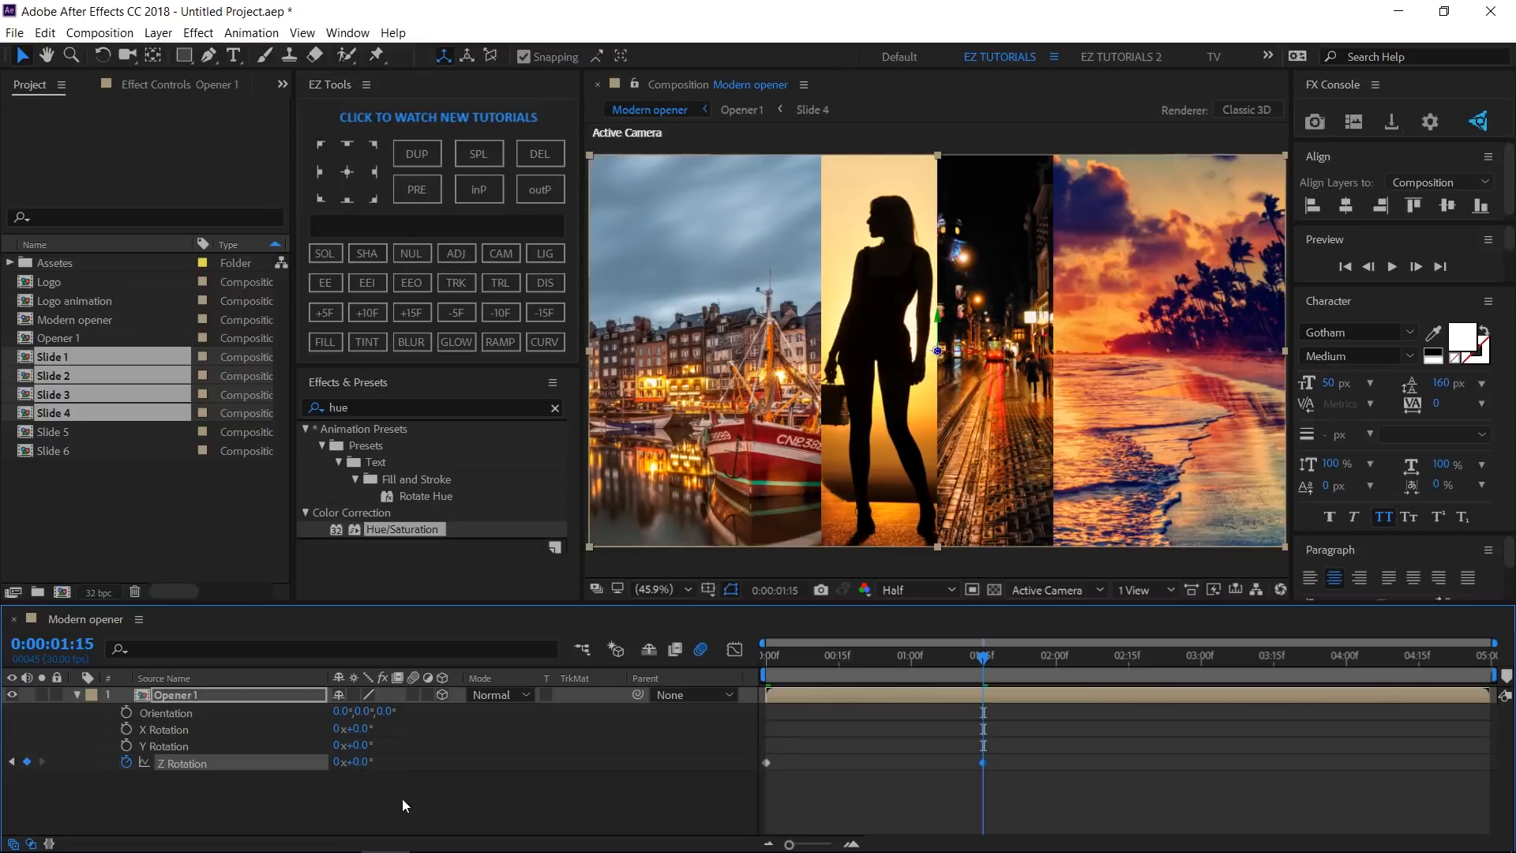
Keyframe Opener 1's Position at 0:00:01:15 and set its Z position to -1650 at 0:00:00:00, leaving the layer collapsed.
{"action": "key", "text": "p"}
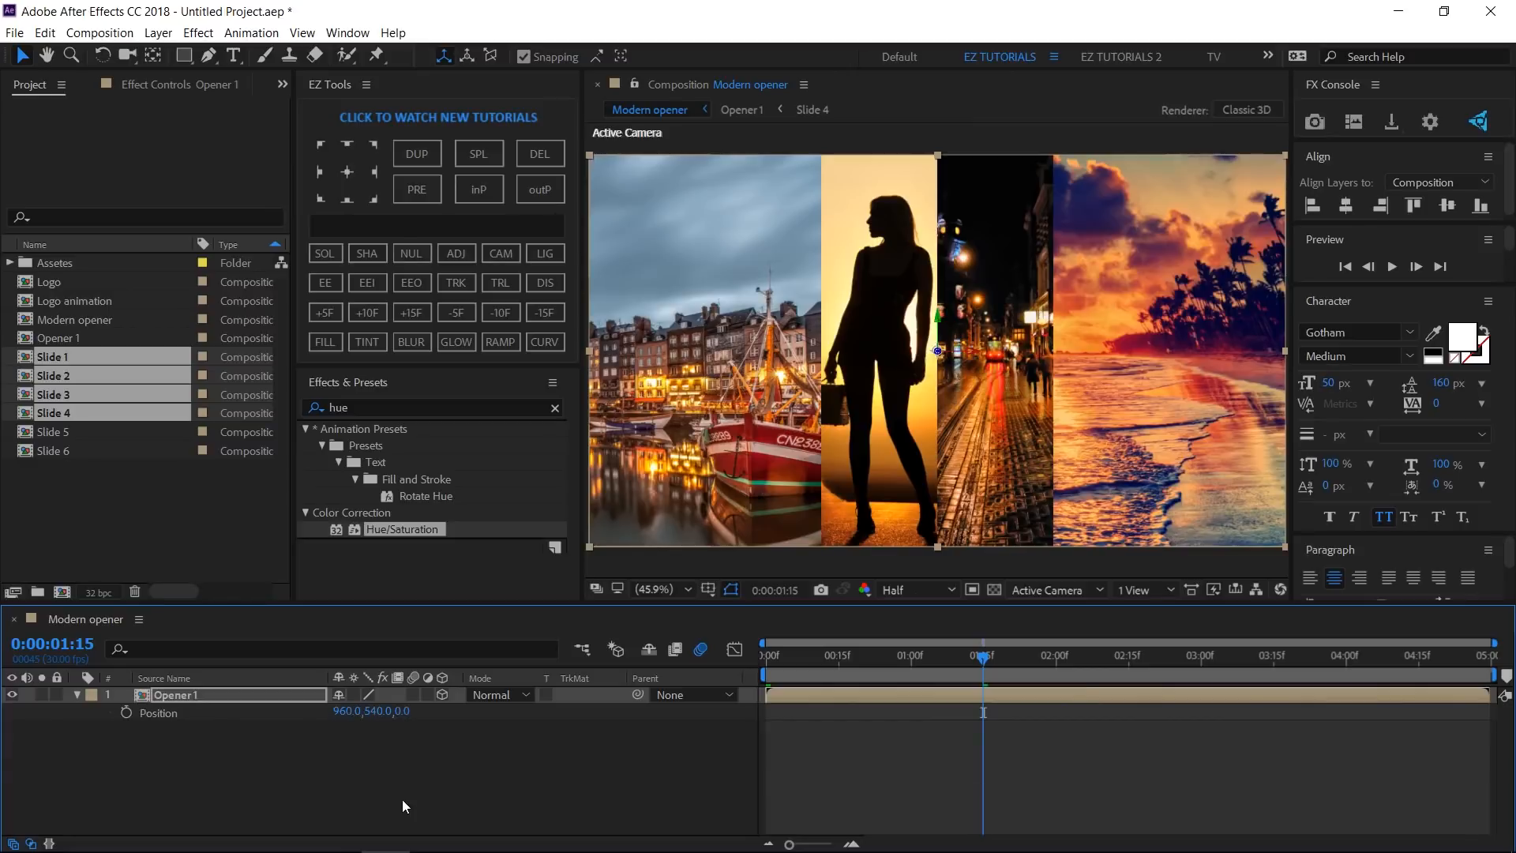
{"action": "left_click", "coordinate": [126, 712]}
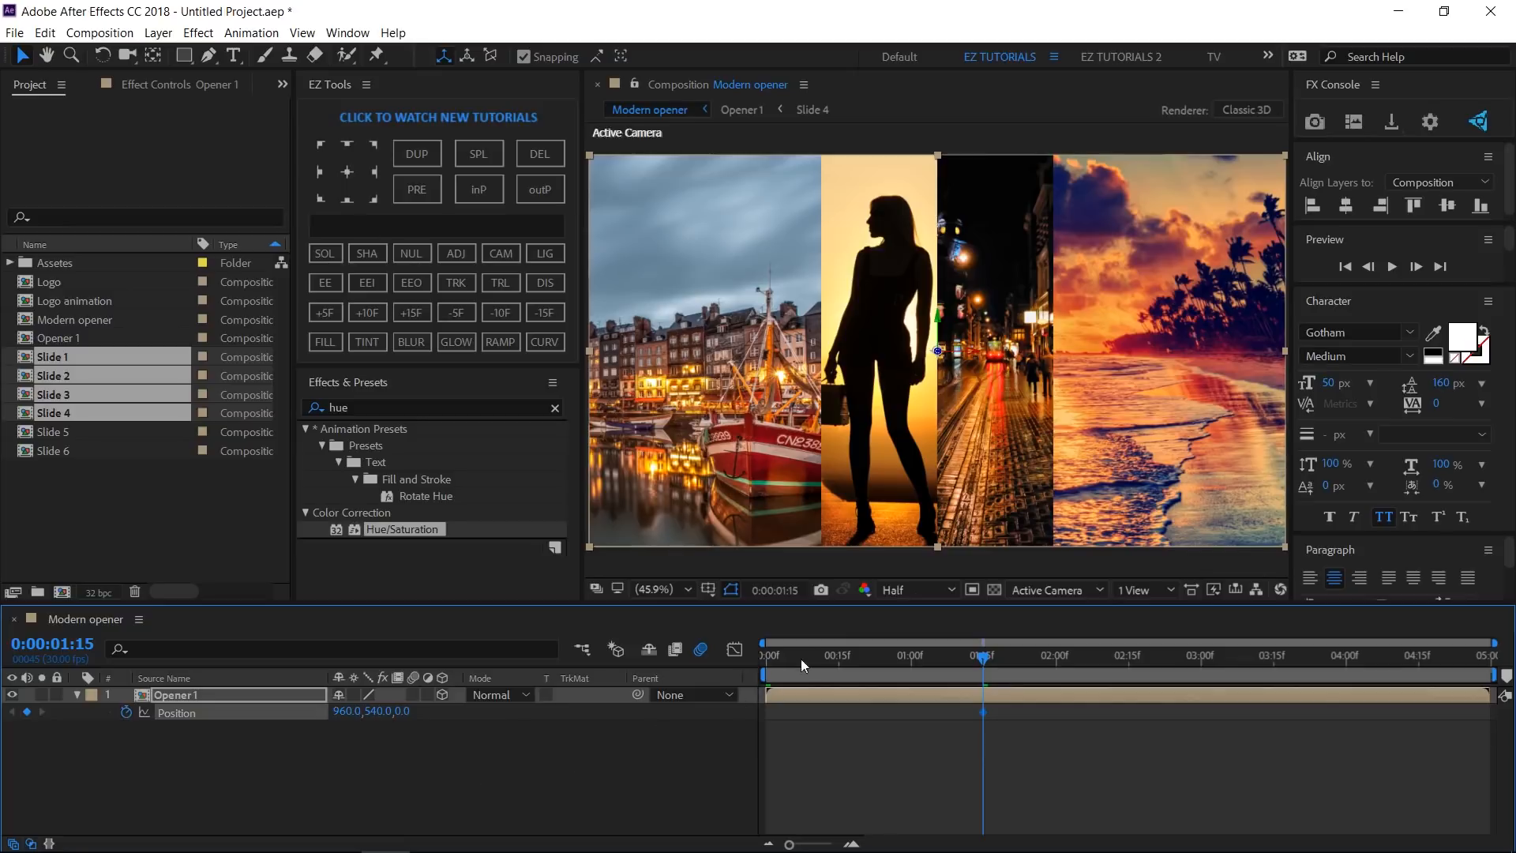
{"action": "key", "text": "Home"}
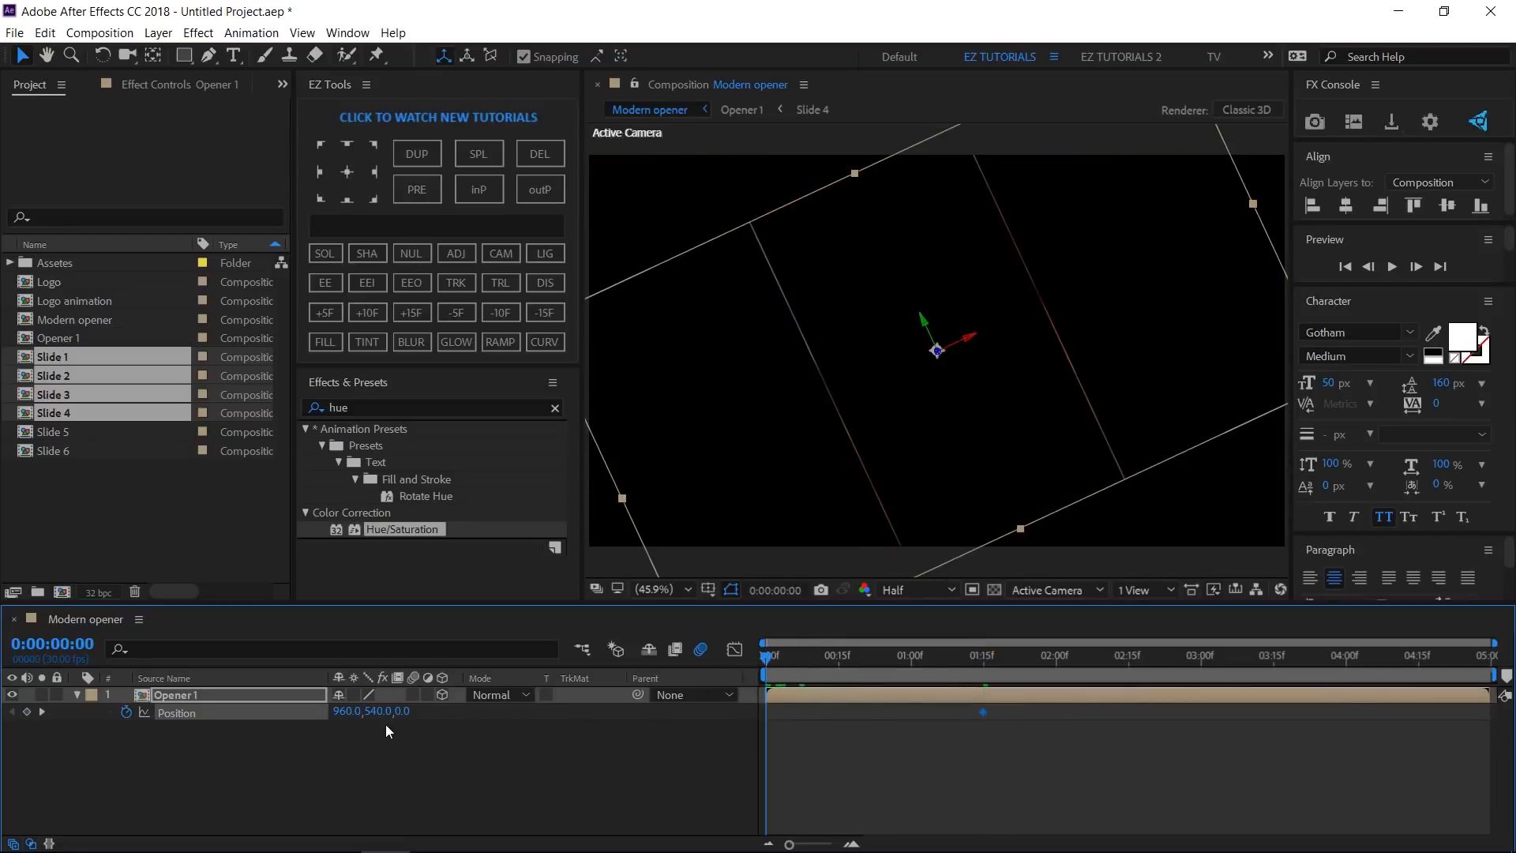
{"action": "left_click", "coordinate": [403, 712]}
{"action": "type", "text": "-1650"}
{"action": "key", "text": "Return"}
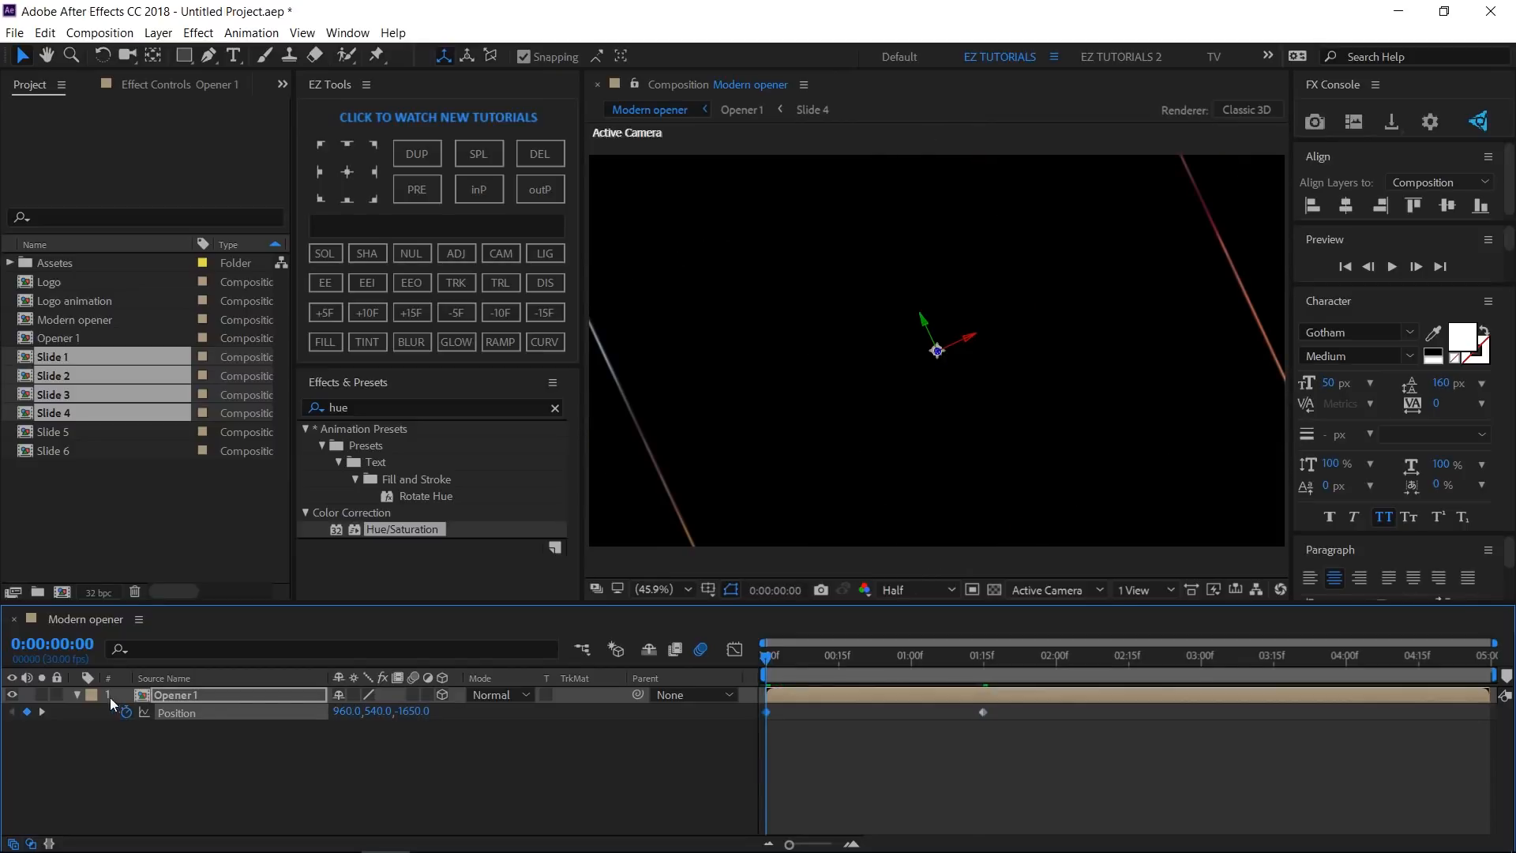
{"action": "left_click", "coordinate": [78, 695]}
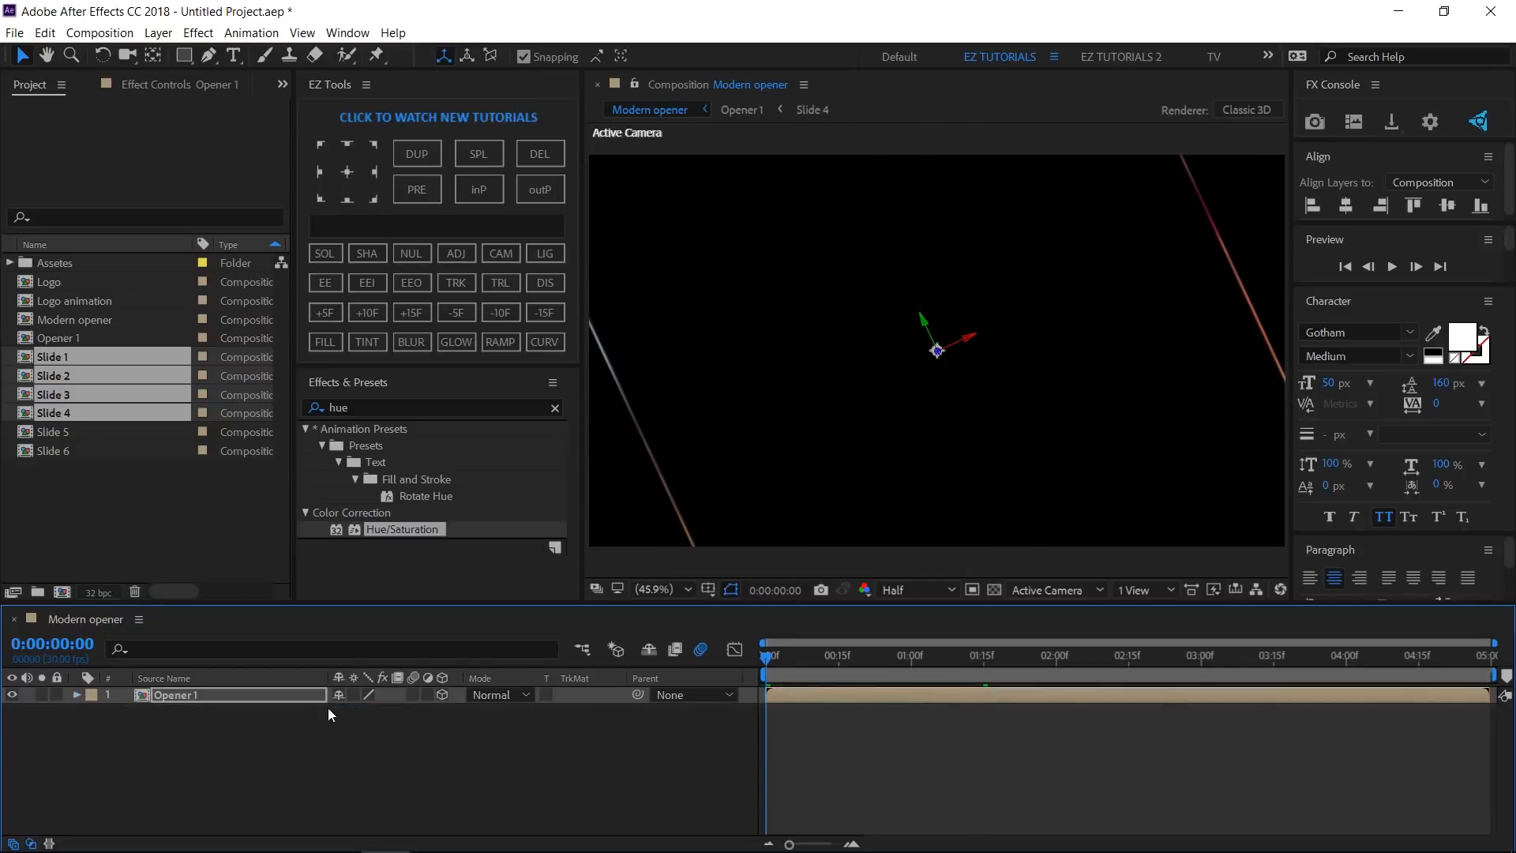
Enable motion blur for the Opener 1 layer and apply Easy Ease to all its Position and Z Rotation keyframes.
{"action": "left_click", "coordinate": [412, 695]}
{"action": "left_click", "coordinate": [283, 695]}
{"action": "left_click", "coordinate": [548, 285]}
{"action": "left_click_drag", "start_coordinate": [997, 746], "coordinate": [741, 707]}
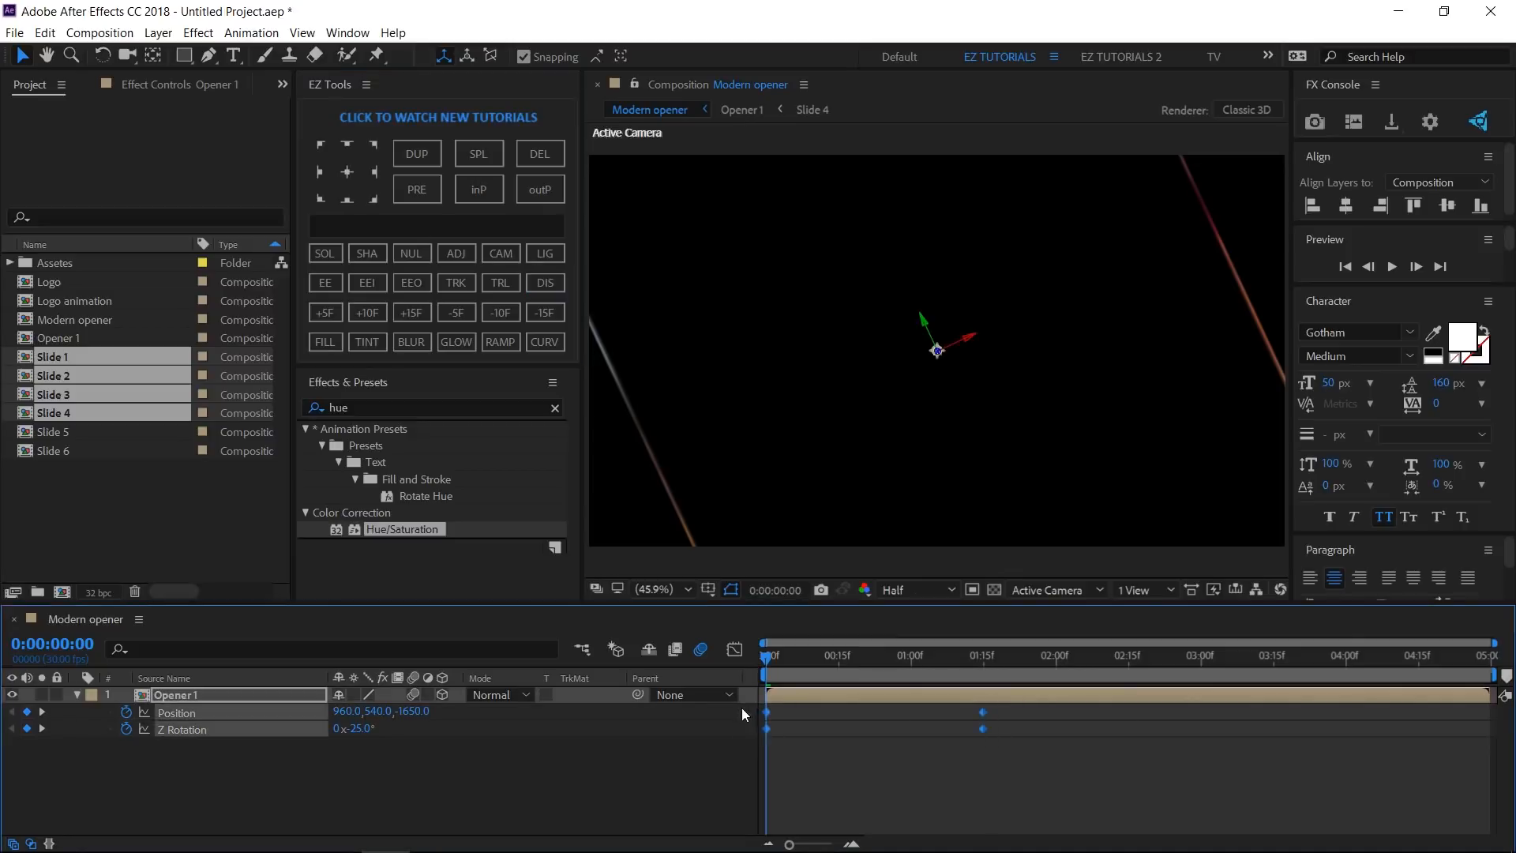
{"action": "left_click", "coordinate": [327, 283]}
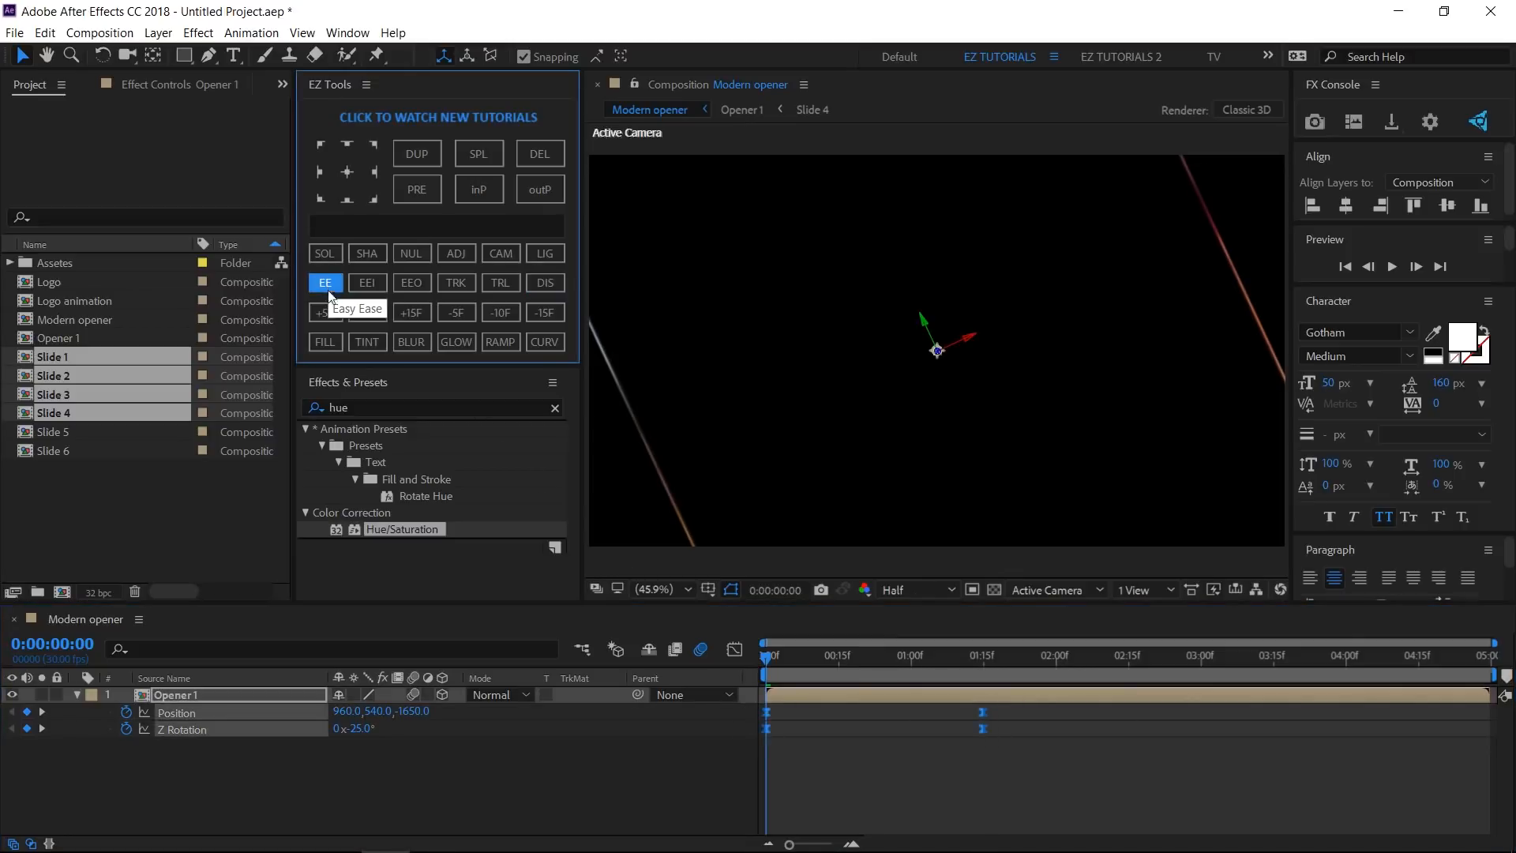
{"action": "left_click", "coordinate": [77, 695]}
Pre-compose the Opener 1 layer into a composition named "Opener 2" and duplicate the resulting layer.
{"action": "left_click", "coordinate": [392, 226]}
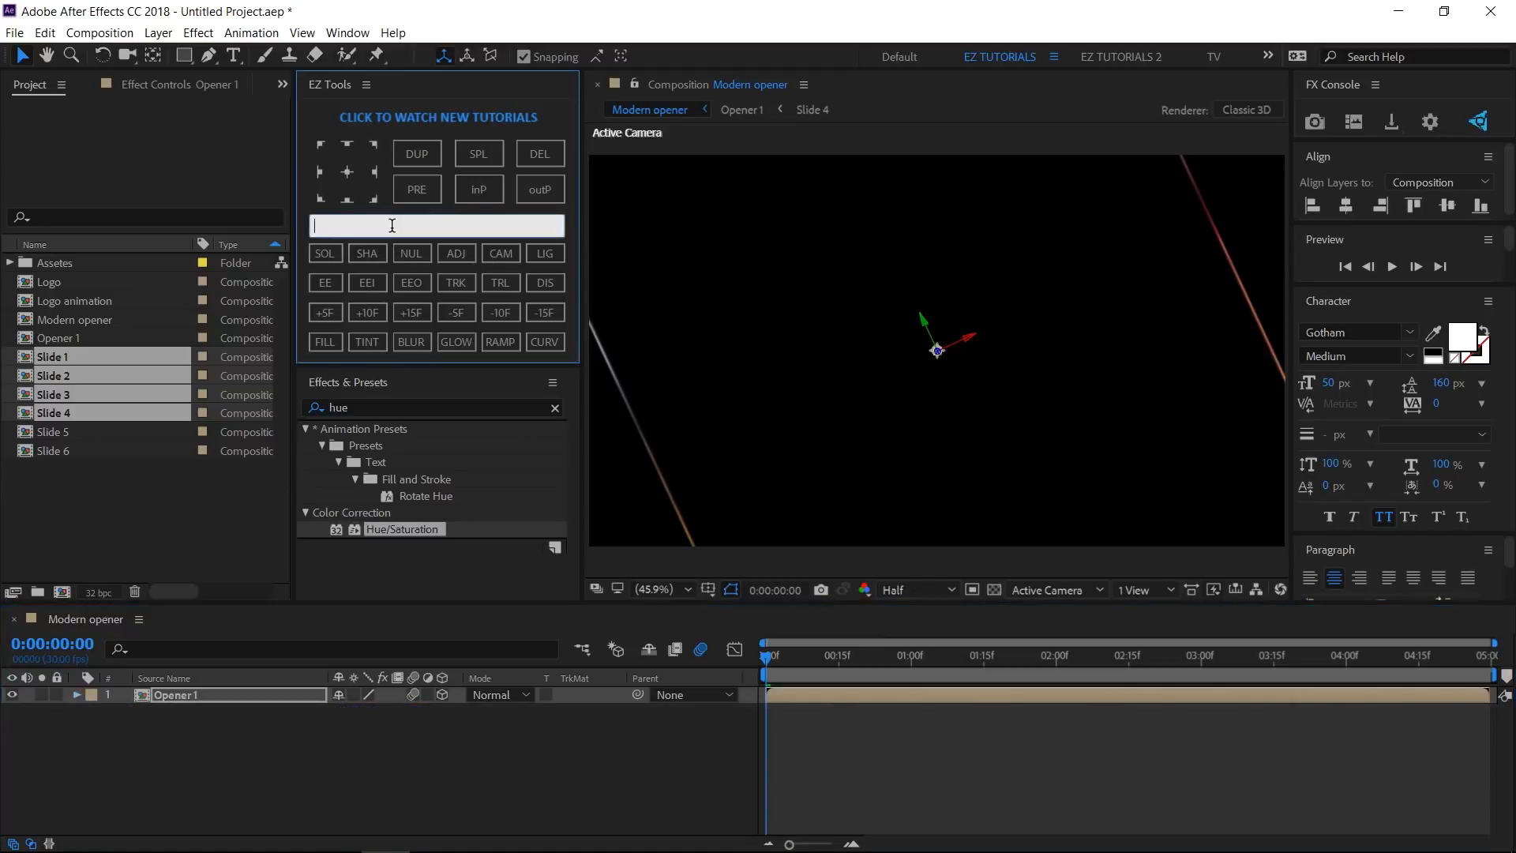
{"action": "type", "text": "Opener 2"}
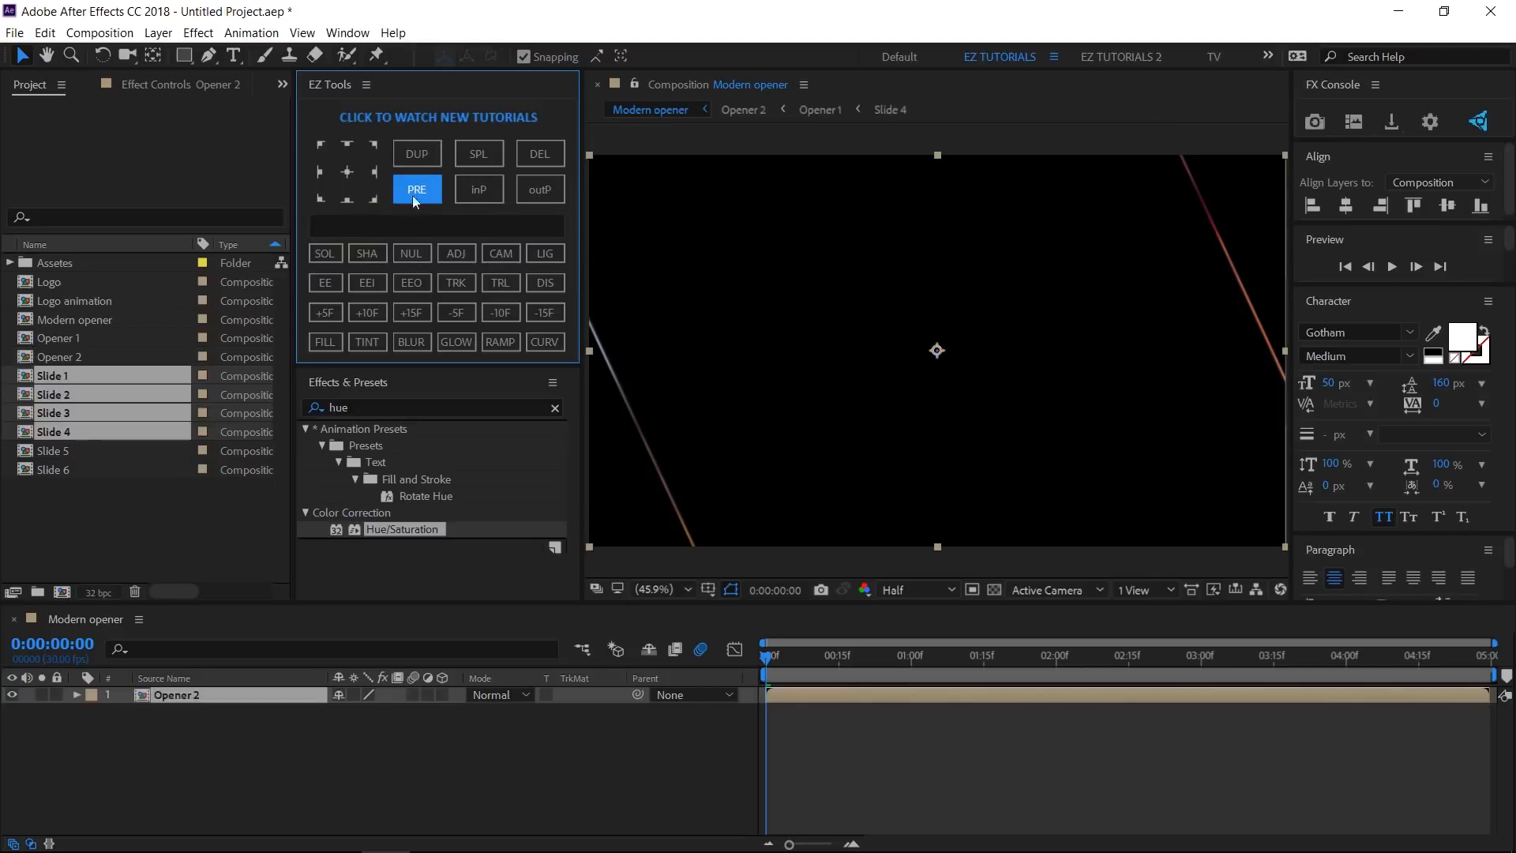
{"action": "left_click", "coordinate": [226, 695]}
{"action": "left_click", "coordinate": [417, 155]}
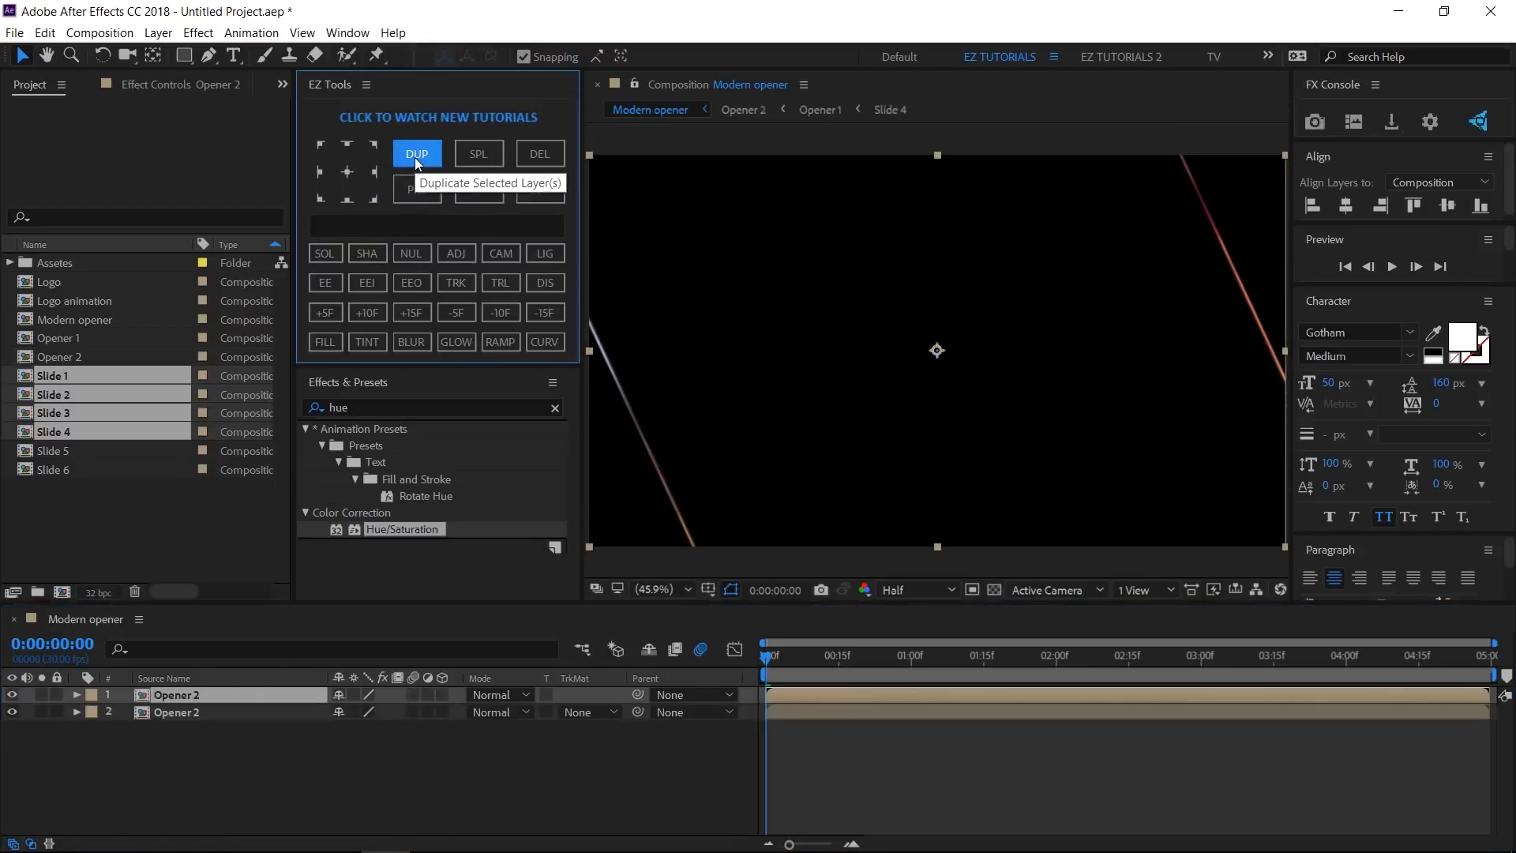
Rename the lower Opener 2 layer "edges" and the upper one "middle".
{"action": "left_click", "coordinate": [171, 708]}
{"action": "key", "text": "Return"}
{"action": "type", "text": "edge"}
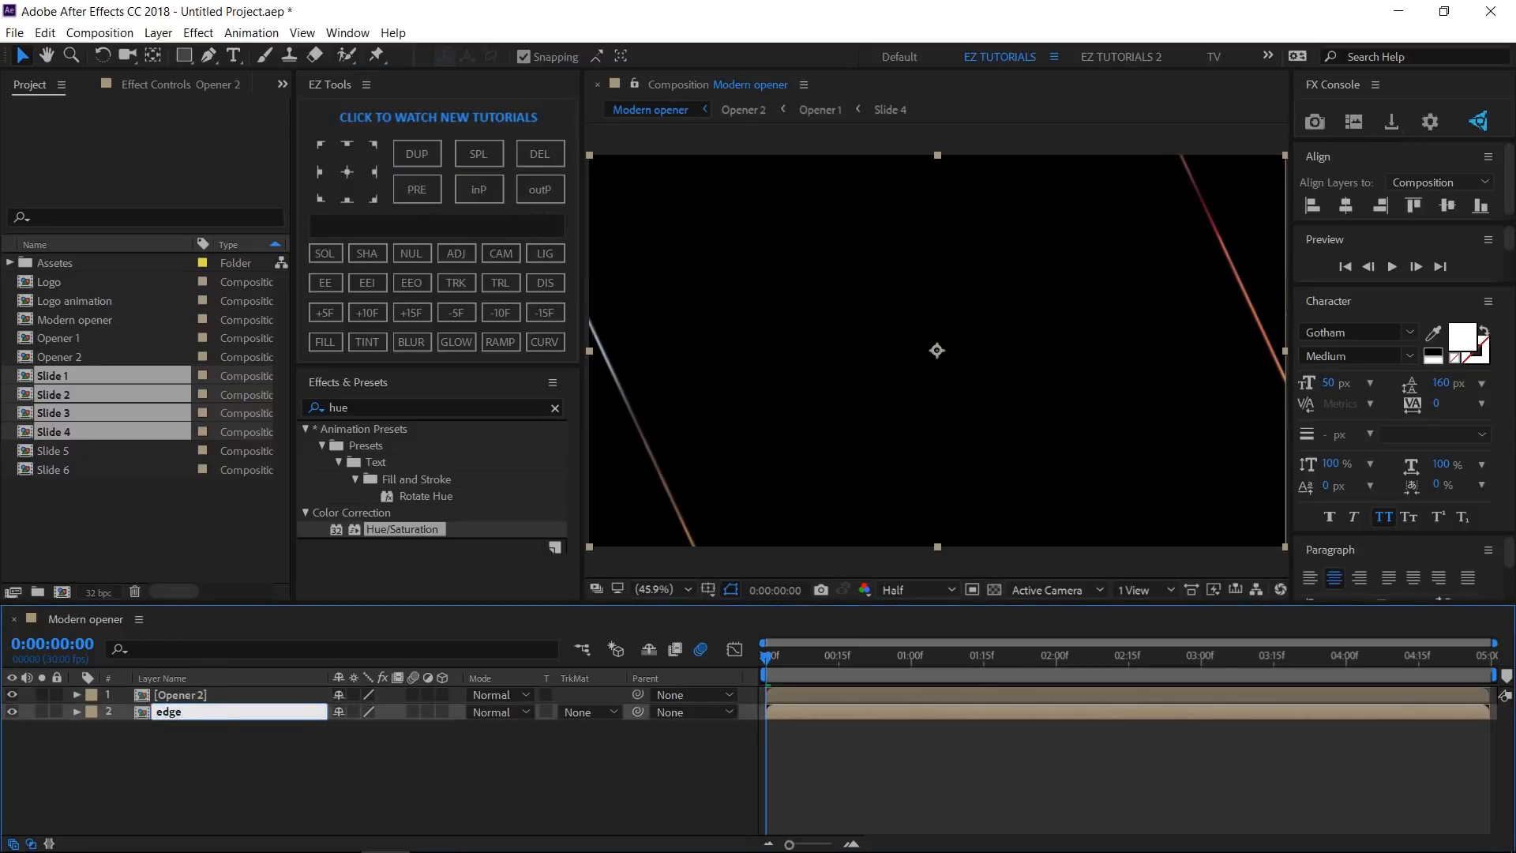
{"action": "type", "text": "s"}
{"action": "left_click", "coordinate": [218, 692]}
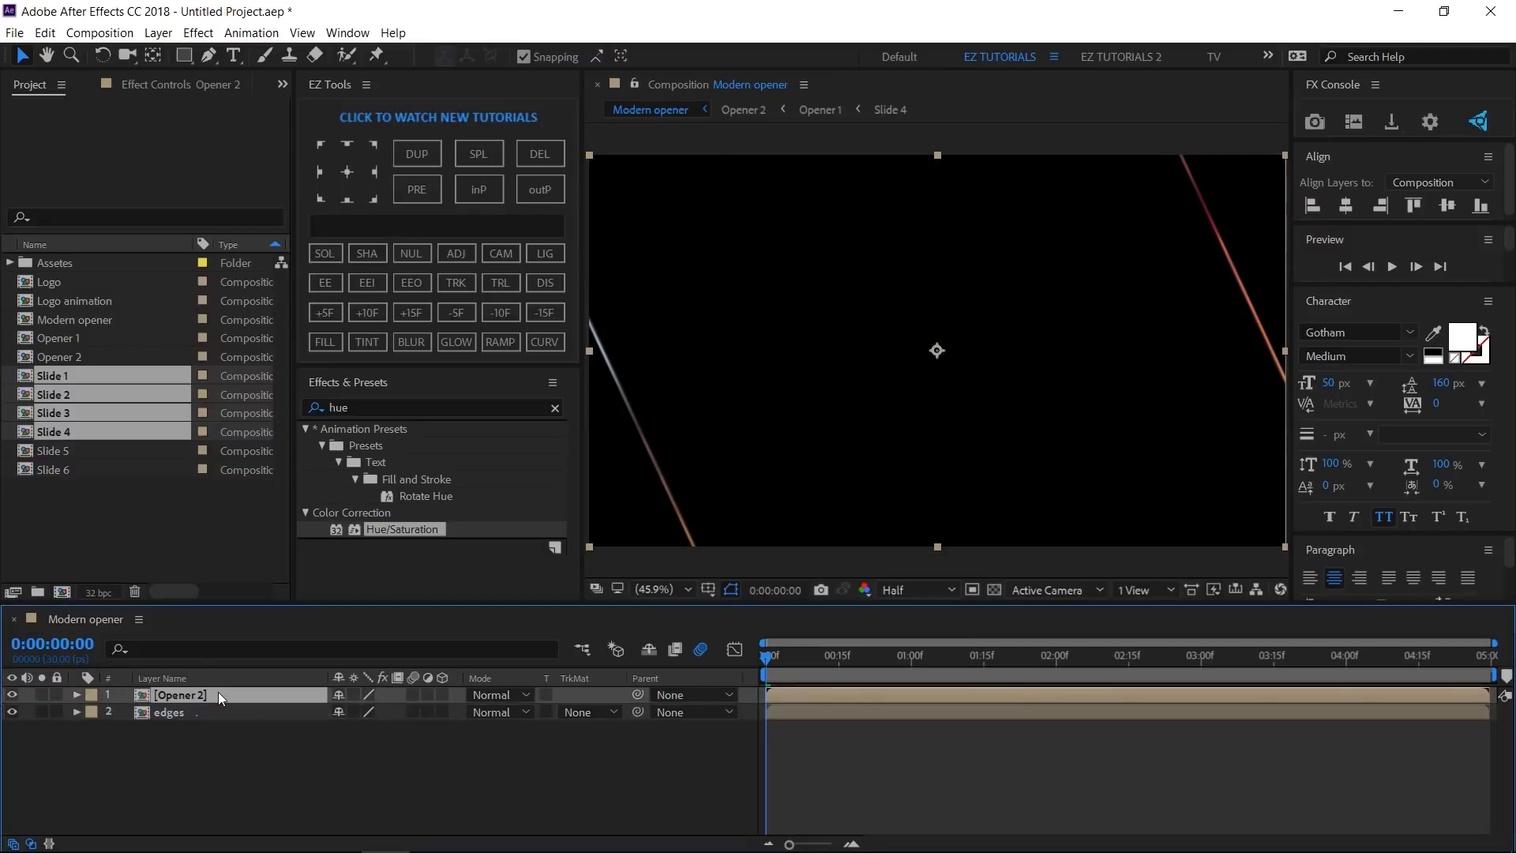
{"action": "key", "text": "Return"}
{"action": "type", "text": "middle"}
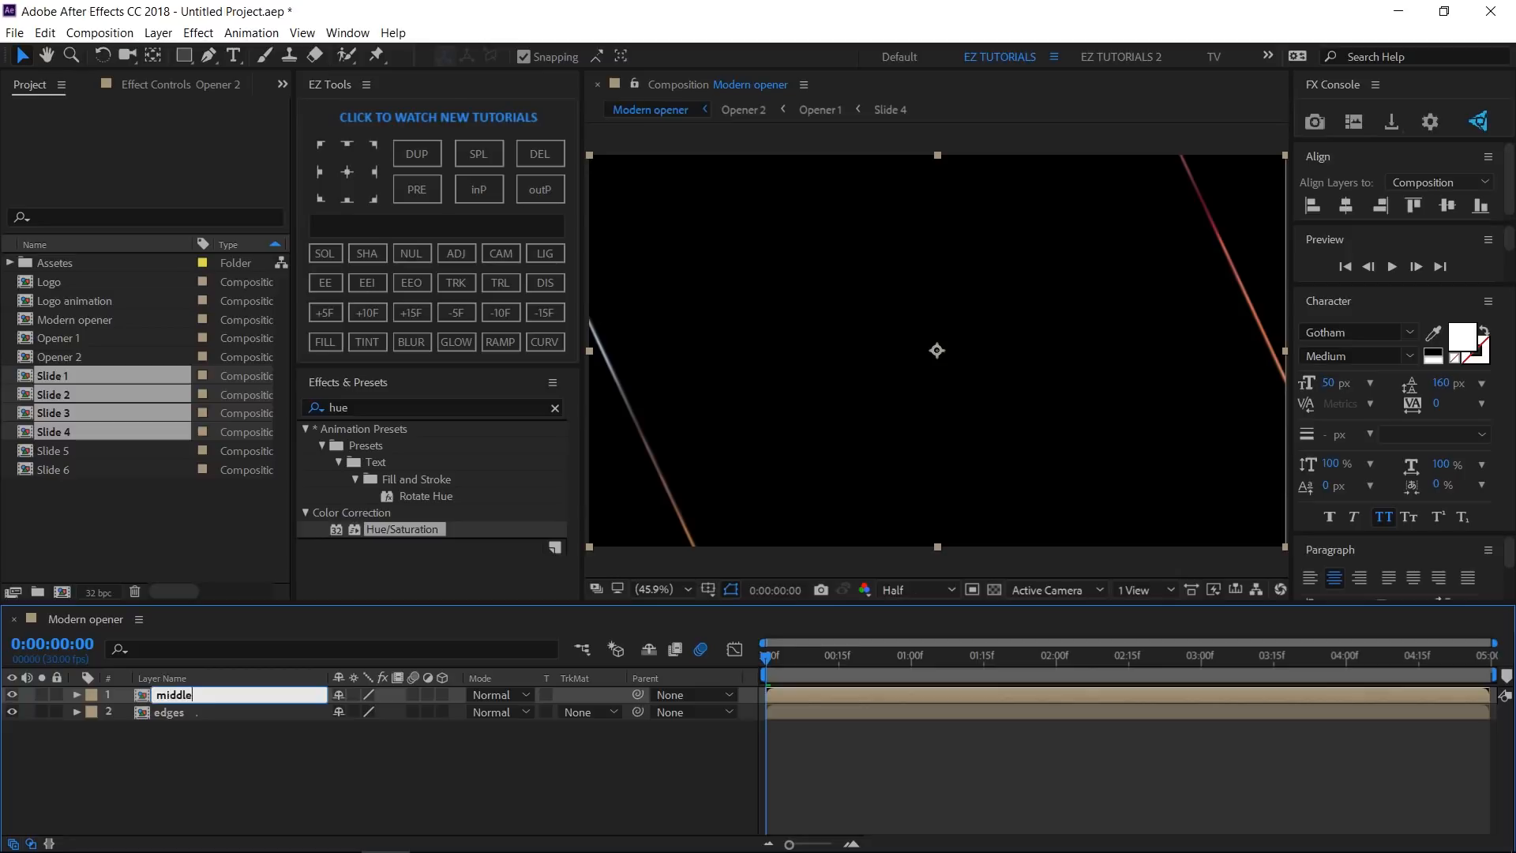
{"action": "key", "text": "Return"}
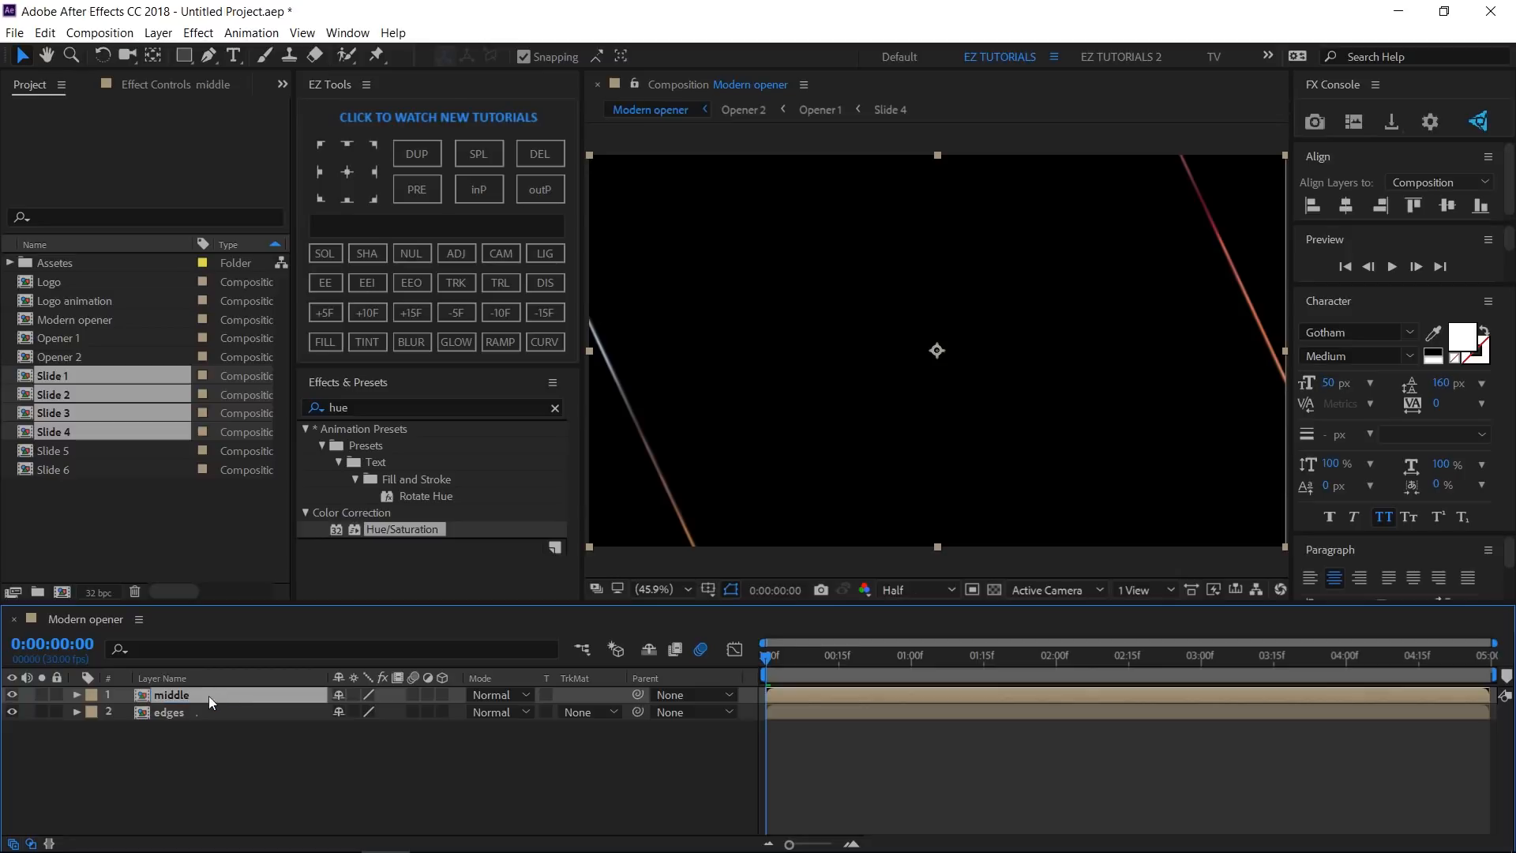
Add Position keyframes to both the middle and edges layers at 0:00:01:15.
{"action": "left_click", "coordinate": [201, 708], "text": "shift"}
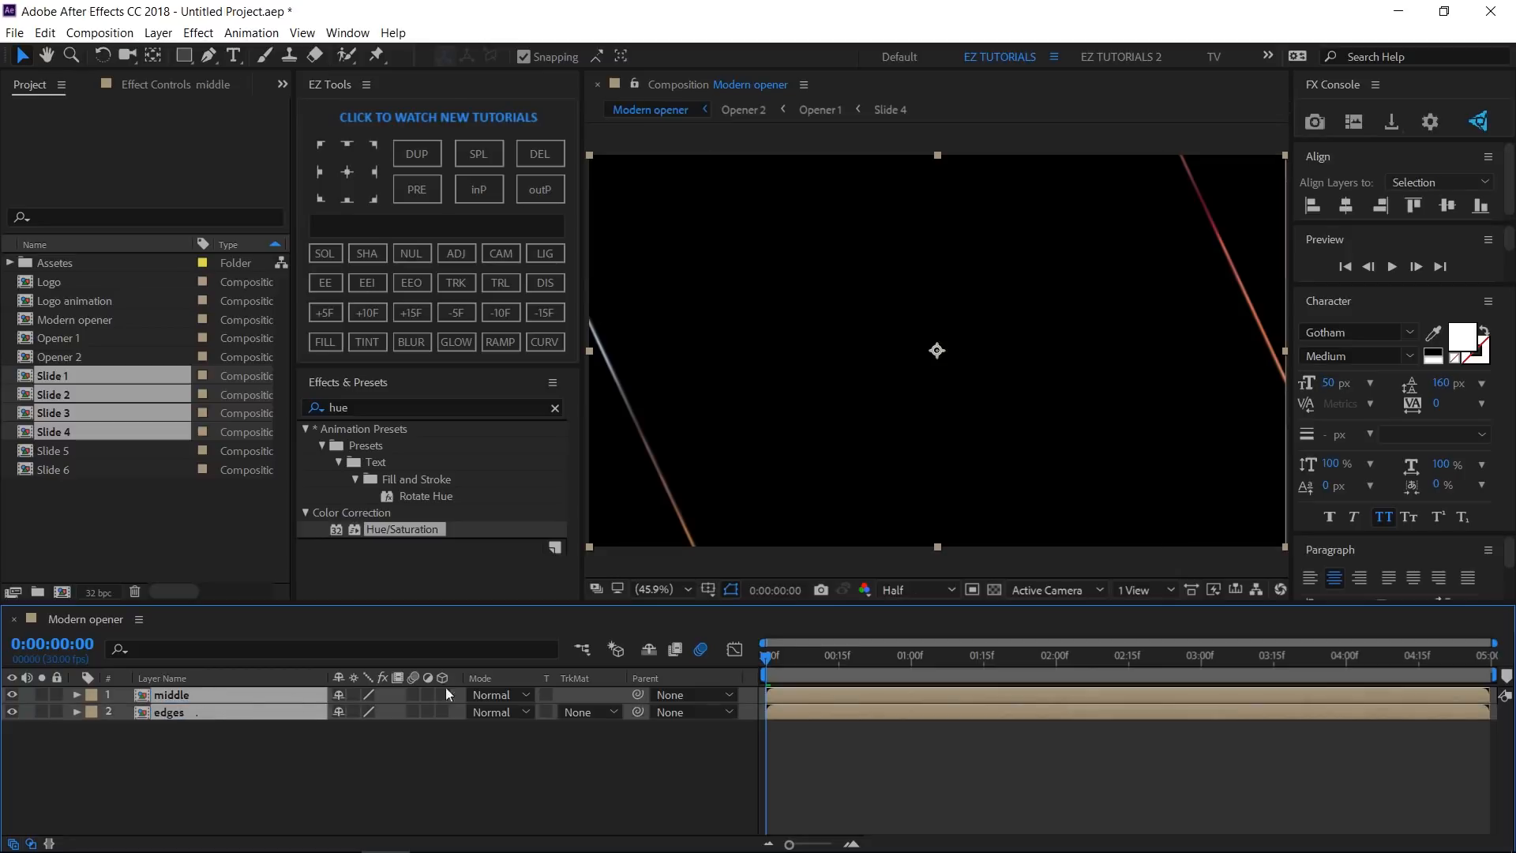
{"action": "left_click", "coordinate": [983, 665]}
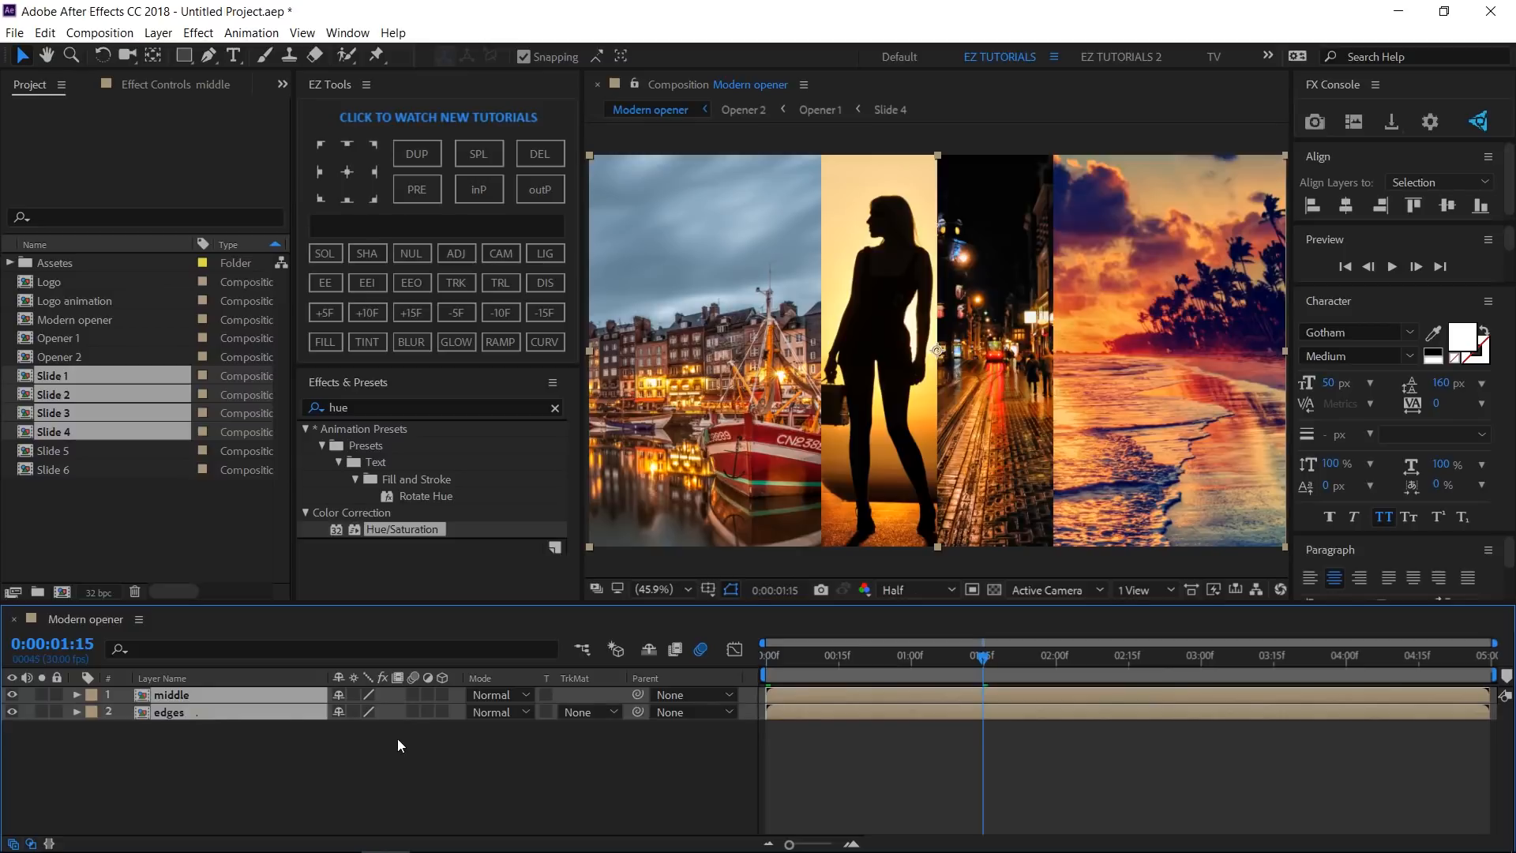
{"action": "key", "text": "p"}
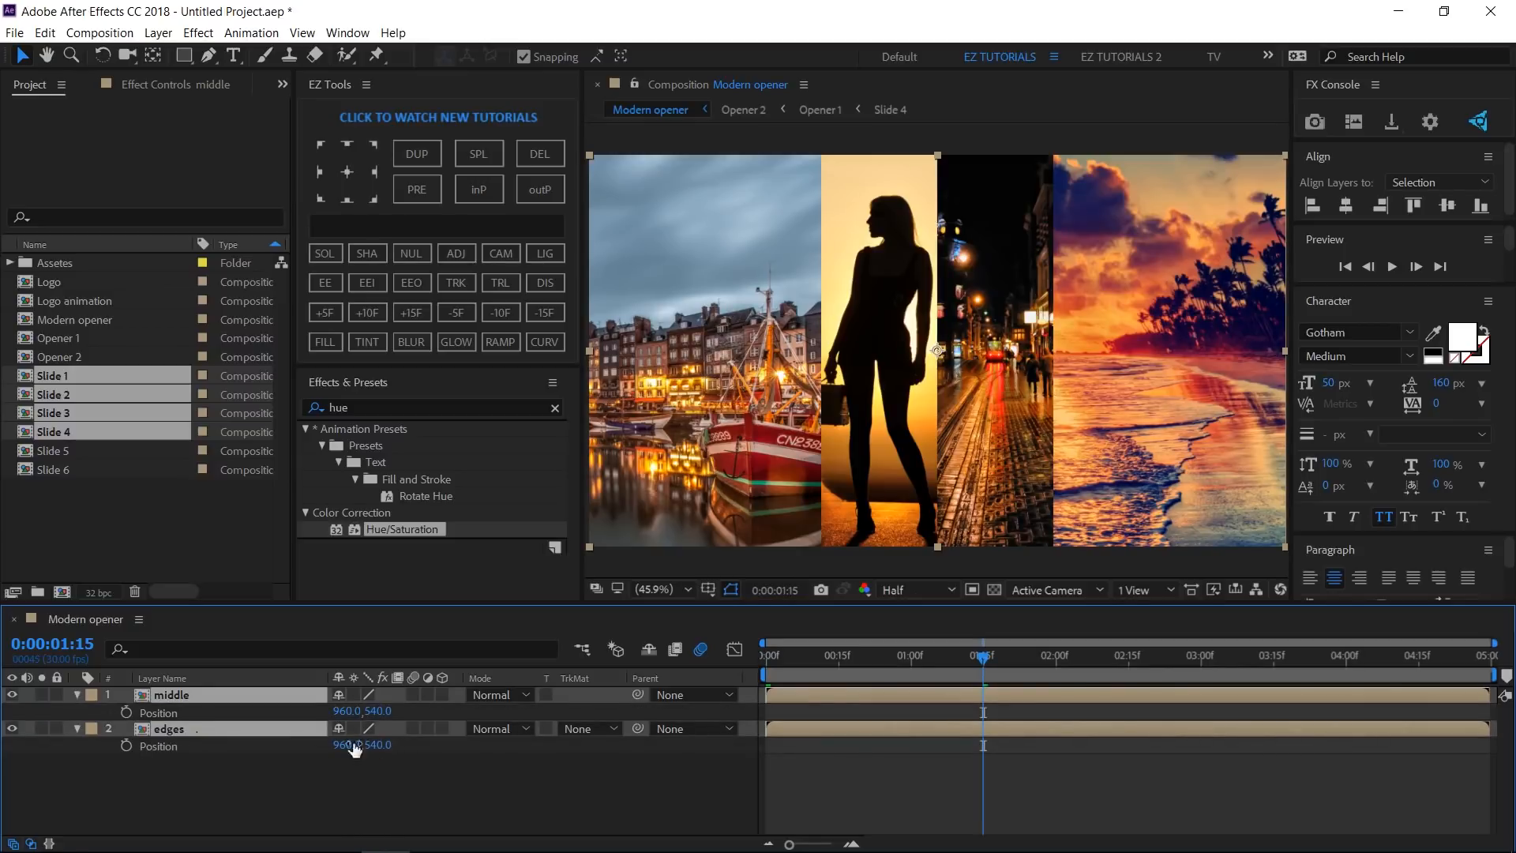
{"action": "left_click", "coordinate": [127, 712]}
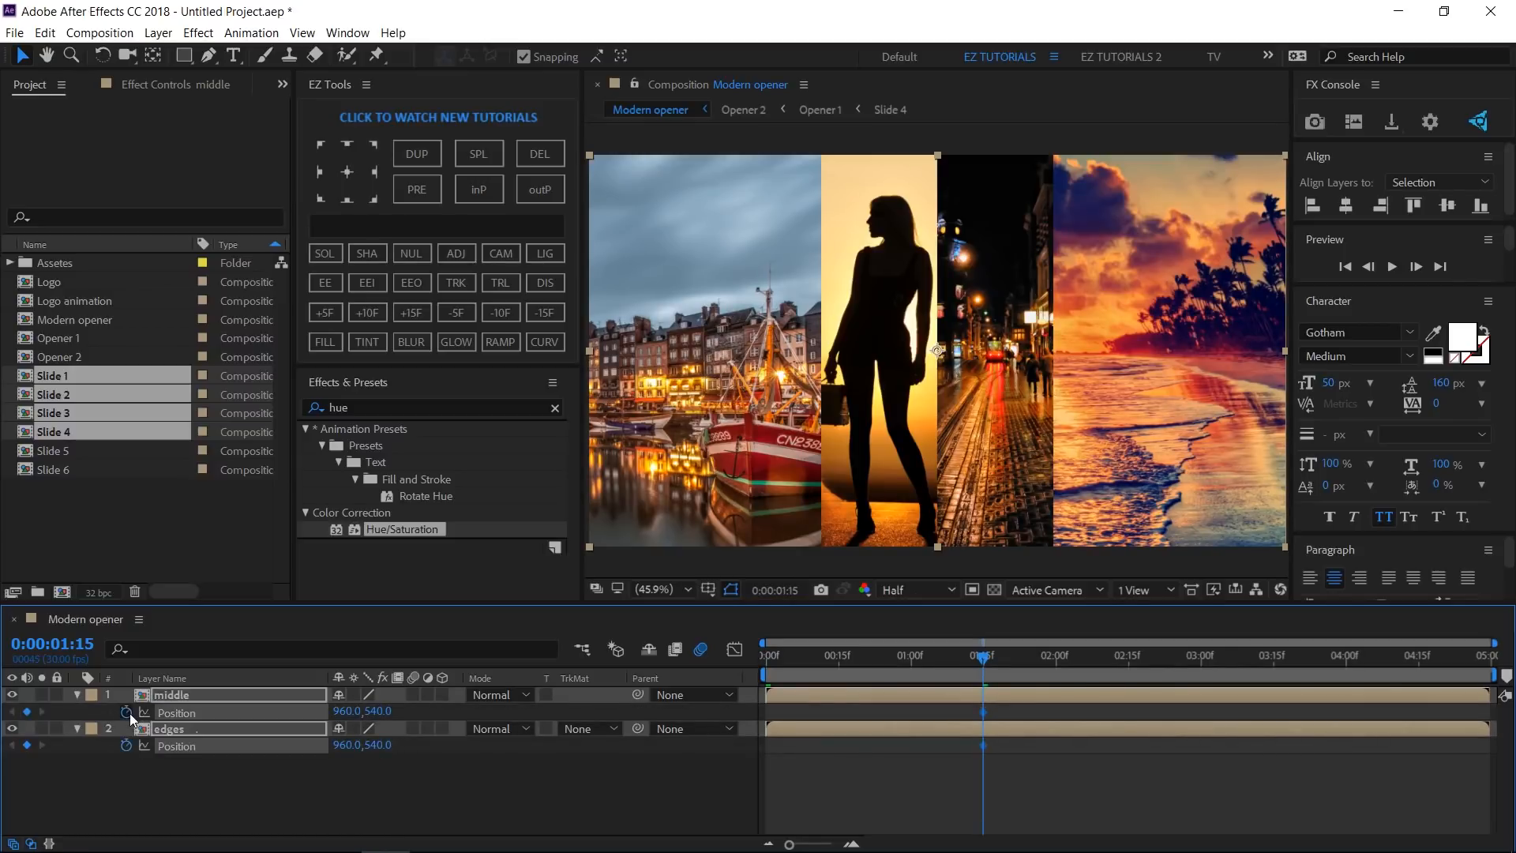
{"action": "left_click", "coordinate": [221, 783]}
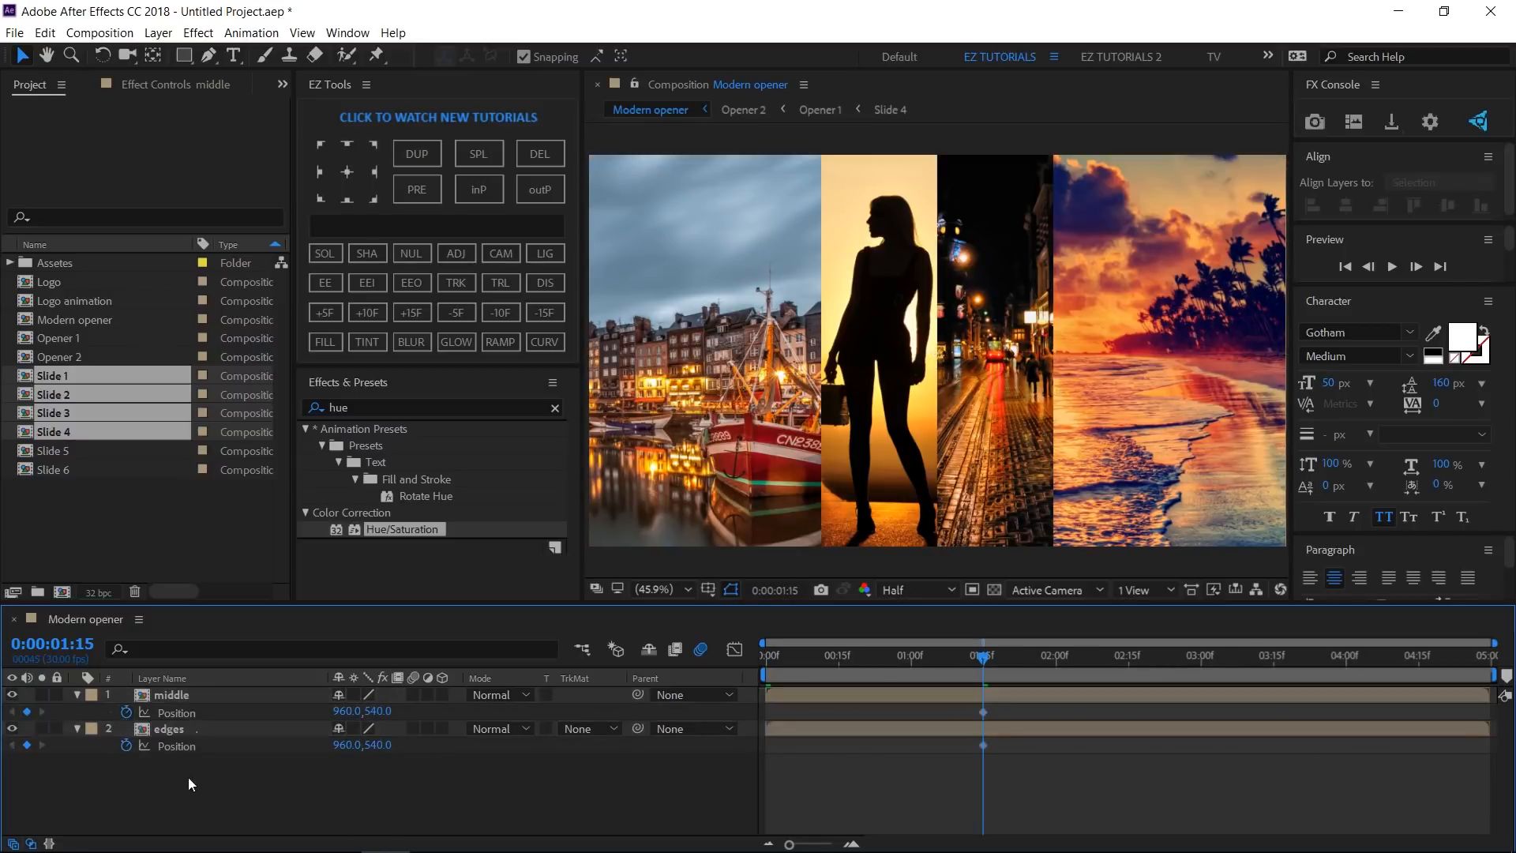
At 0:00:02:15, set the X position of the middle layer to 2880 and of the edges layer to -960.
{"action": "left_click", "coordinate": [1128, 665]}
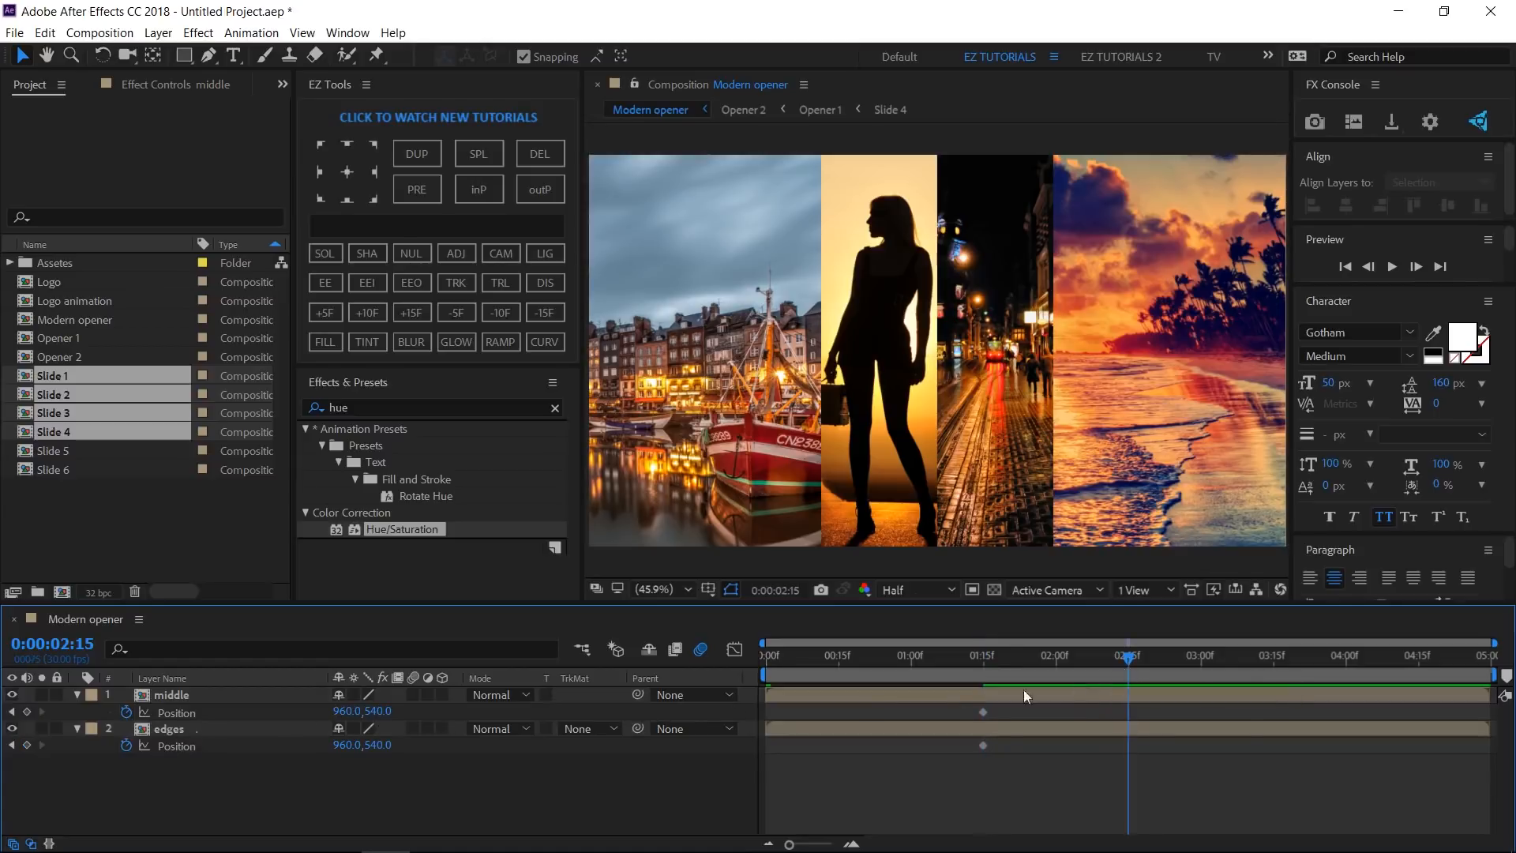
{"action": "left_click", "coordinate": [348, 711]}
{"action": "type", "text": "2880"}
{"action": "key", "text": "Return"}
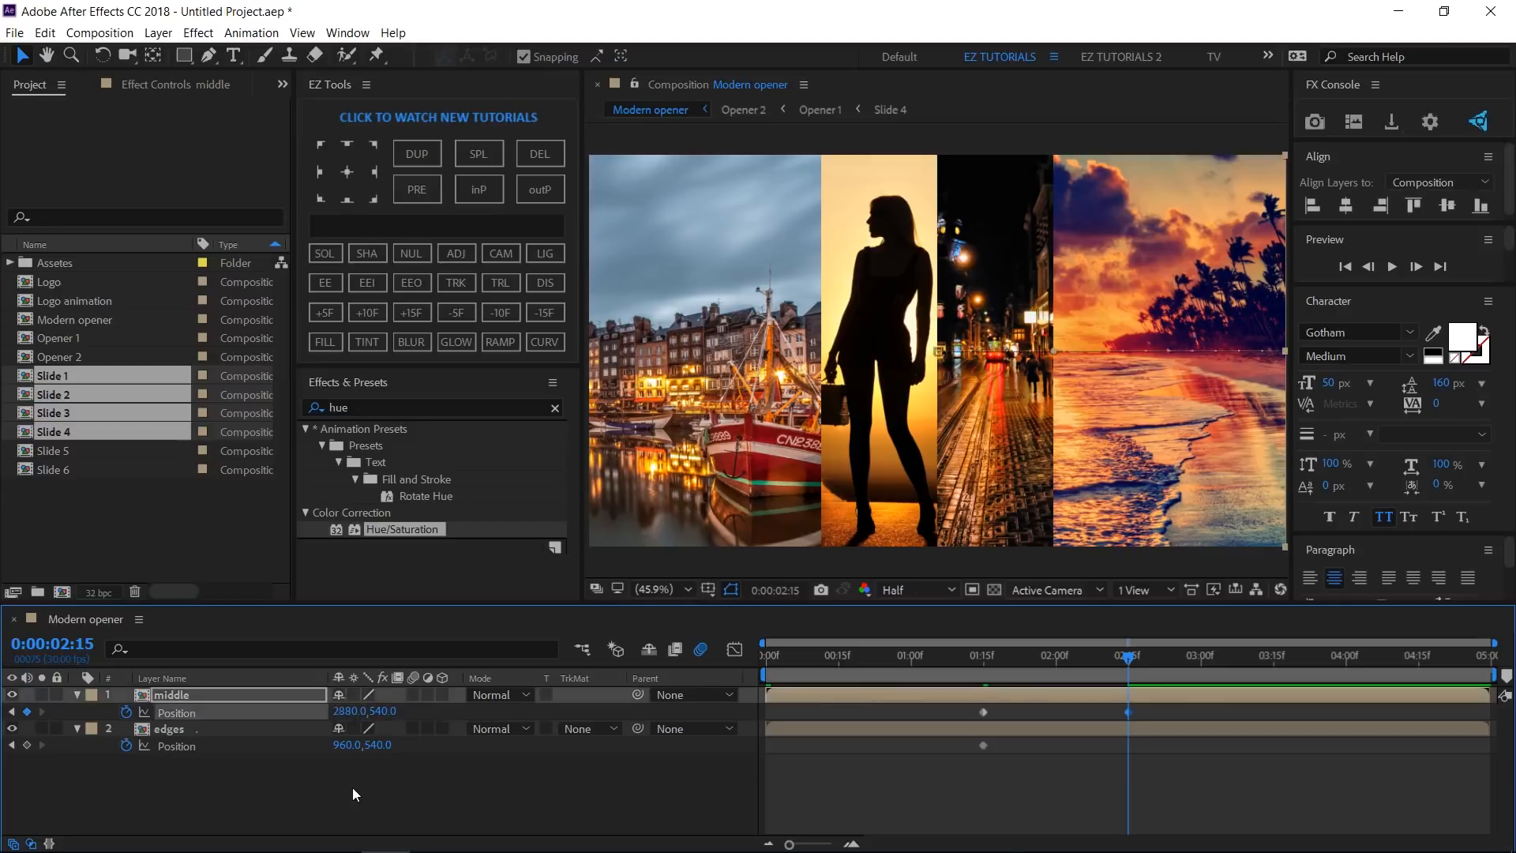
{"action": "left_click", "coordinate": [348, 745]}
{"action": "type", "text": "-960"}
{"action": "key", "text": "Return"}
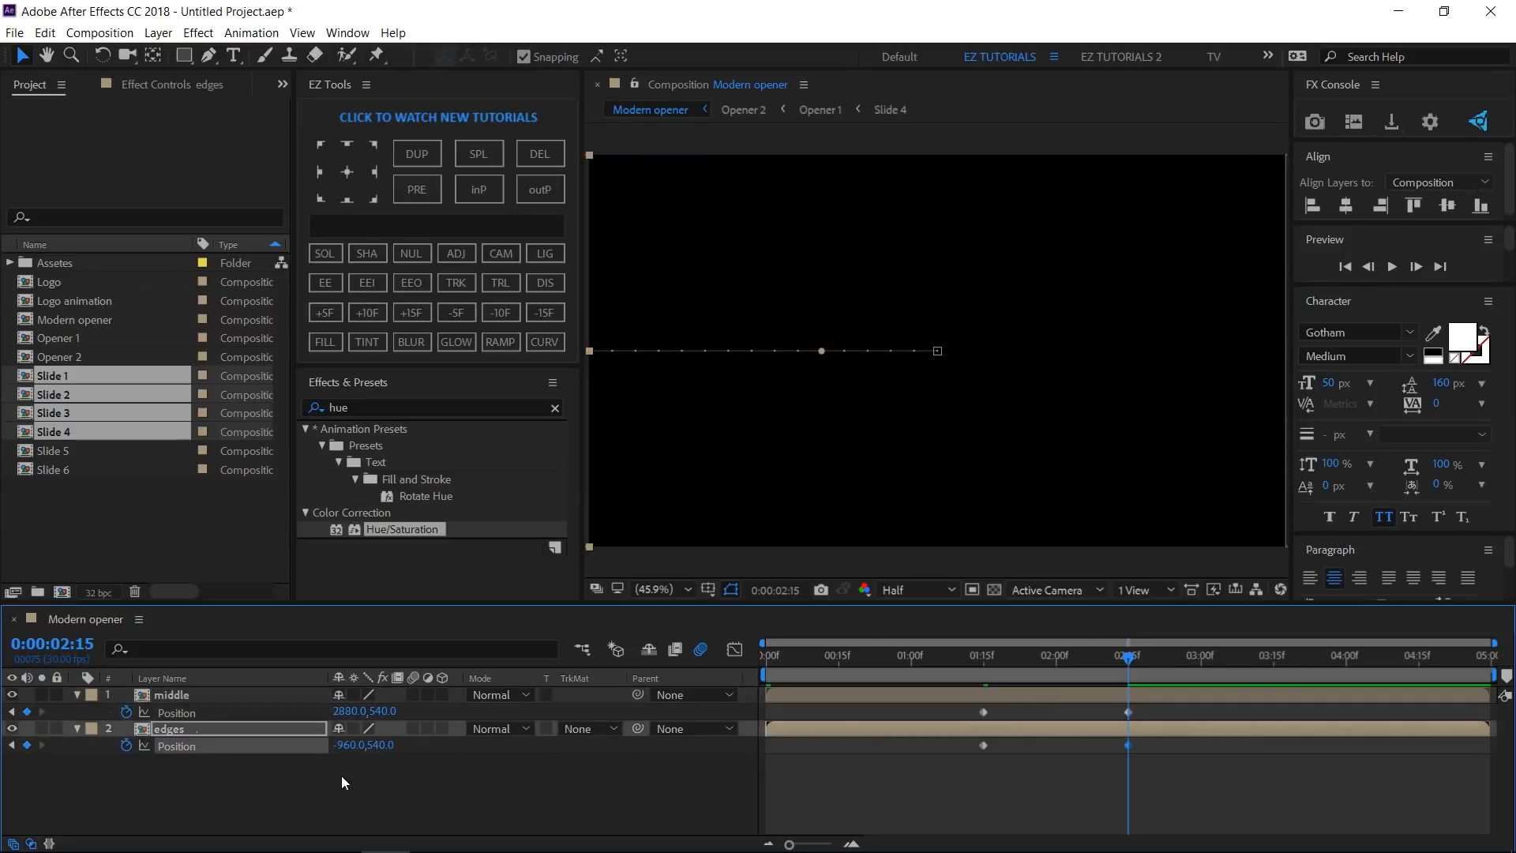
Apply Easy Ease to all Position keyframes of the middle and edges layers, leaving both layers collapsed.
{"action": "left_click", "coordinate": [77, 695]}
{"action": "left_click", "coordinate": [78, 708]}
{"action": "left_click", "coordinate": [210, 691]}
{"action": "left_click", "coordinate": [202, 712], "text": "shift"}
{"action": "left_click", "coordinate": [554, 283]}
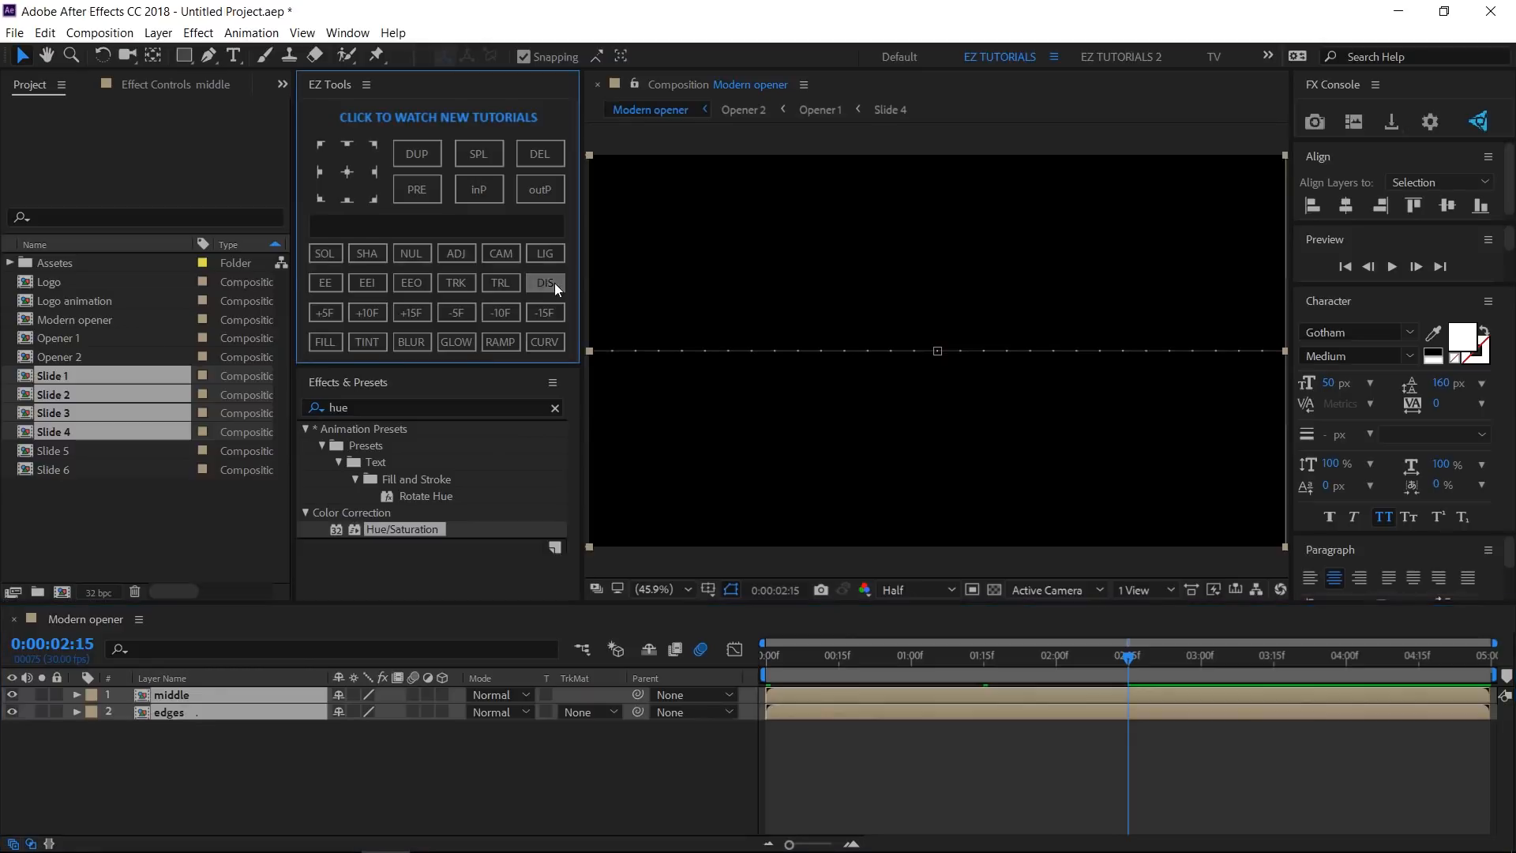
{"action": "left_click_drag", "start_coordinate": [1178, 710], "coordinate": [965, 762]}
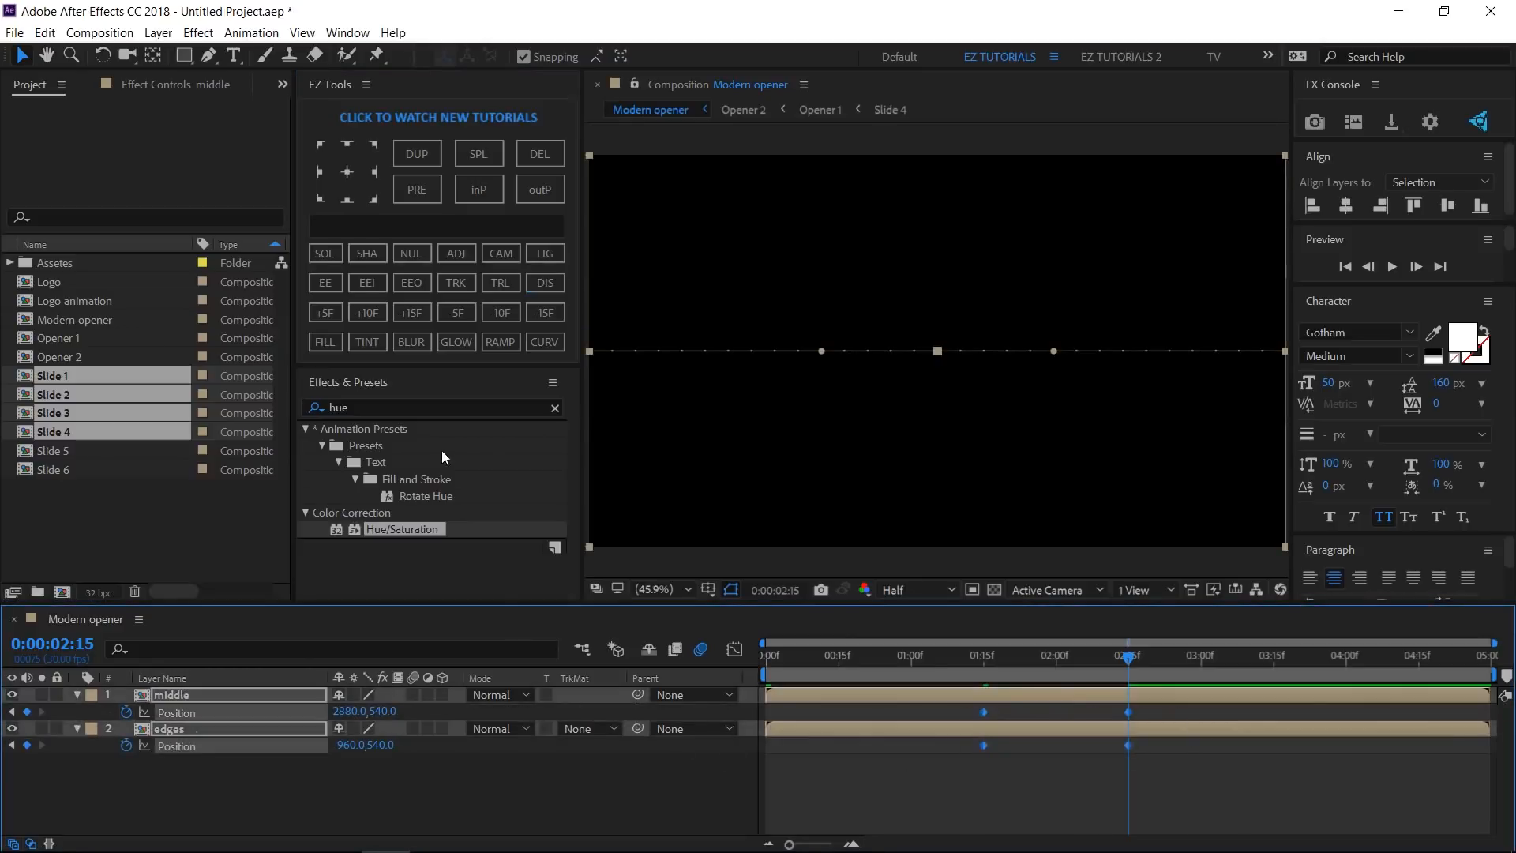
{"action": "left_click", "coordinate": [328, 285]}
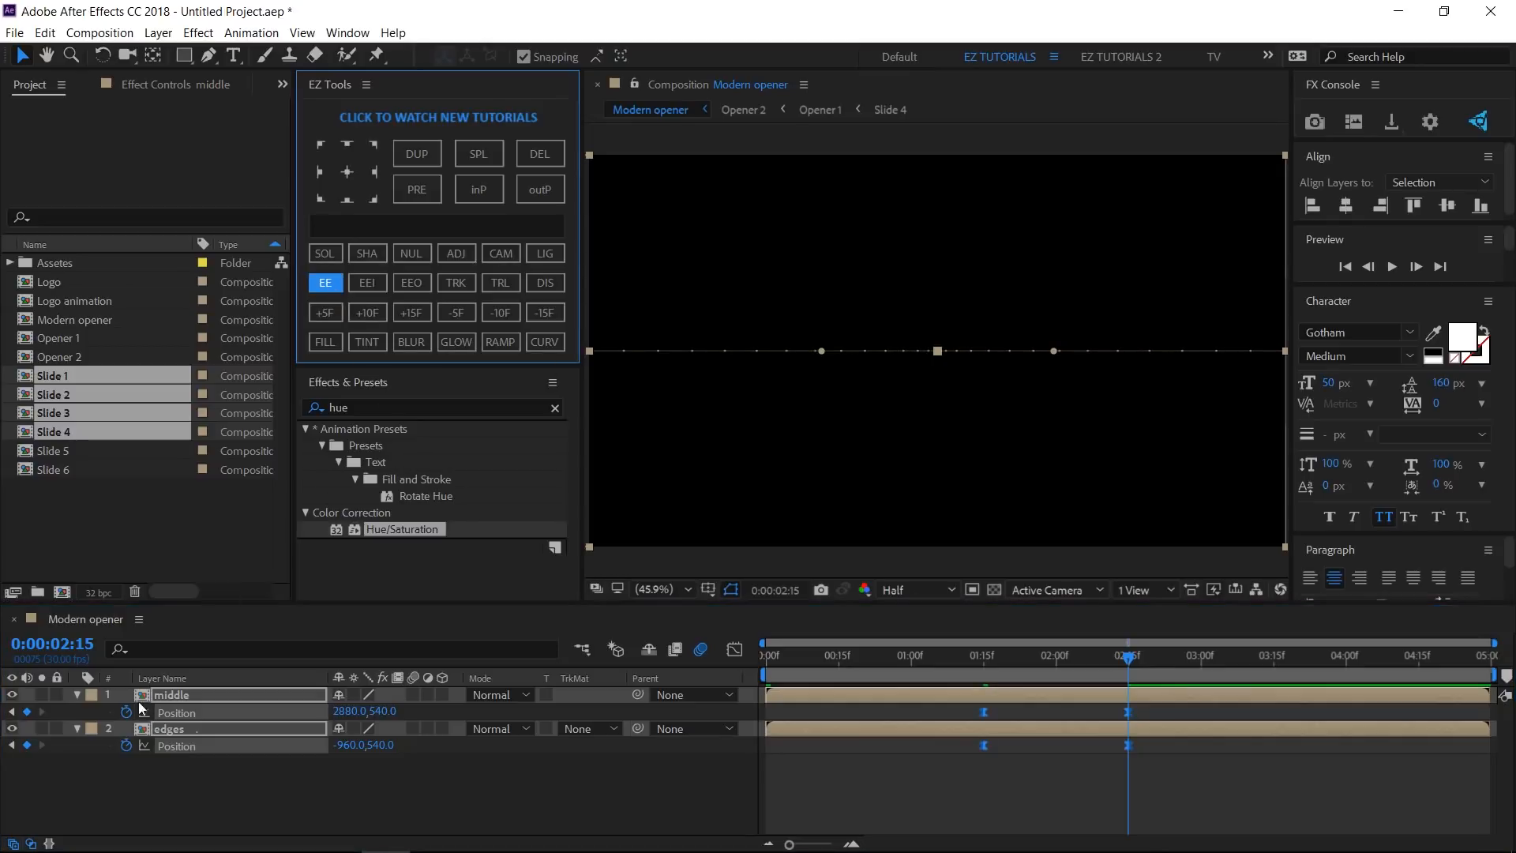
{"action": "left_click", "coordinate": [77, 696]}
{"action": "left_click", "coordinate": [91, 735]}
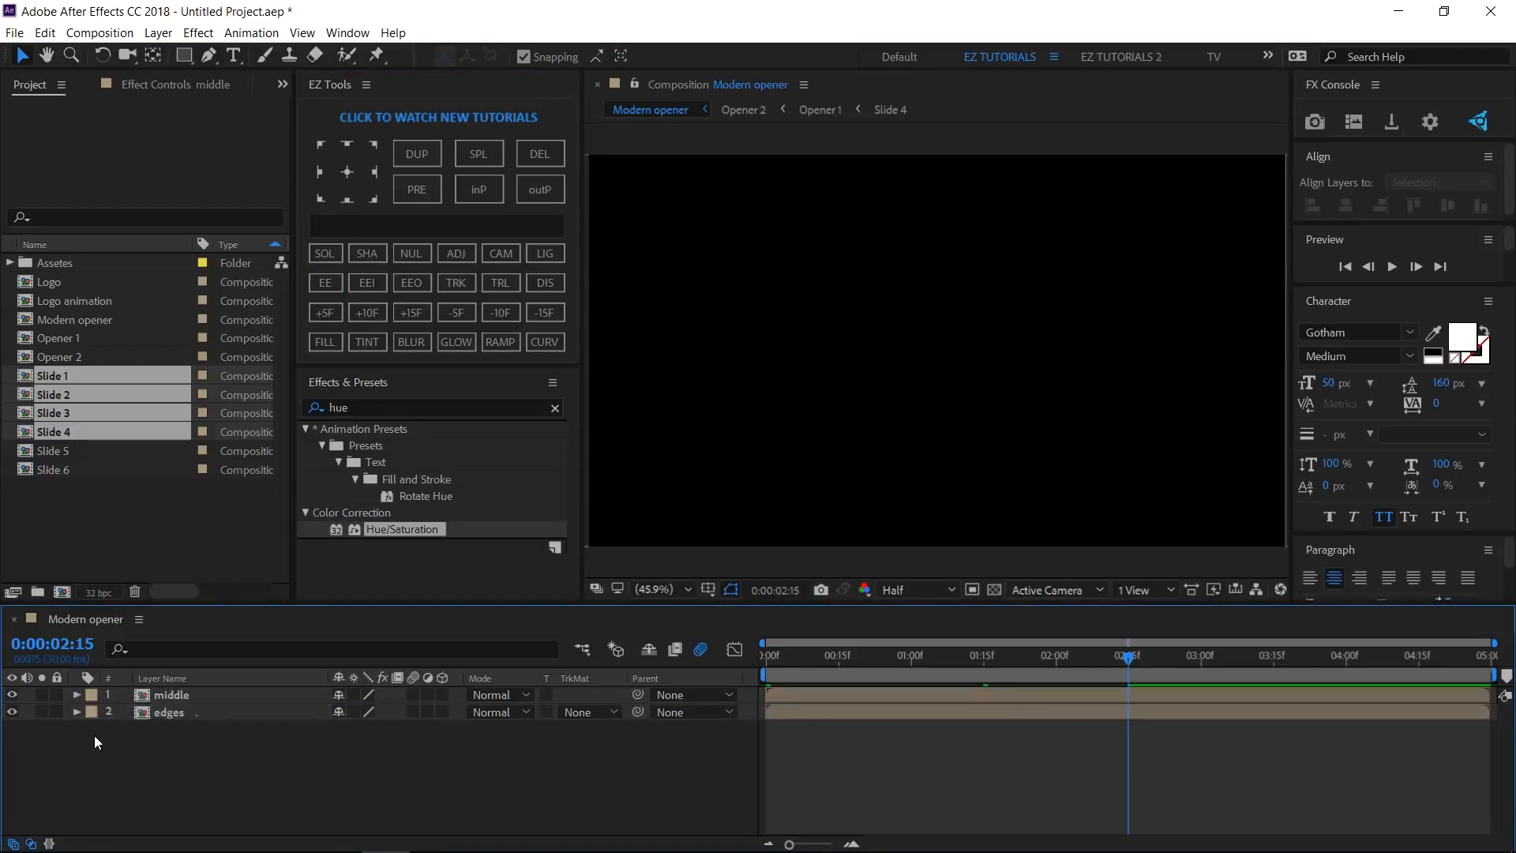
Draw a white, stroke-free rectangle about 1051 x 390 px as a new shape layer in the middle of the composition.
{"action": "left_click", "coordinate": [184, 55]}
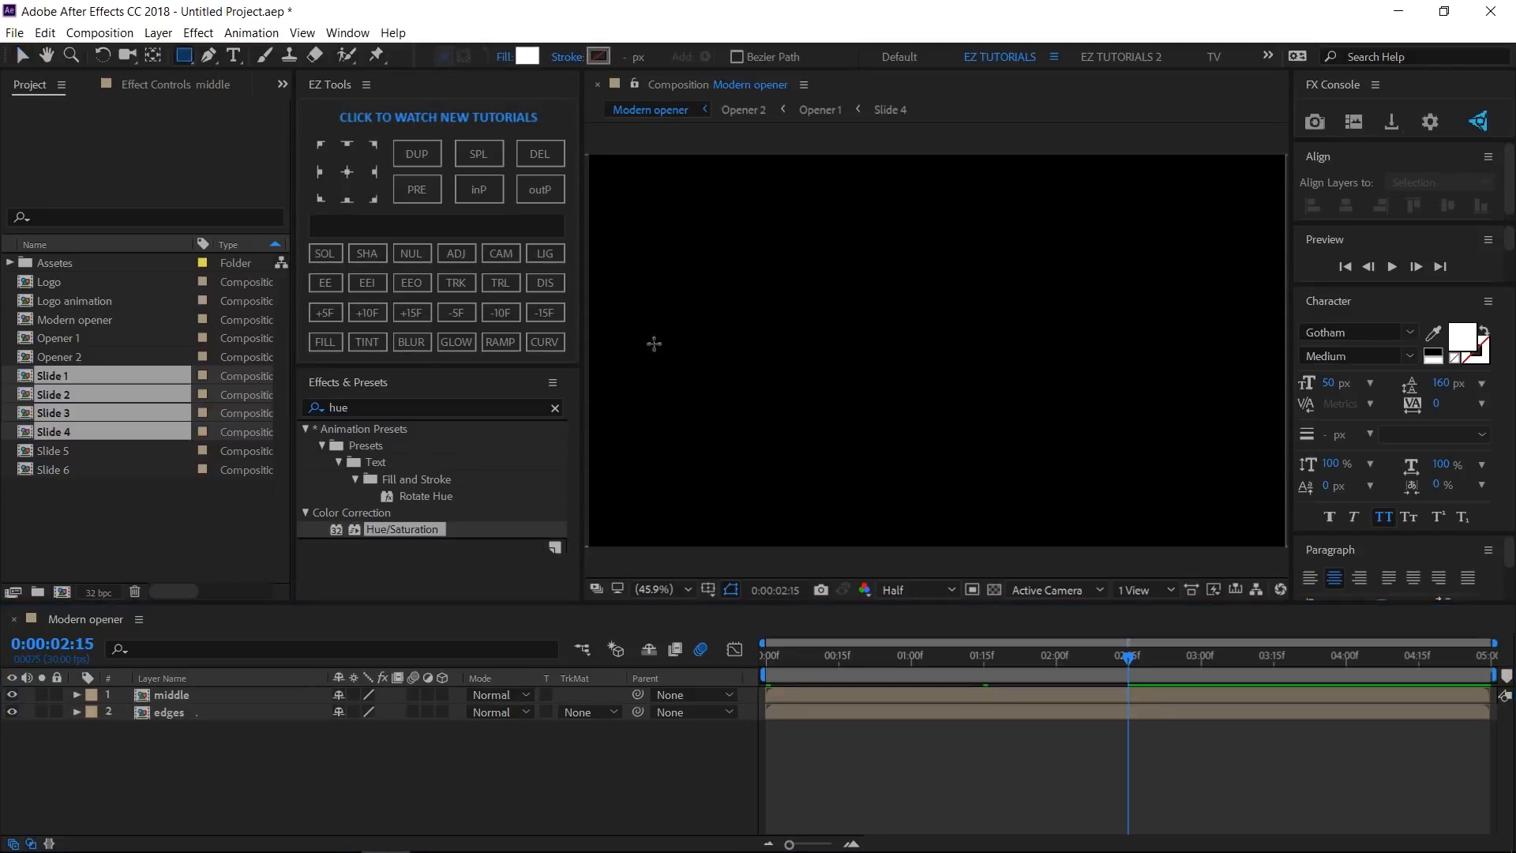
{"action": "left_click", "coordinate": [504, 57]}
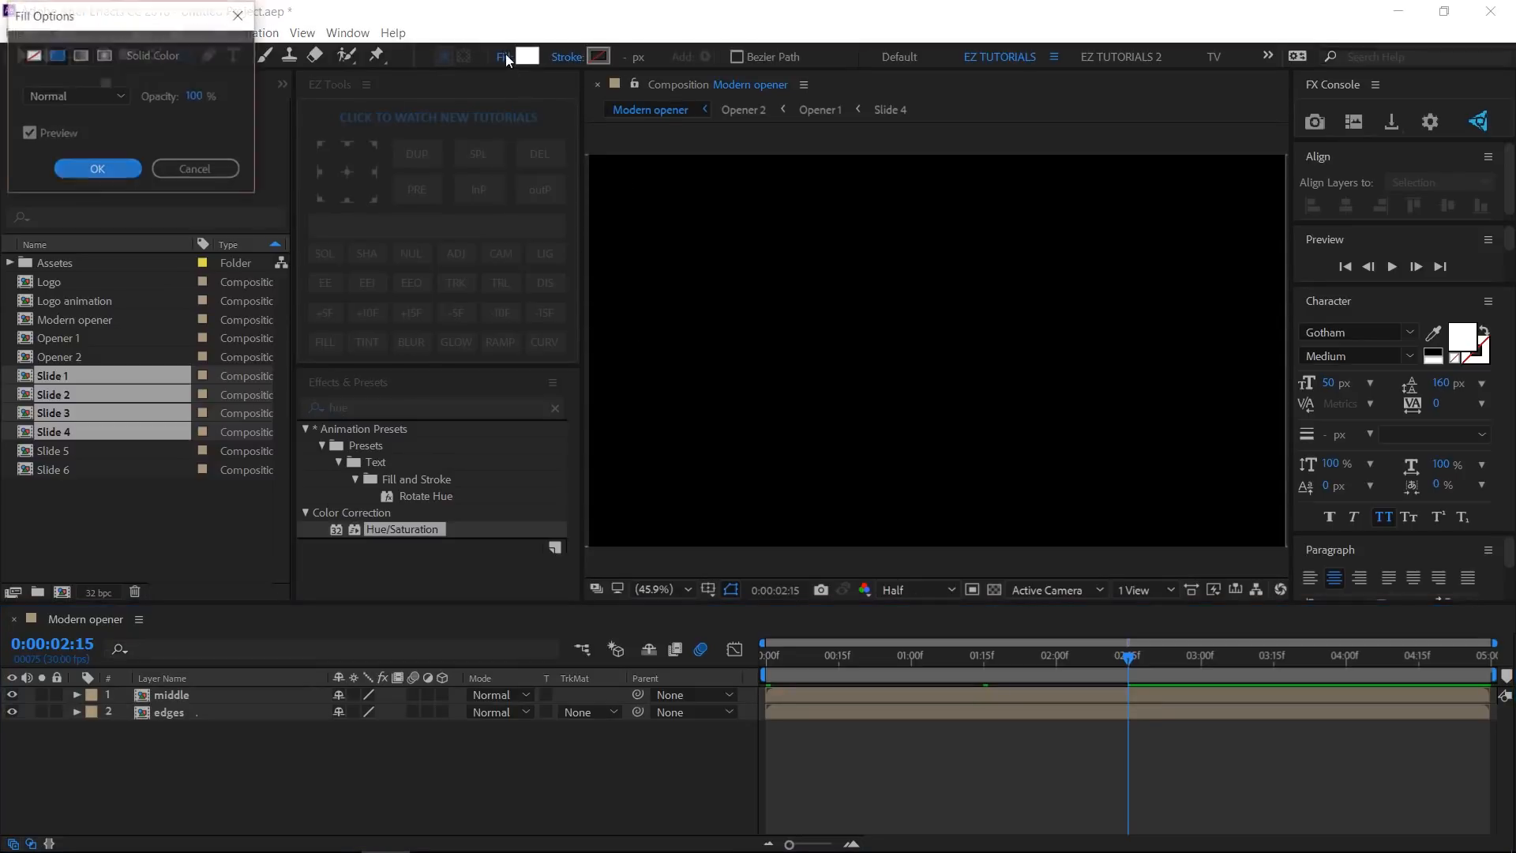
{"action": "left_click", "coordinate": [99, 169]}
{"action": "left_click", "coordinate": [559, 60]}
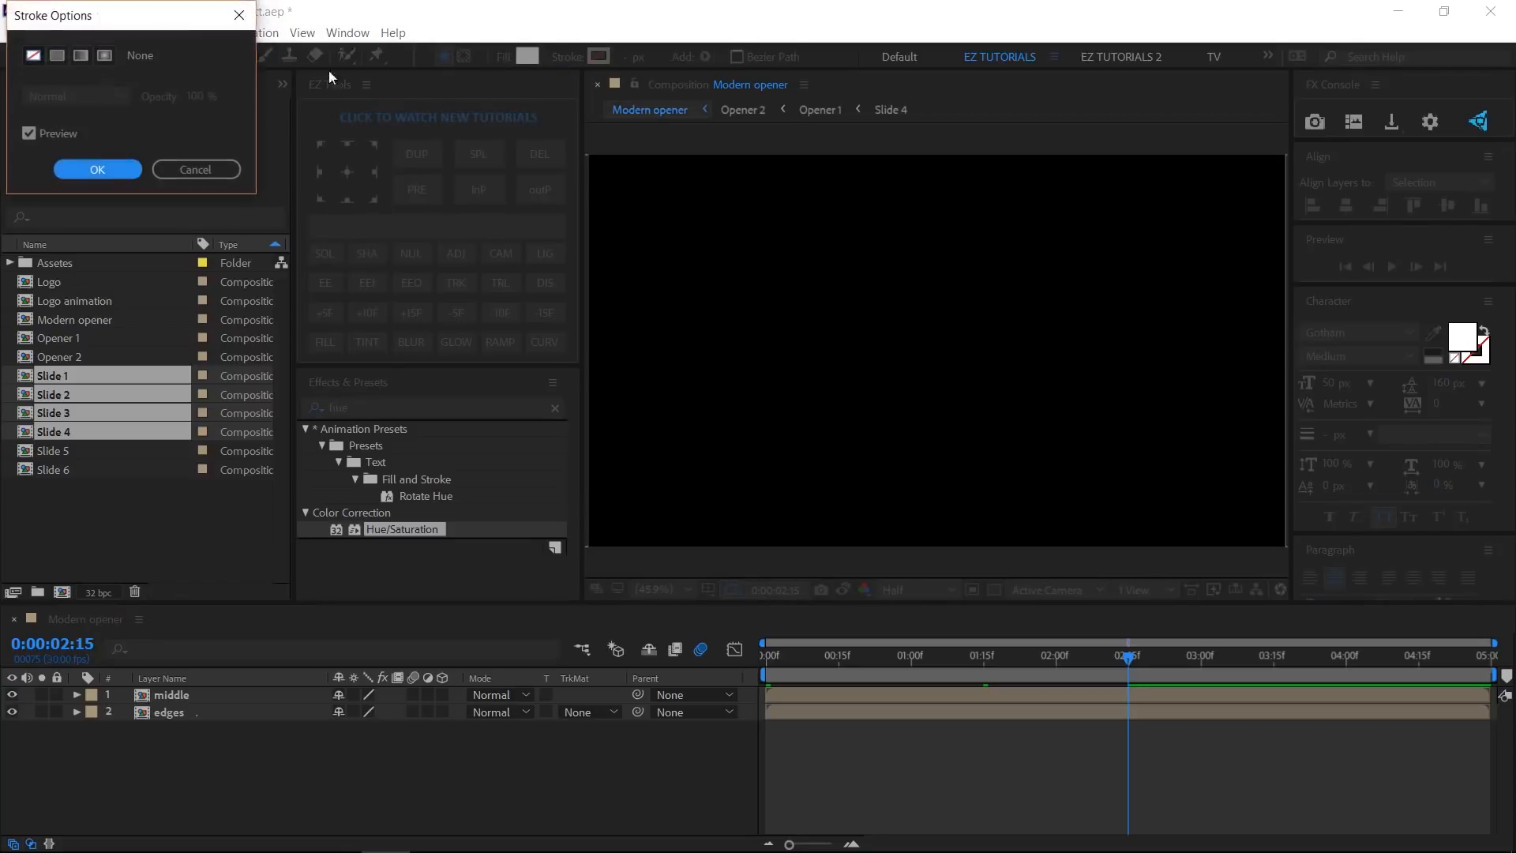
{"action": "left_click", "coordinate": [33, 56]}
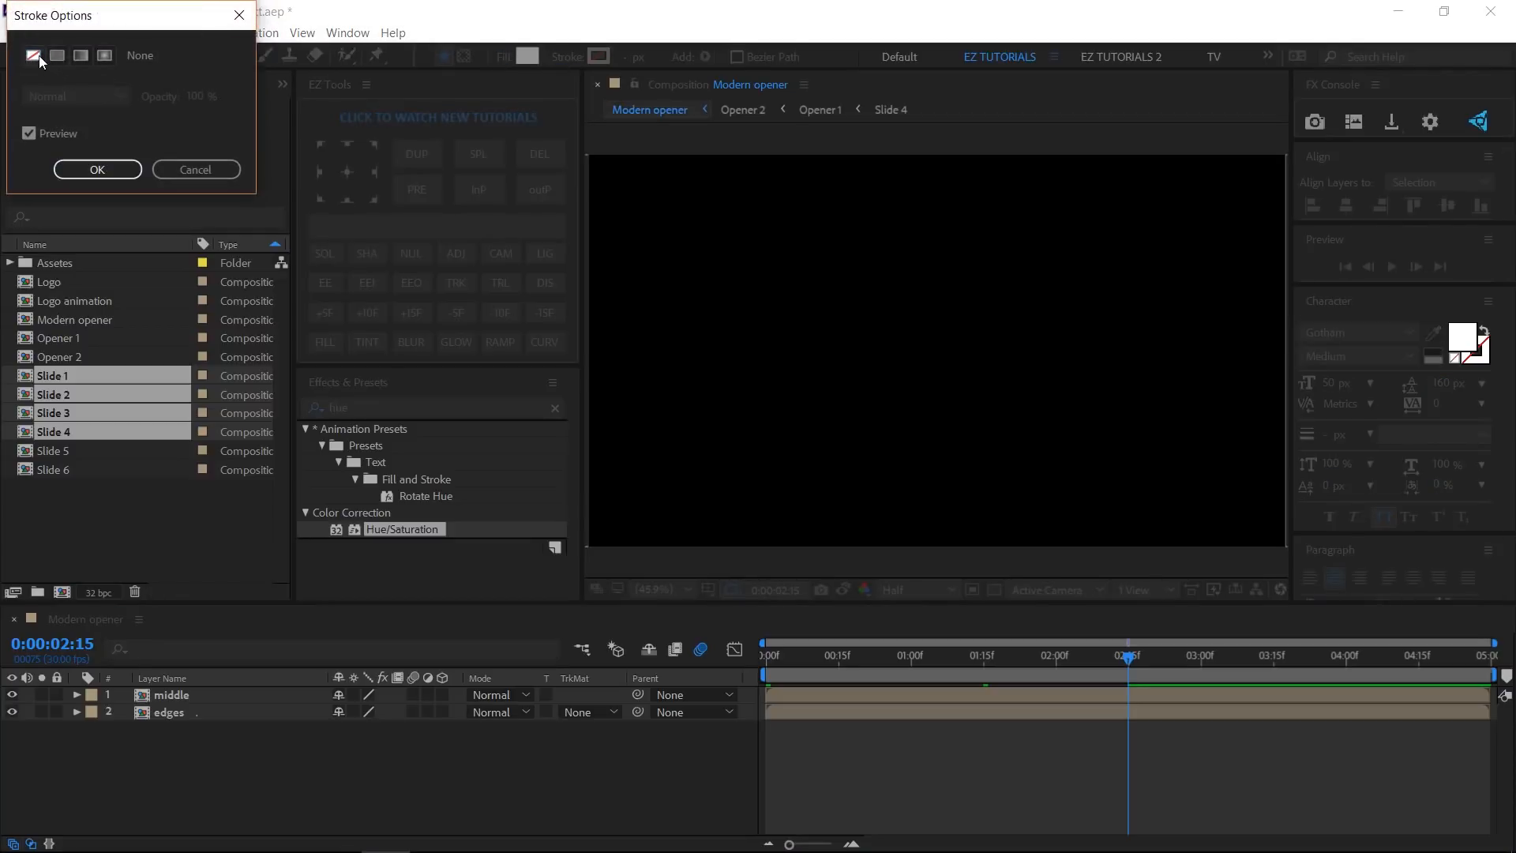
{"action": "left_click", "coordinate": [98, 169]}
{"action": "mouse_move", "coordinate": [724, 283]}
{"action": "left_mouse_down"}
{"action": "mouse_move", "coordinate": [793, 354]}
{"action": "mouse_move", "coordinate": [1106, 425]}
{"action": "left_mouse_up"}
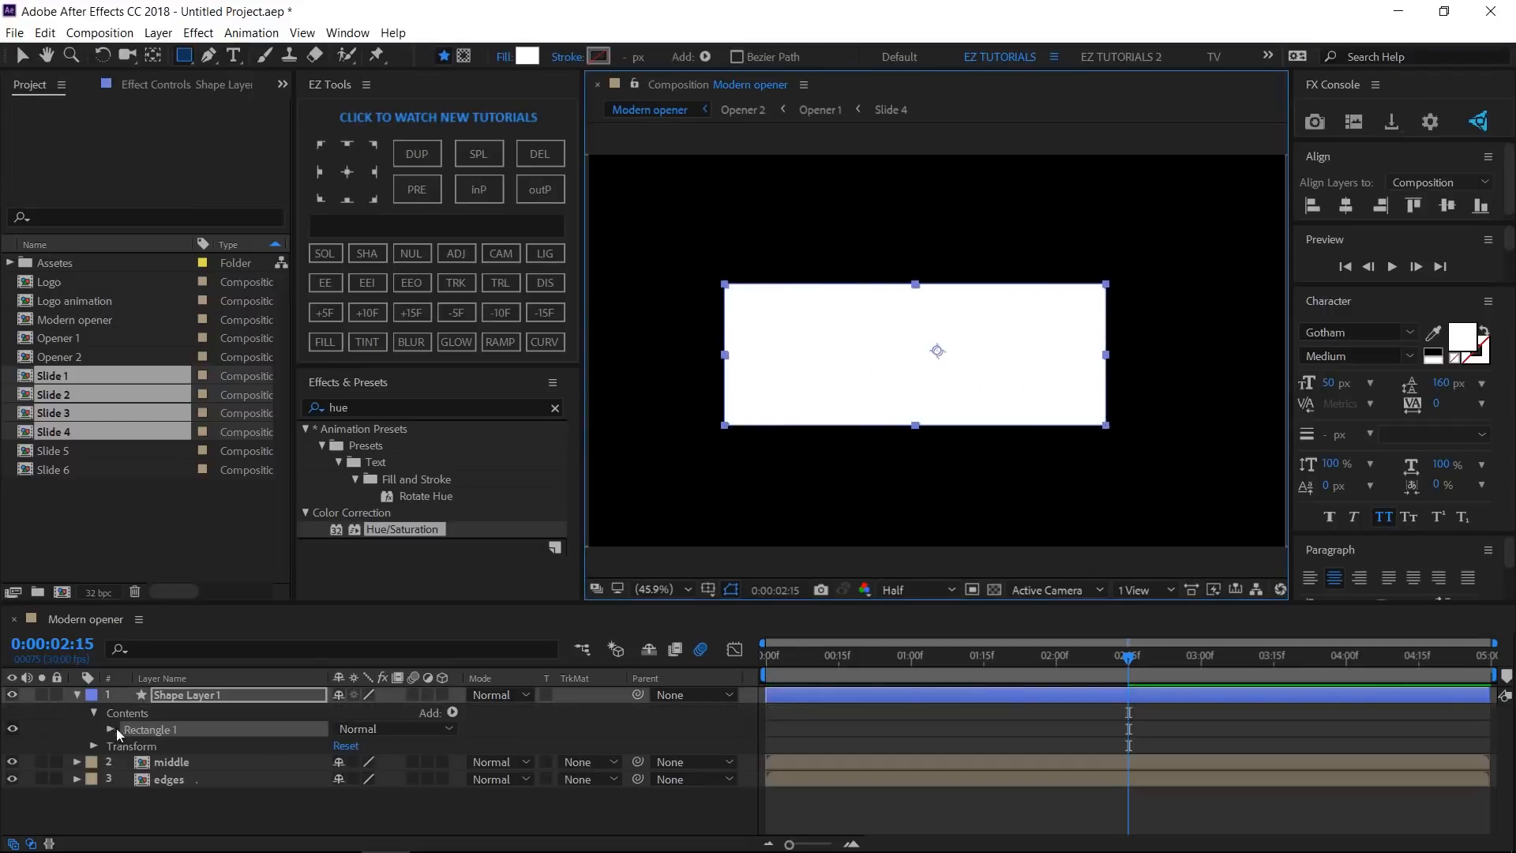
Rename the new rectangle shape layer "matte".
{"action": "left_click", "coordinate": [173, 699]}
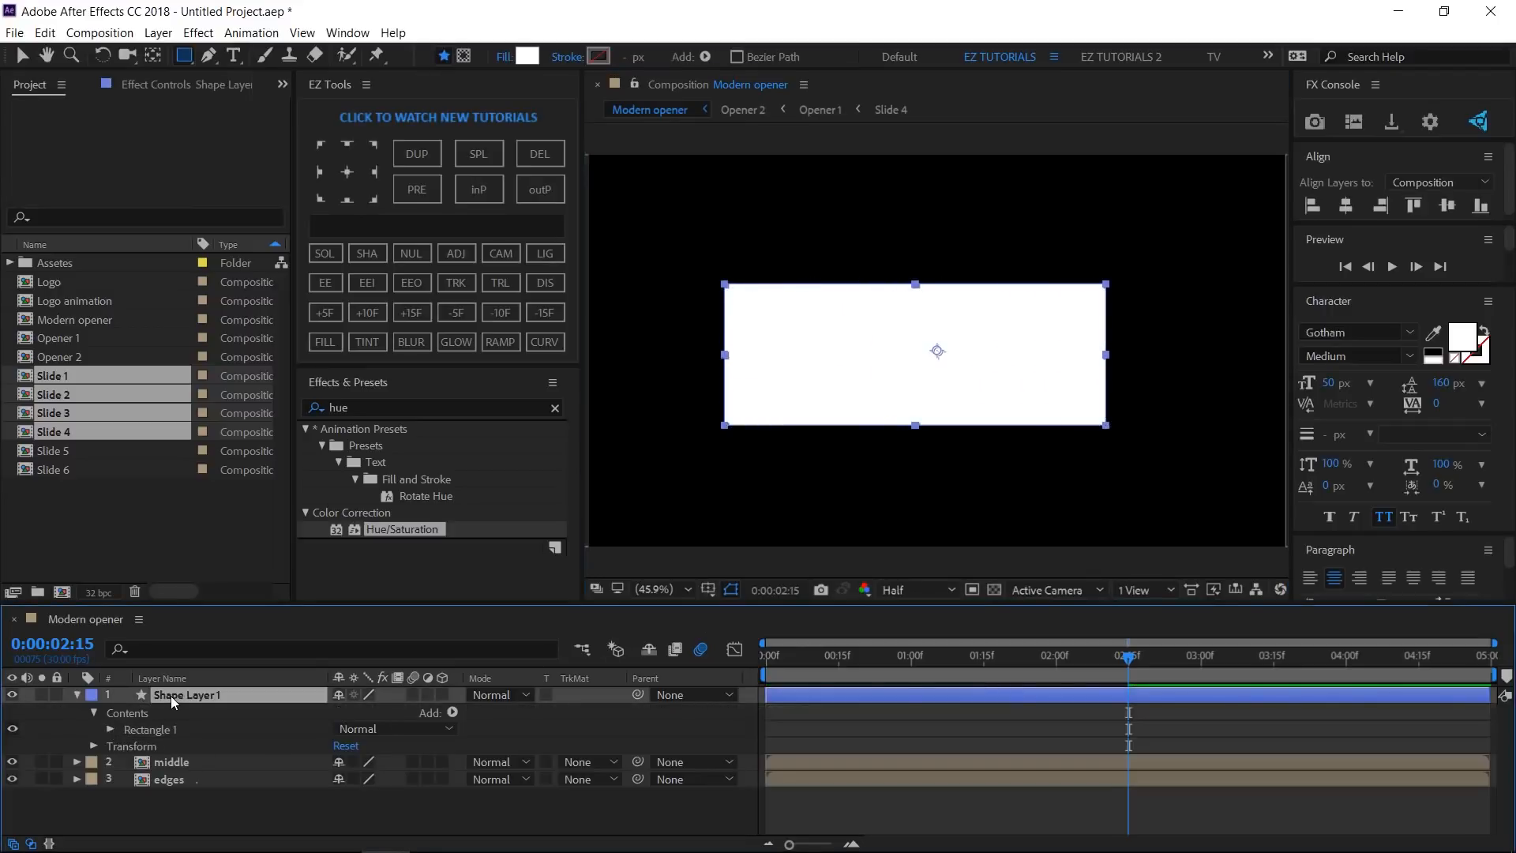
{"action": "key", "text": "Return"}
{"action": "type", "text": "matte"}
Set the size of the matte layer's rectangle path to 1920 by 360, with width and height unlinked.
{"action": "left_click", "coordinate": [111, 729]}
{"action": "left_click", "coordinate": [124, 746]}
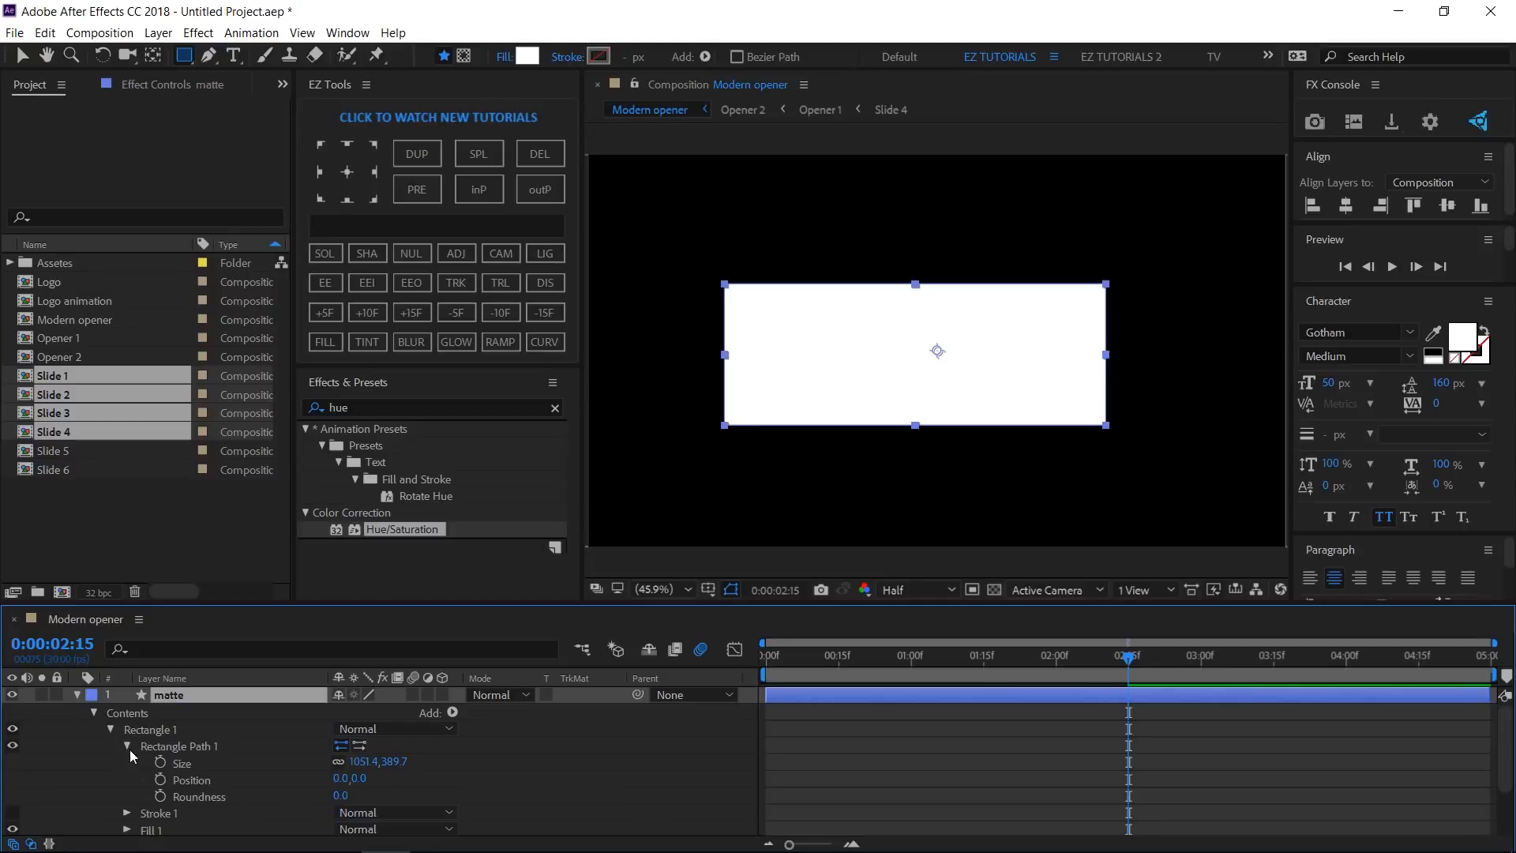
{"action": "left_click", "coordinate": [360, 763]}
{"action": "type", "text": "1920"}
{"action": "key", "text": "Tab"}
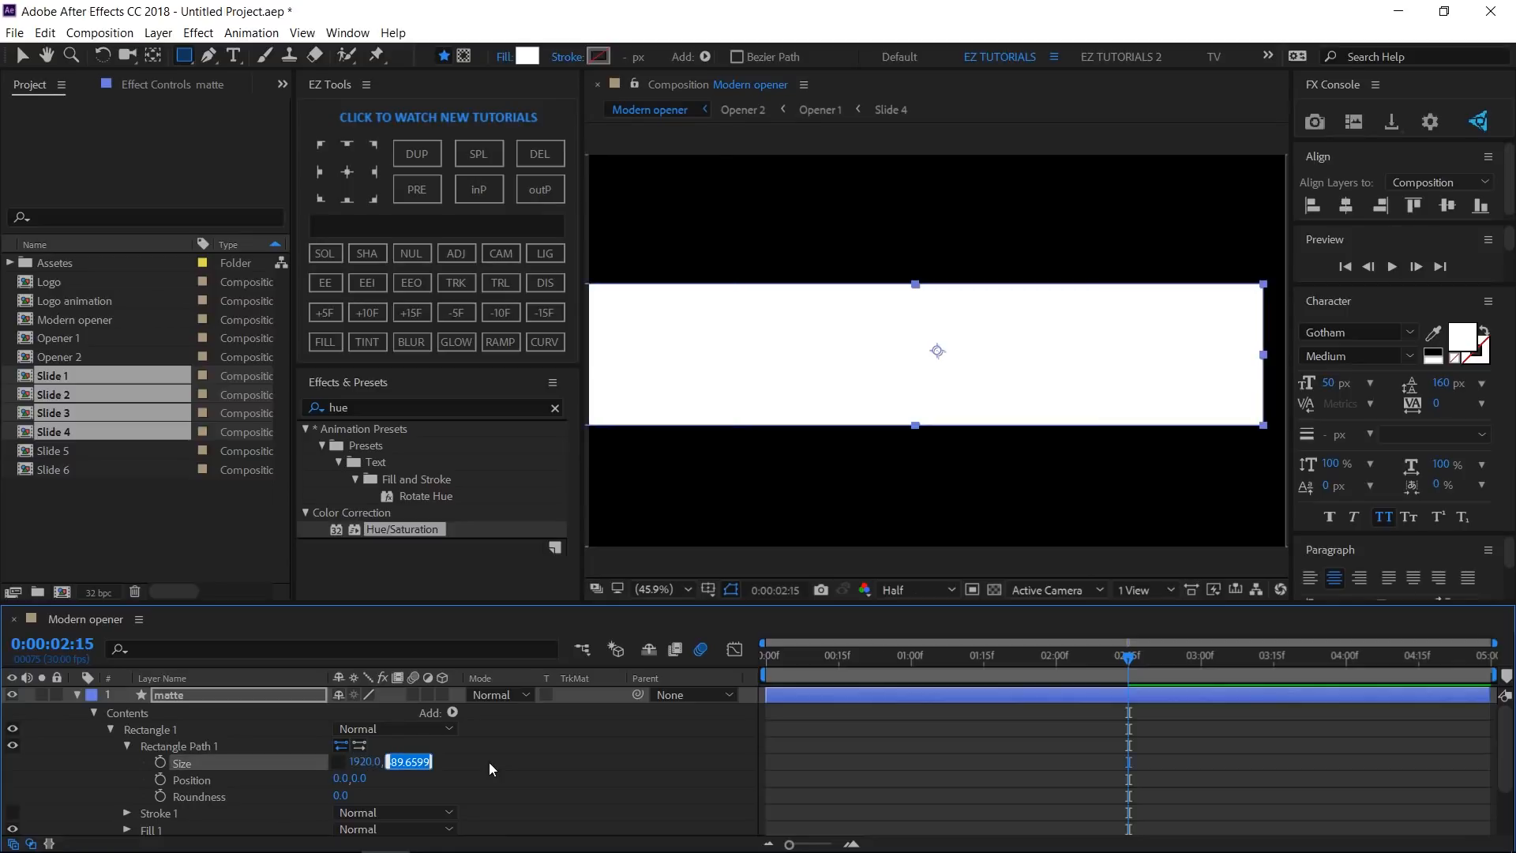
{"action": "type", "text": "360"}
{"action": "key", "text": "Return"}
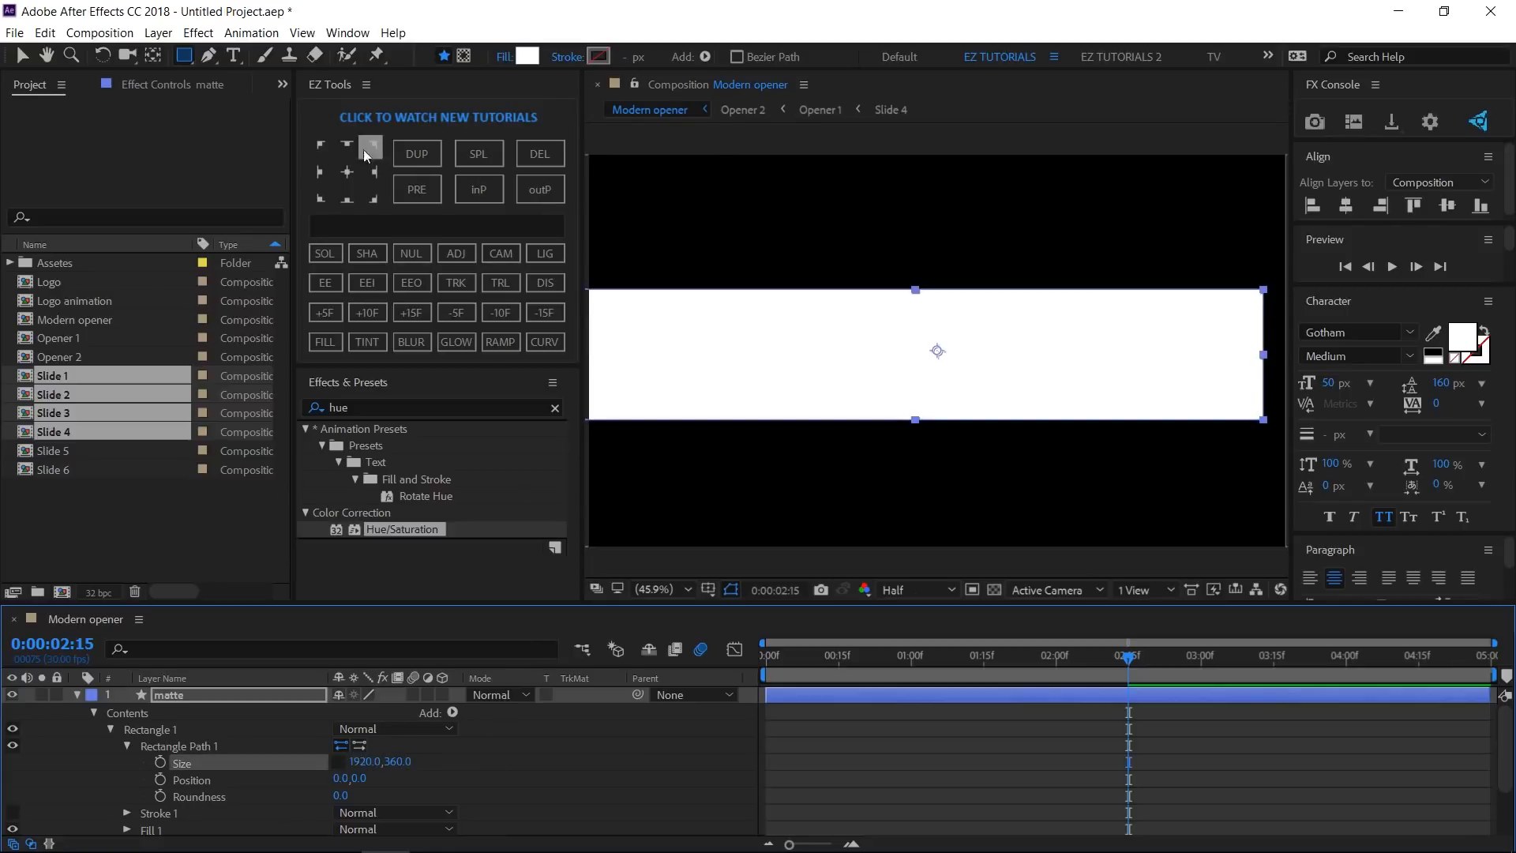
Center the matte layer's anchor point and align the layer horizontally to the composition's center, leaving the layer collapsed.
{"action": "left_click", "coordinate": [349, 172]}
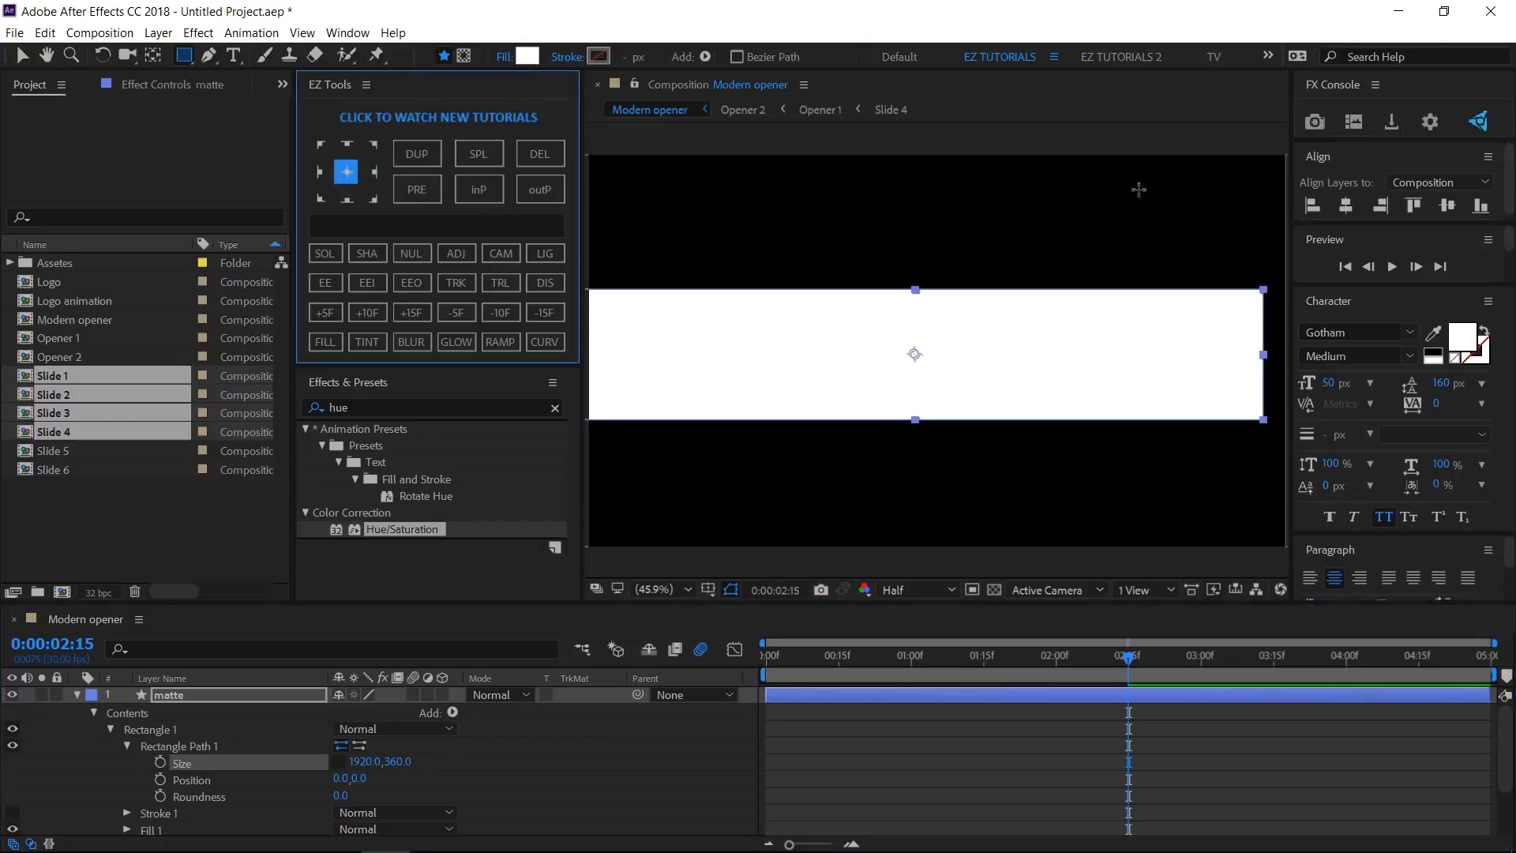
{"action": "left_click", "coordinate": [1349, 204]}
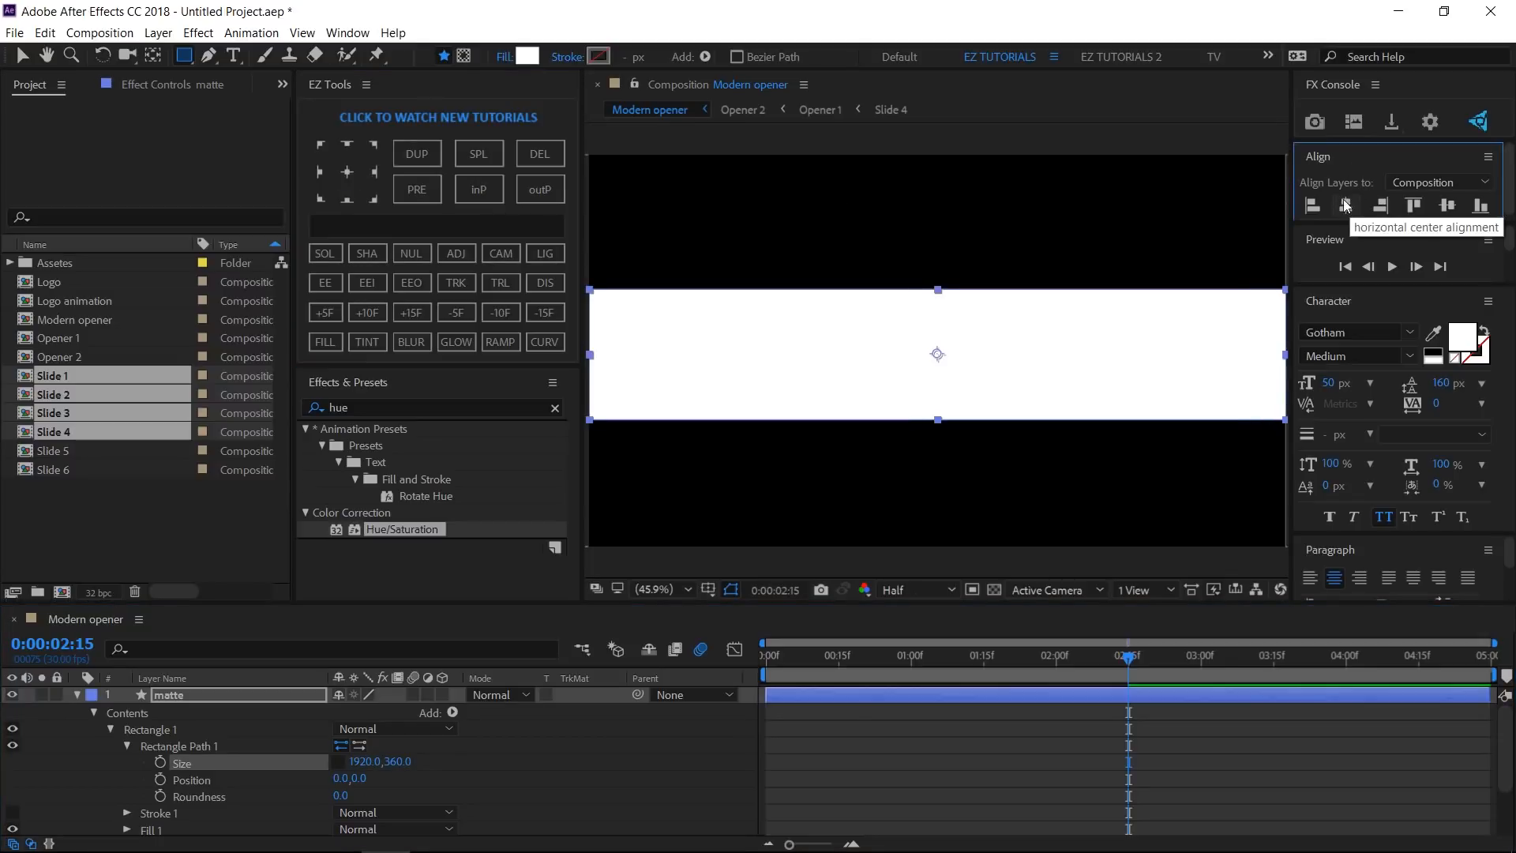
{"action": "left_click", "coordinate": [77, 695]}
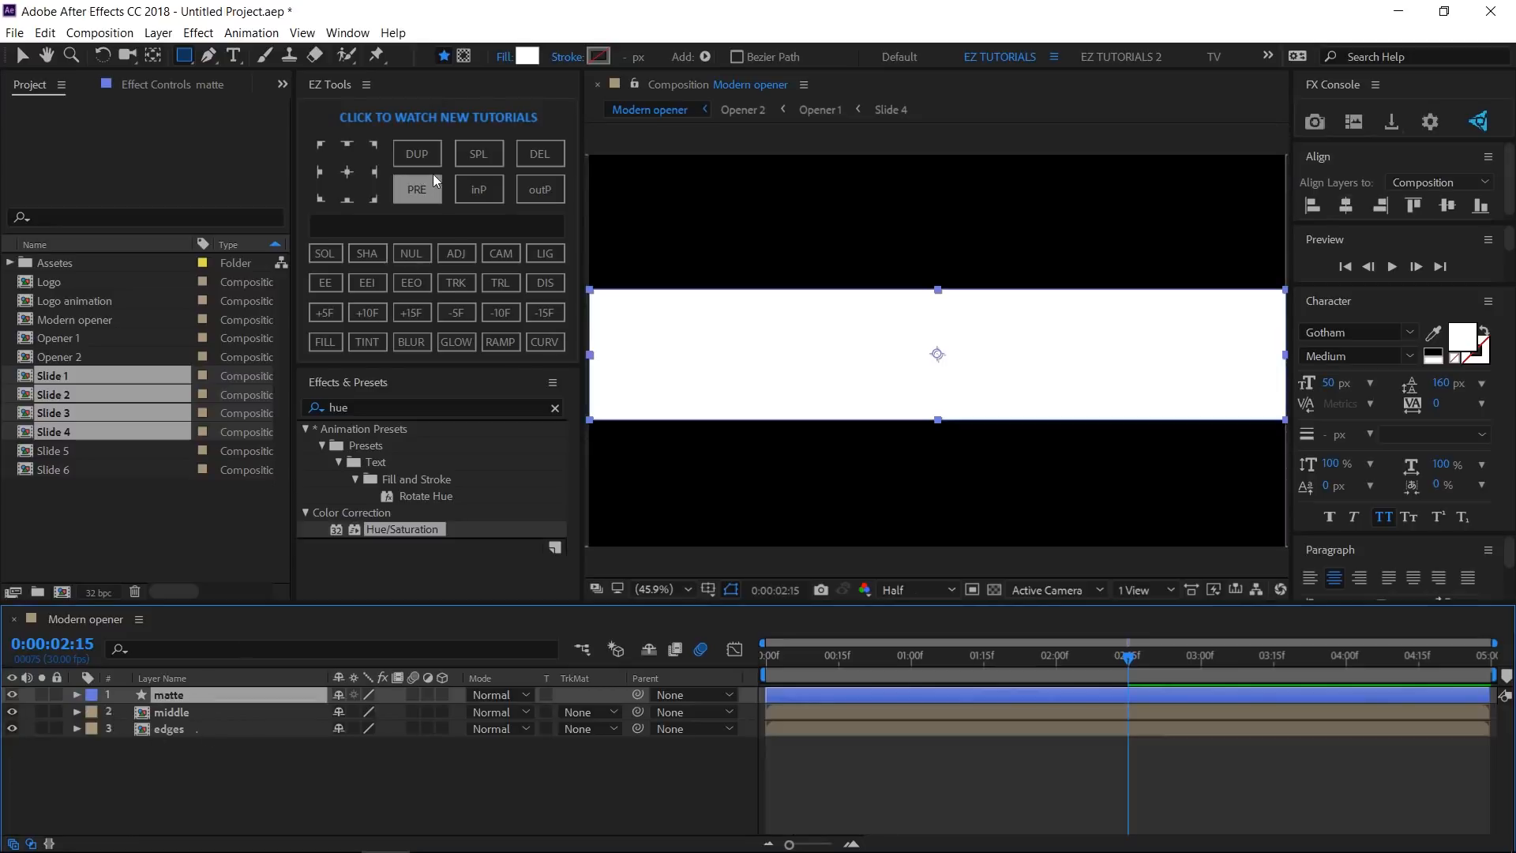
Duplicate the matte so one copy sits directly above each opener layer, using Alpha Inverted Matte for edges and Alpha Matte for middle.
{"action": "left_click", "coordinate": [420, 154]}
{"action": "left_click_drag", "start_coordinate": [198, 711], "coordinate": [206, 732]}
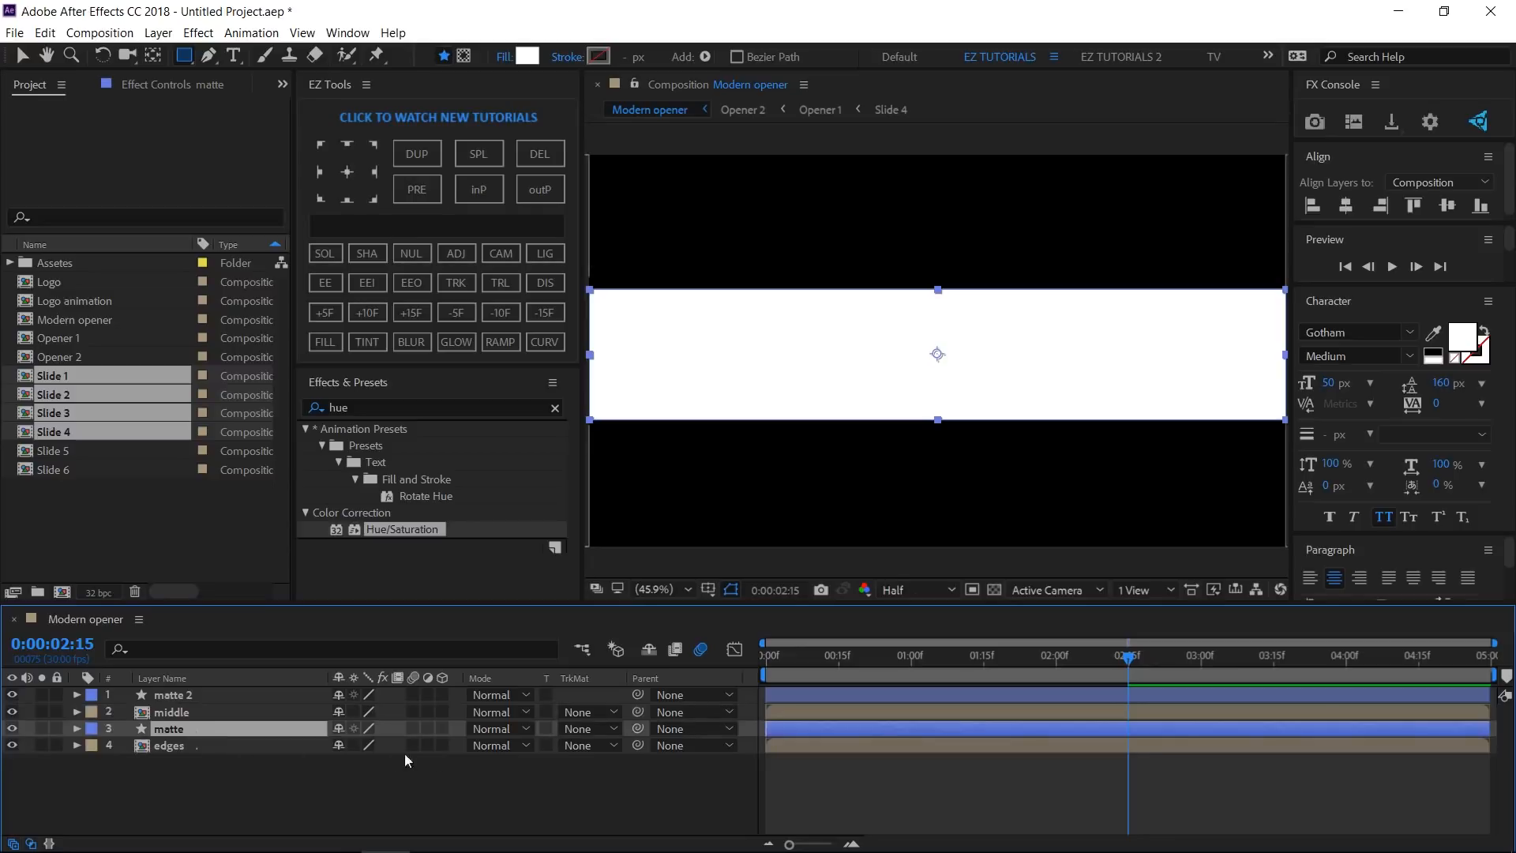
{"action": "left_click", "coordinate": [594, 747]}
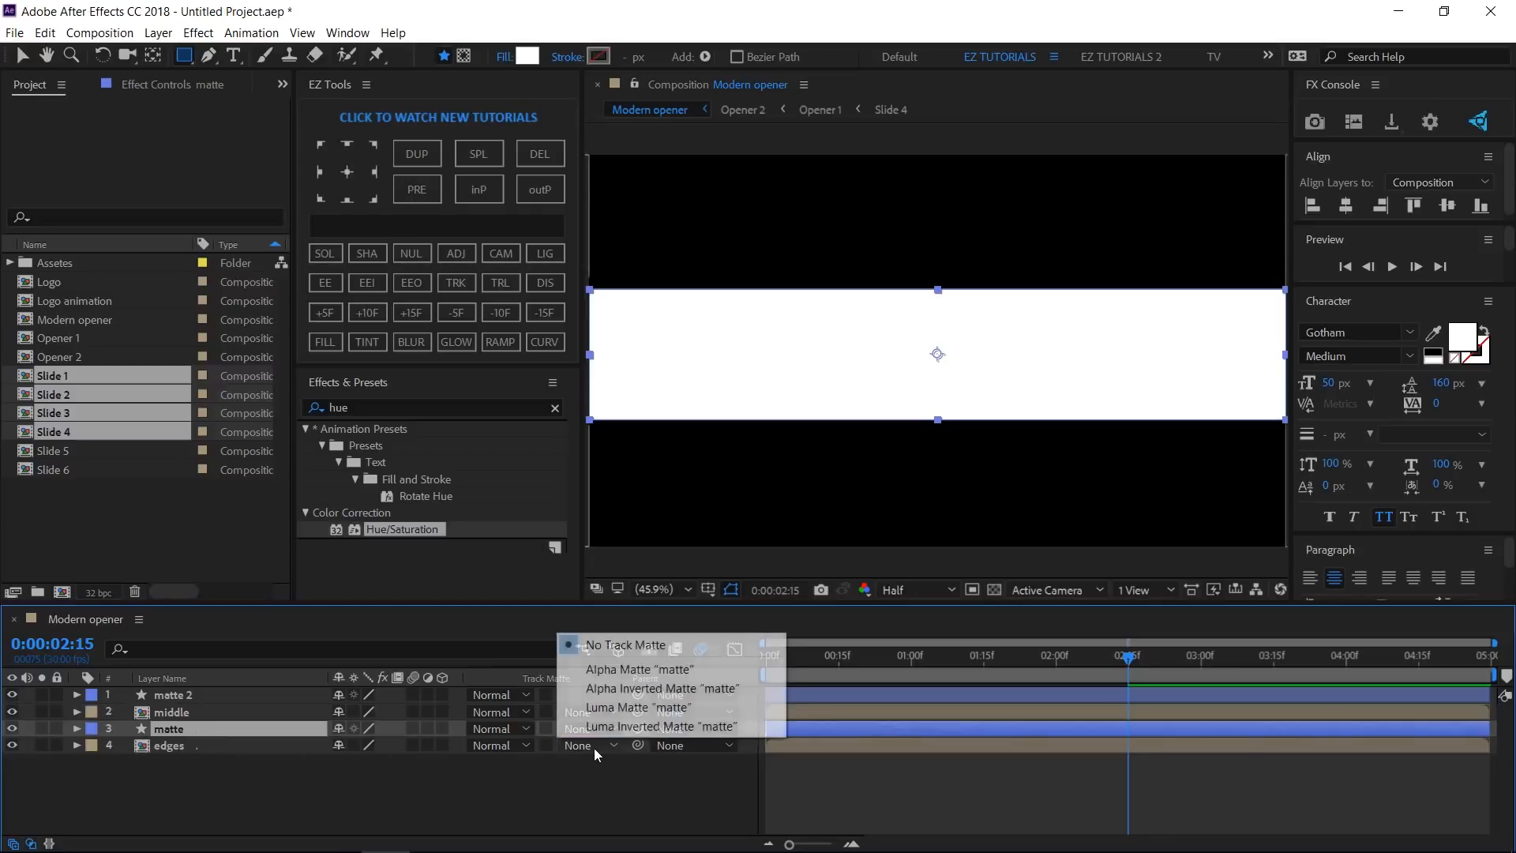
{"action": "left_click", "coordinate": [640, 688]}
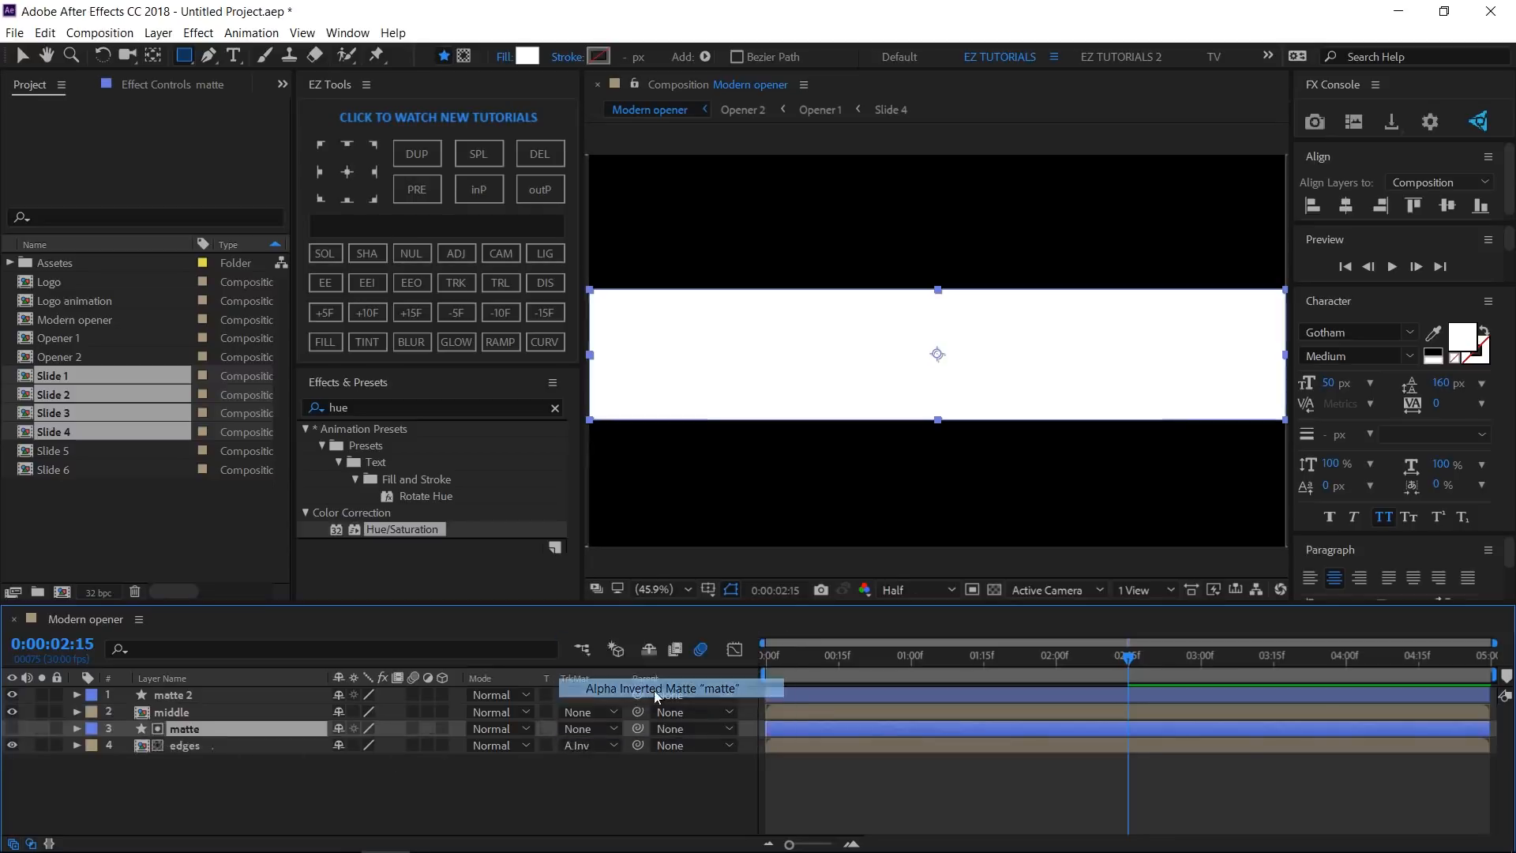
{"action": "left_click", "coordinate": [604, 712]}
{"action": "left_click", "coordinate": [618, 756]}
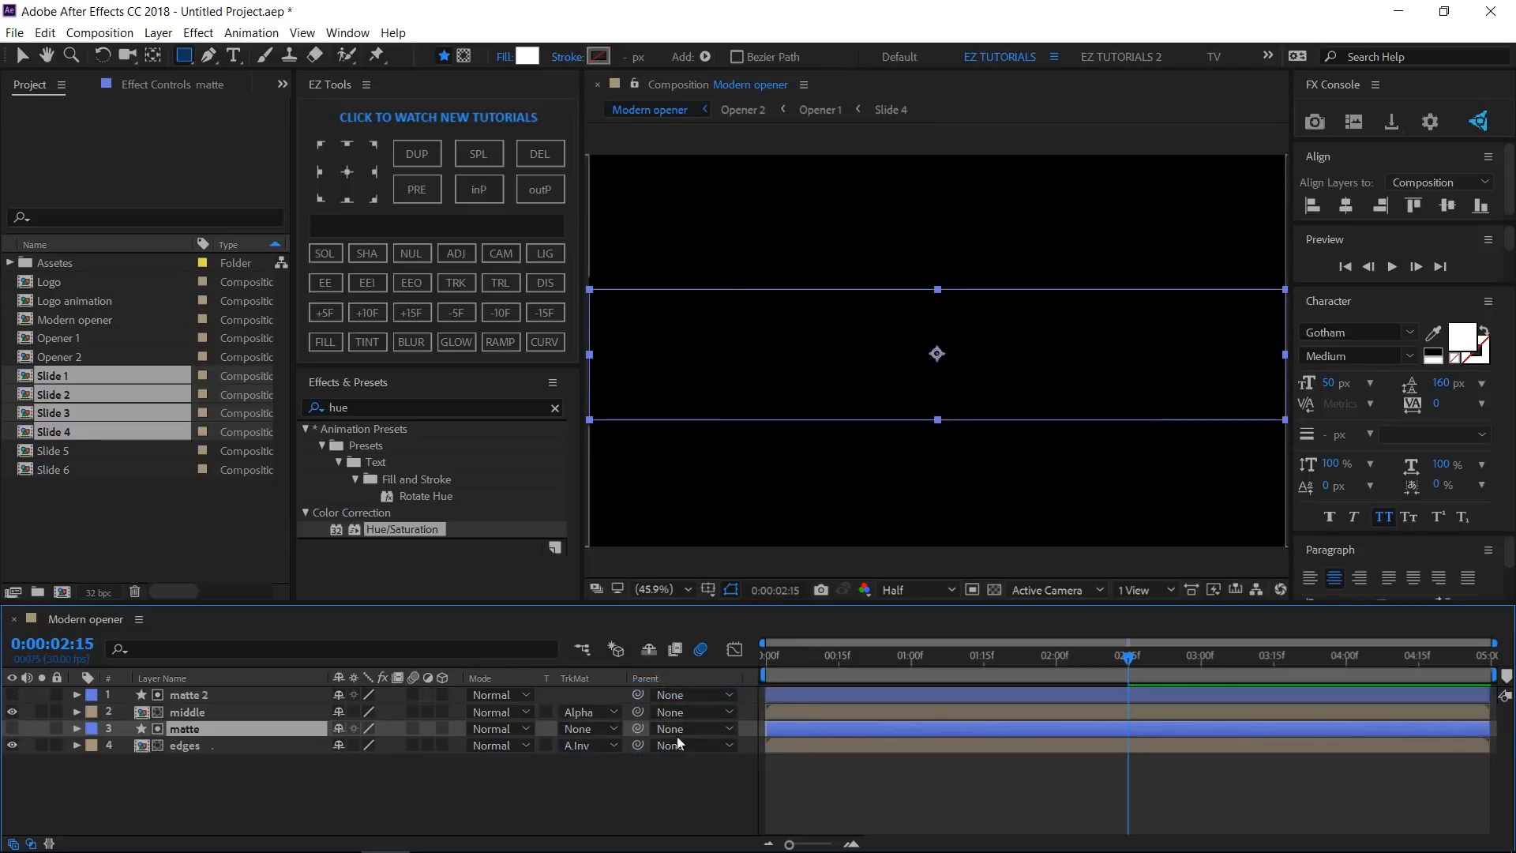
Enable motion blur on both matte layers, middle and edges, and return the playhead to 0:00:00:00.
{"action": "left_click_drag", "start_coordinate": [1128, 662], "coordinate": [1013, 662]}
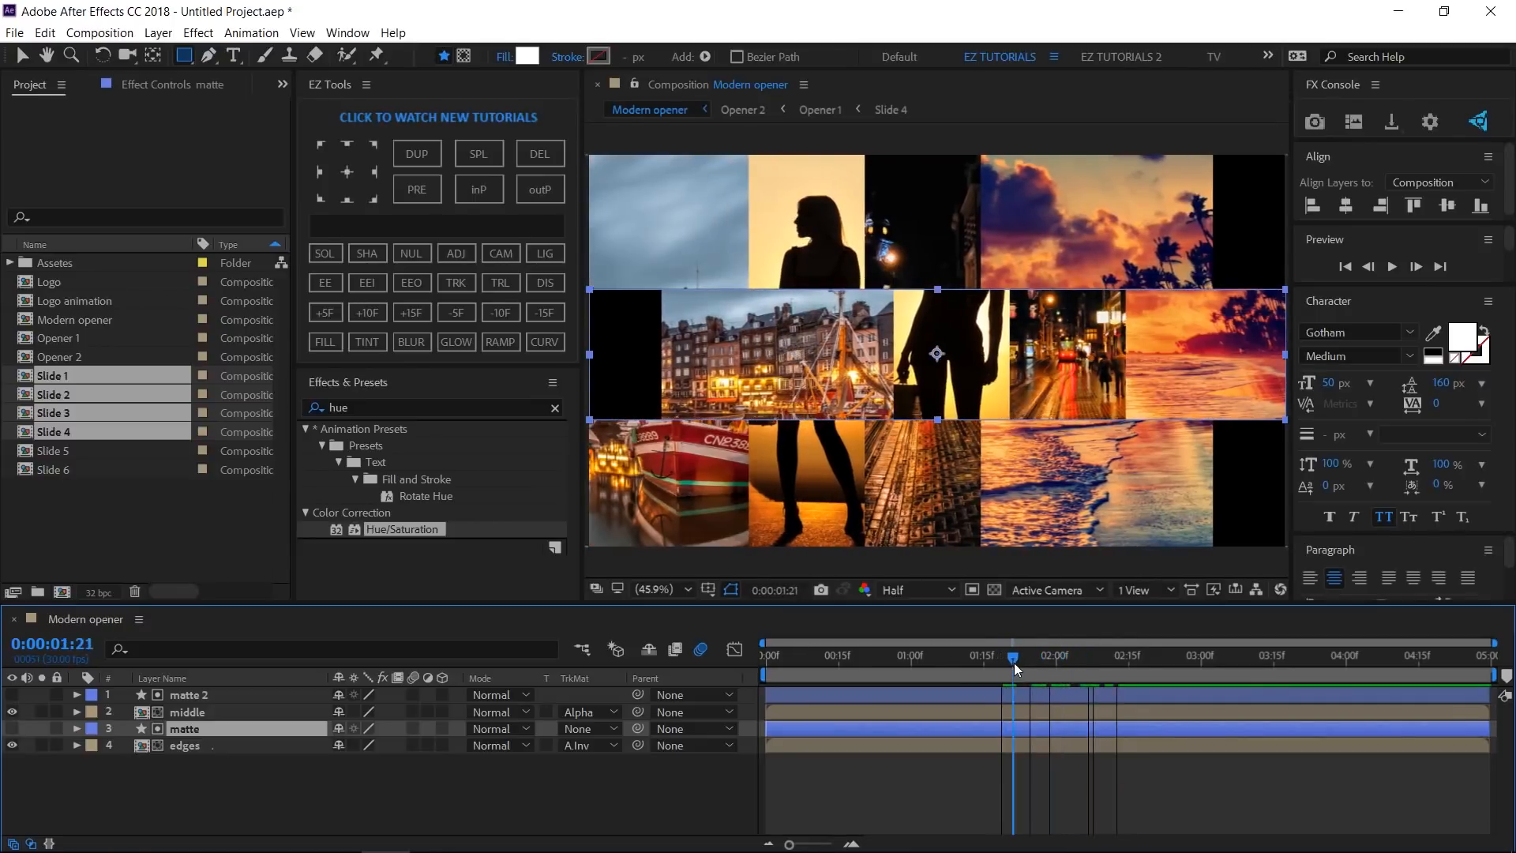
{"action": "left_click_drag", "start_coordinate": [410, 696], "coordinate": [411, 726]}
{"action": "left_click", "coordinate": [414, 745]}
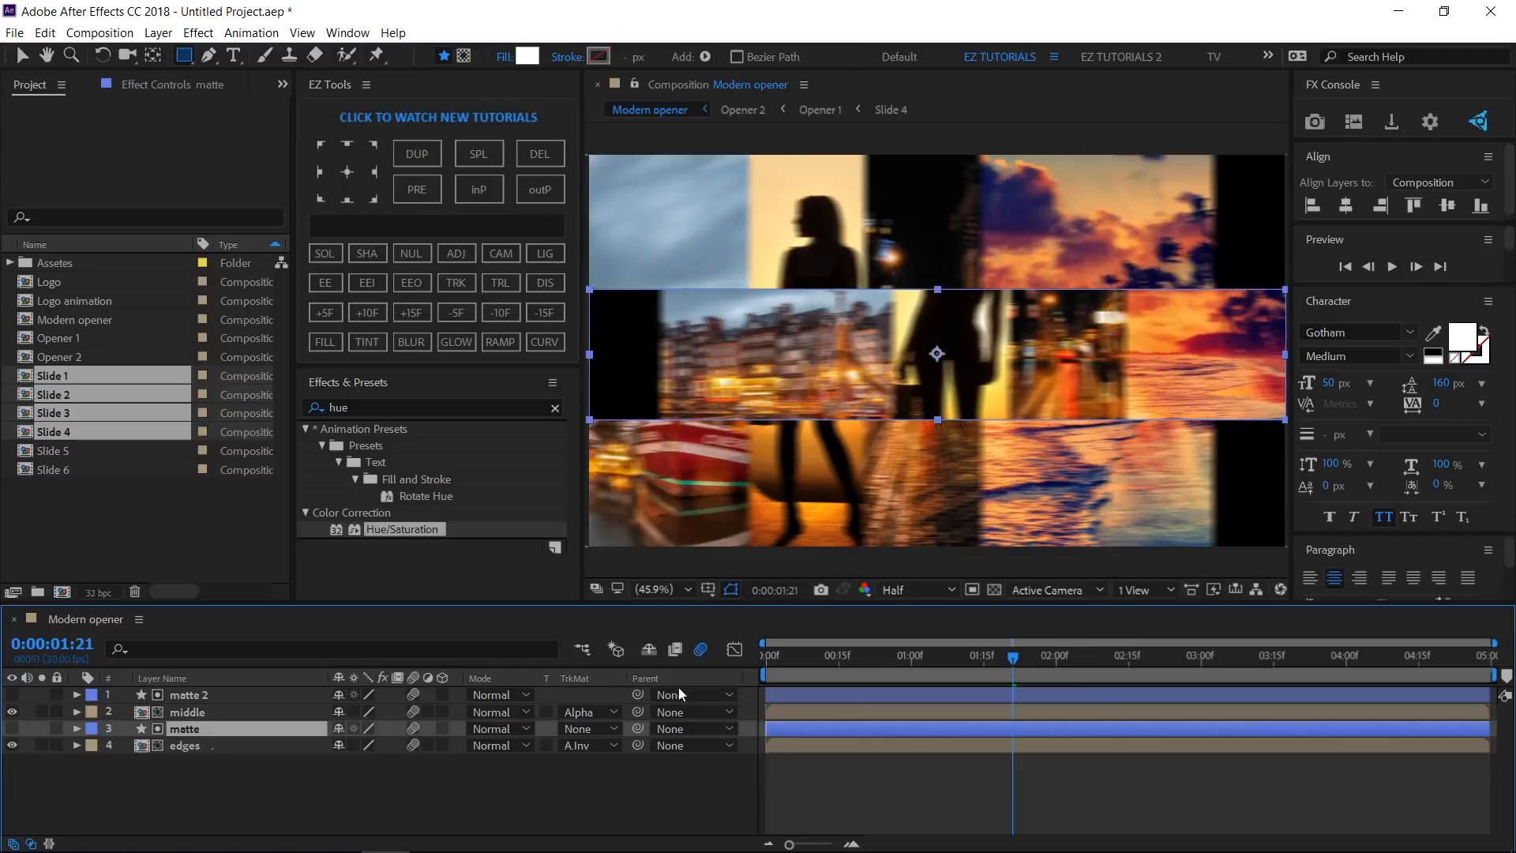
{"action": "left_click", "coordinate": [130, 763]}
{"action": "left_click_drag", "start_coordinate": [788, 657], "coordinate": [708, 667]}
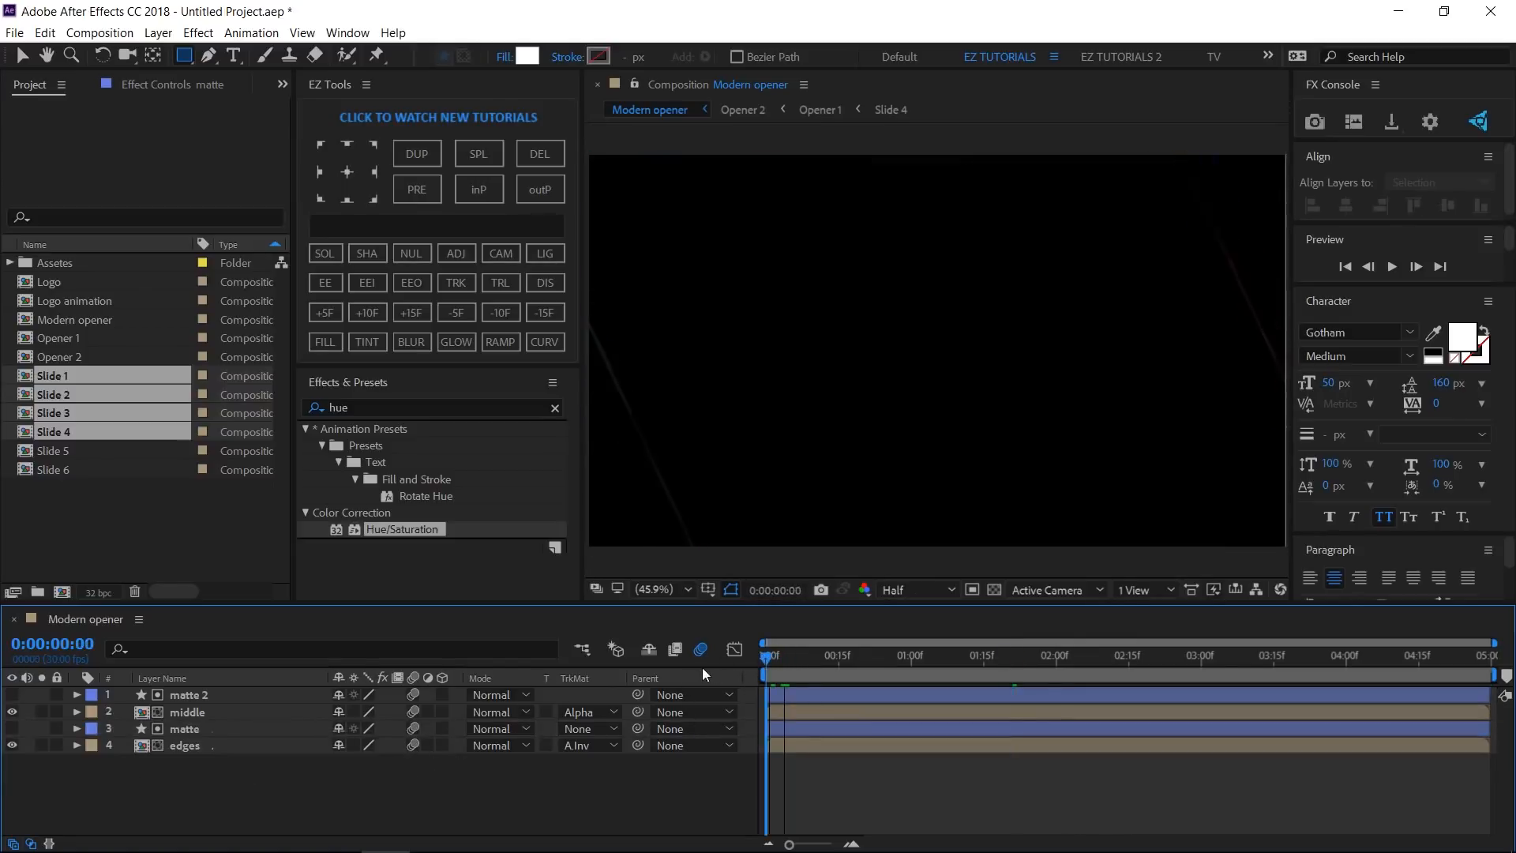
Add Slide 5 and Slide 6 above the existing layers, with Logo animation on top of them.
{"action": "left_click", "coordinate": [68, 452]}
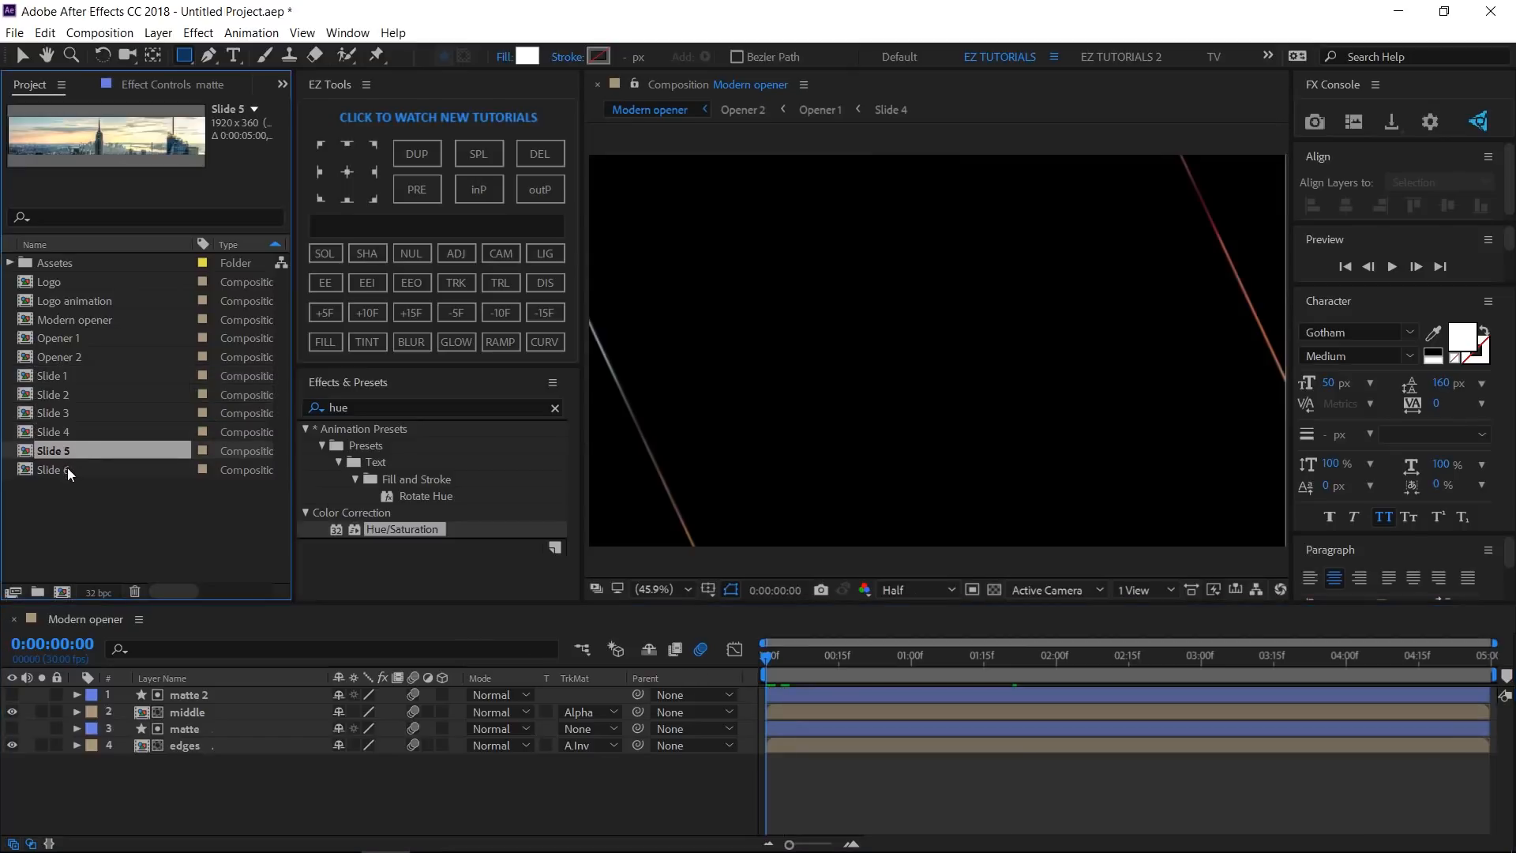
{"action": "left_click", "coordinate": [68, 469], "text": "shift"}
{"action": "left_click_drag", "start_coordinate": [67, 469], "coordinate": [106, 695]}
{"action": "left_click_drag", "start_coordinate": [79, 297], "coordinate": [157, 689]}
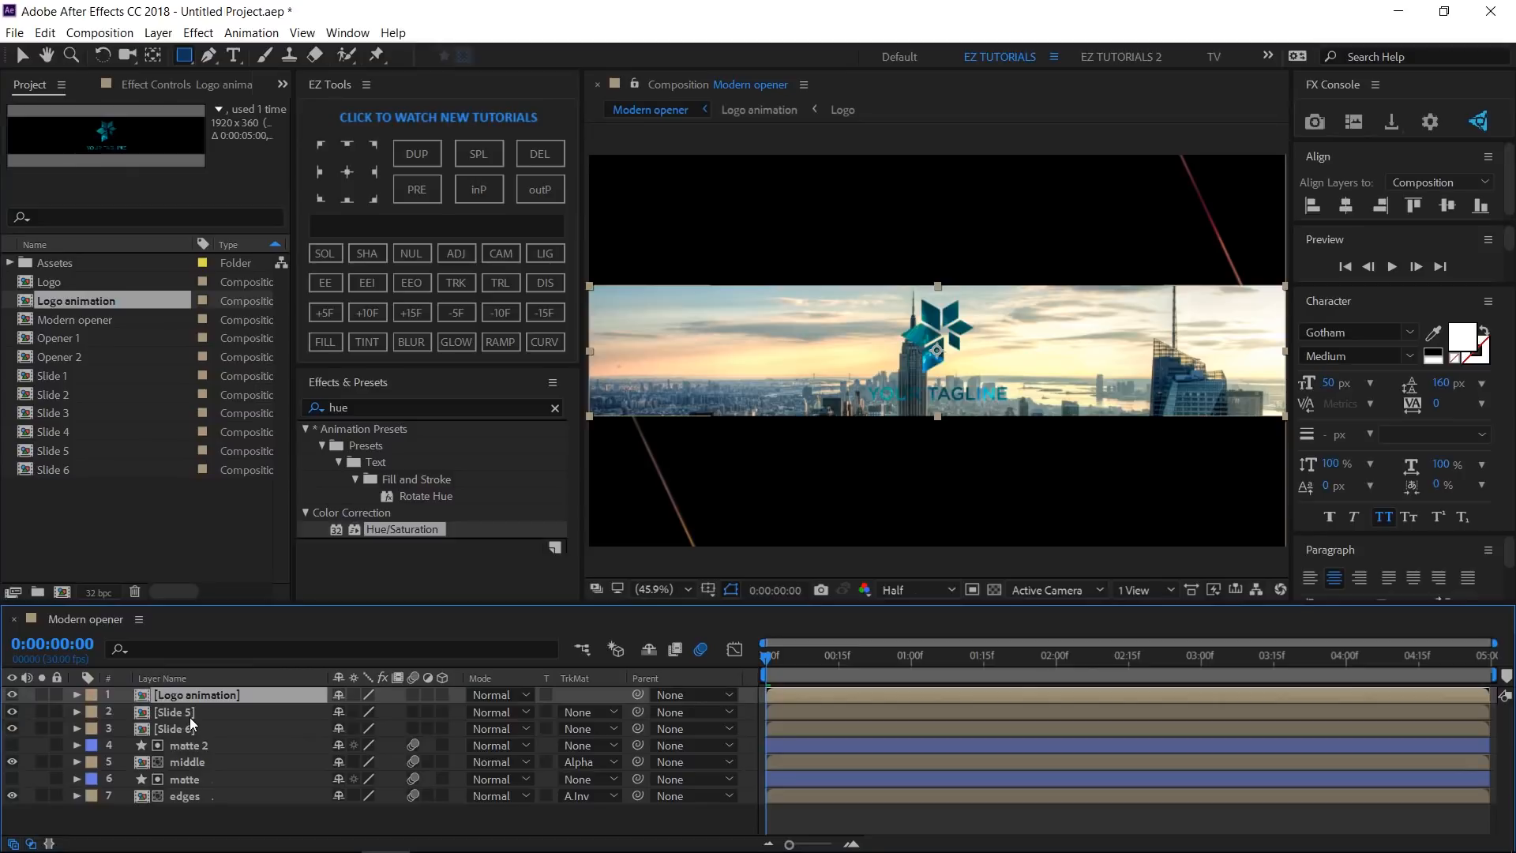
Align Slide 5 to the top edge of the composition and Slide 6 to the bottom edge.
{"action": "left_click", "coordinate": [186, 712]}
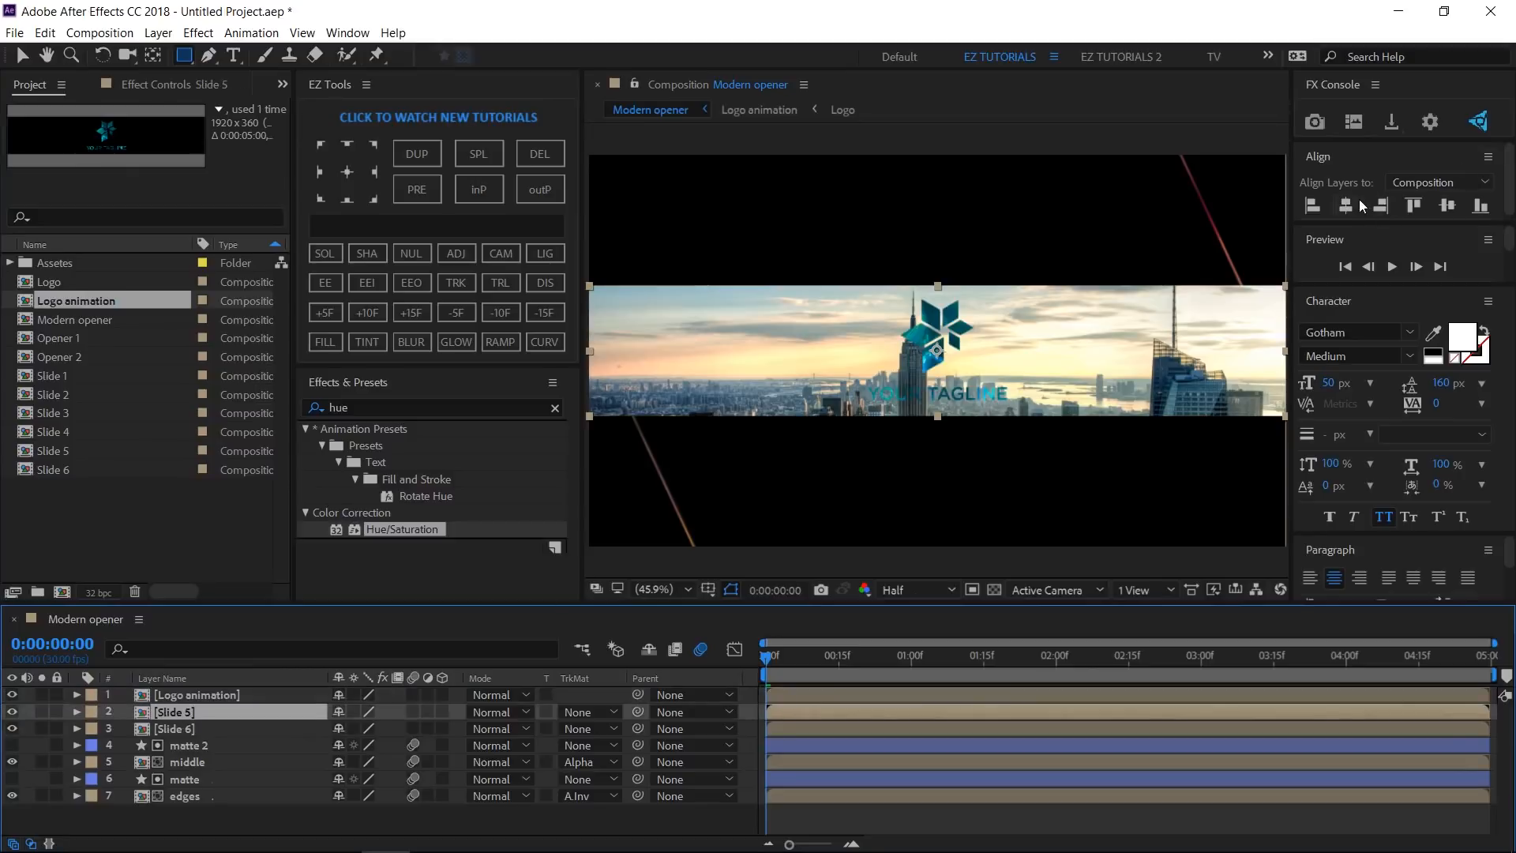
{"action": "left_click", "coordinate": [1413, 205]}
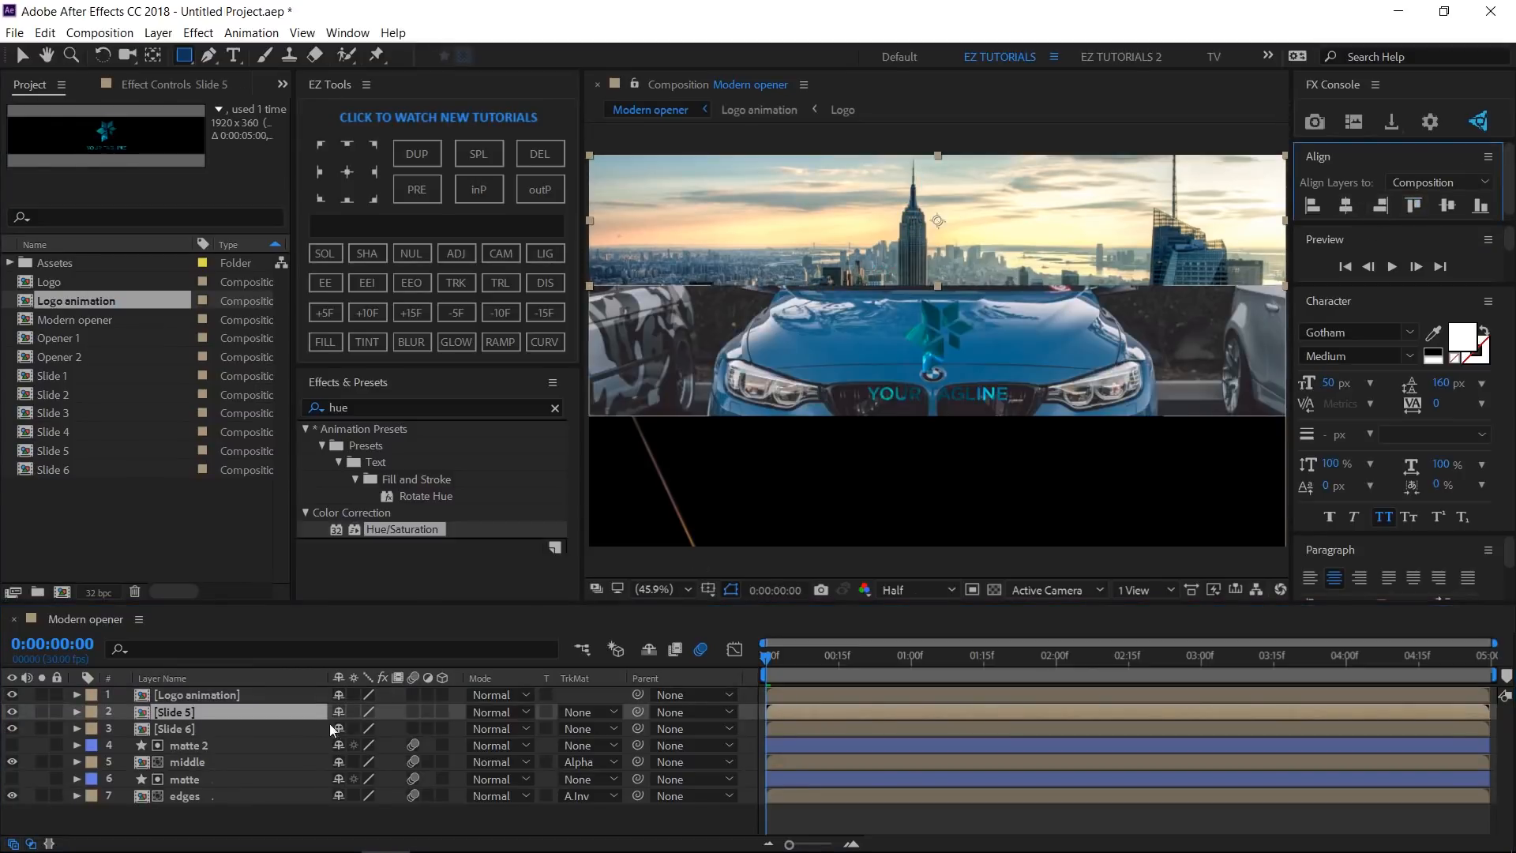
{"action": "left_click", "coordinate": [194, 727]}
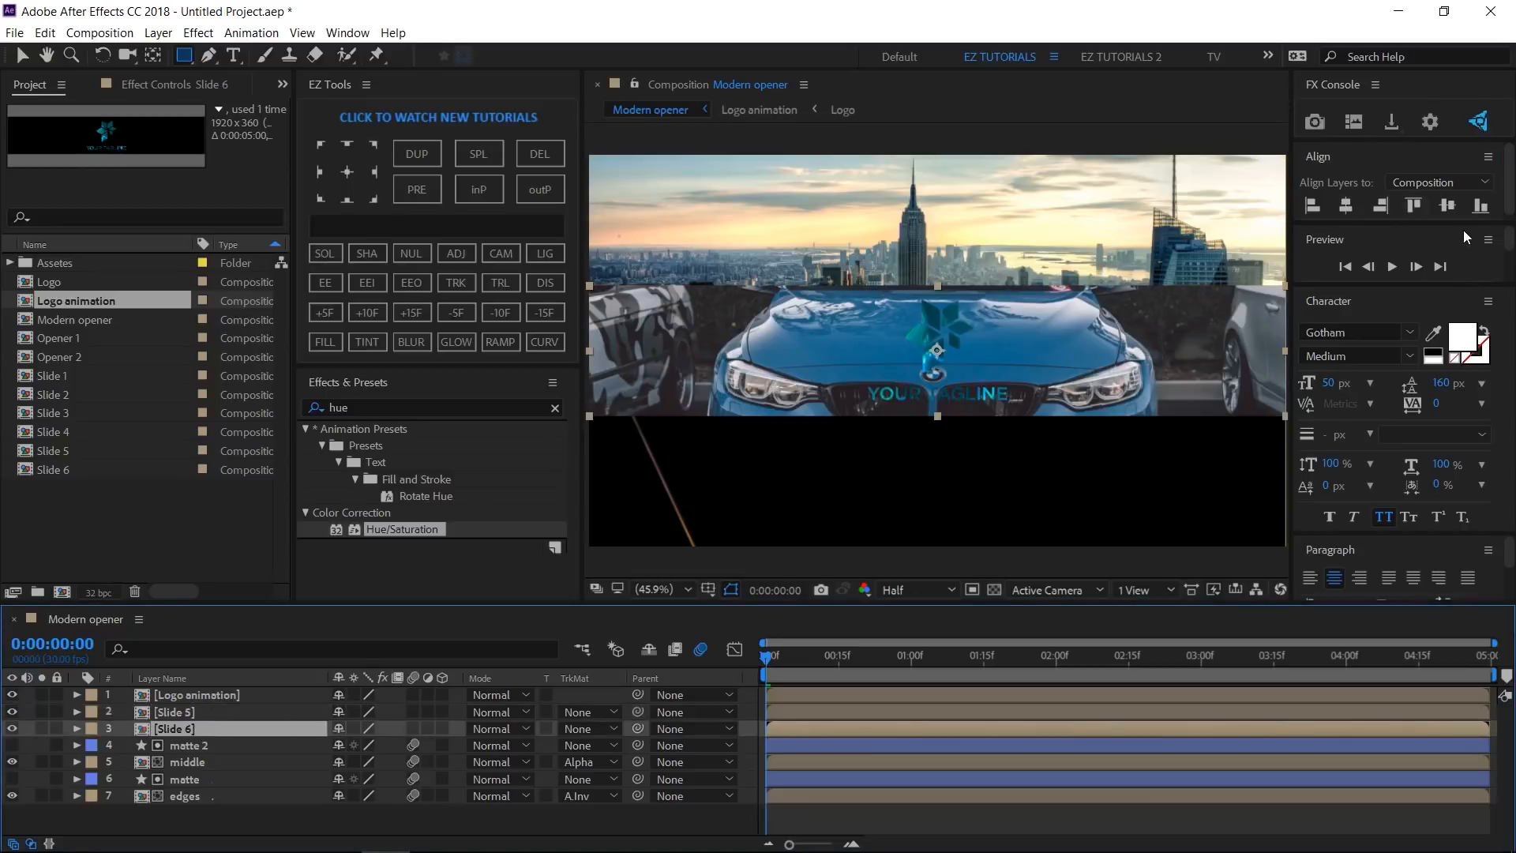
{"action": "left_click", "coordinate": [1480, 205]}
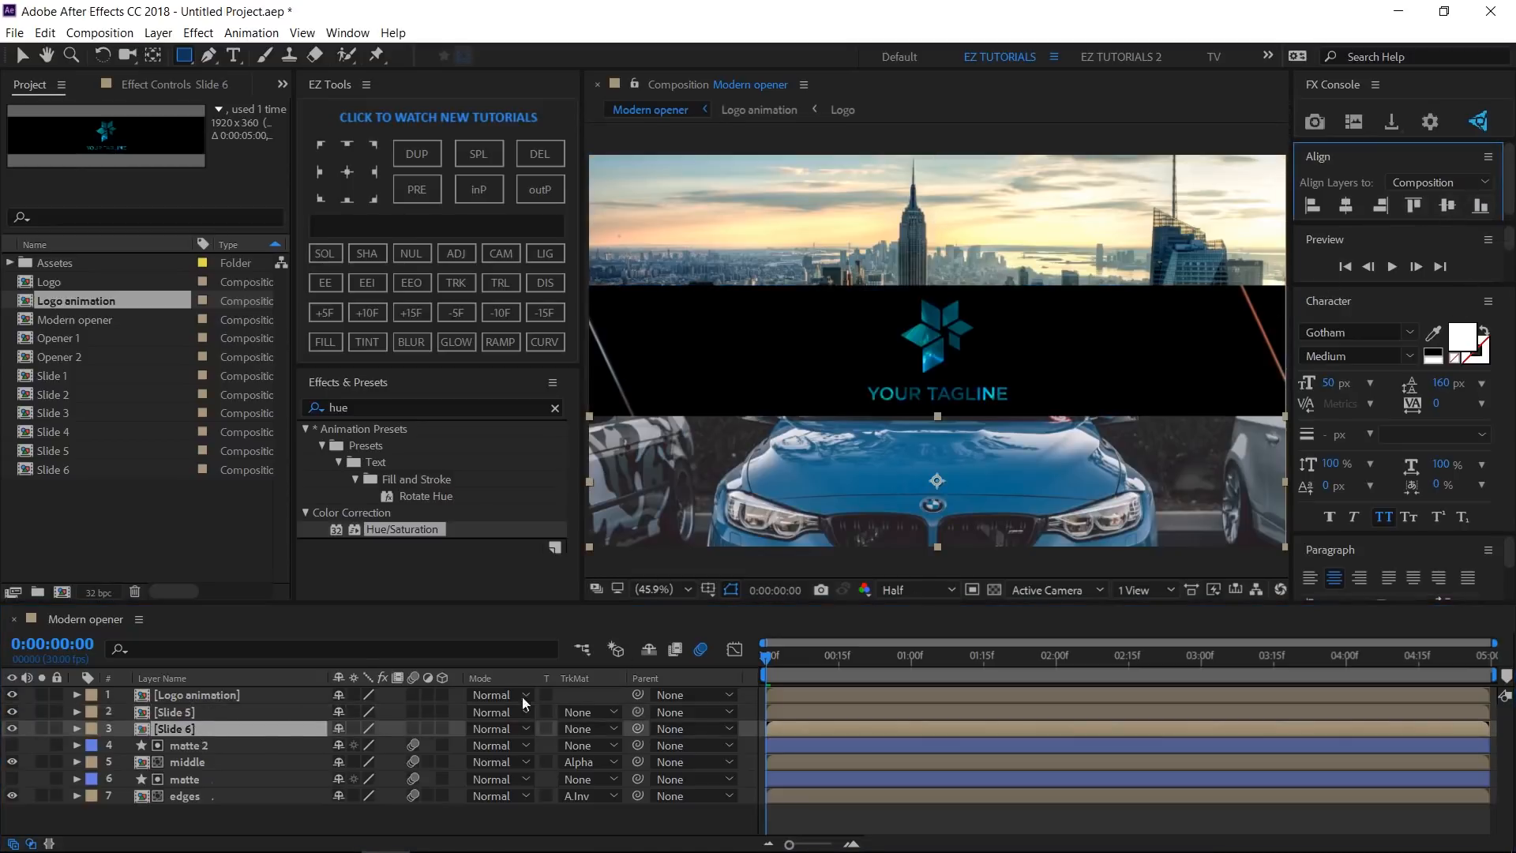
Set the X position of the Logo animation layer to -960 and parent the layer to middle.
{"action": "left_click", "coordinate": [185, 696]}
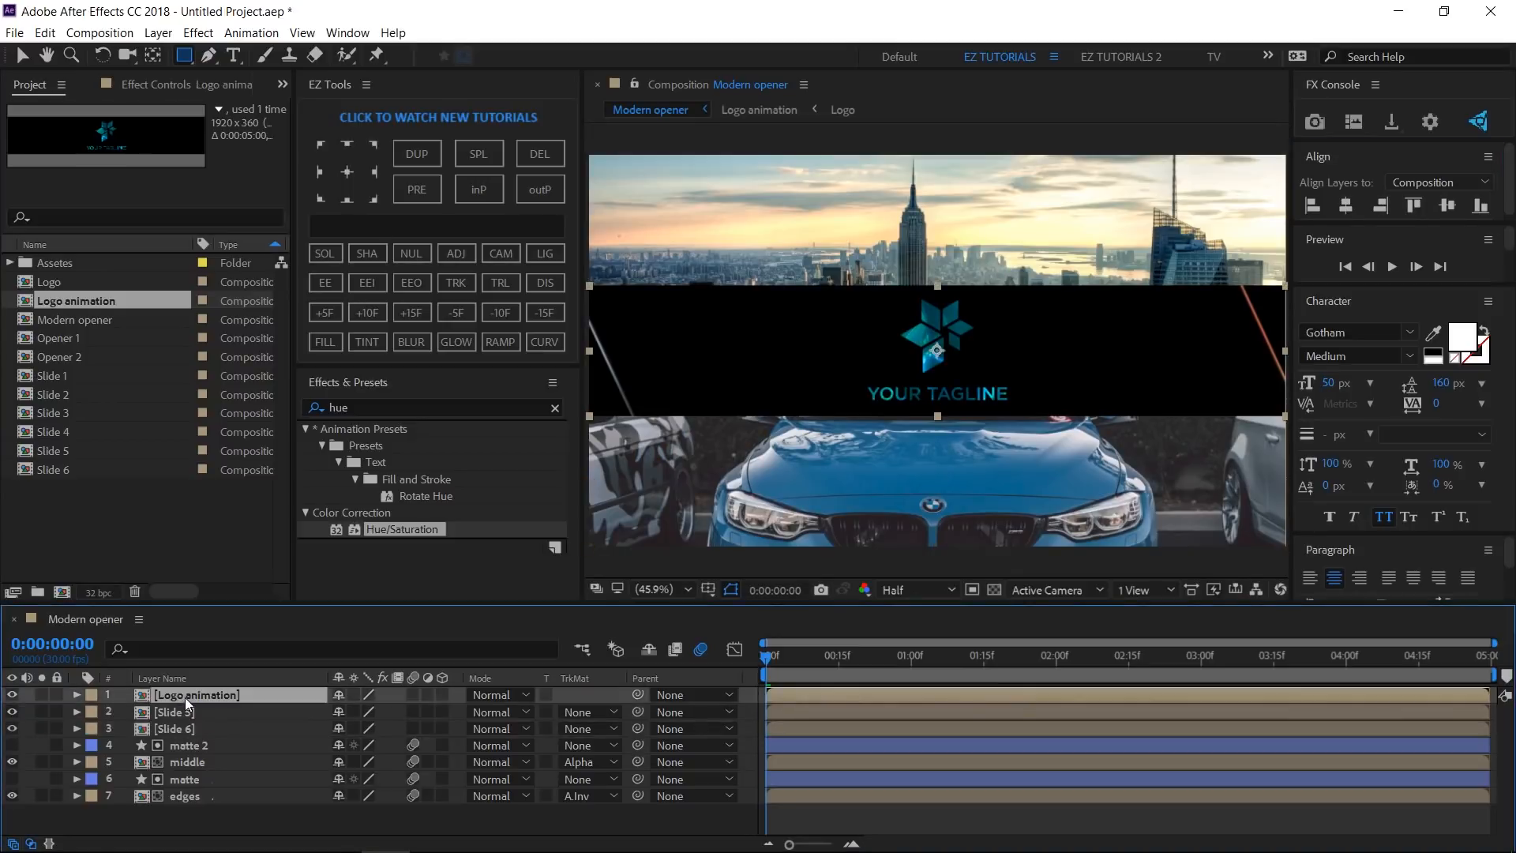
{"action": "key", "text": "p"}
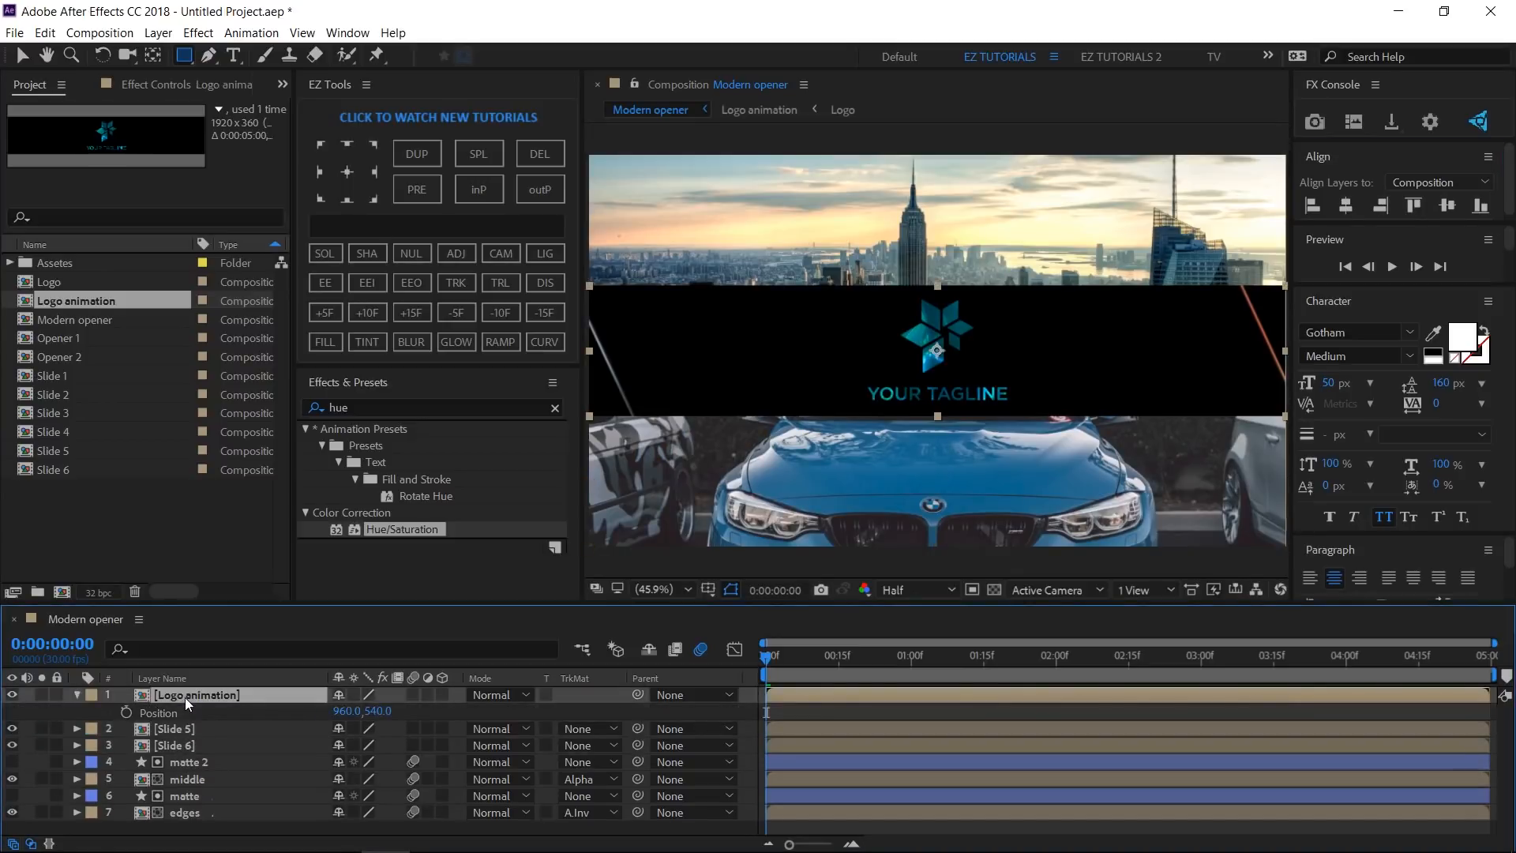
{"action": "left_click", "coordinate": [348, 711]}
{"action": "type", "text": "-960"}
{"action": "left_click", "coordinate": [290, 718]}
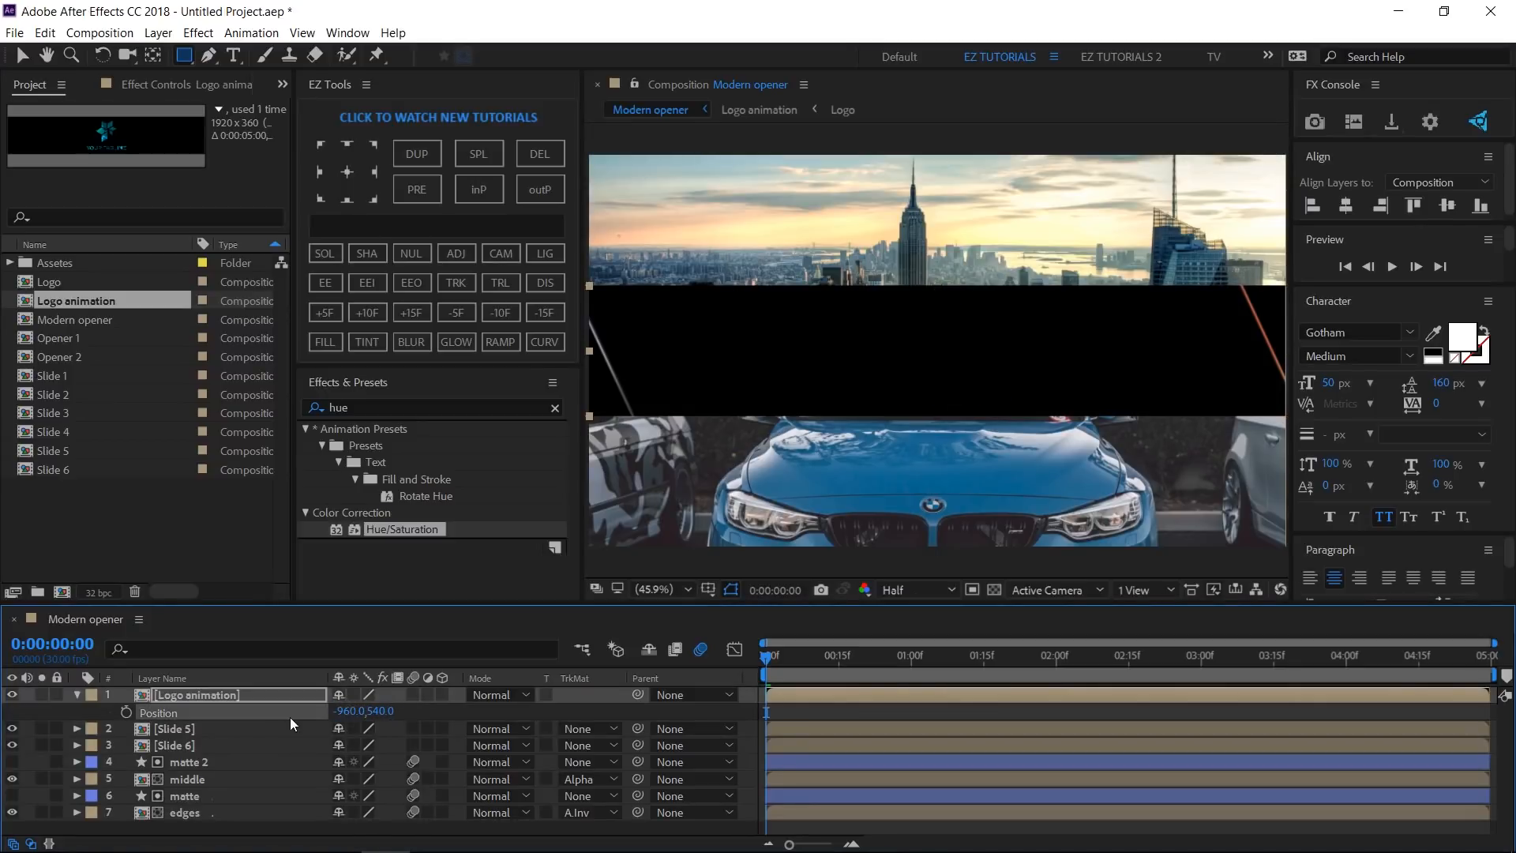
{"action": "left_click", "coordinate": [77, 695]}
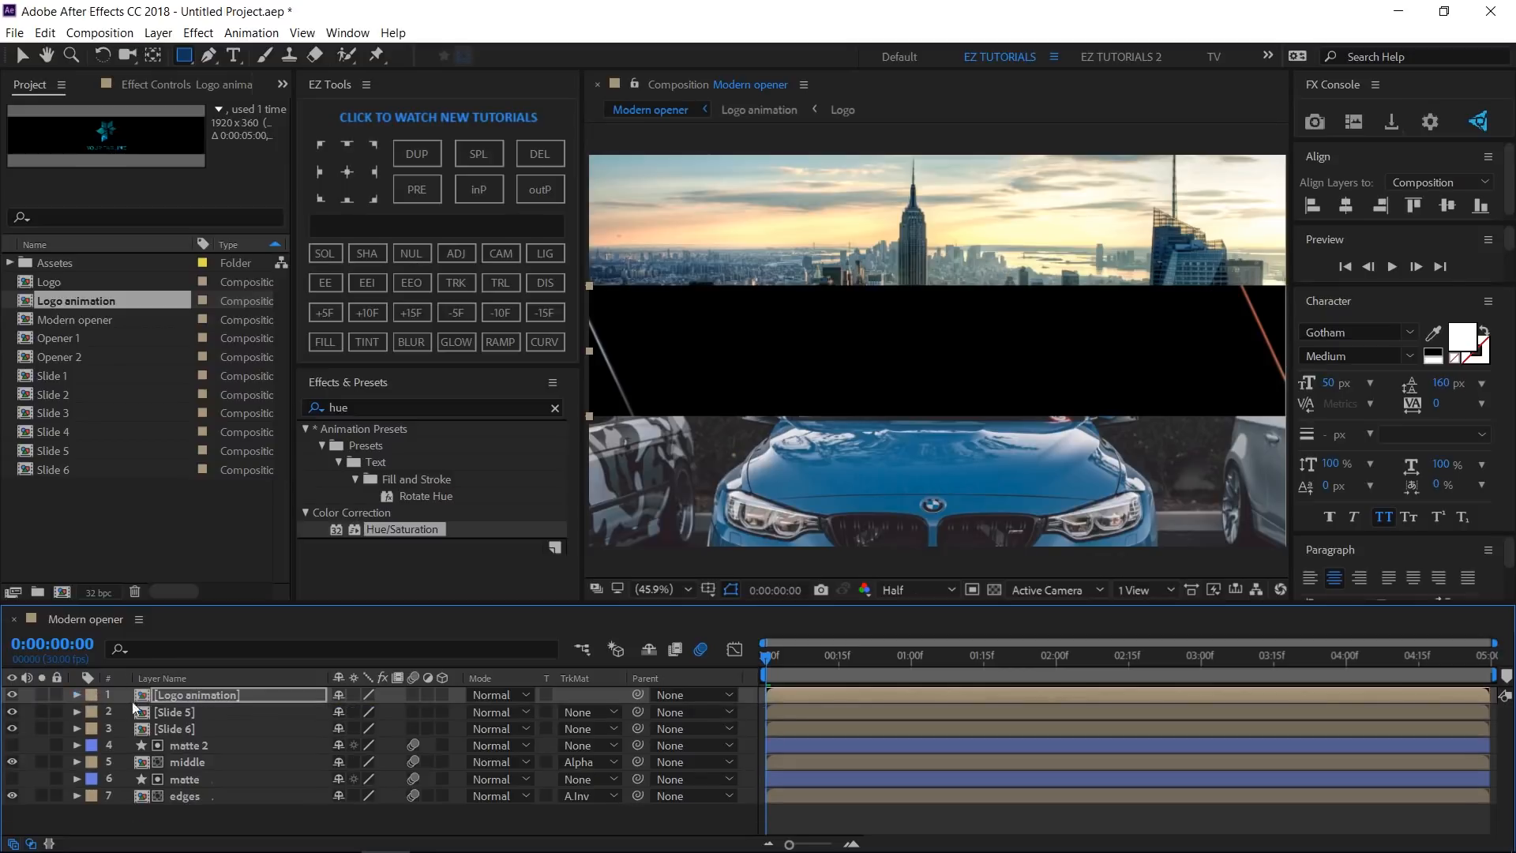
{"action": "left_click_drag", "start_coordinate": [602, 712], "coordinate": [199, 765]}
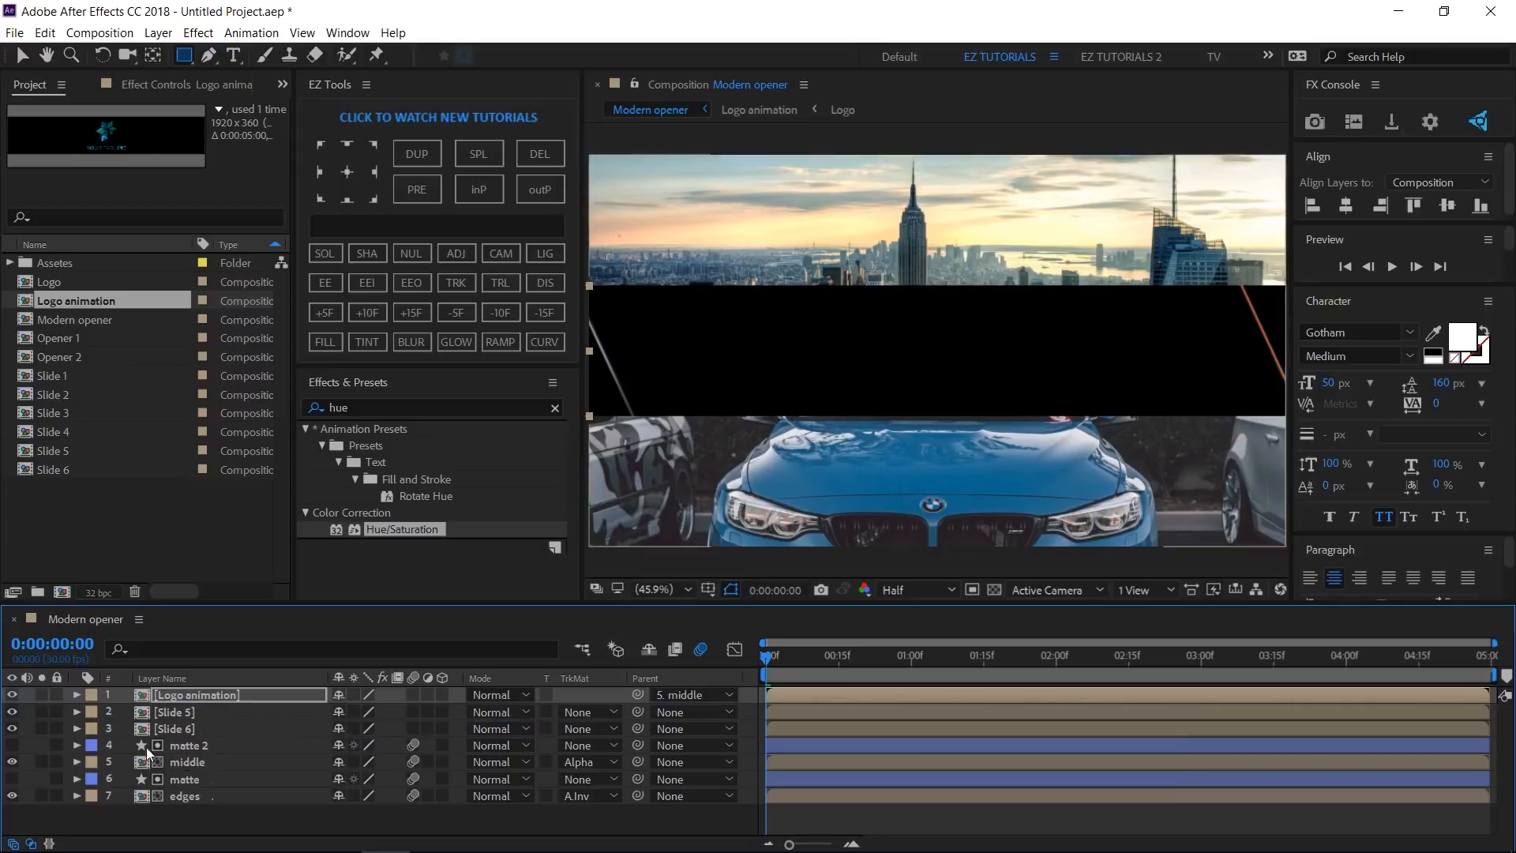
Set the X position of the Slide 5 layer to 2880 and collapse the layer.
{"action": "left_click", "coordinate": [165, 712]}
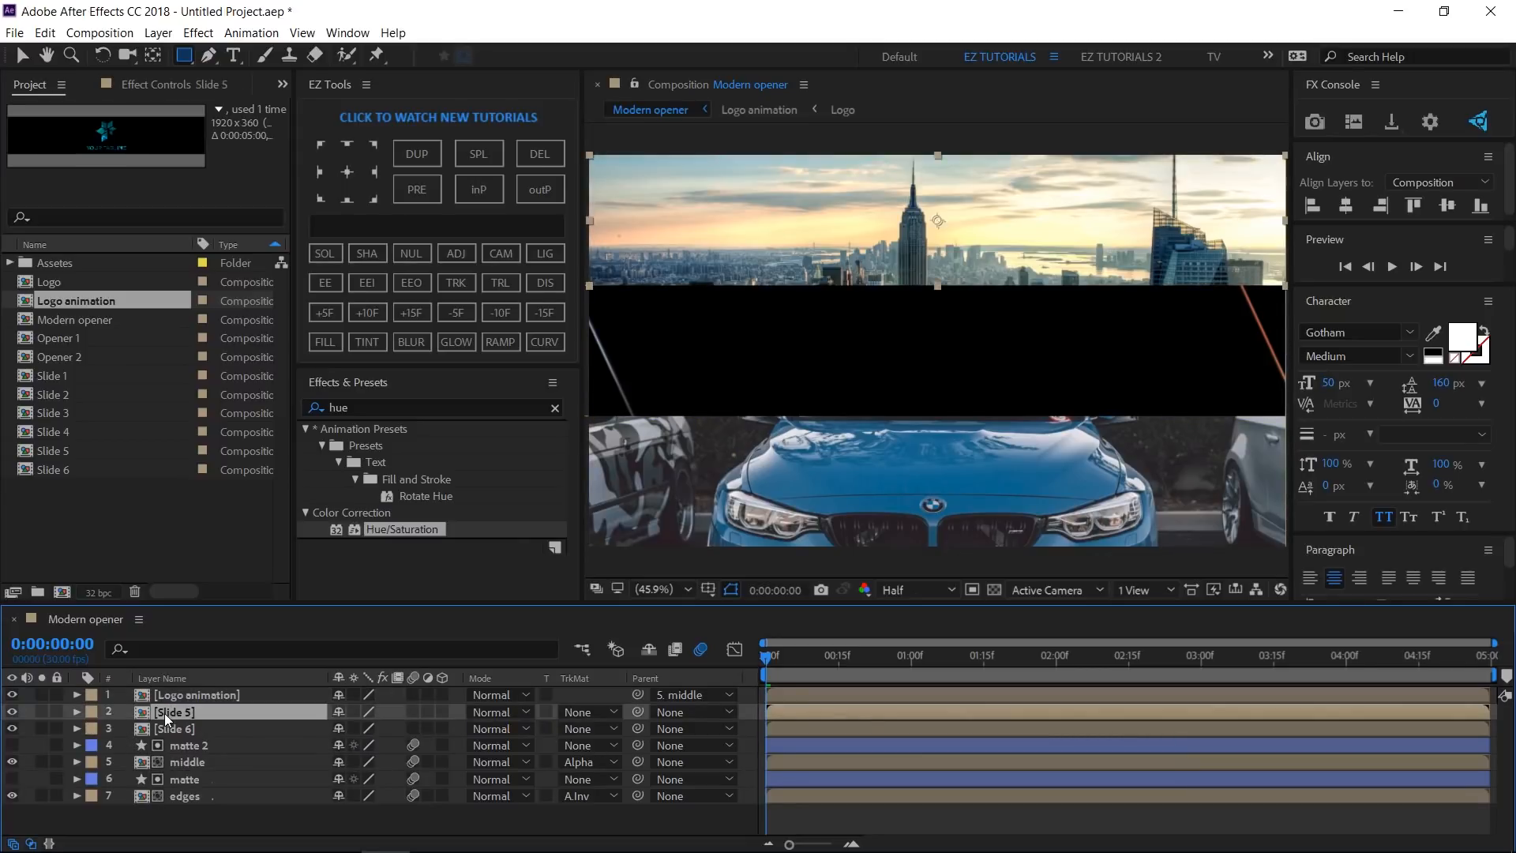
{"action": "key", "text": "p"}
{"action": "left_click", "coordinate": [341, 730]}
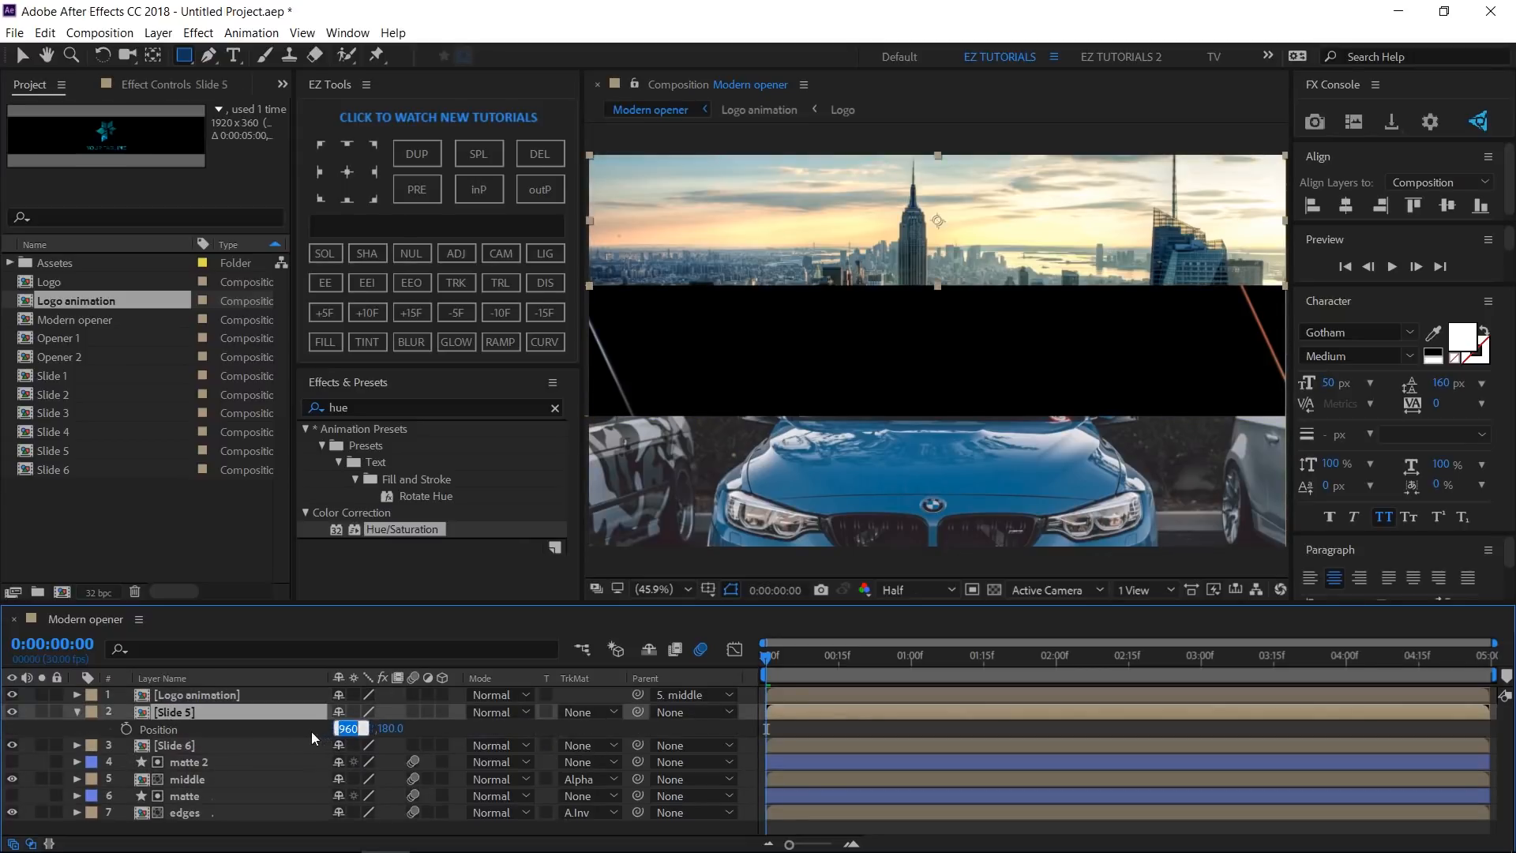
{"action": "type", "text": "2880"}
{"action": "key", "text": "Return"}
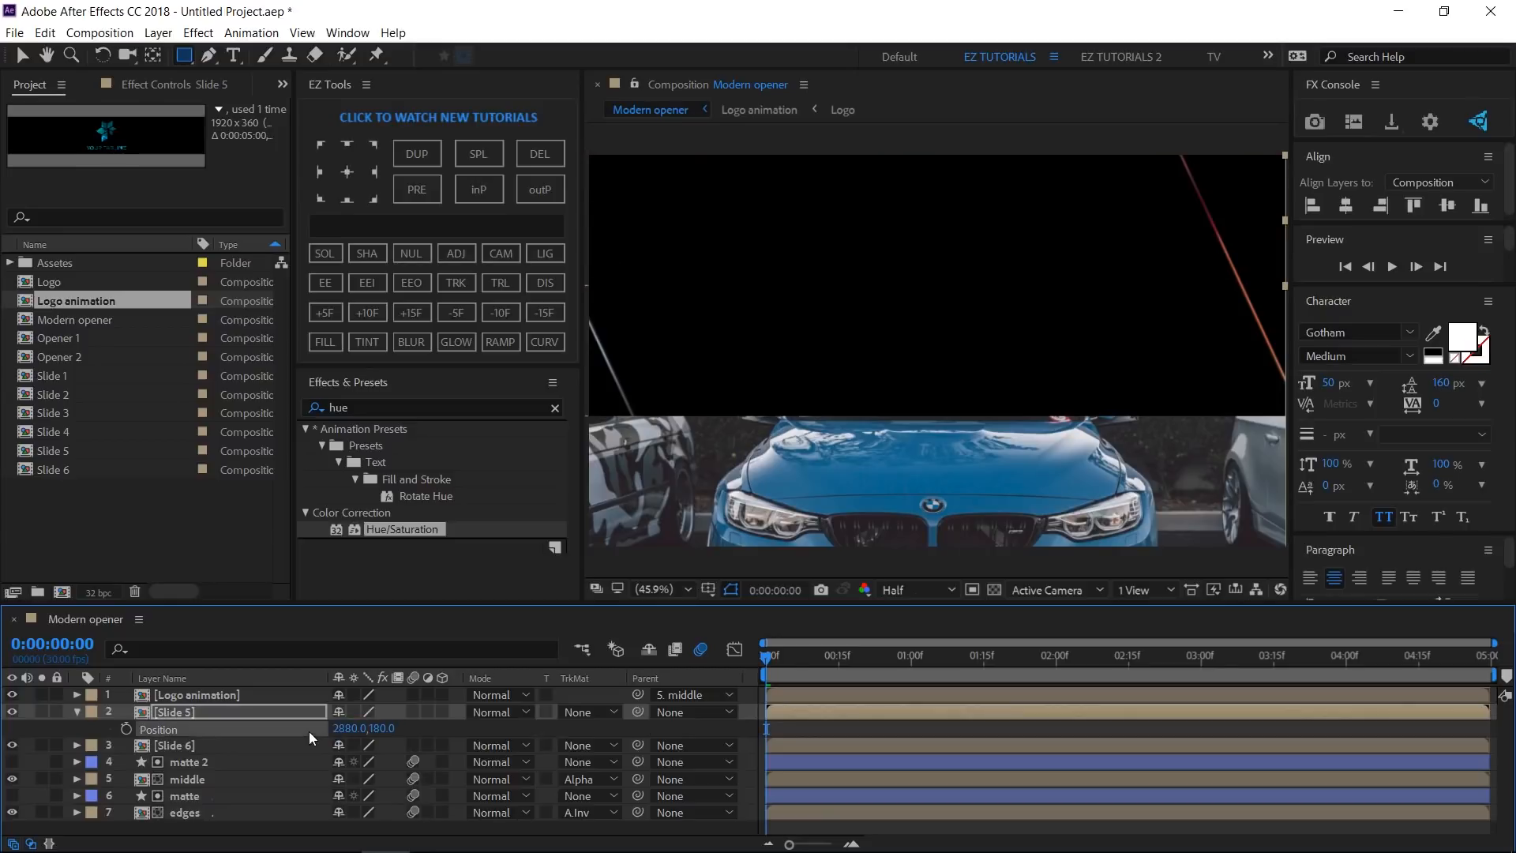
{"action": "left_click", "coordinate": [78, 713]}
Set the X position of the Slide 6 layer to 2880 and collapse the layer.
{"action": "left_click", "coordinate": [169, 730]}
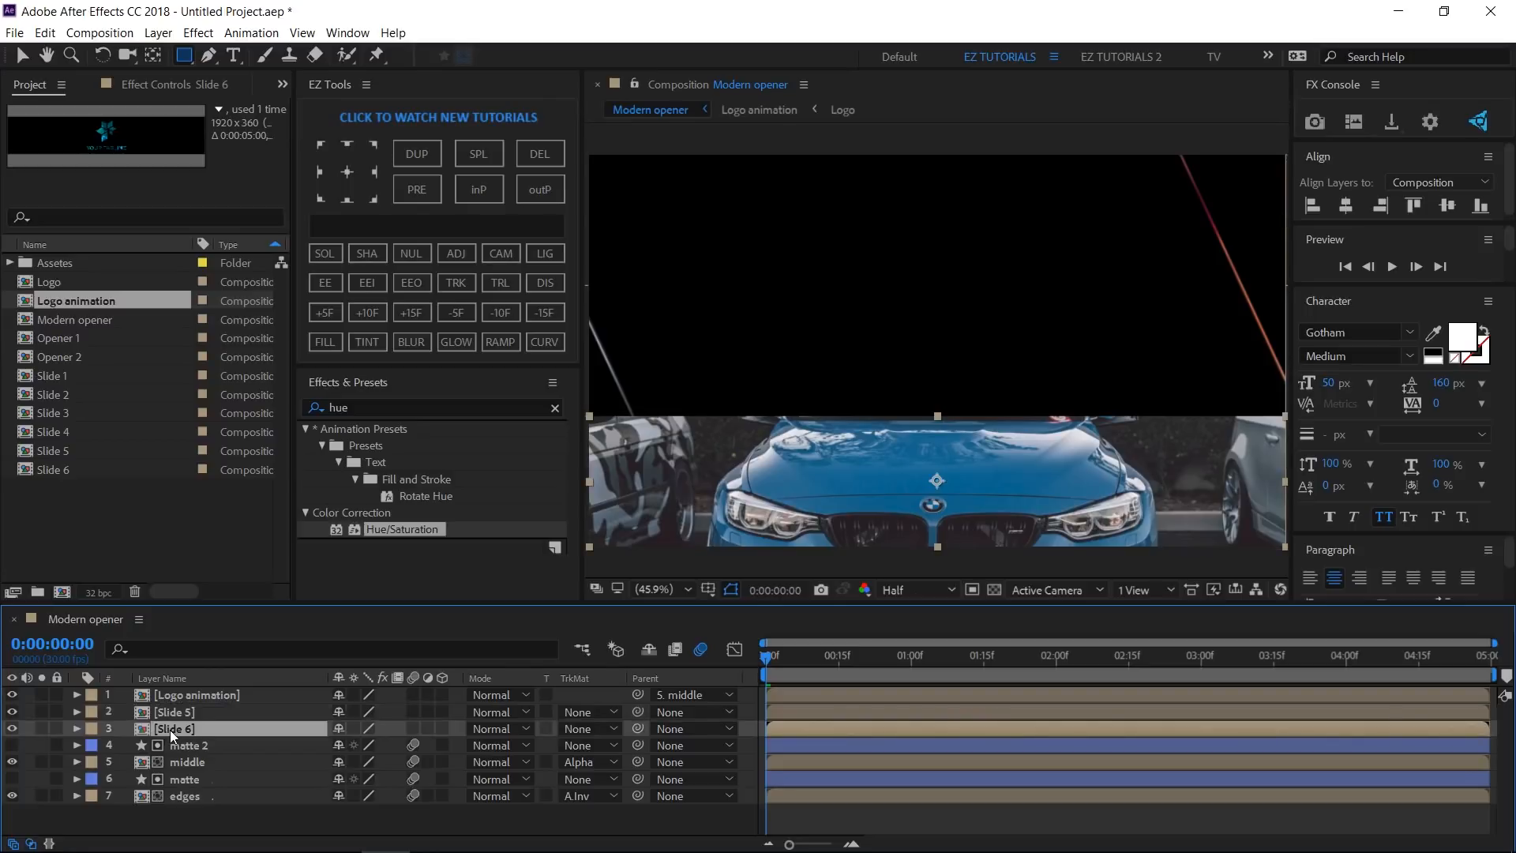
{"action": "key", "text": "p"}
{"action": "left_click", "coordinate": [349, 744]}
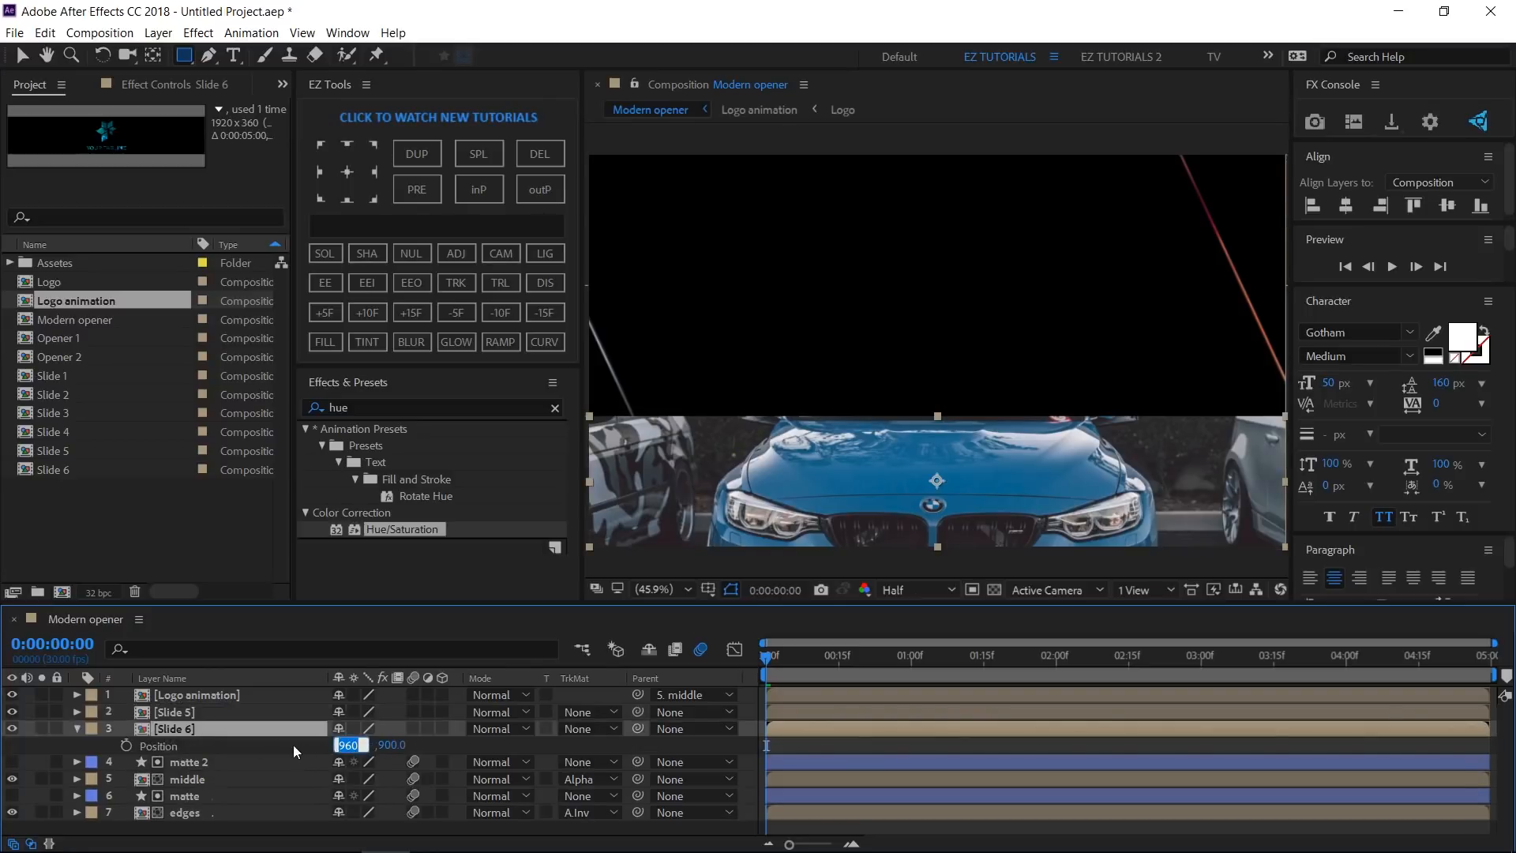
{"action": "type", "text": "2880"}
{"action": "key", "text": "Return"}
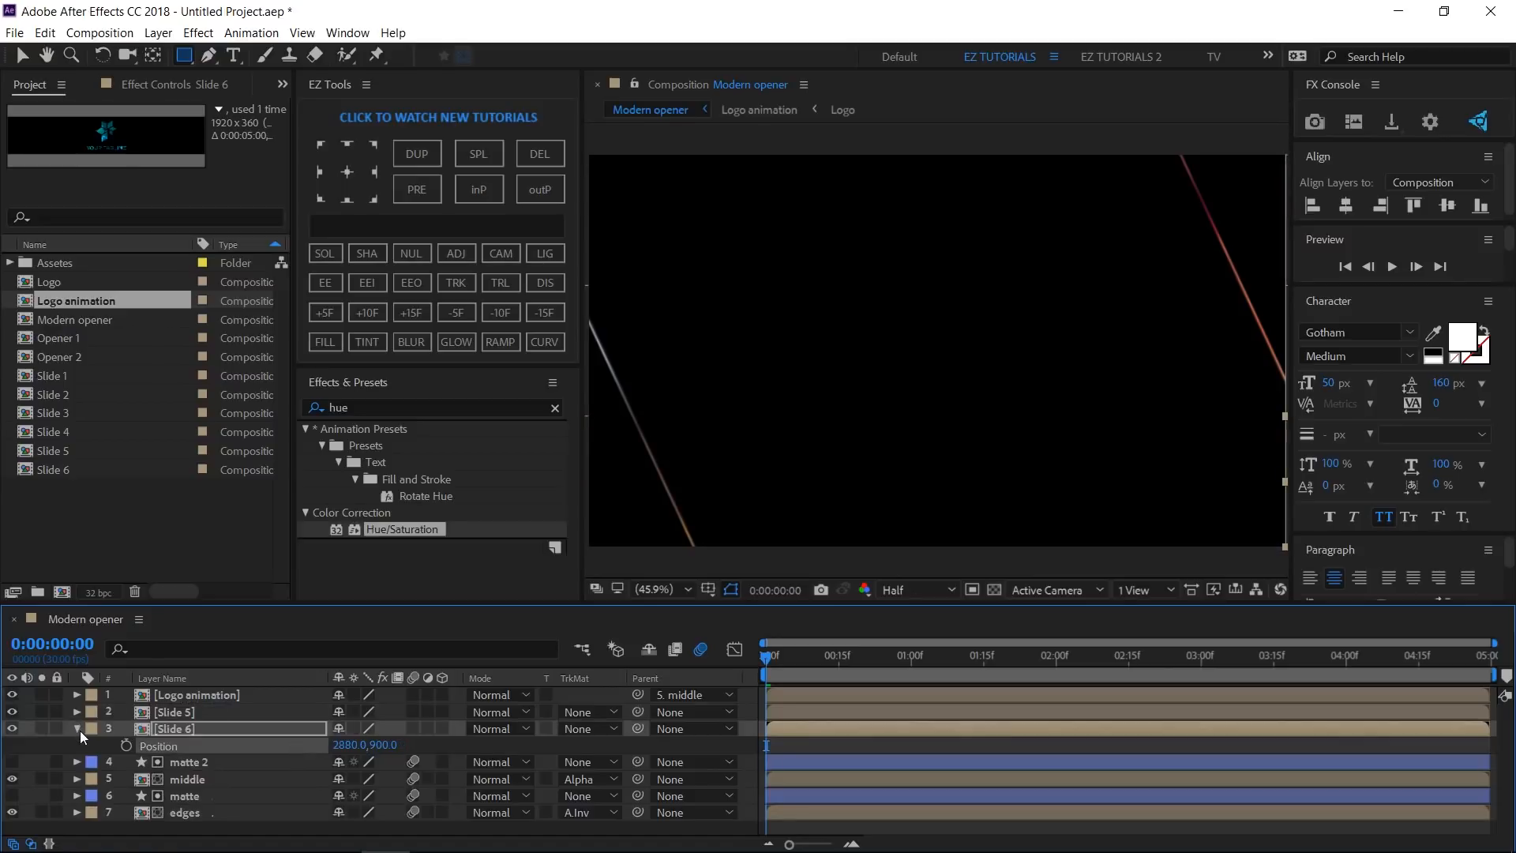
{"action": "left_click", "coordinate": [79, 731]}
Parent the Slide 5 and Slide 6 layers to edges and preview the slide-in up to about 0:00:02:16.
{"action": "left_click", "coordinate": [177, 712], "text": "shift"}
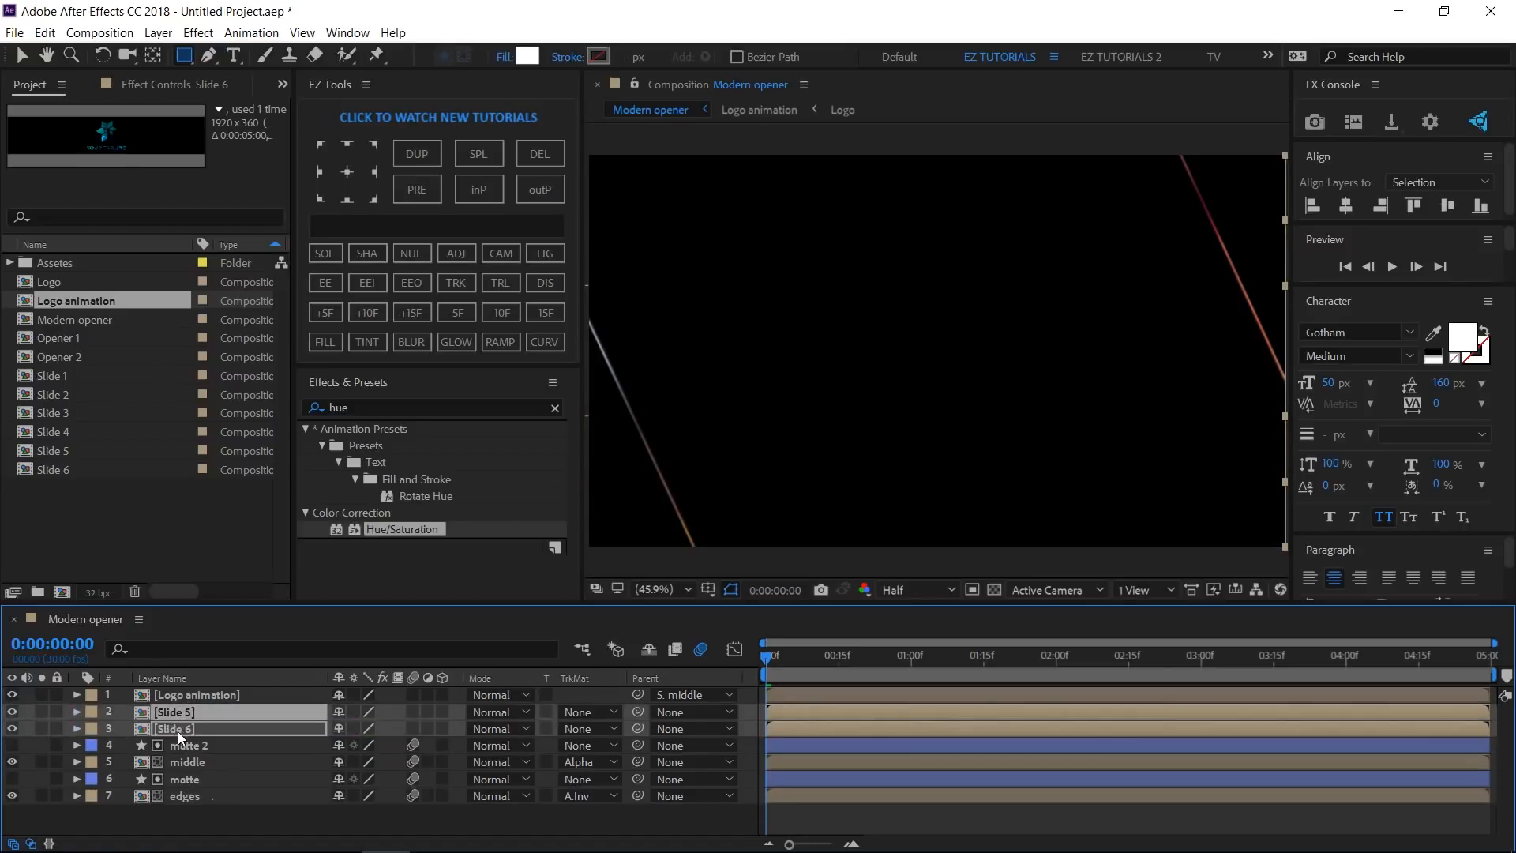
{"action": "left_click_drag", "start_coordinate": [638, 713], "coordinate": [193, 797]}
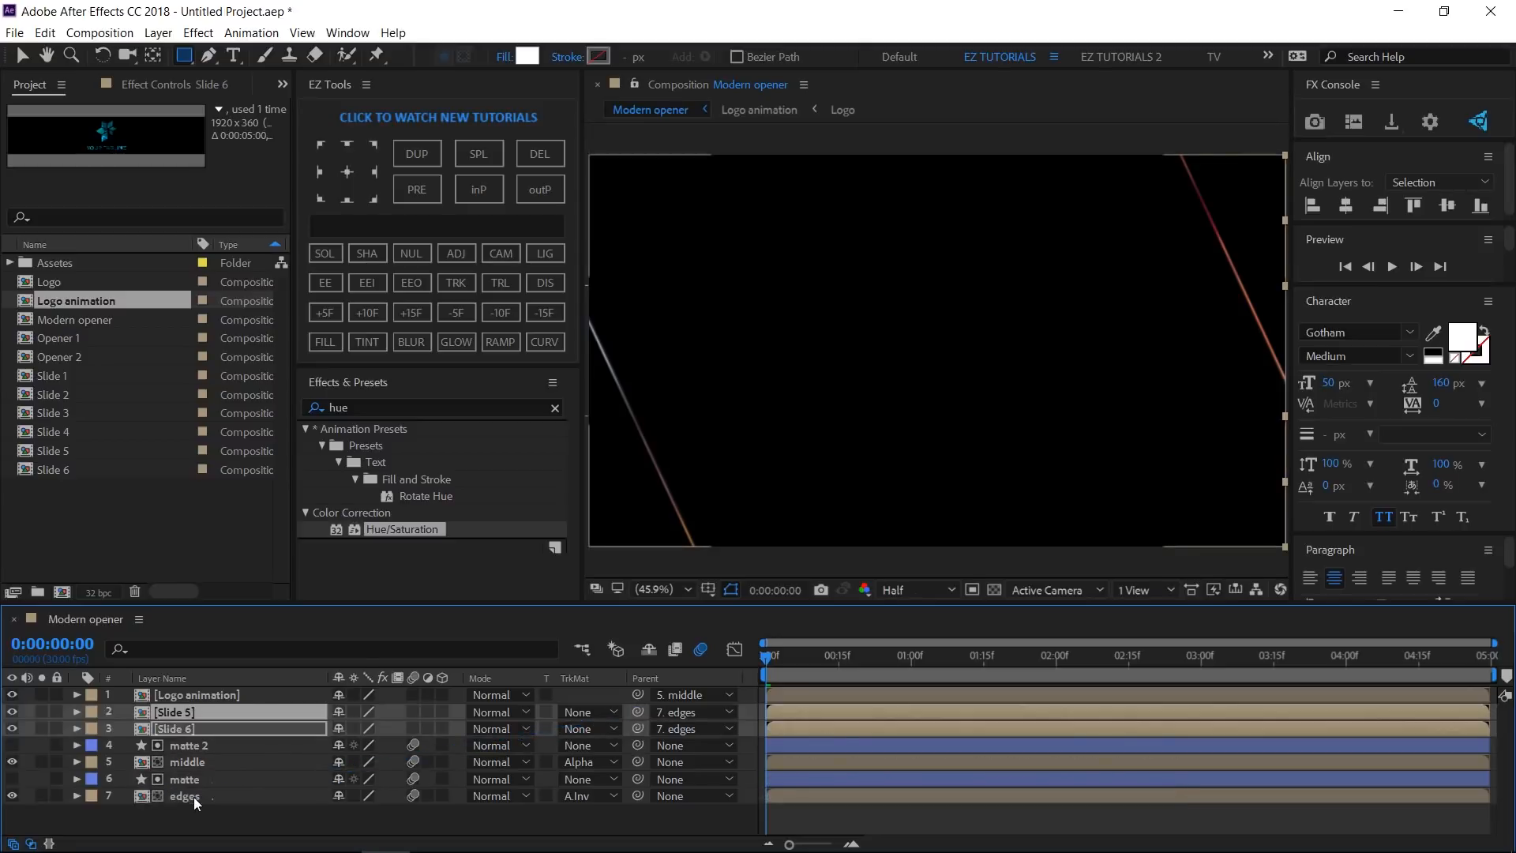
{"action": "left_click_drag", "start_coordinate": [897, 657], "coordinate": [1134, 679]}
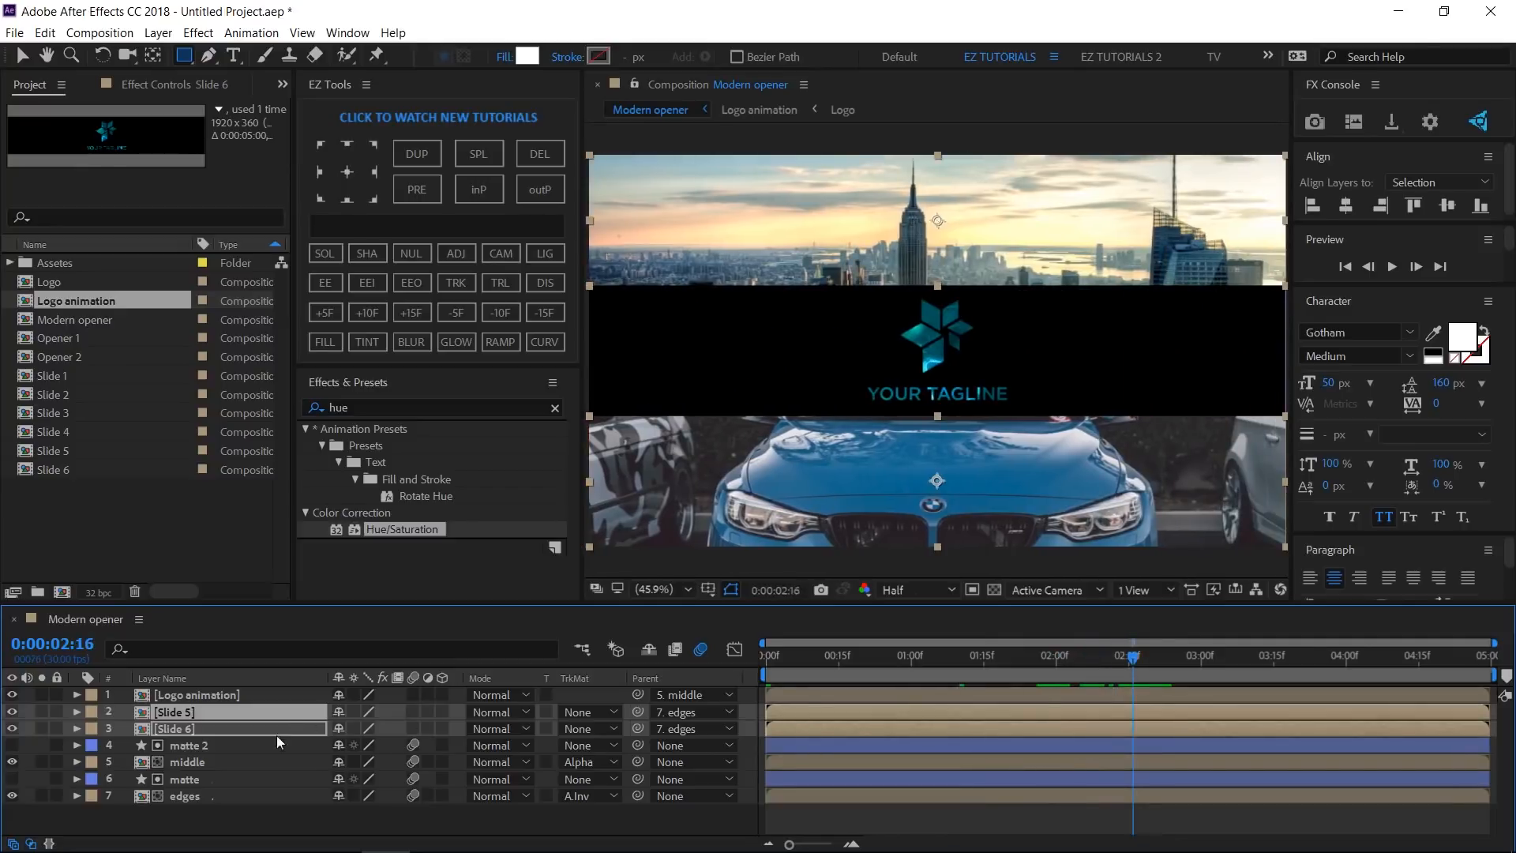
Enable motion blur on the Logo animation, Slide 5 and Slide 6 layers, and precompose all layers as Opener animation.
{"action": "left_click", "coordinate": [199, 812]}
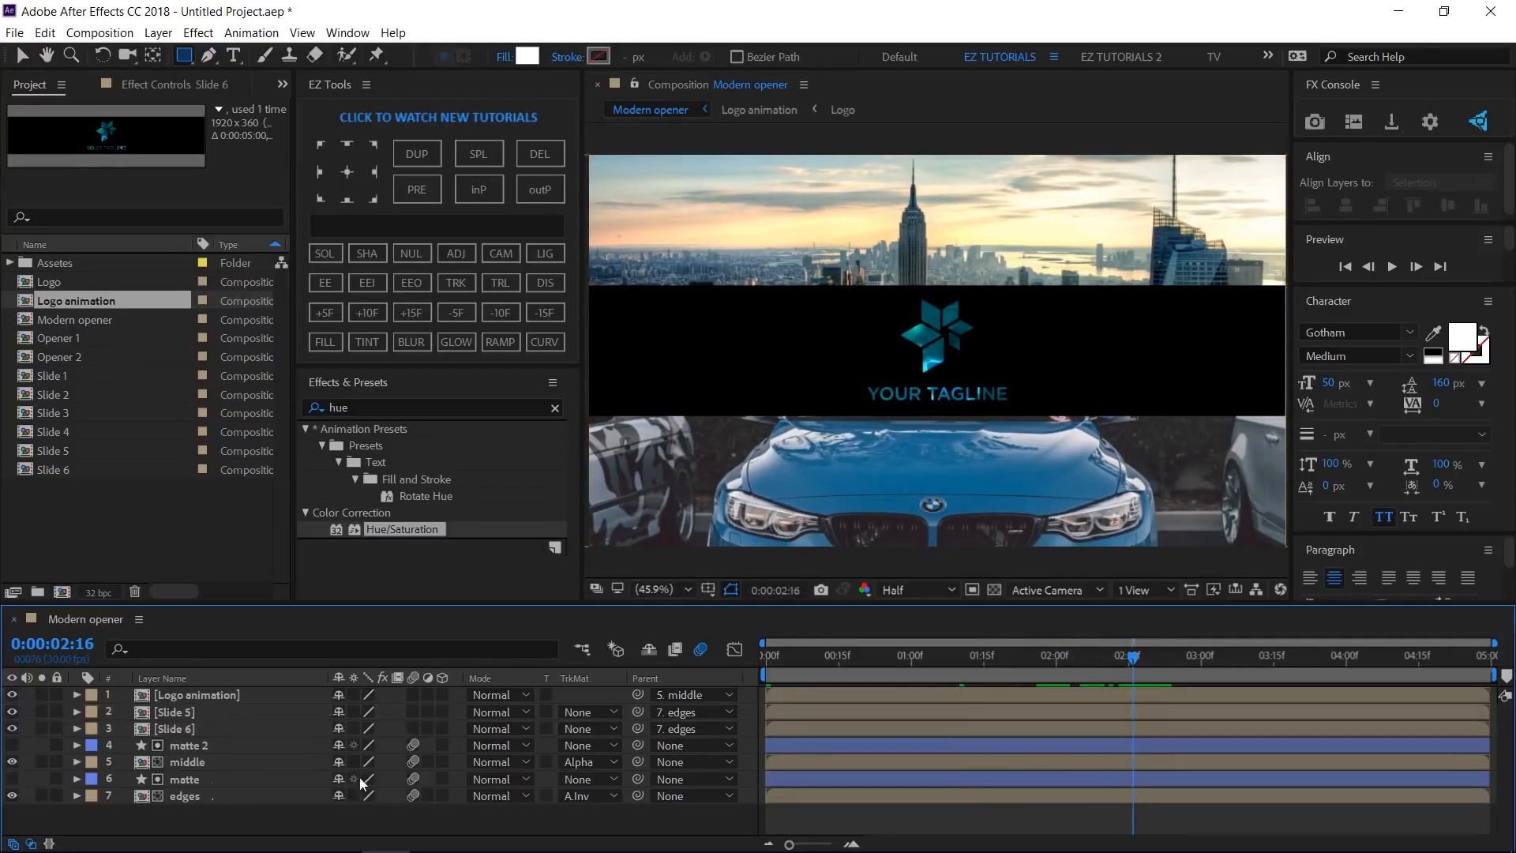
{"action": "left_click_drag", "start_coordinate": [410, 699], "coordinate": [416, 733]}
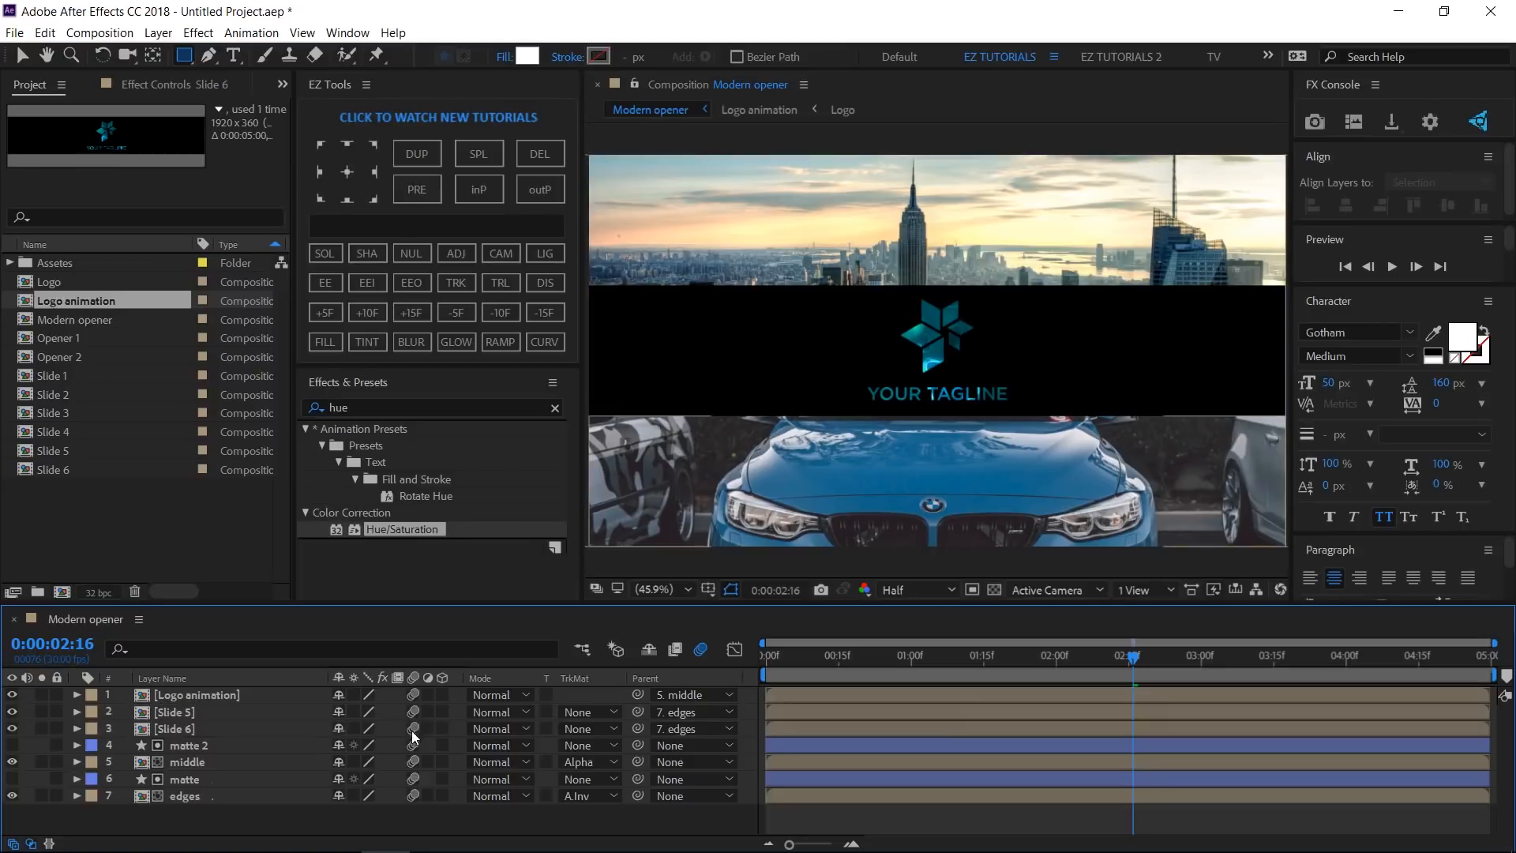
{"action": "left_click_drag", "start_coordinate": [226, 811], "coordinate": [201, 698]}
{"action": "type", "text": "Opener animation"}
{"action": "left_click", "coordinate": [412, 192]}
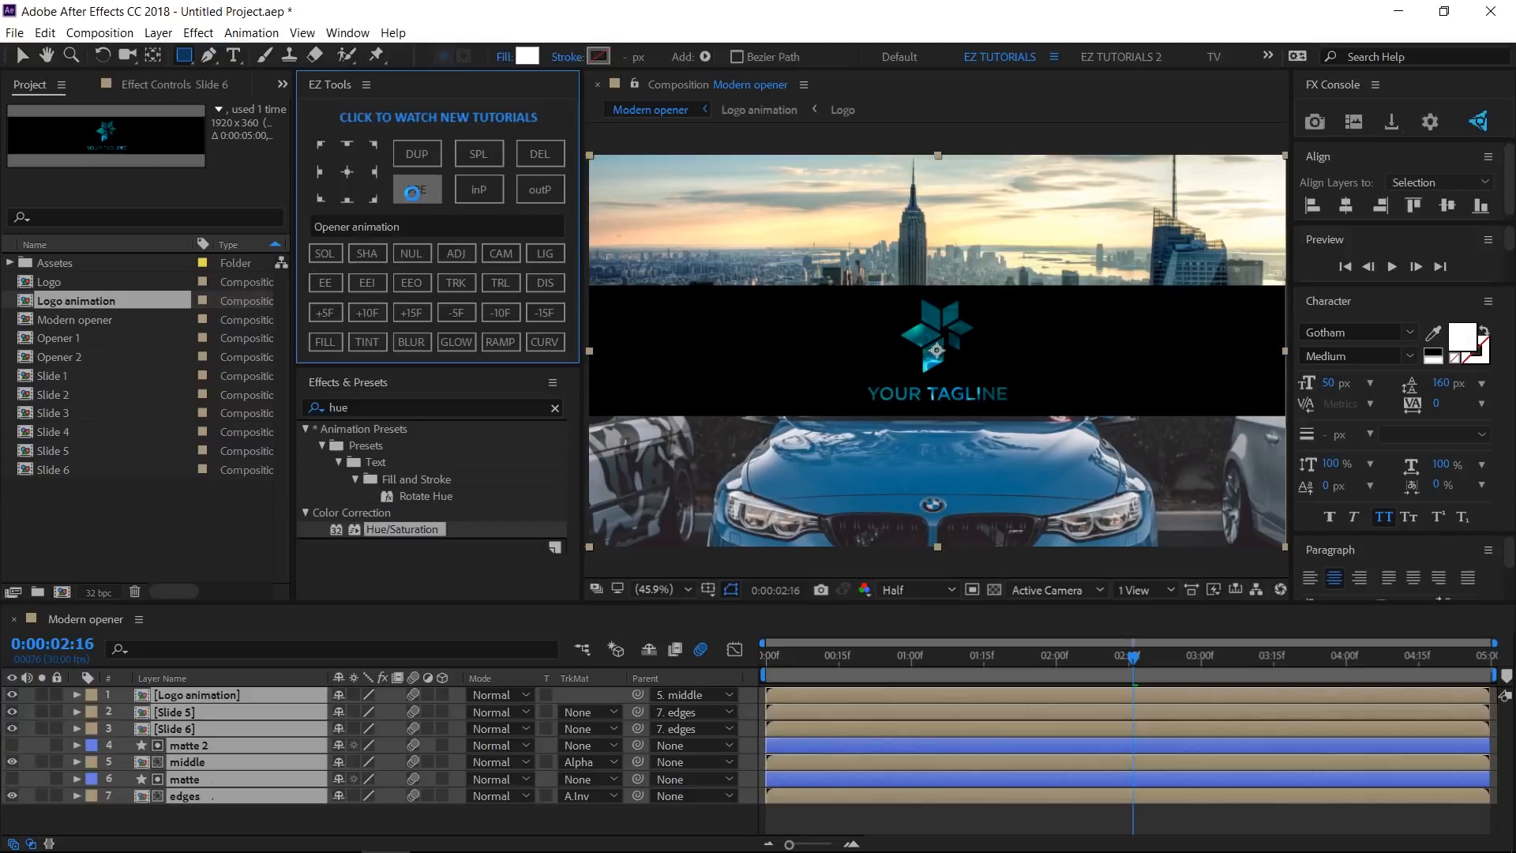
Create a solid named Background and apply a Gradient Ramp effect to it.
{"action": "left_click", "coordinate": [368, 226]}
{"action": "type", "text": "Ba"}
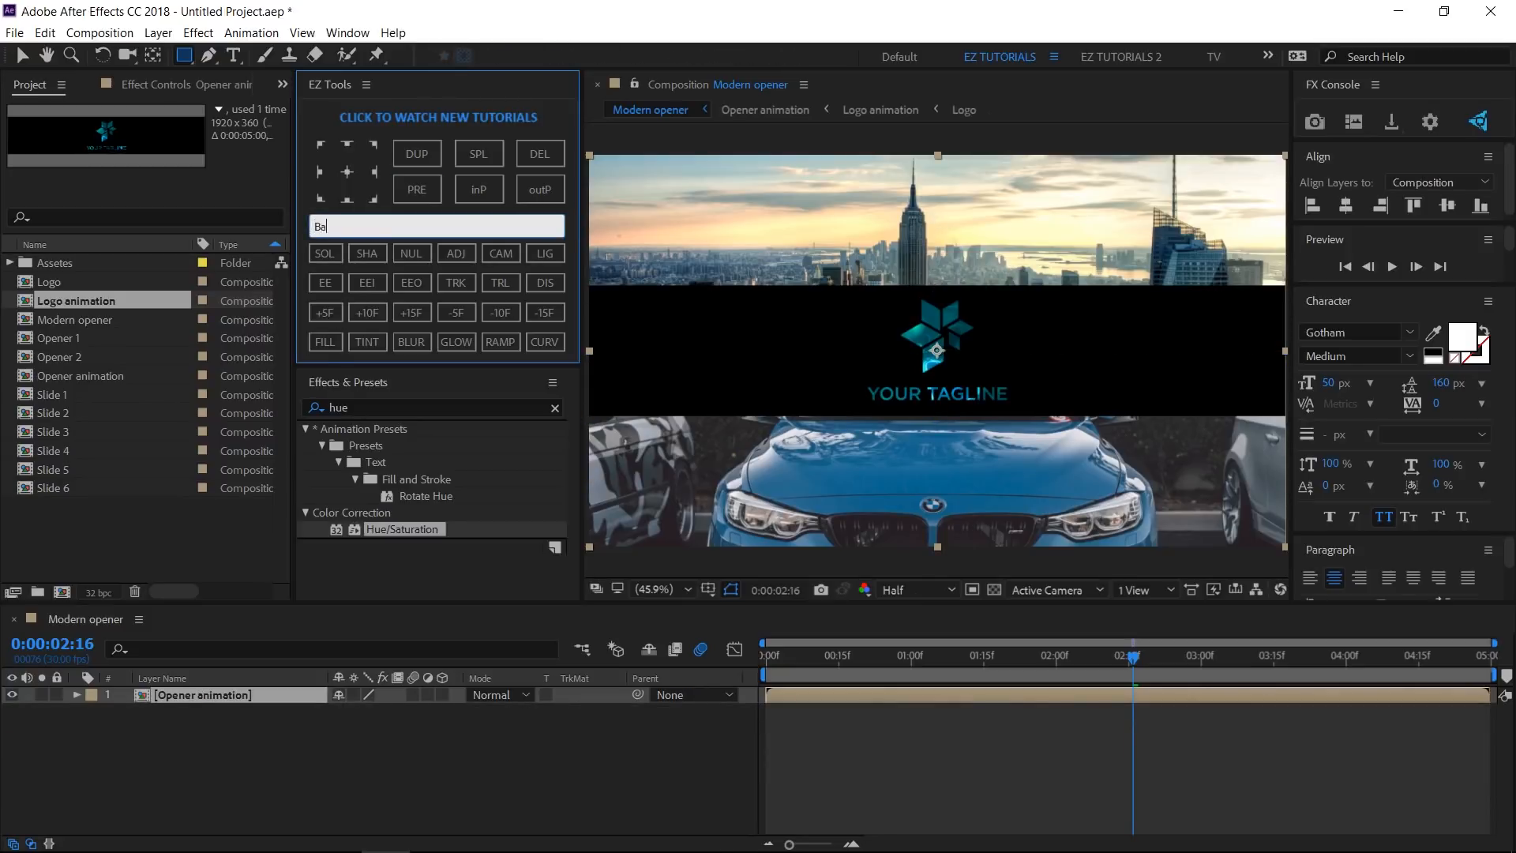
{"action": "type", "text": "ckground"}
{"action": "left_click", "coordinate": [328, 257]}
{"action": "left_click", "coordinate": [490, 346]}
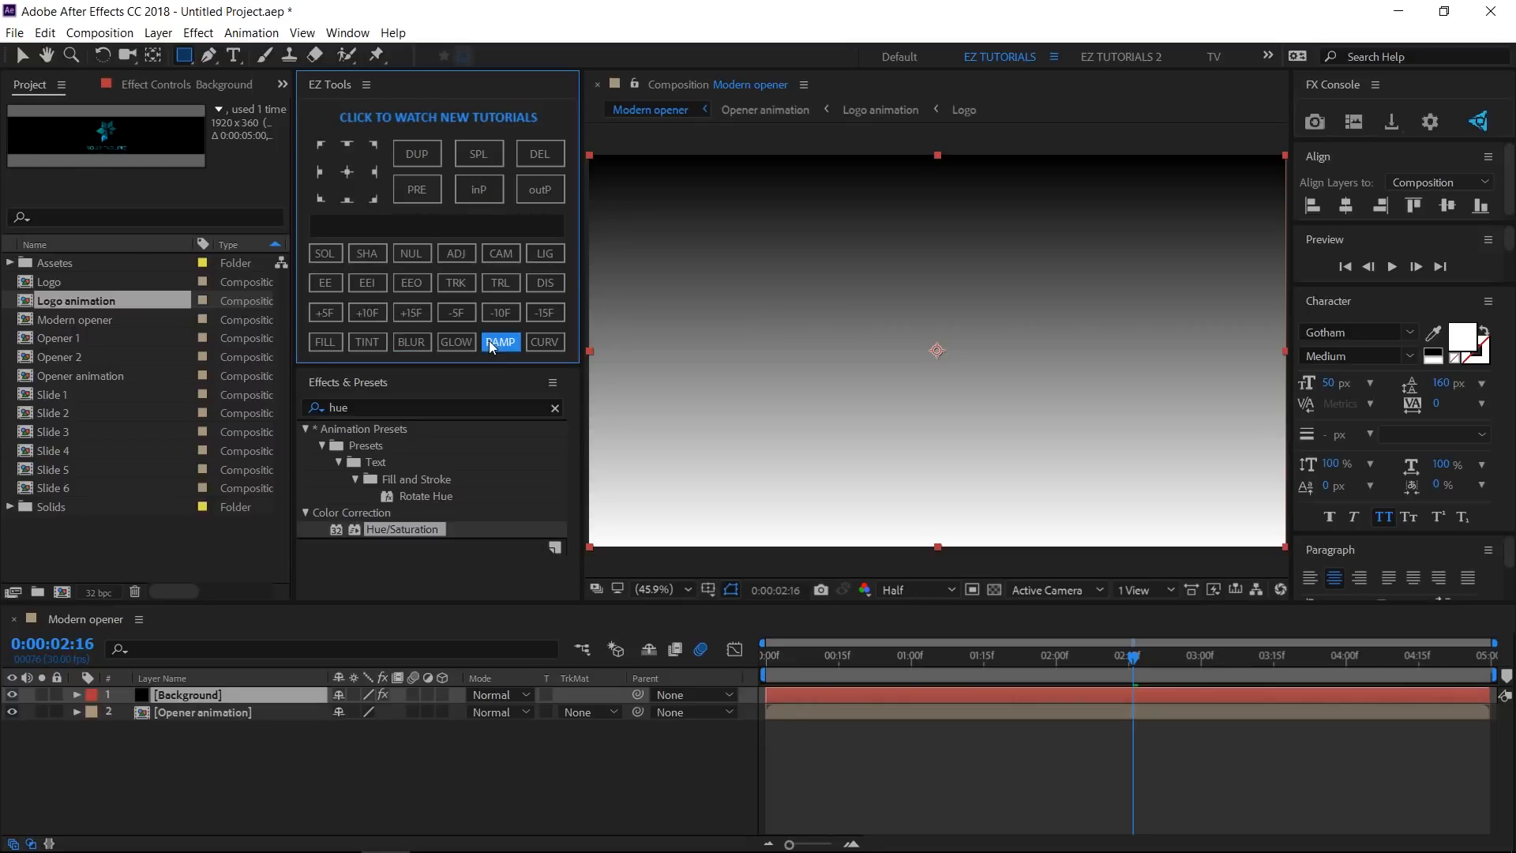
Set the Gradient Ramp's start Y to 540, its end X to 3000 and its ramp scatter to 500.
{"action": "left_click", "coordinate": [210, 87]}
{"action": "left_click", "coordinate": [225, 143]}
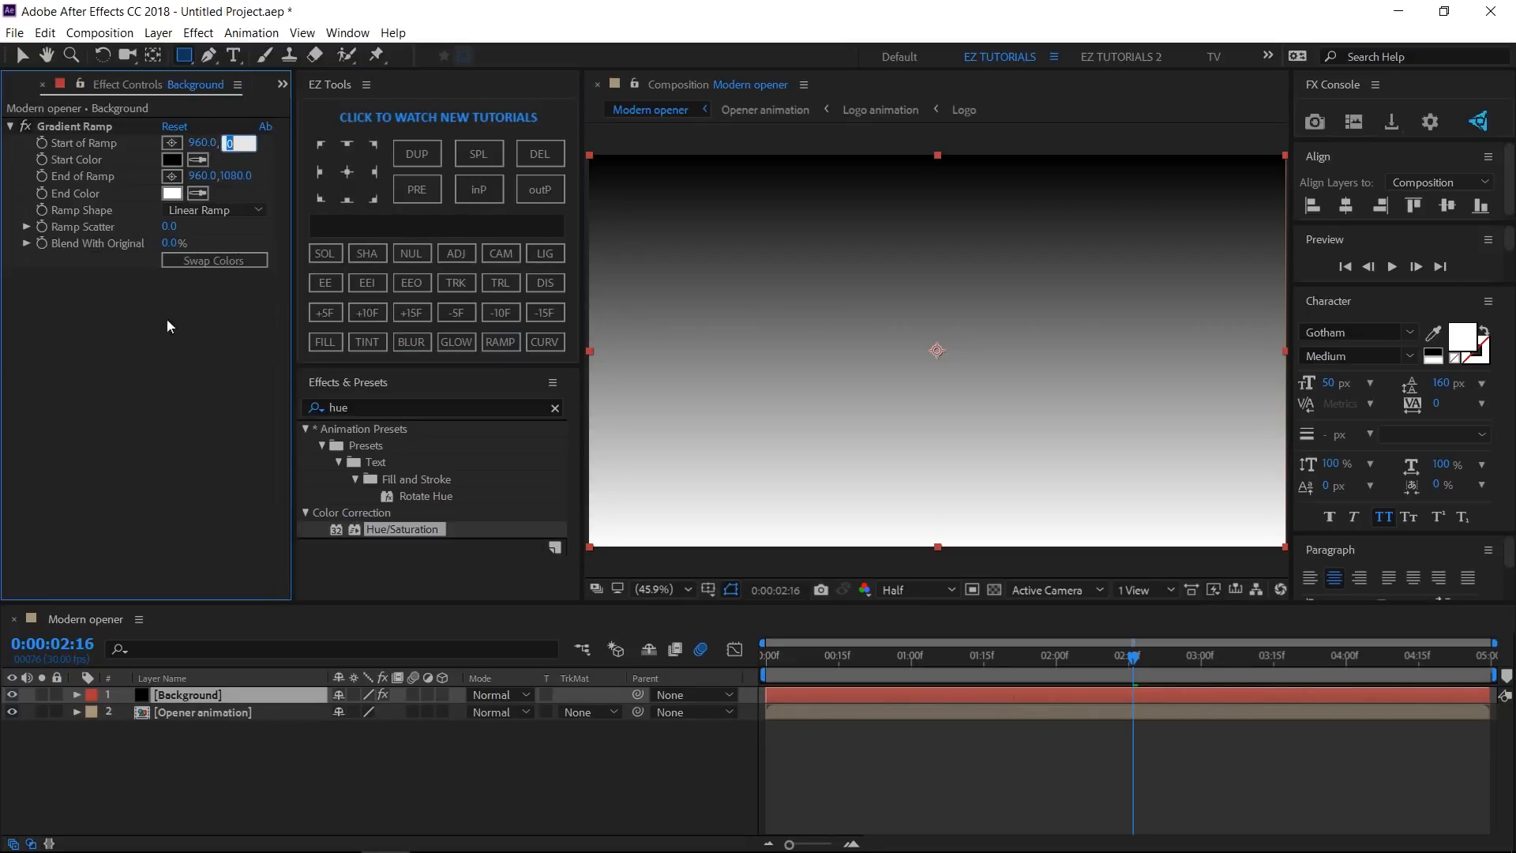
{"action": "type", "text": "540"}
{"action": "key", "text": "Tab"}
{"action": "type", "text": "3000"}
{"action": "key", "text": "Tab"}
{"action": "key", "text": "Tab"}
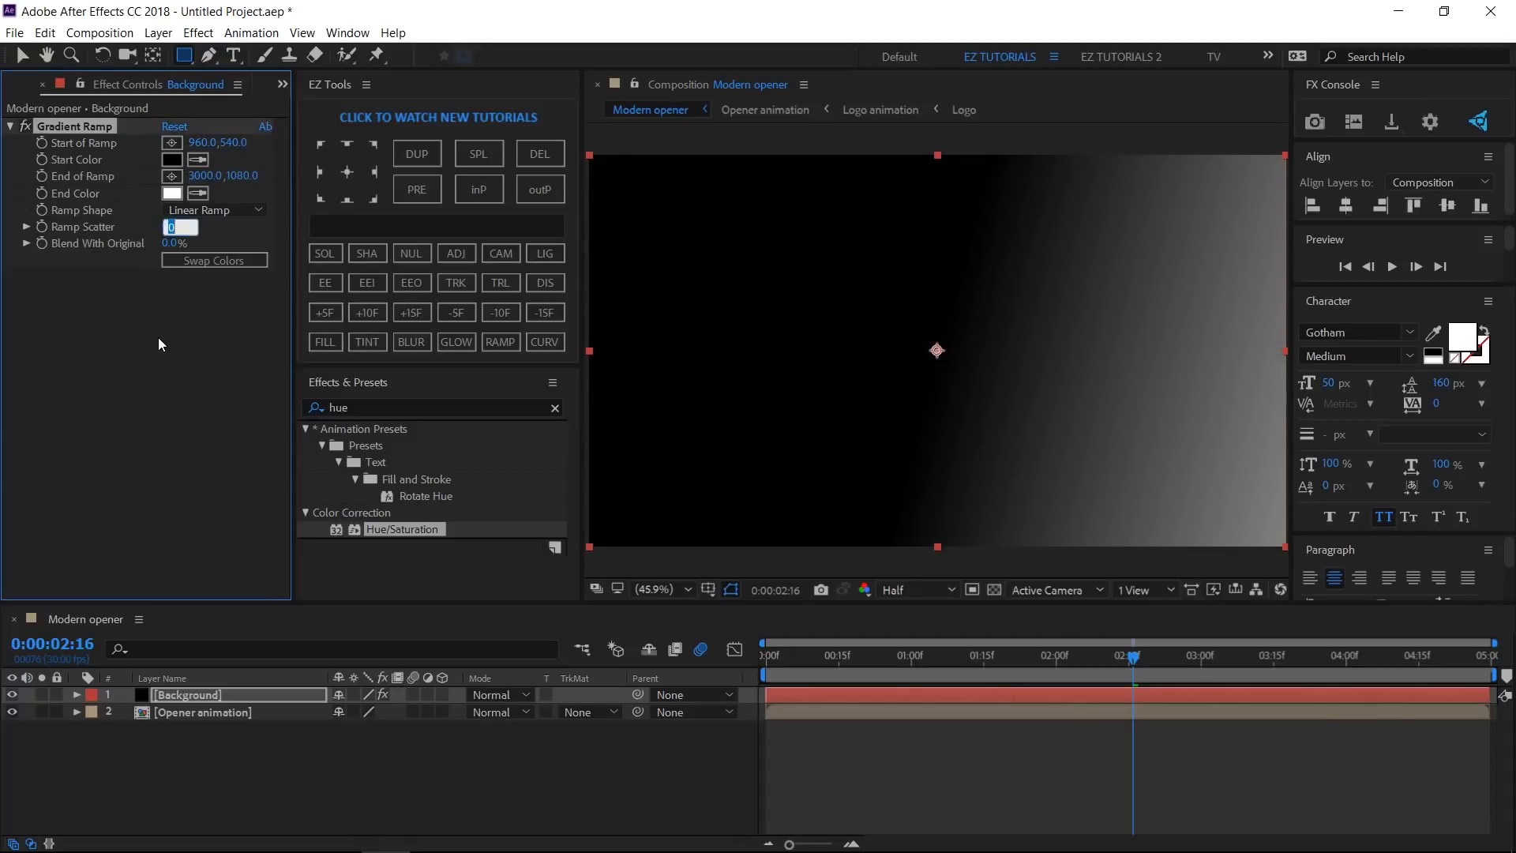
{"action": "type", "text": "500"}
{"action": "key", "text": "Return"}
Sample the dark grey of the interface as the ramp's end color, and make it a Radial Ramp with swapped colors.
{"action": "left_click", "coordinate": [196, 193]}
{"action": "left_click", "coordinate": [179, 319]}
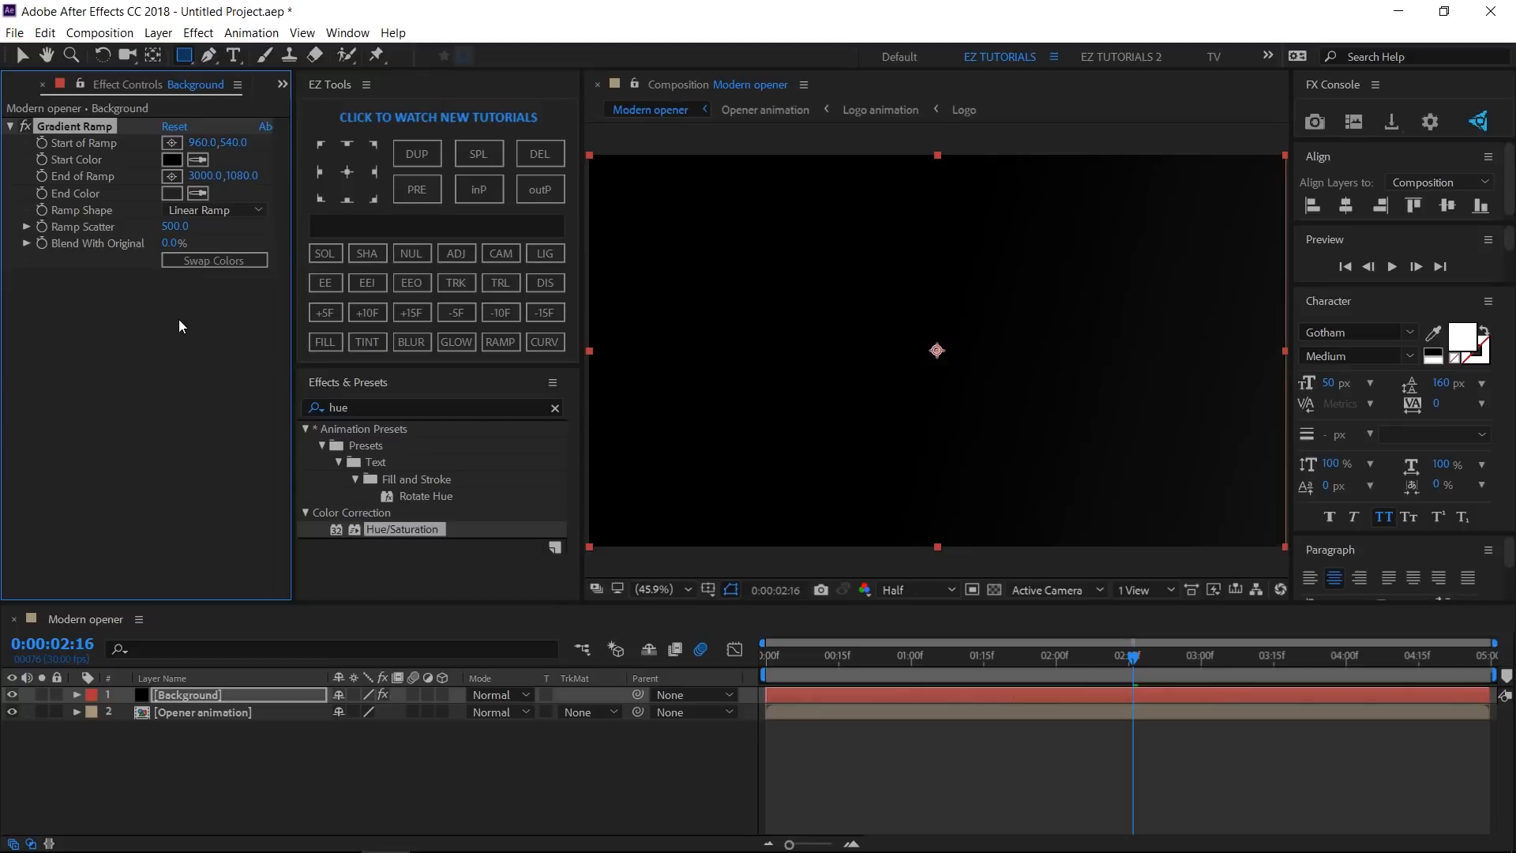
{"action": "left_click", "coordinate": [207, 211]}
{"action": "left_click", "coordinate": [212, 248]}
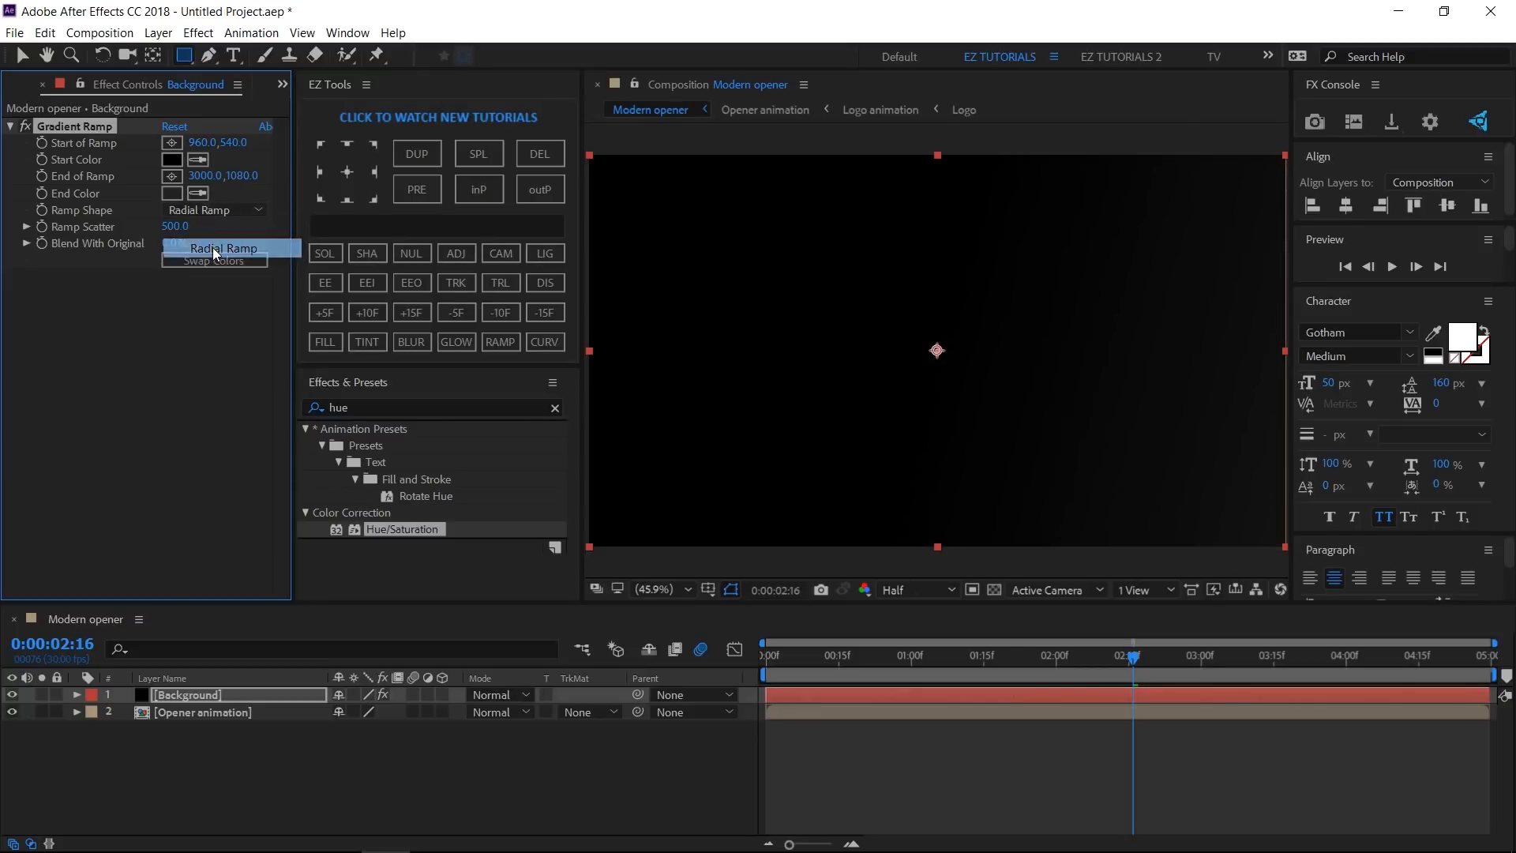
{"action": "left_click", "coordinate": [197, 263]}
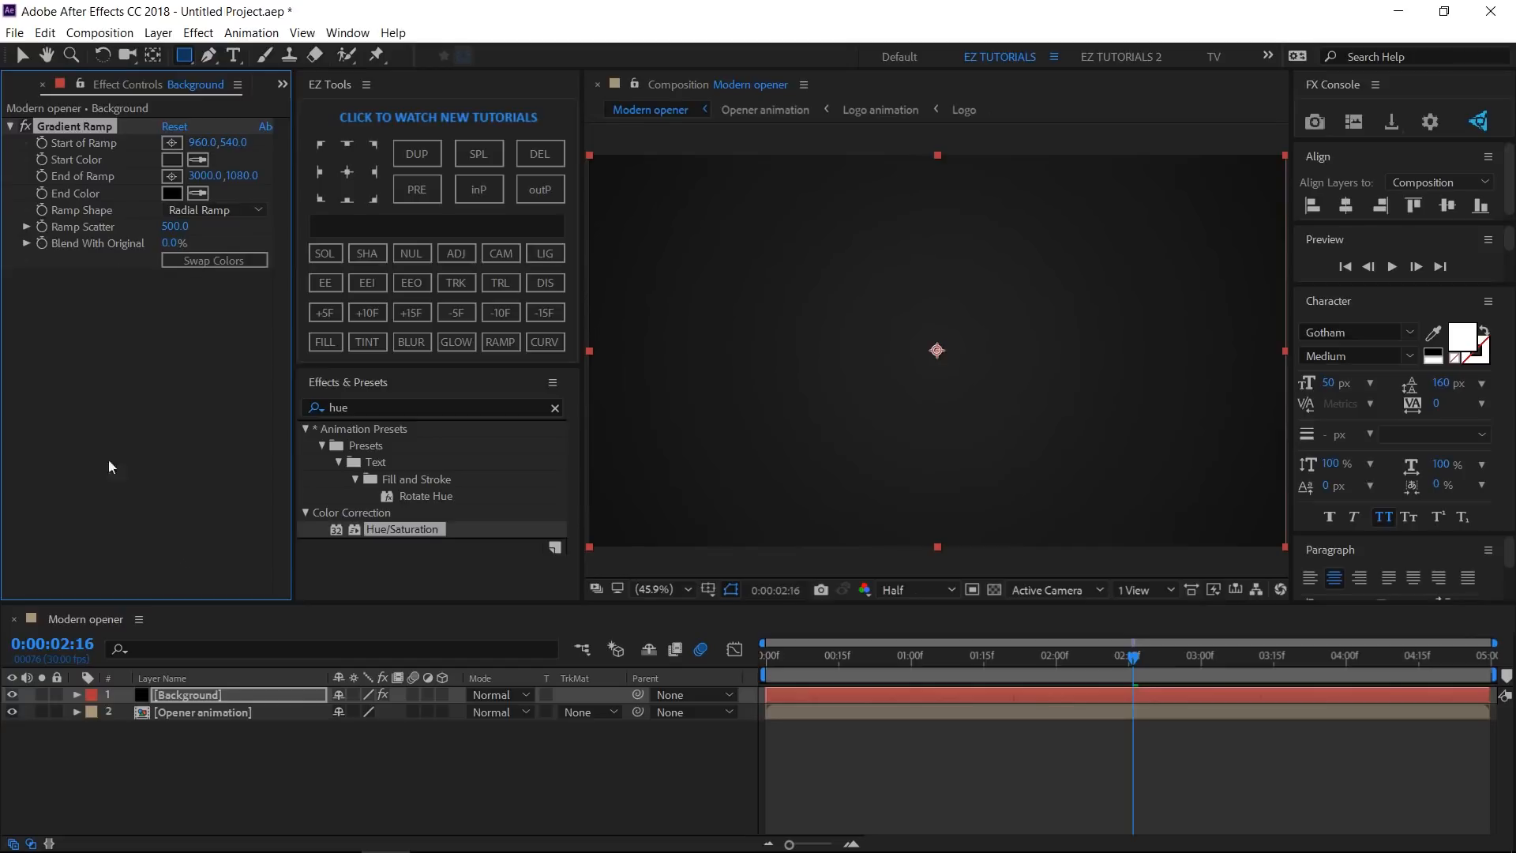
Move the Background layer below Opener animation and create a new solid named Light leaks.
{"action": "left_click_drag", "start_coordinate": [172, 694], "coordinate": [176, 733]}
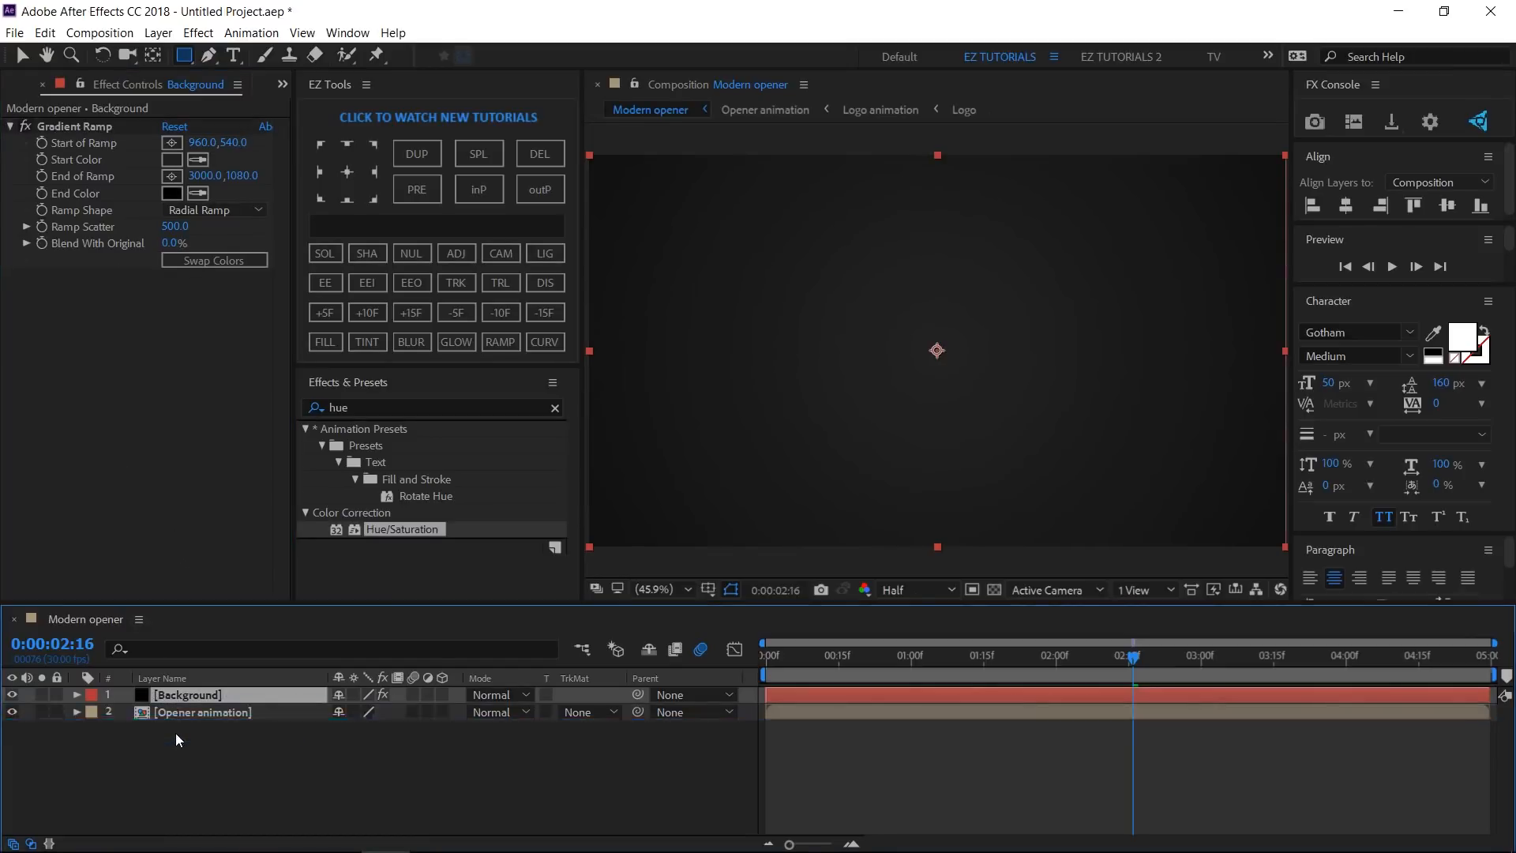
{"action": "left_click", "coordinate": [390, 225]}
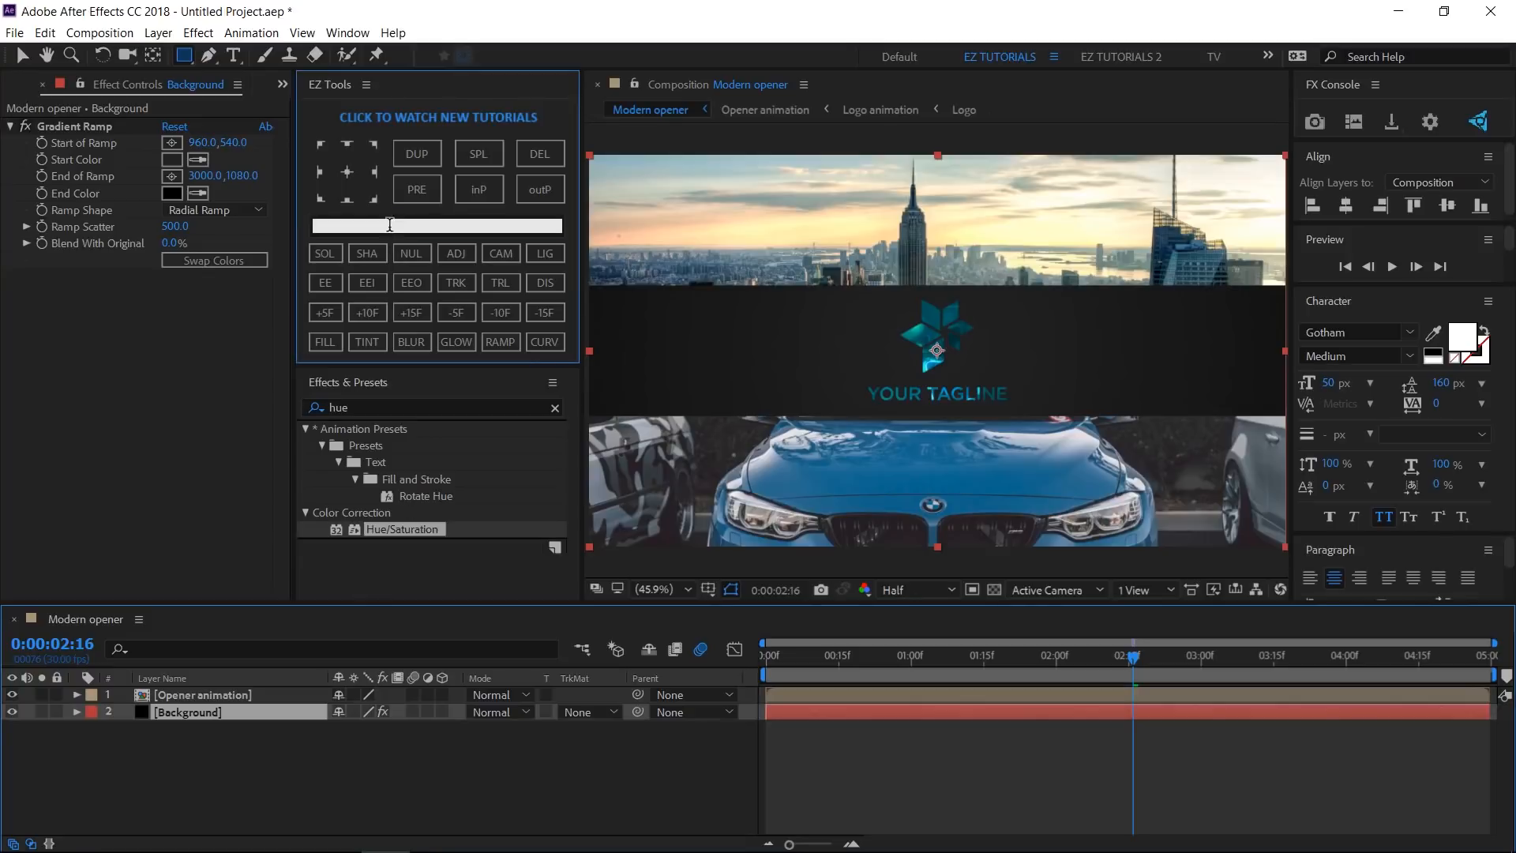
{"action": "type", "text": "Ligh"}
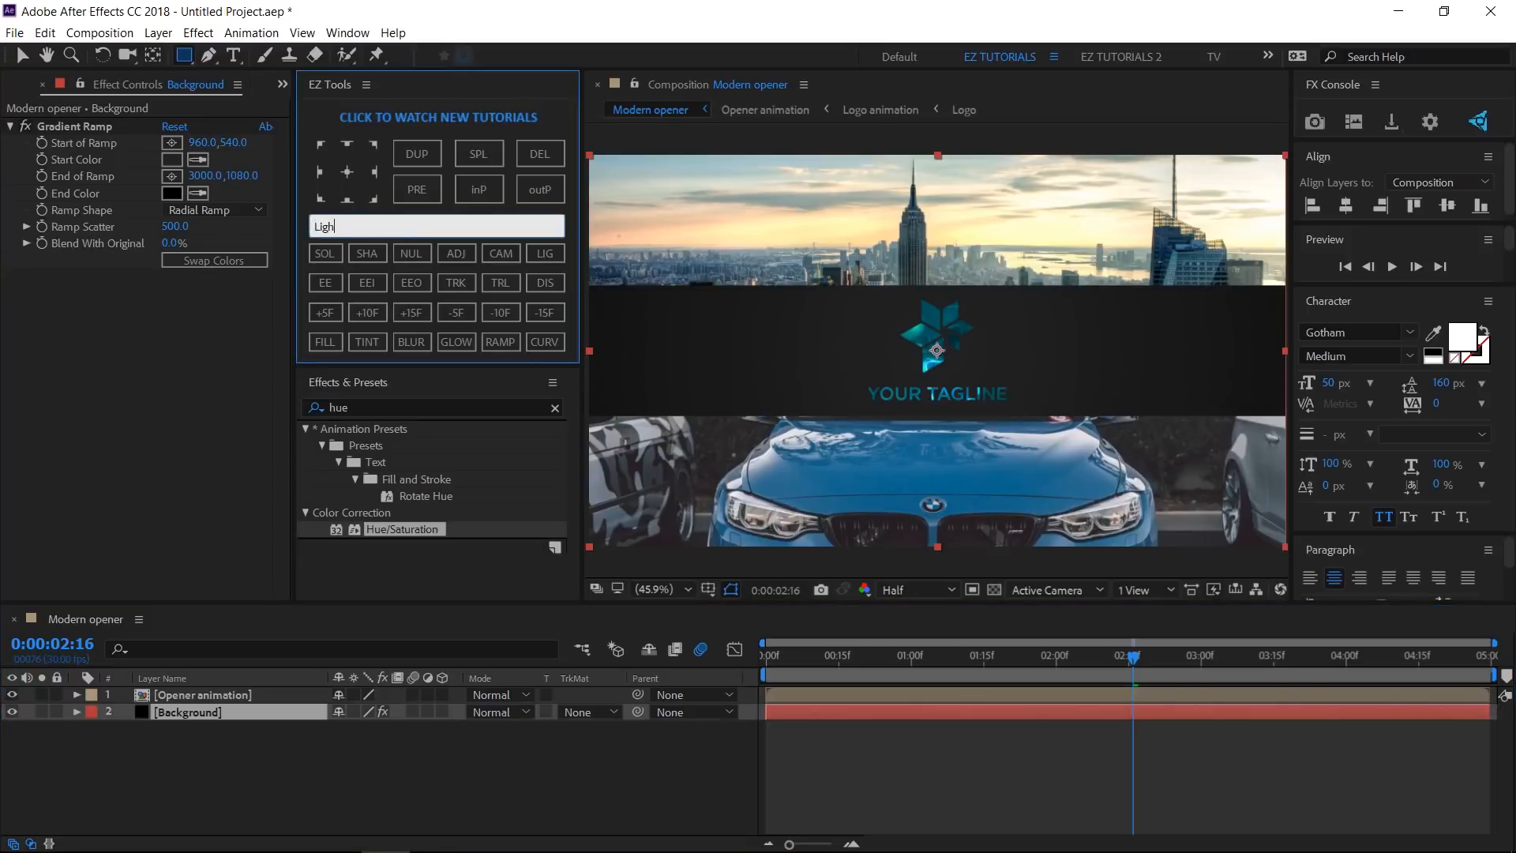
{"action": "type", "text": "t leaks"}
{"action": "left_click", "coordinate": [330, 251]}
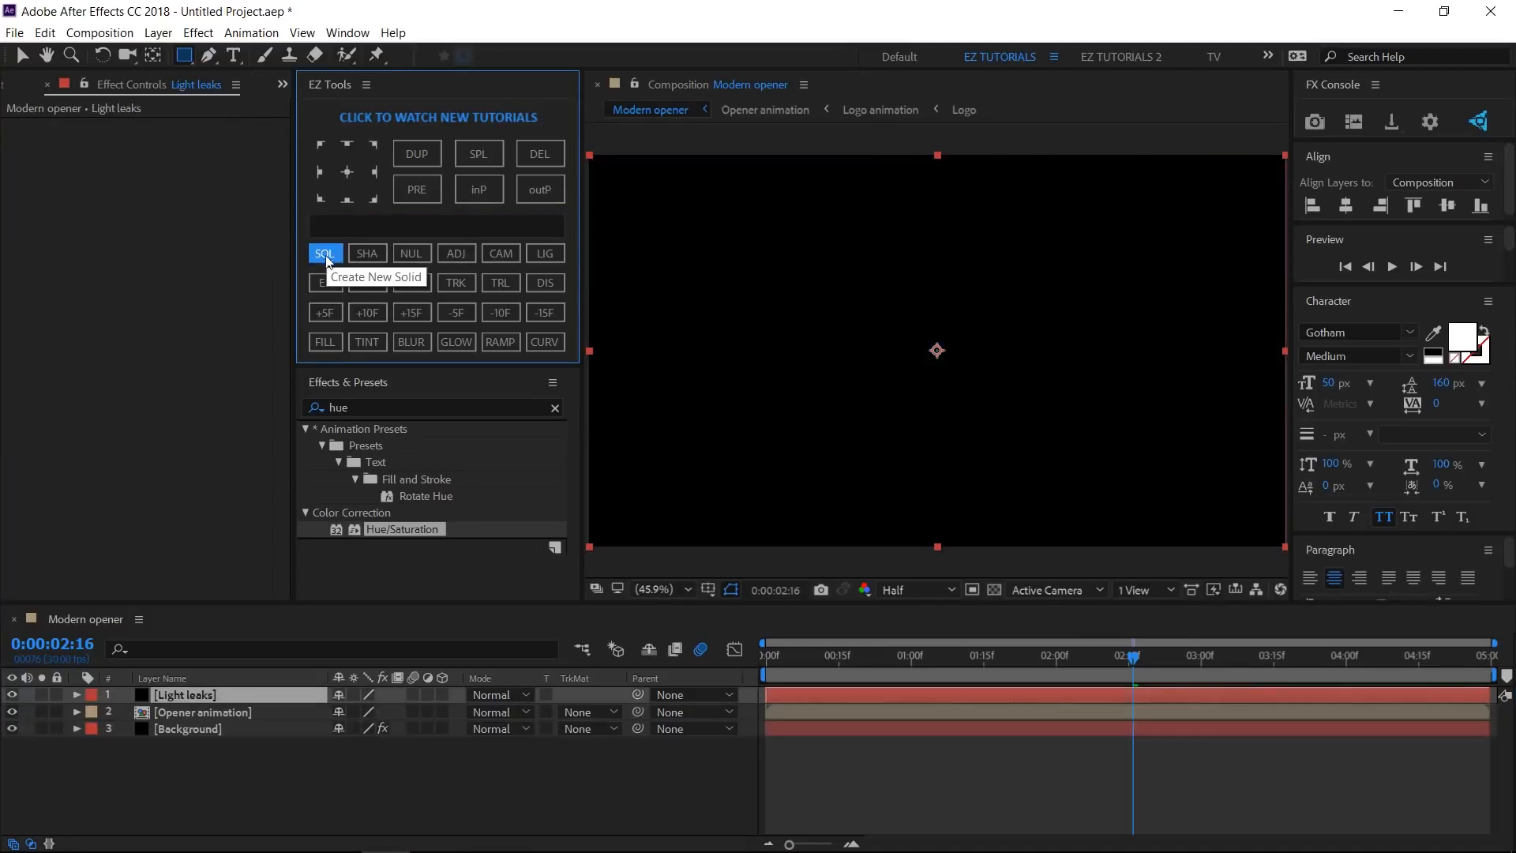
Apply the Fractal Noise effect to the Light leaks layer and set its noise type to Spline.
{"action": "left_click", "coordinate": [391, 407]}
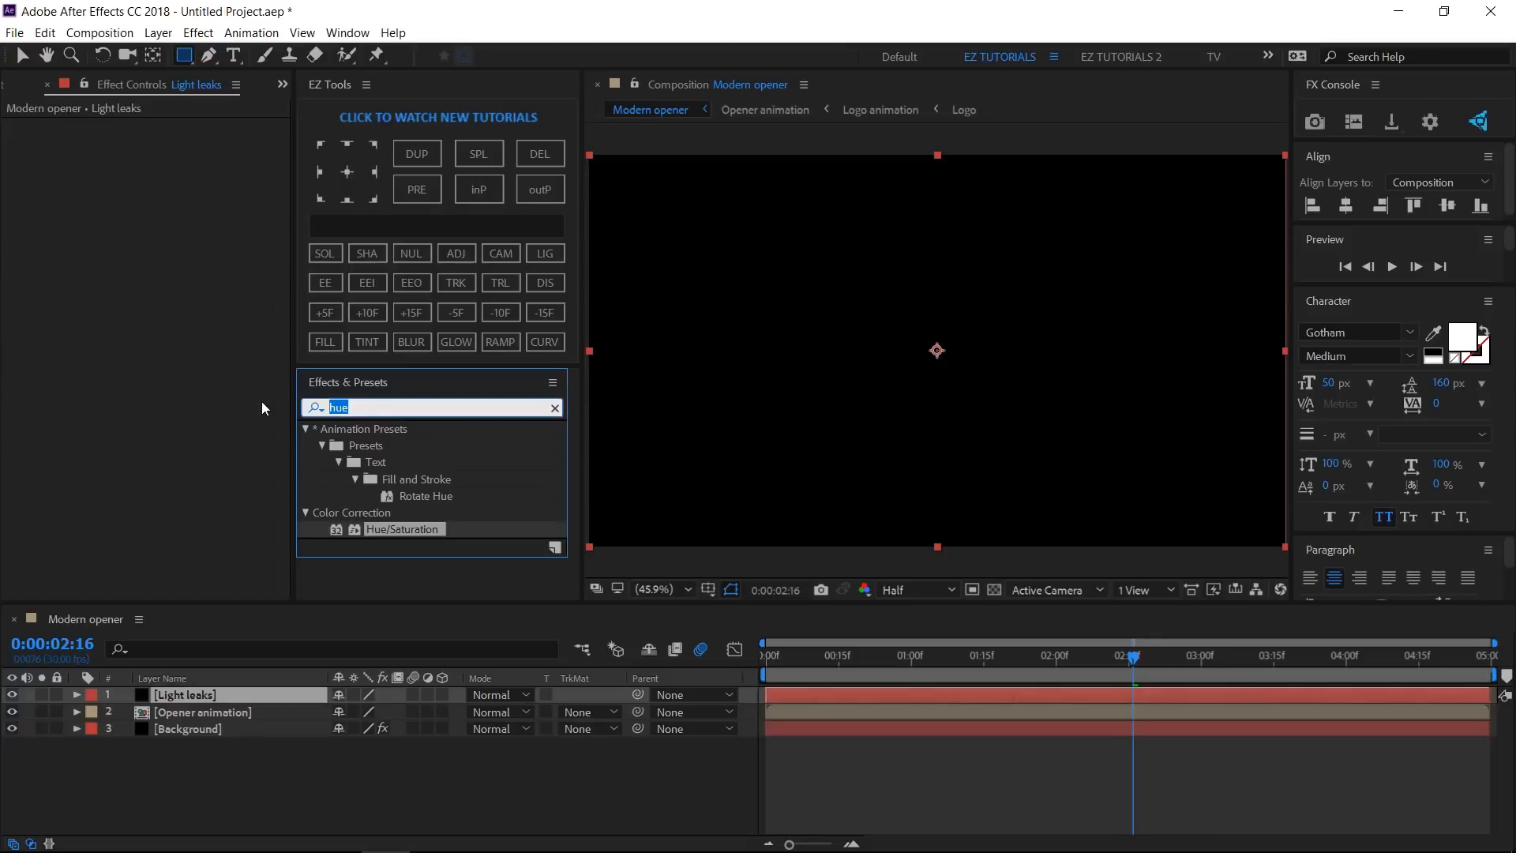
{"action": "type", "text": "fracta"}
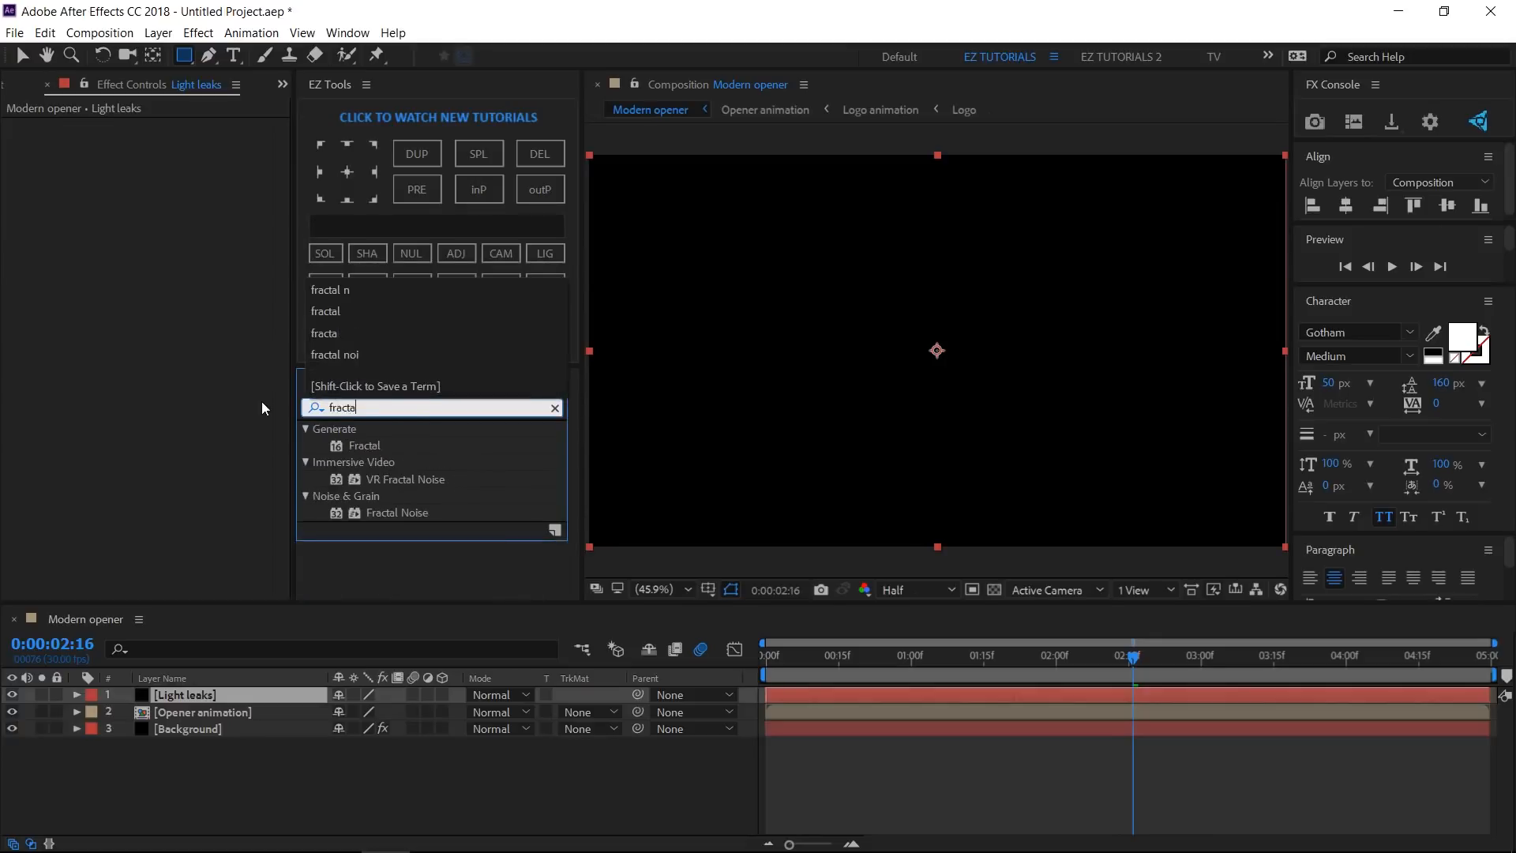
{"action": "left_click_drag", "start_coordinate": [391, 516], "coordinate": [106, 430]}
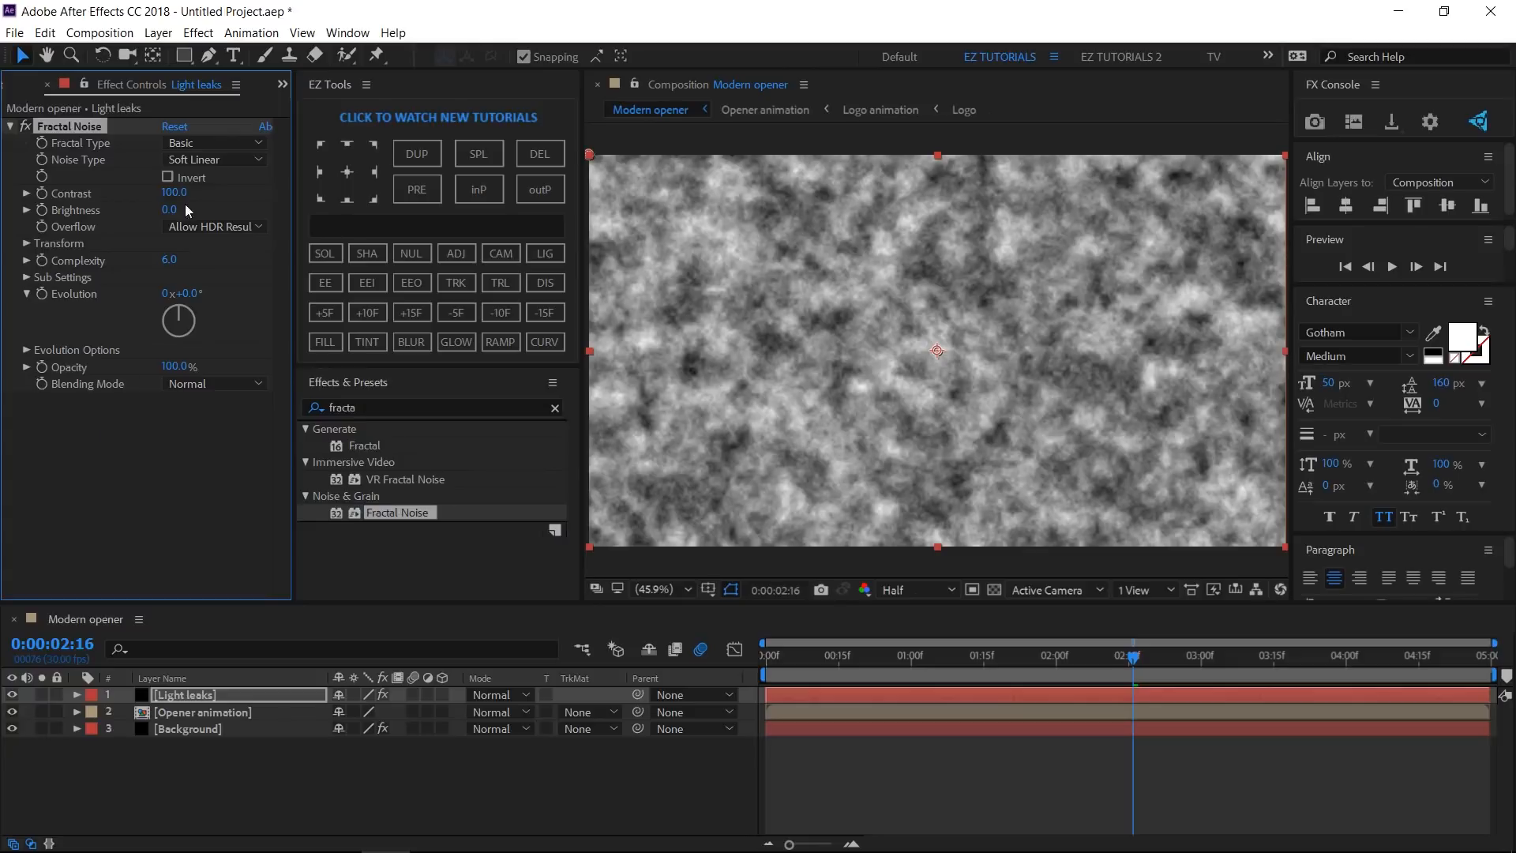
{"action": "left_click", "coordinate": [199, 160]}
{"action": "left_click", "coordinate": [206, 236]}
{"action": "left_click", "coordinate": [206, 231]}
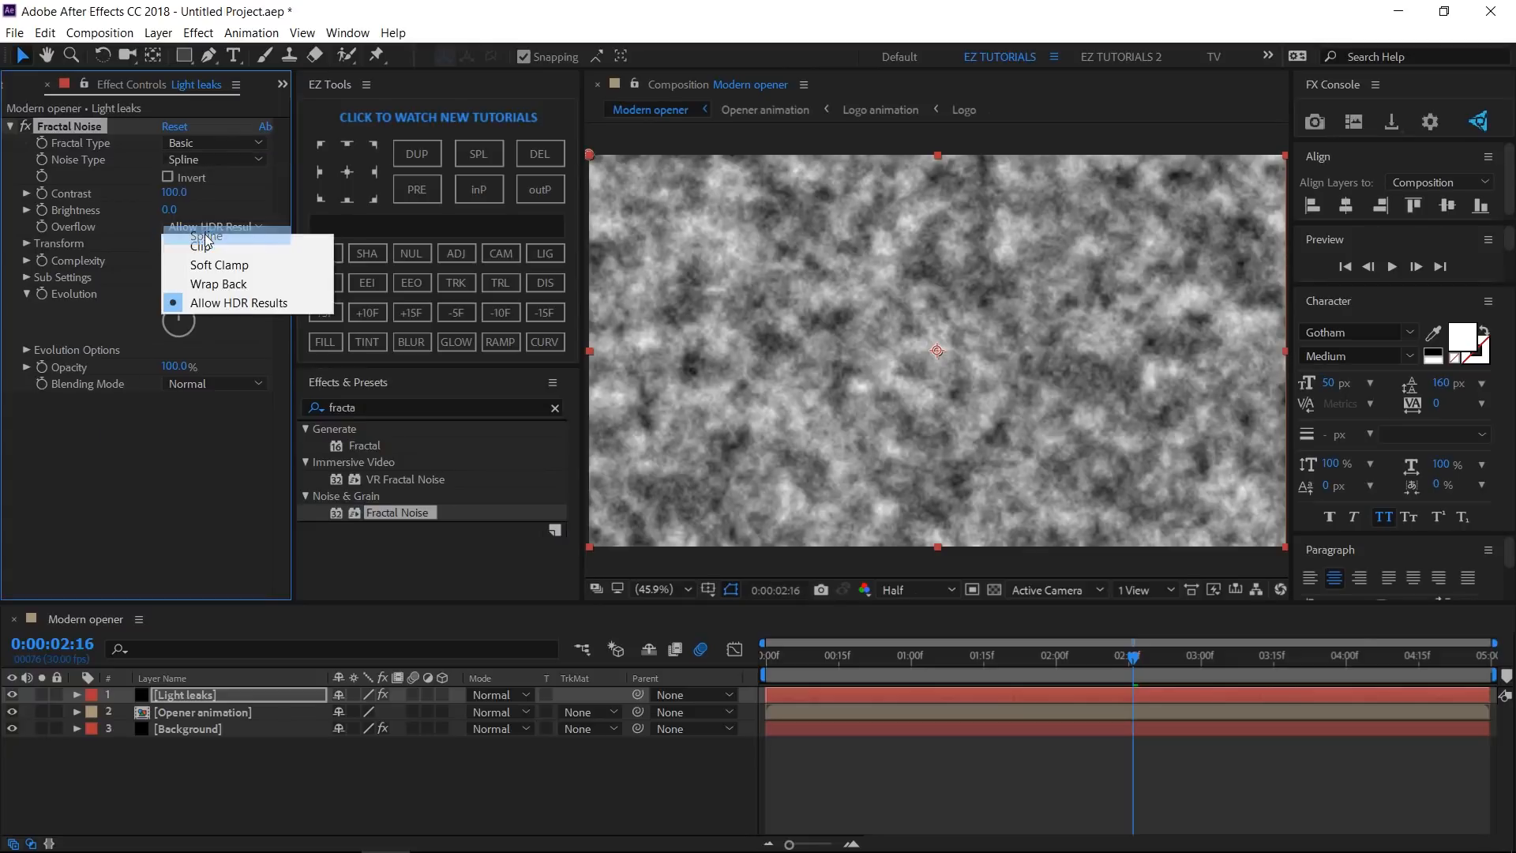
Set the Fractal Noise contrast to 175 and brightness to -55.
{"action": "left_click", "coordinate": [178, 190]}
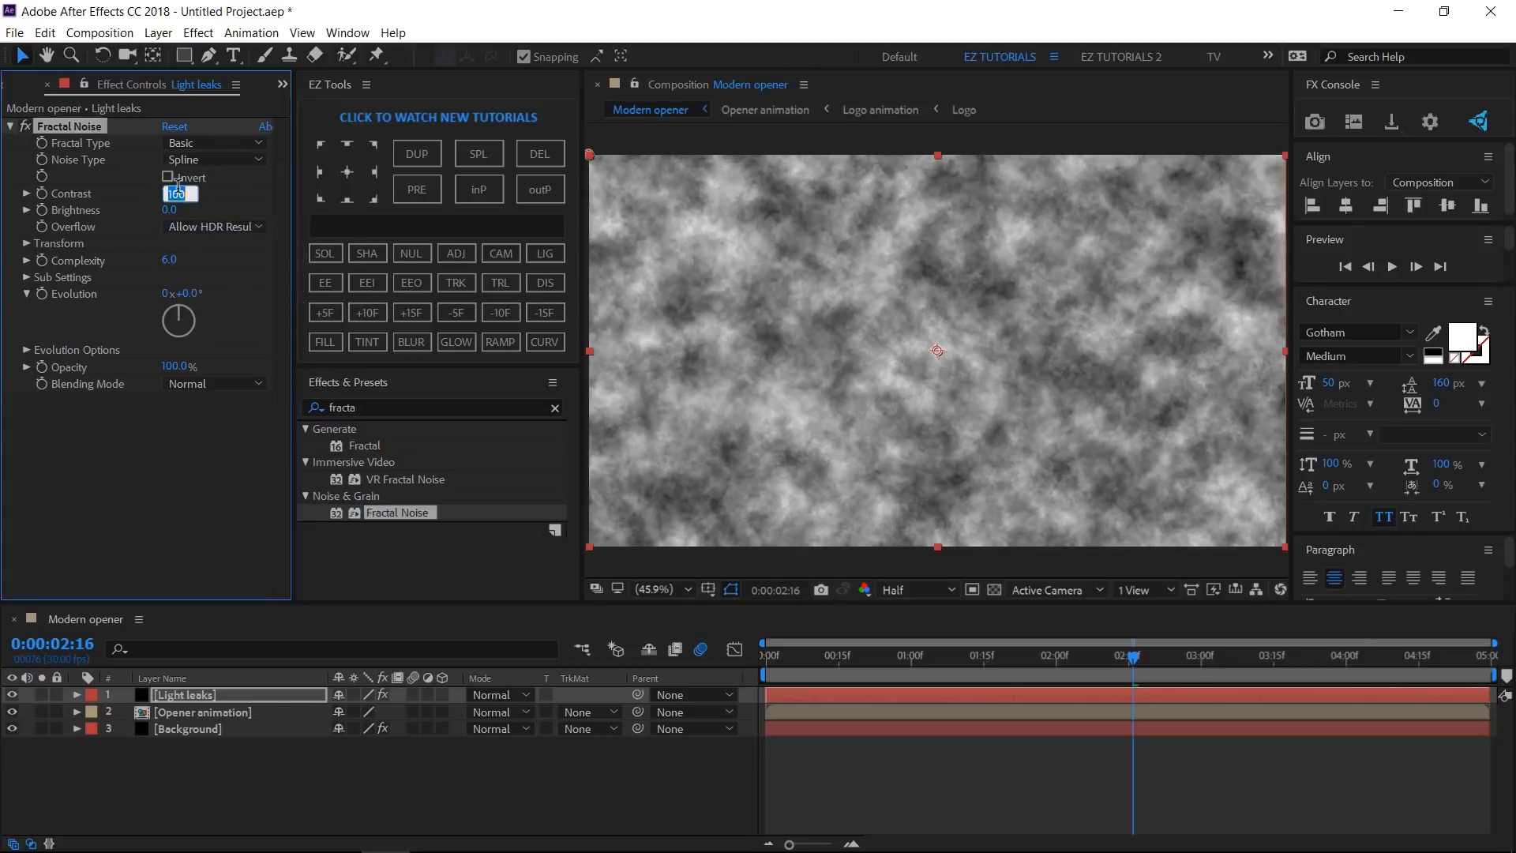
{"action": "type", "text": "175"}
{"action": "key", "text": "Tab"}
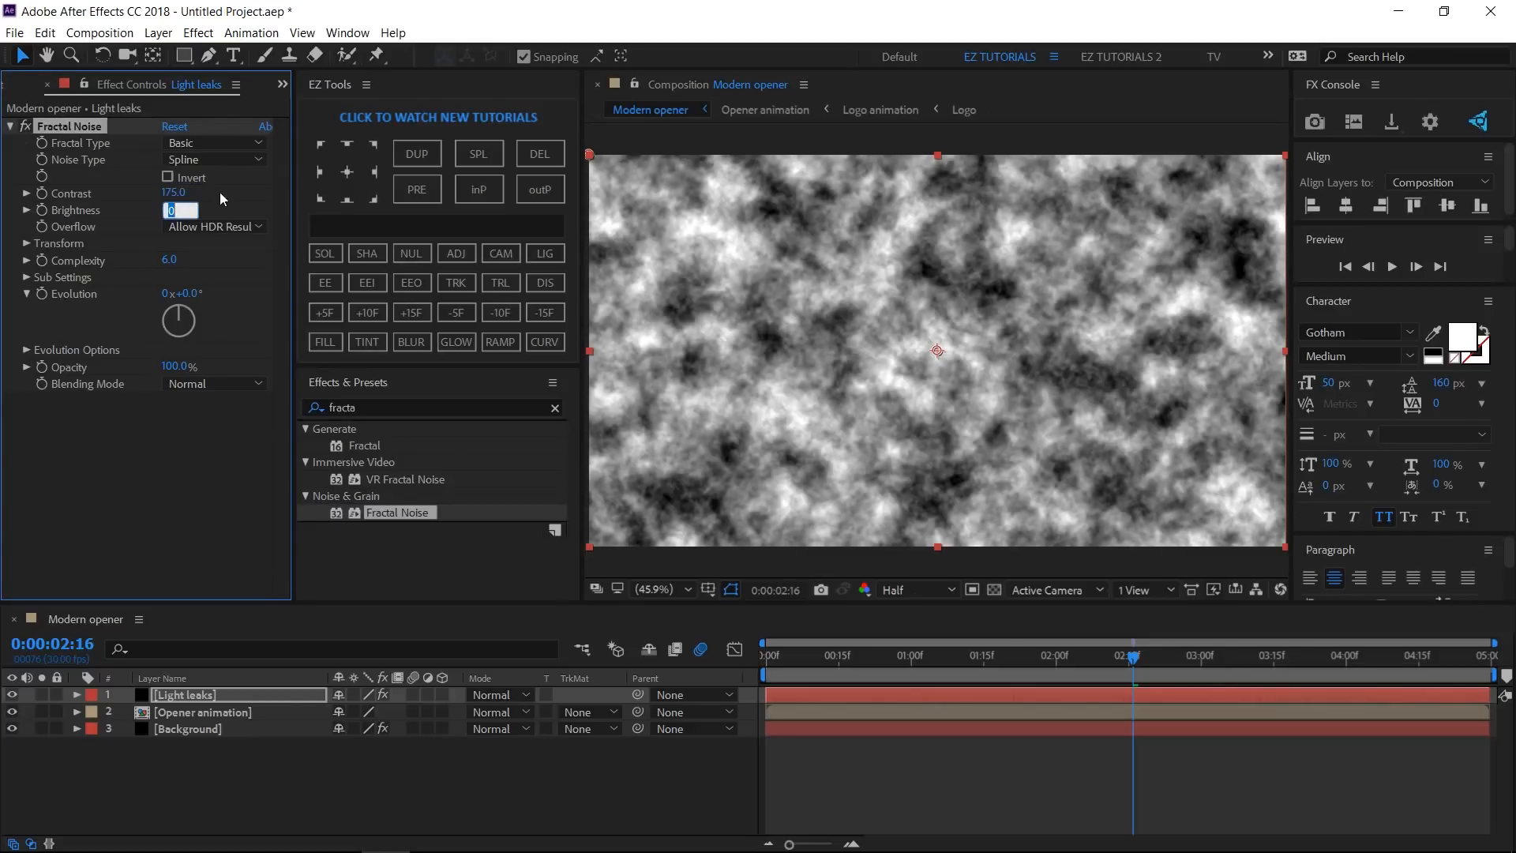
{"action": "type", "text": "-55"}
{"action": "key", "text": "Return"}
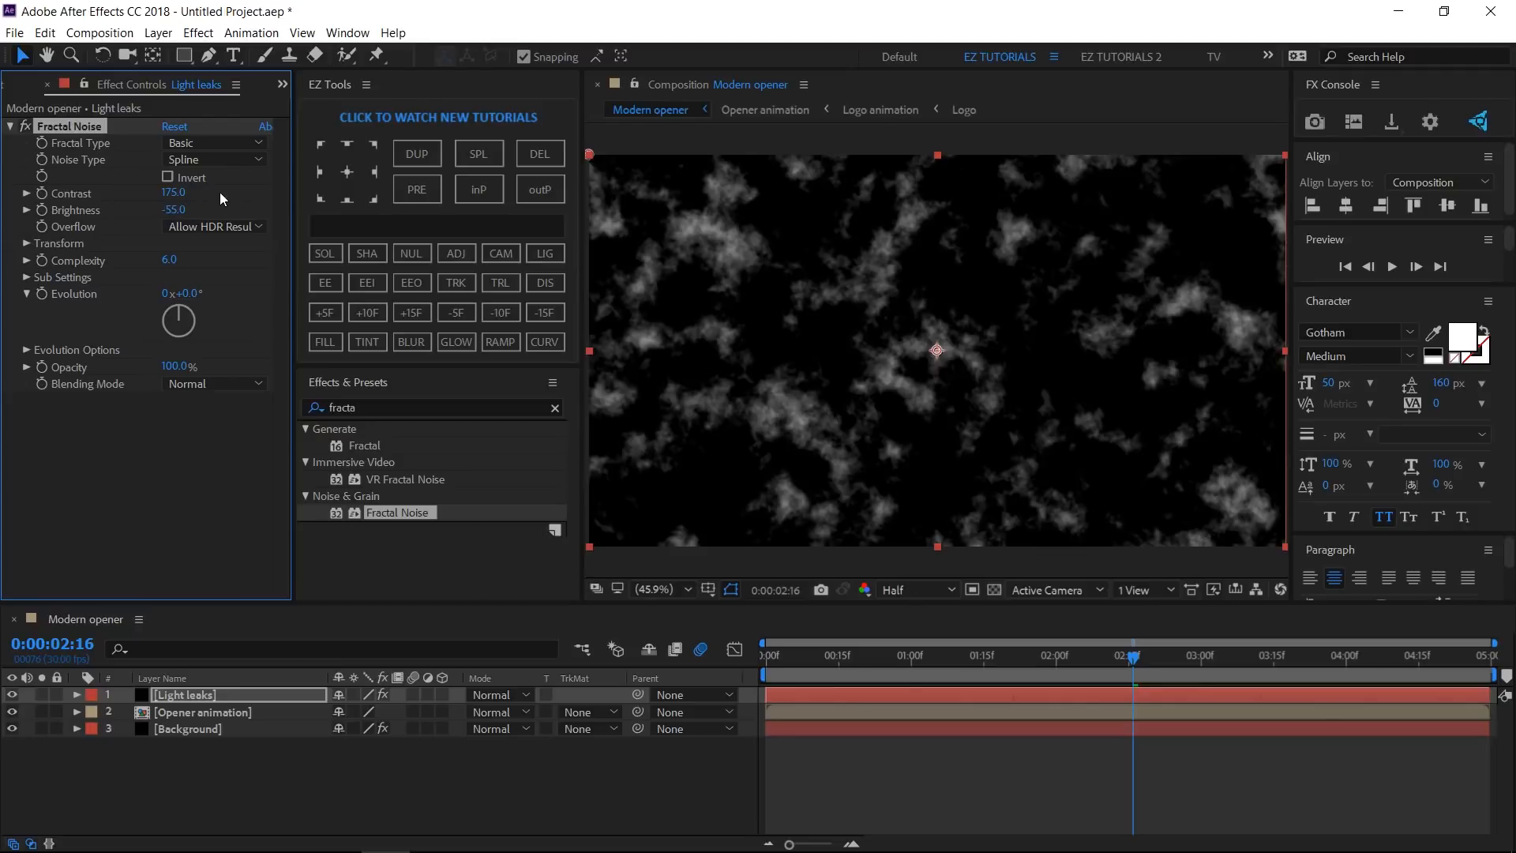
Set the Fractal Noise scale to 1300 and its complexity to 1.
{"action": "left_click", "coordinate": [26, 244]}
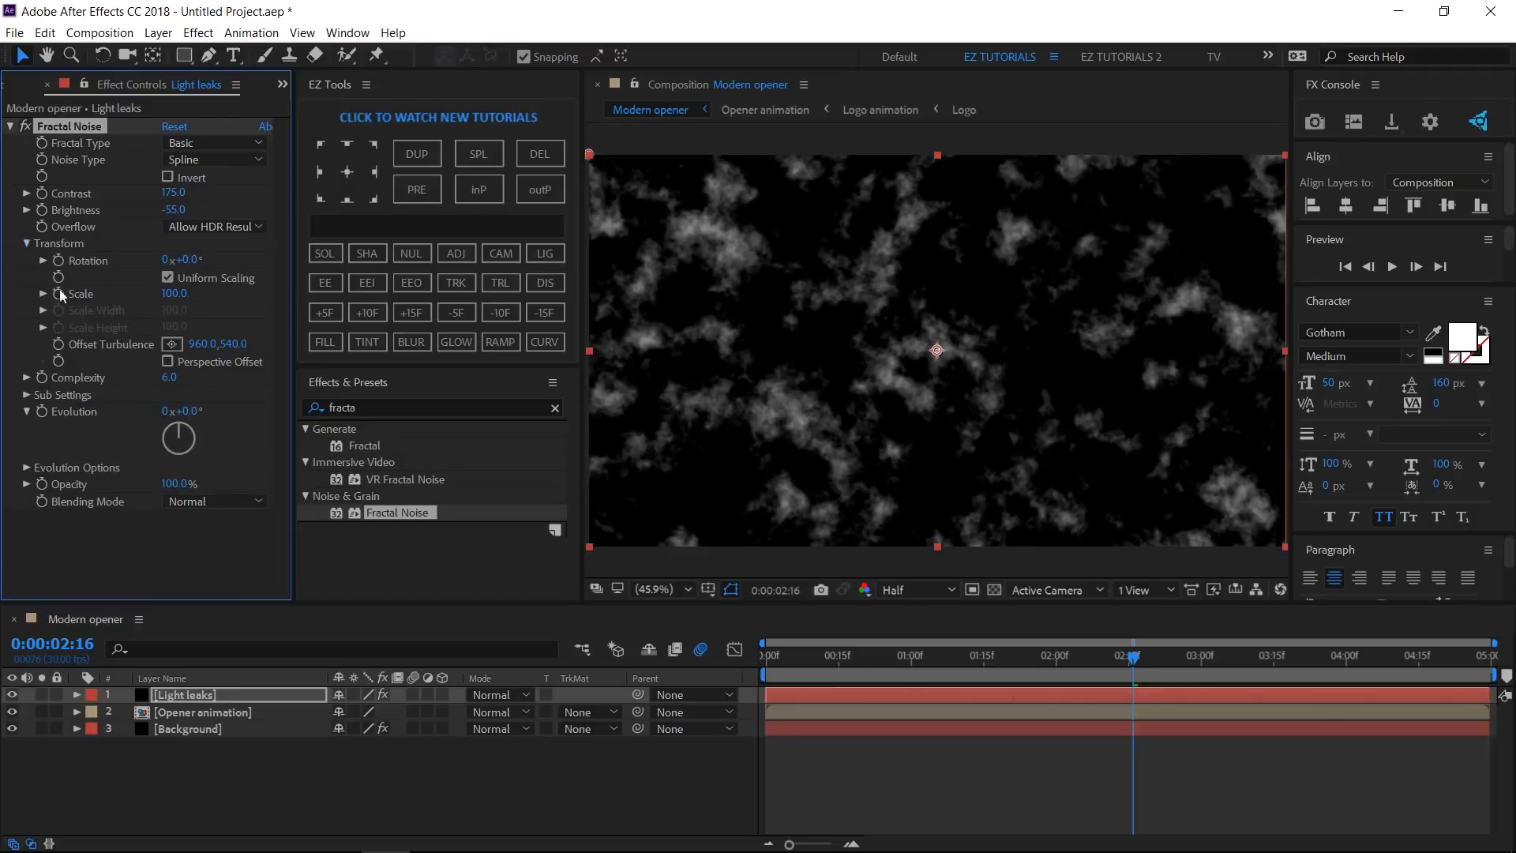
{"action": "left_click", "coordinate": [175, 294]}
{"action": "type", "text": "1300"}
{"action": "key", "text": "Return"}
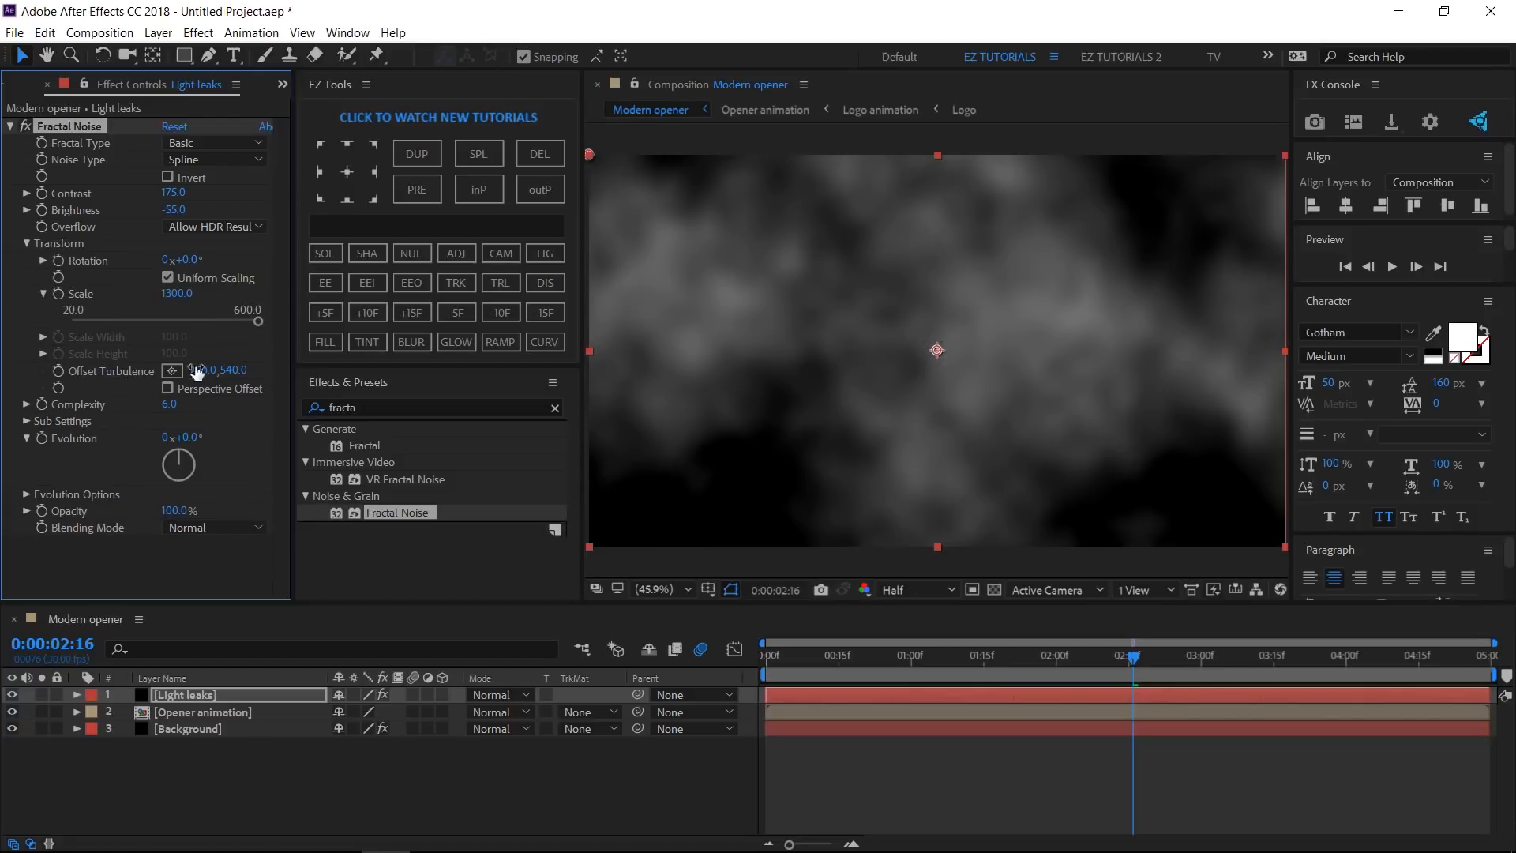
{"action": "left_click", "coordinate": [172, 405]}
{"action": "type", "text": "1"}
{"action": "key", "text": "Return"}
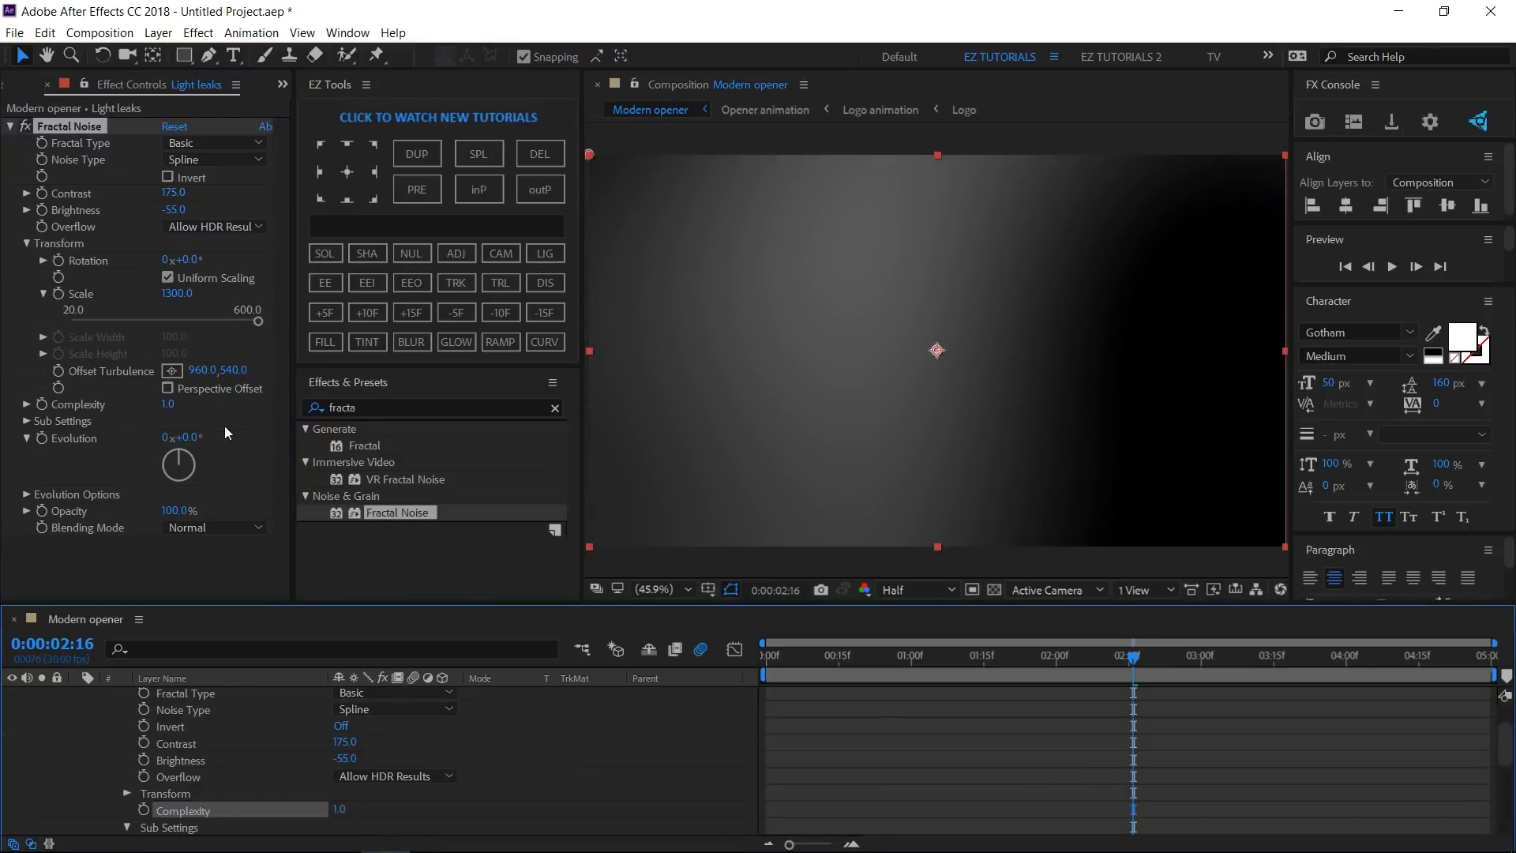
Add the expression time*90 to the Fractal Noise Evolution property and collapse the effect.
{"action": "left_click", "coordinate": [42, 438], "text": "alt"}
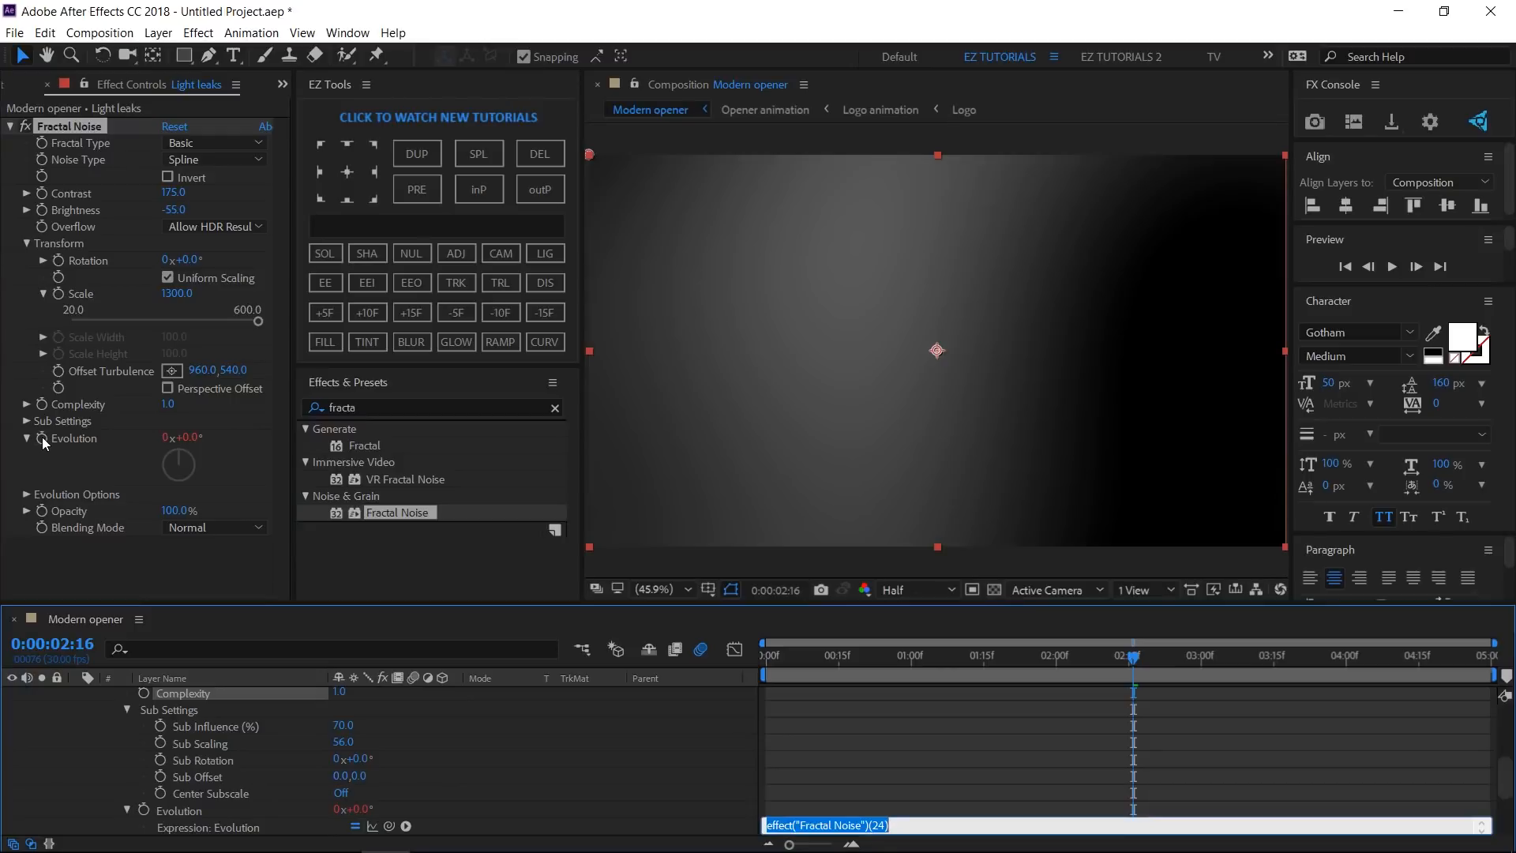
{"action": "type", "text": "ti"}
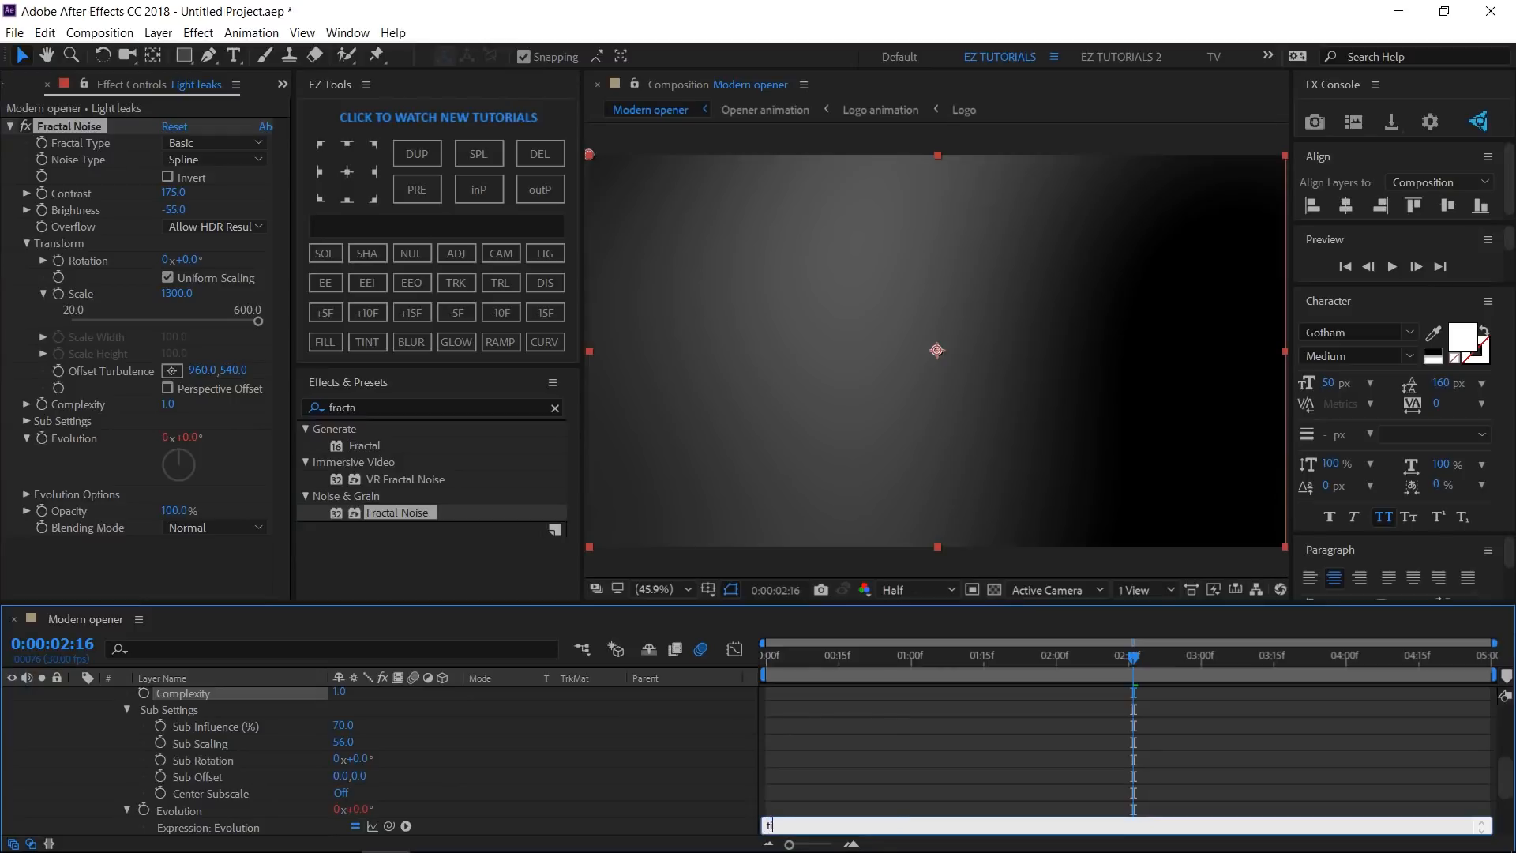
{"action": "type", "text": "me*90"}
{"action": "left_click", "coordinate": [575, 826]}
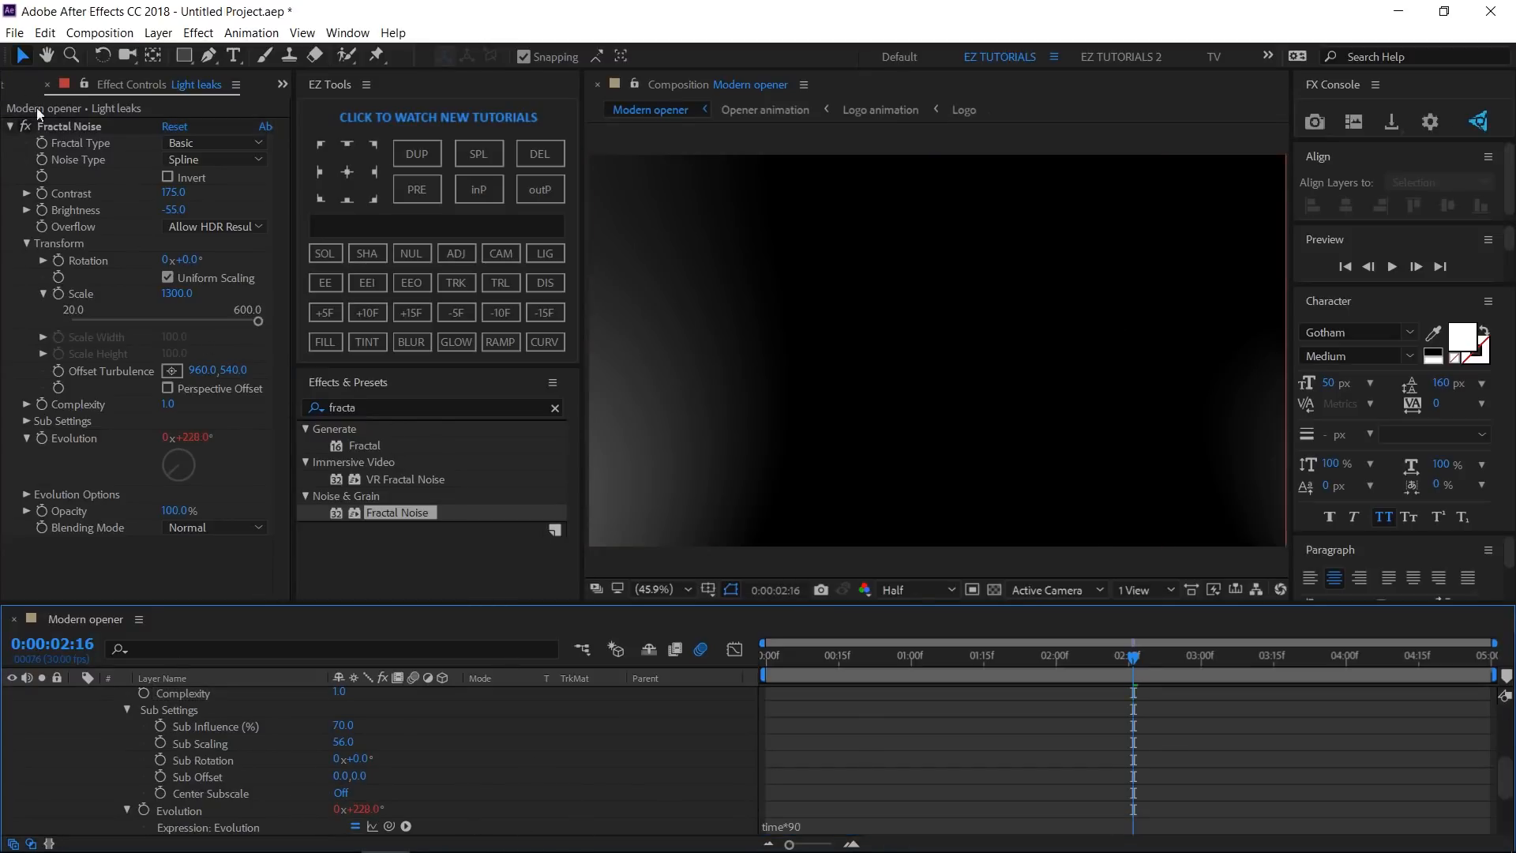
{"action": "left_click", "coordinate": [11, 127]}
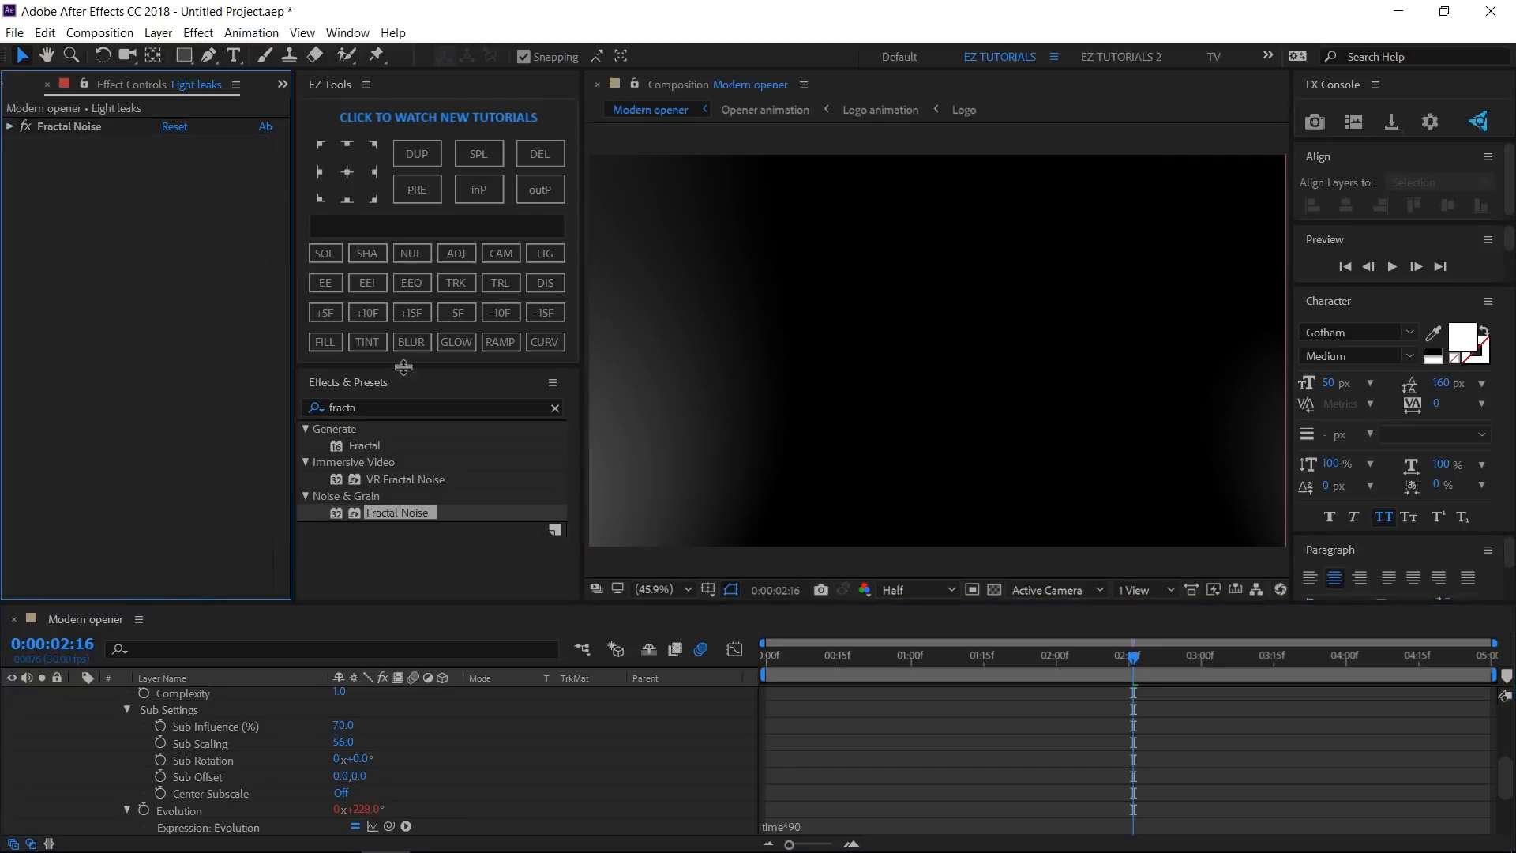
Apply the Hue/Saturation effect to the Light leaks layer and turn on Colorize.
{"action": "left_click", "coordinate": [395, 407]}
{"action": "type", "text": "hue"}
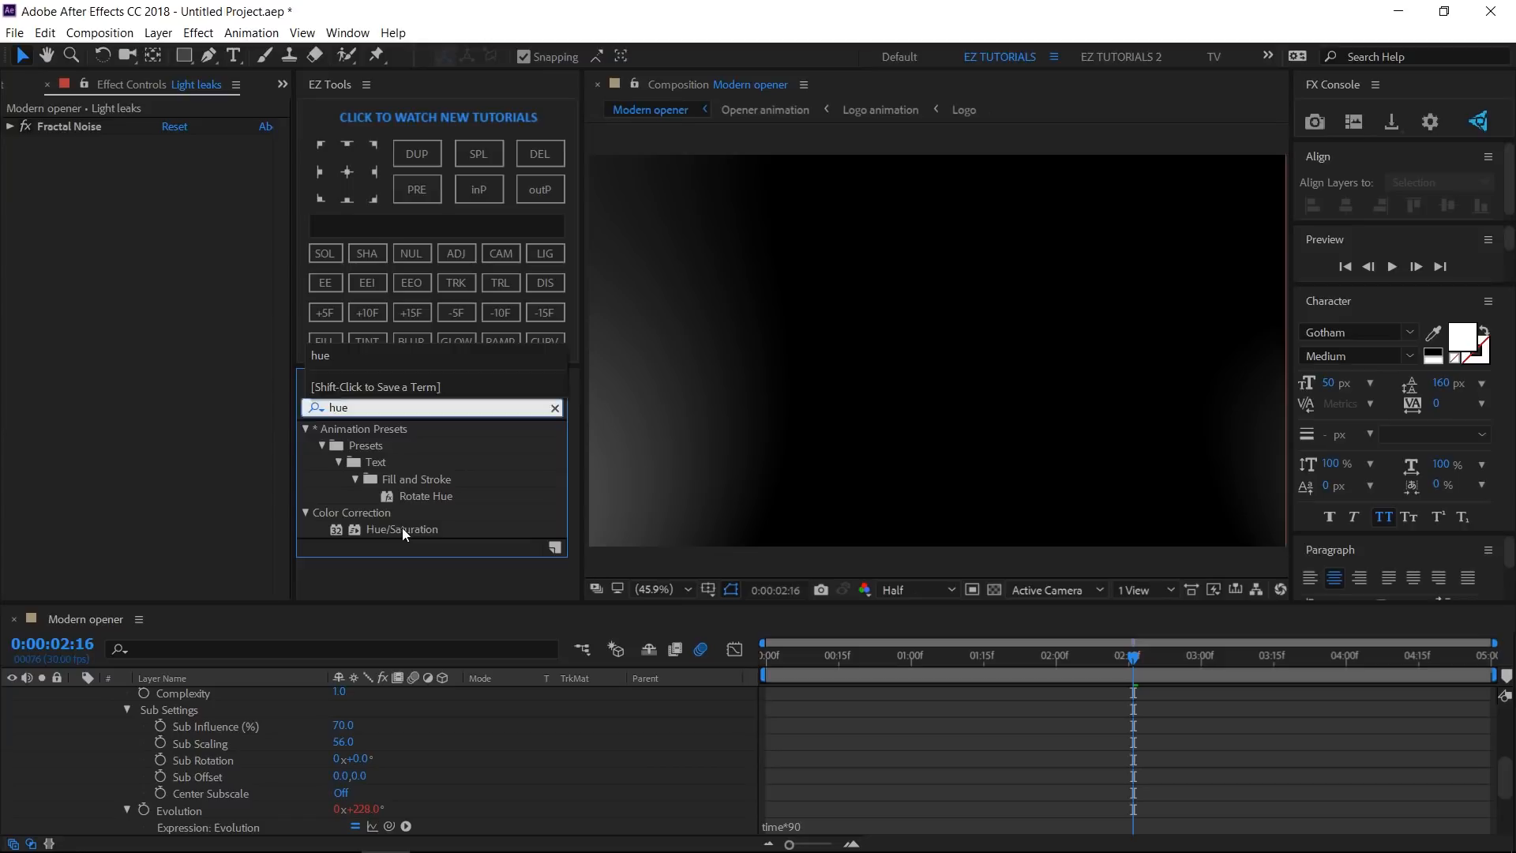
{"action": "left_click_drag", "start_coordinate": [401, 527], "coordinate": [210, 461]}
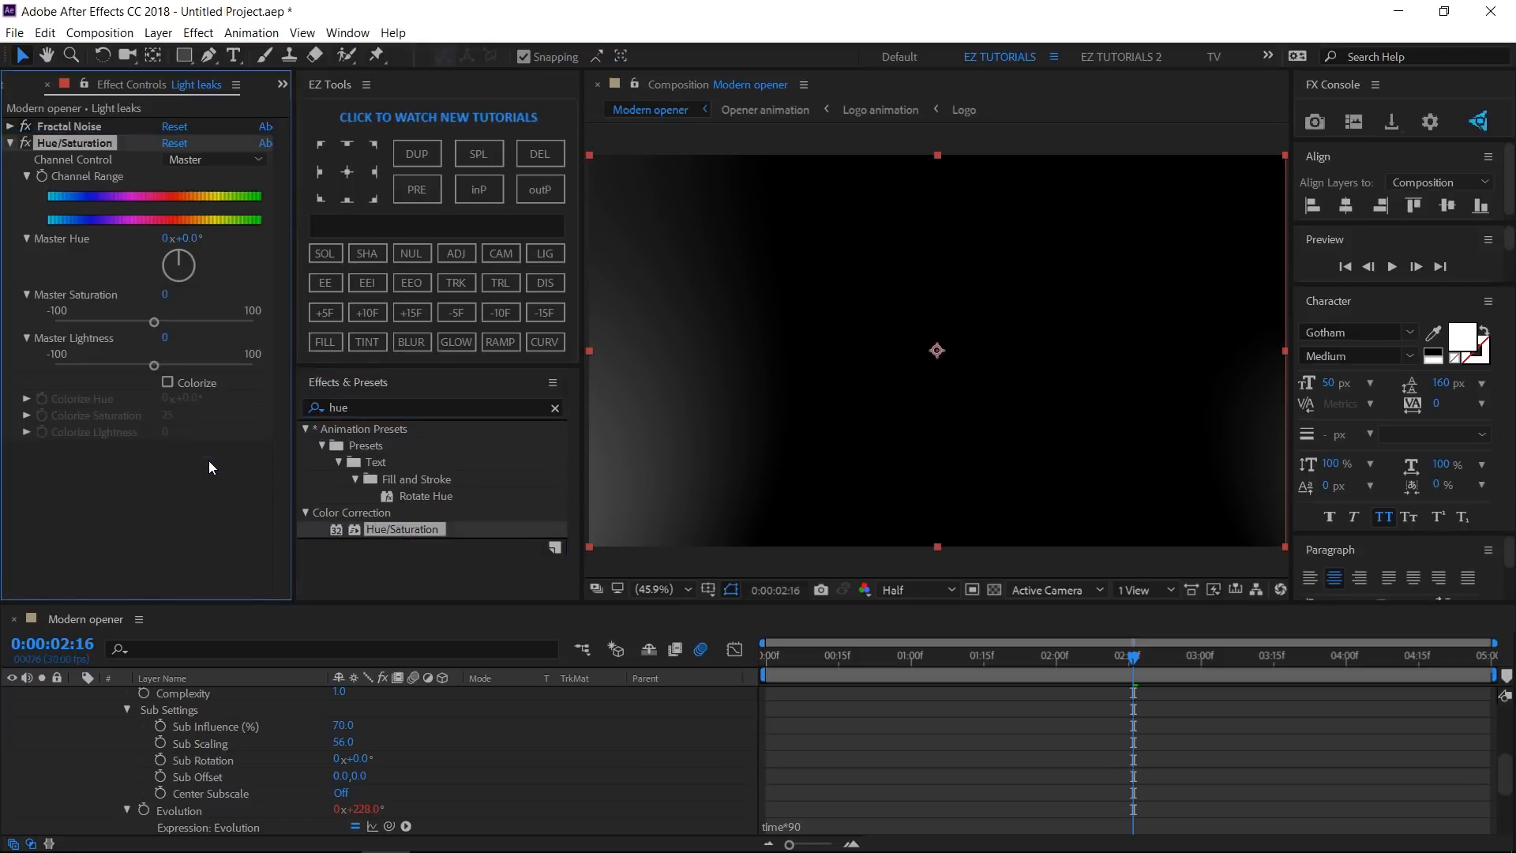
{"action": "left_click", "coordinate": [168, 383]}
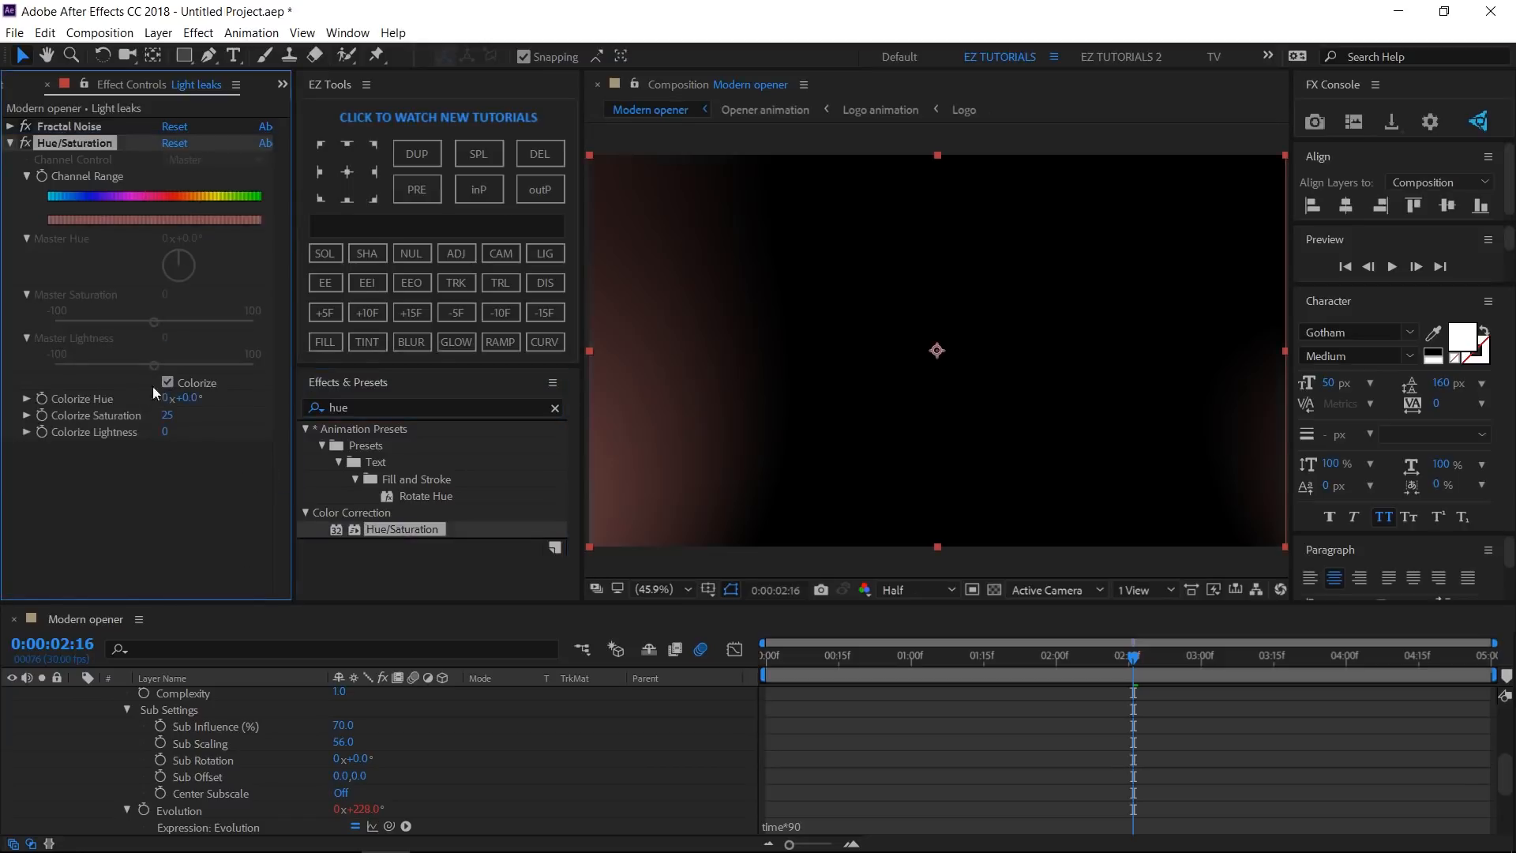
Add the expression wiggle(4,130) to the Colorize Hue property and collapse the Light leaks layer.
{"action": "left_click", "coordinate": [43, 399], "text": "alt"}
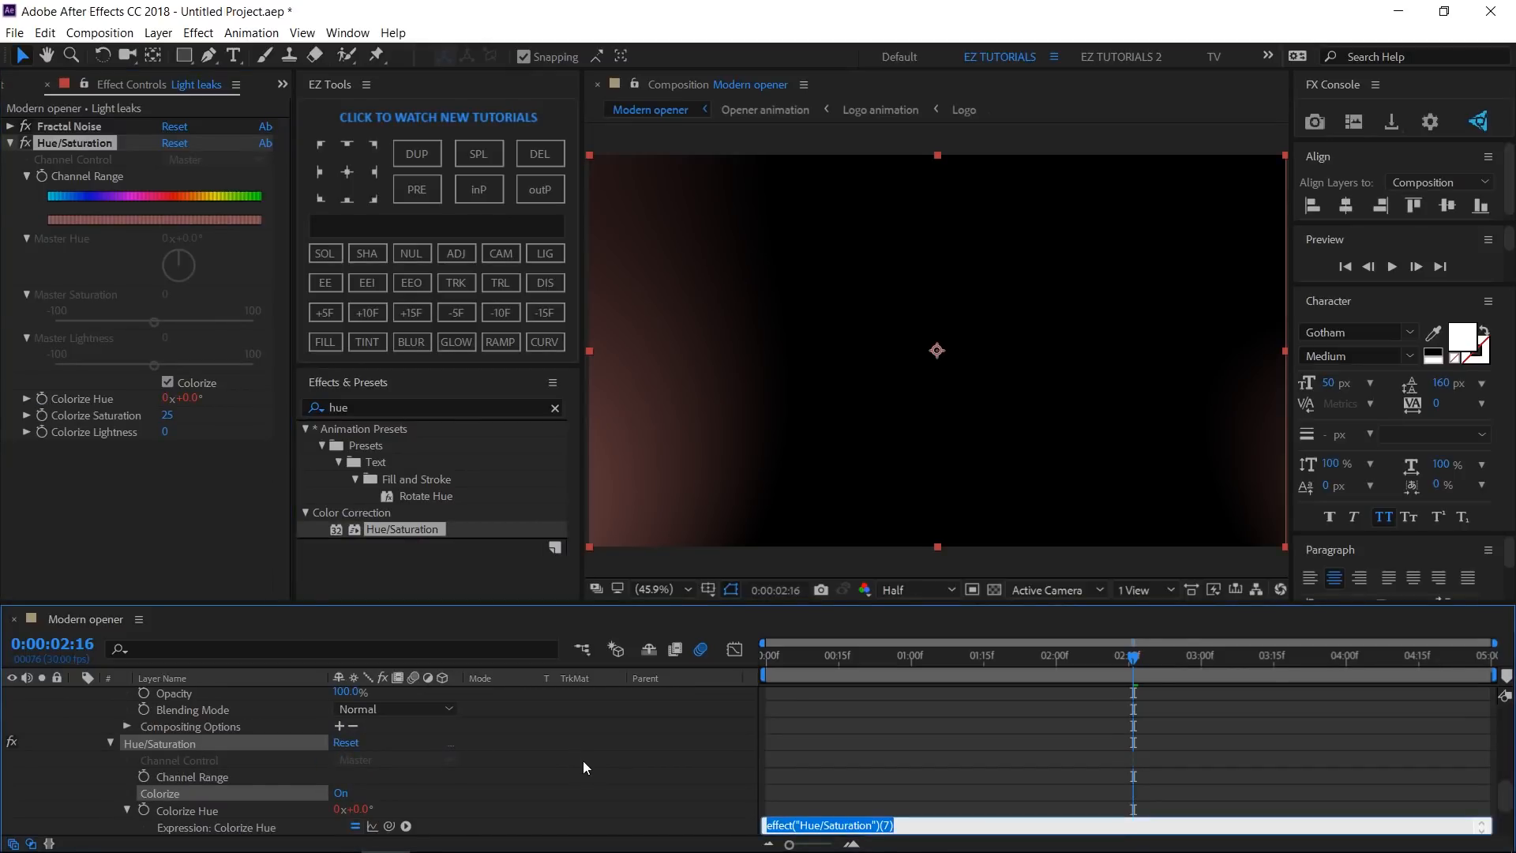
{"action": "type", "text": "wiggle("}
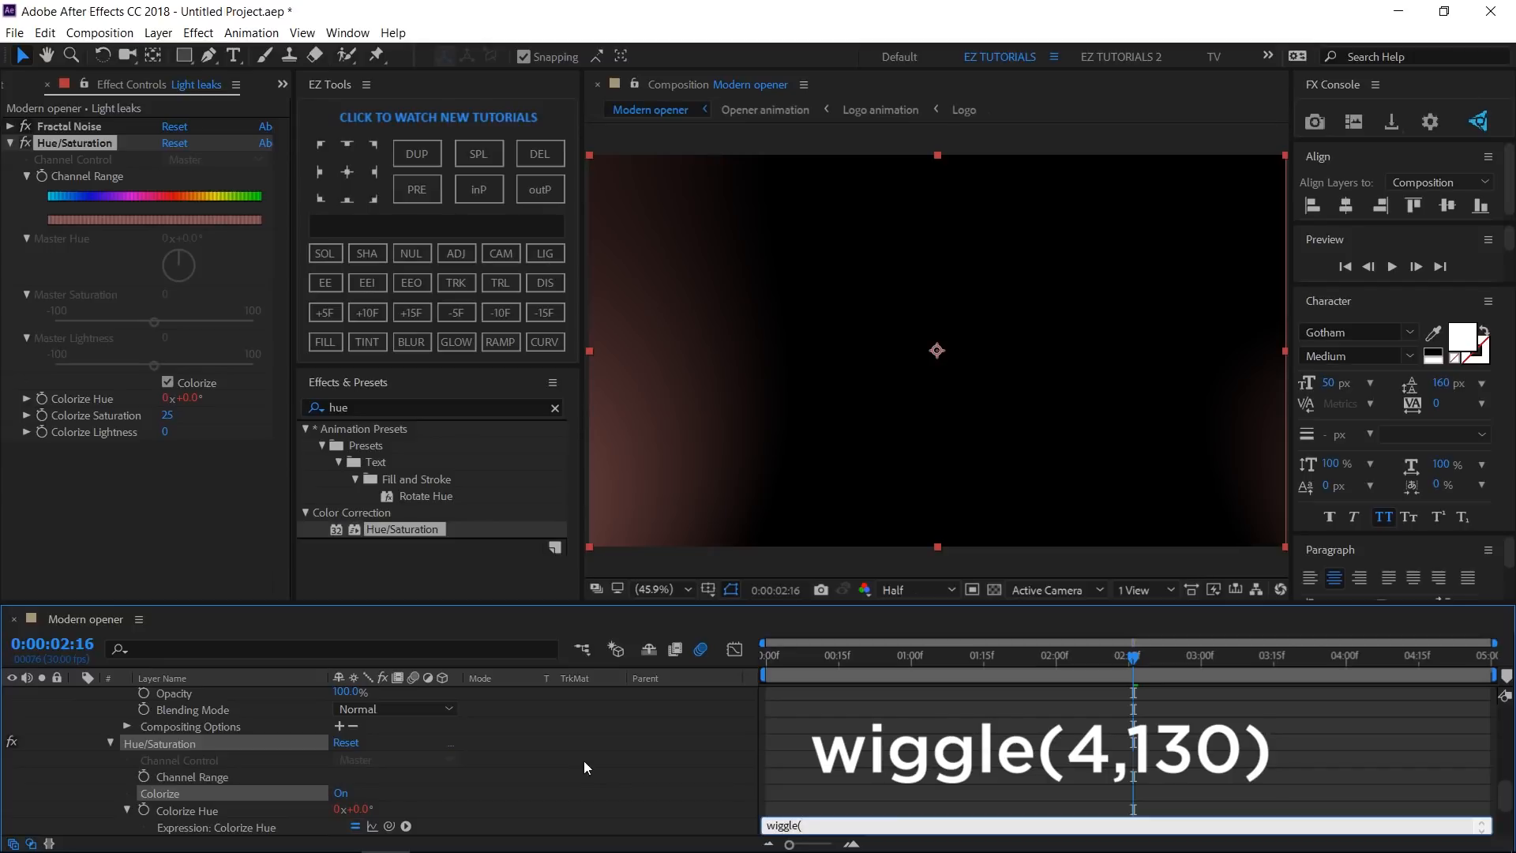
{"action": "type", "text": "4,130)"}
{"action": "left_click", "coordinate": [584, 761]}
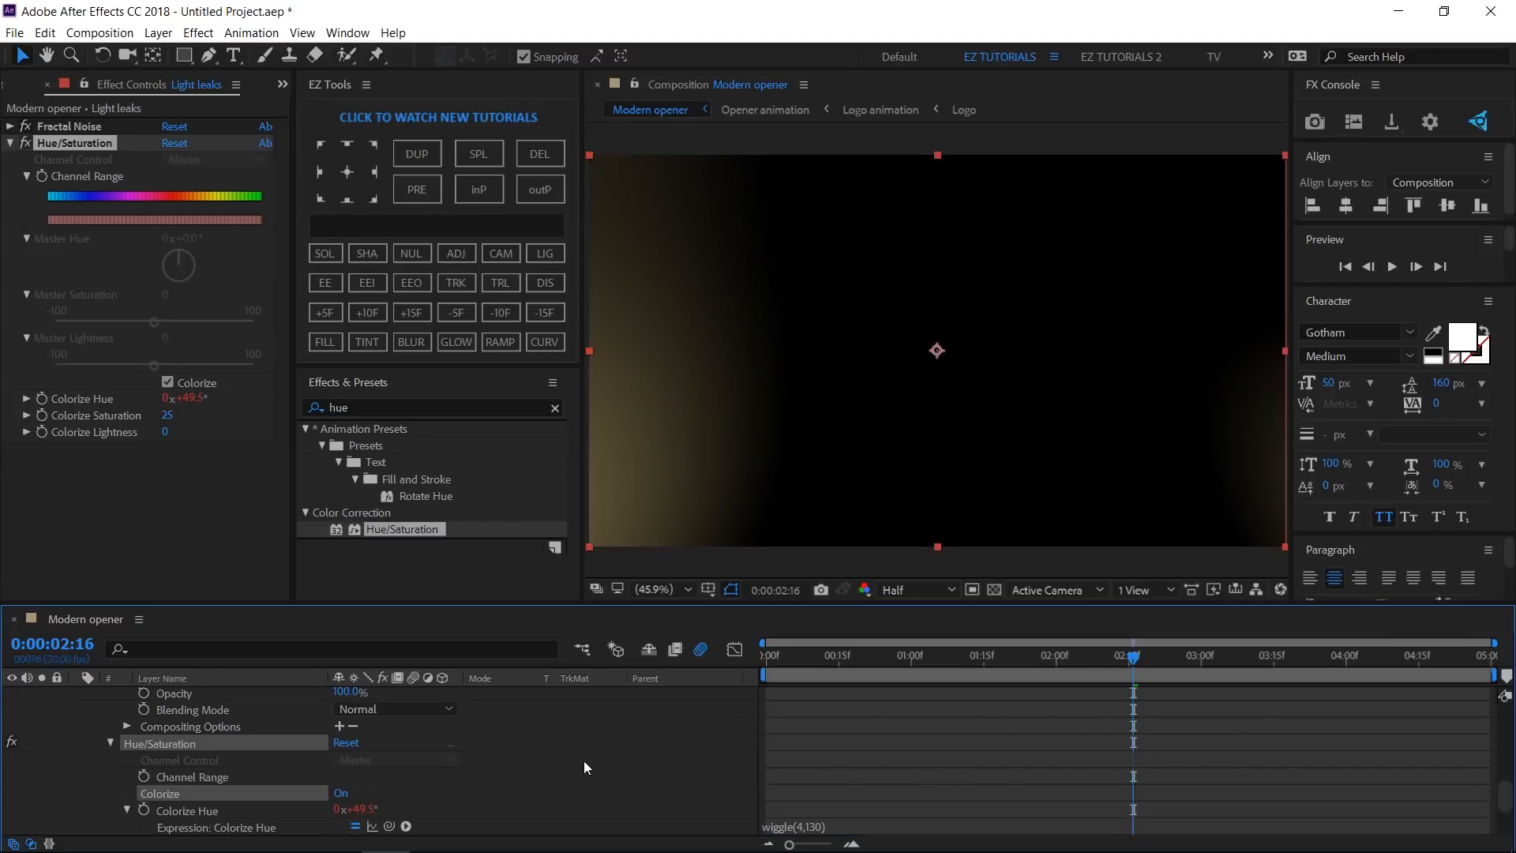
{"action": "scroll", "coordinate": [254, 714], "scroll_direction": "up", "scroll_amount": 5}
{"action": "scroll", "coordinate": [100, 727], "scroll_direction": "up", "scroll_amount": 4}
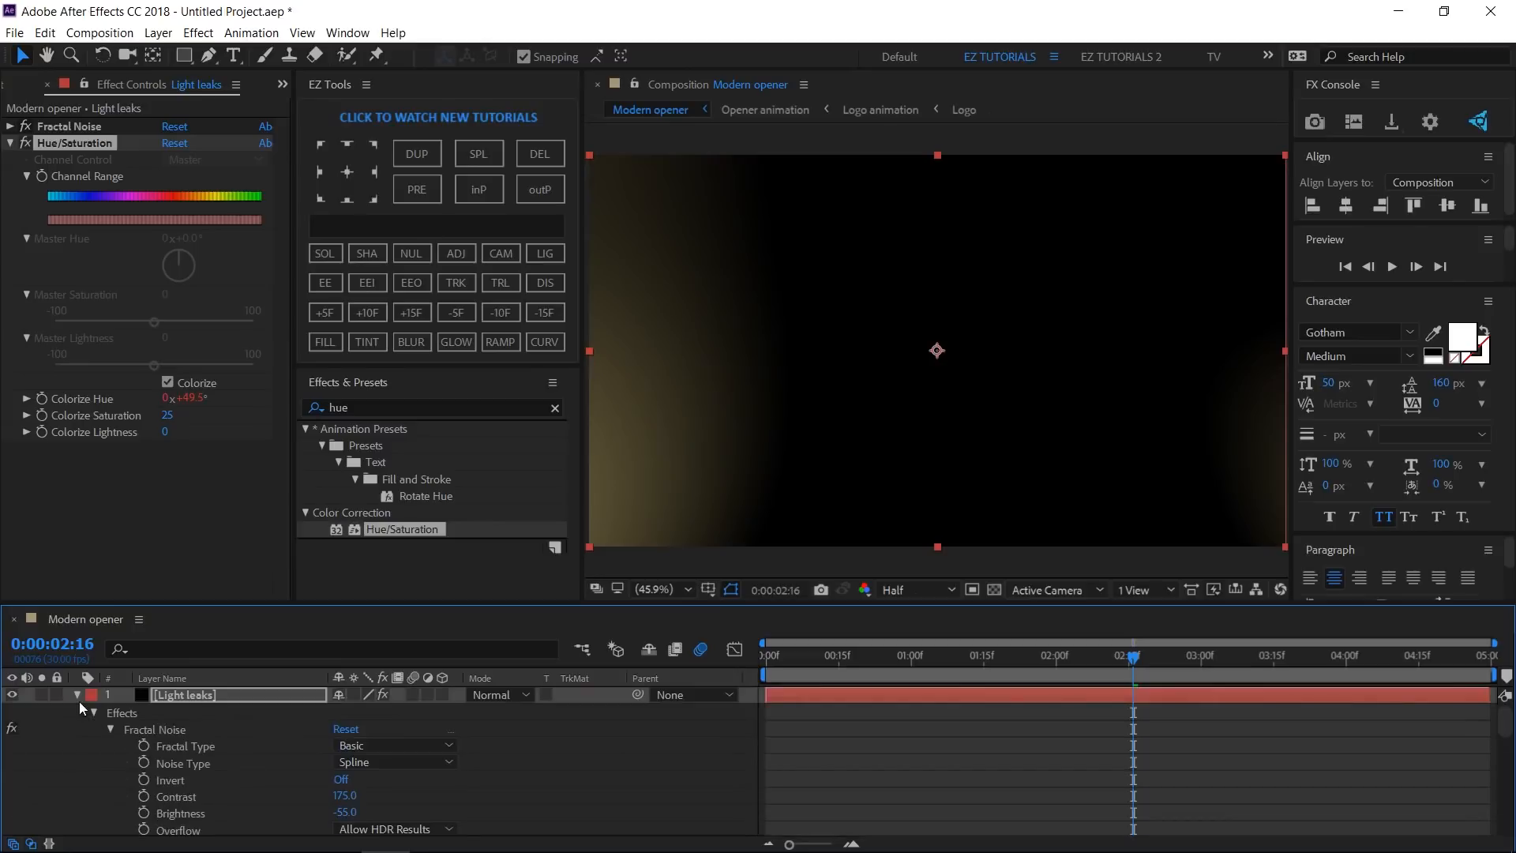
{"action": "left_click", "coordinate": [77, 695]}
Set the Colorize Saturation of the Light leaks layer's Hue/Saturation effect to 50.
{"action": "left_click", "coordinate": [168, 416]}
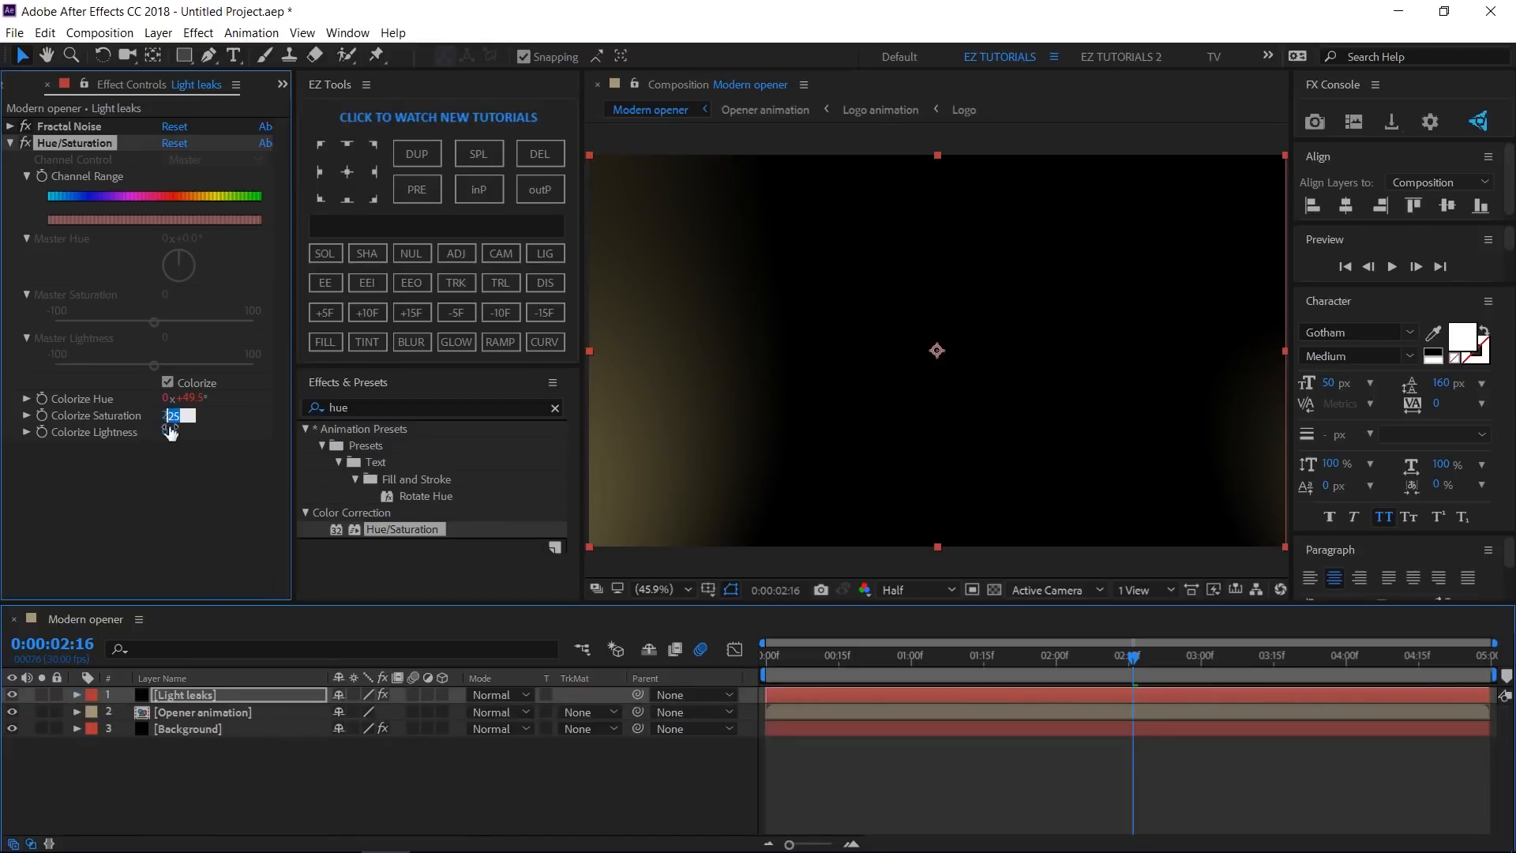
{"action": "type", "text": "50"}
{"action": "key", "text": "Return"}
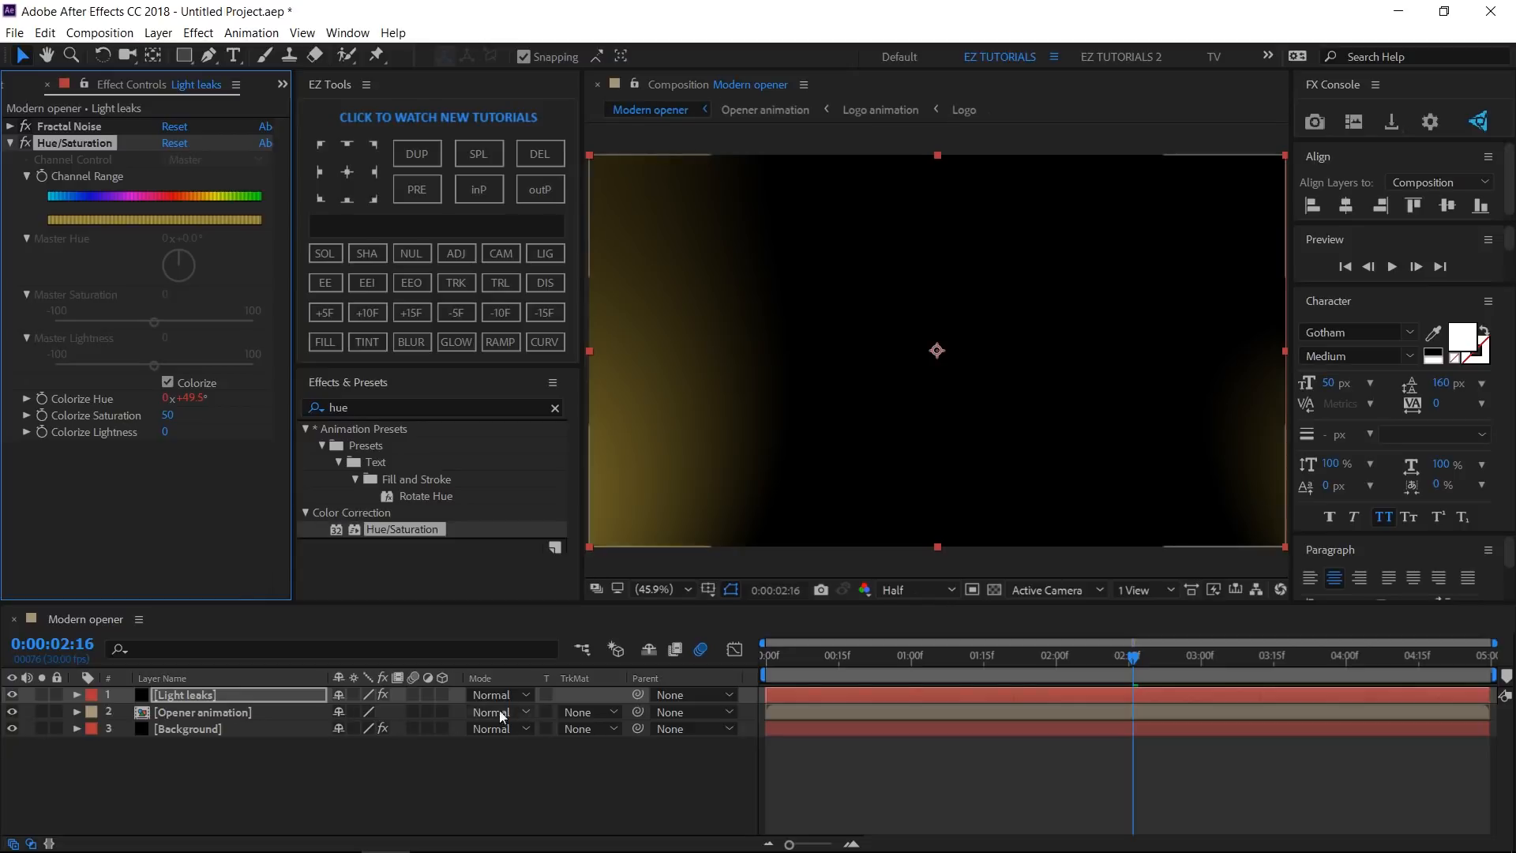
Set the Light leaks layer's blending mode to Screen and its opacity to 40%.
{"action": "left_click", "coordinate": [519, 694]}
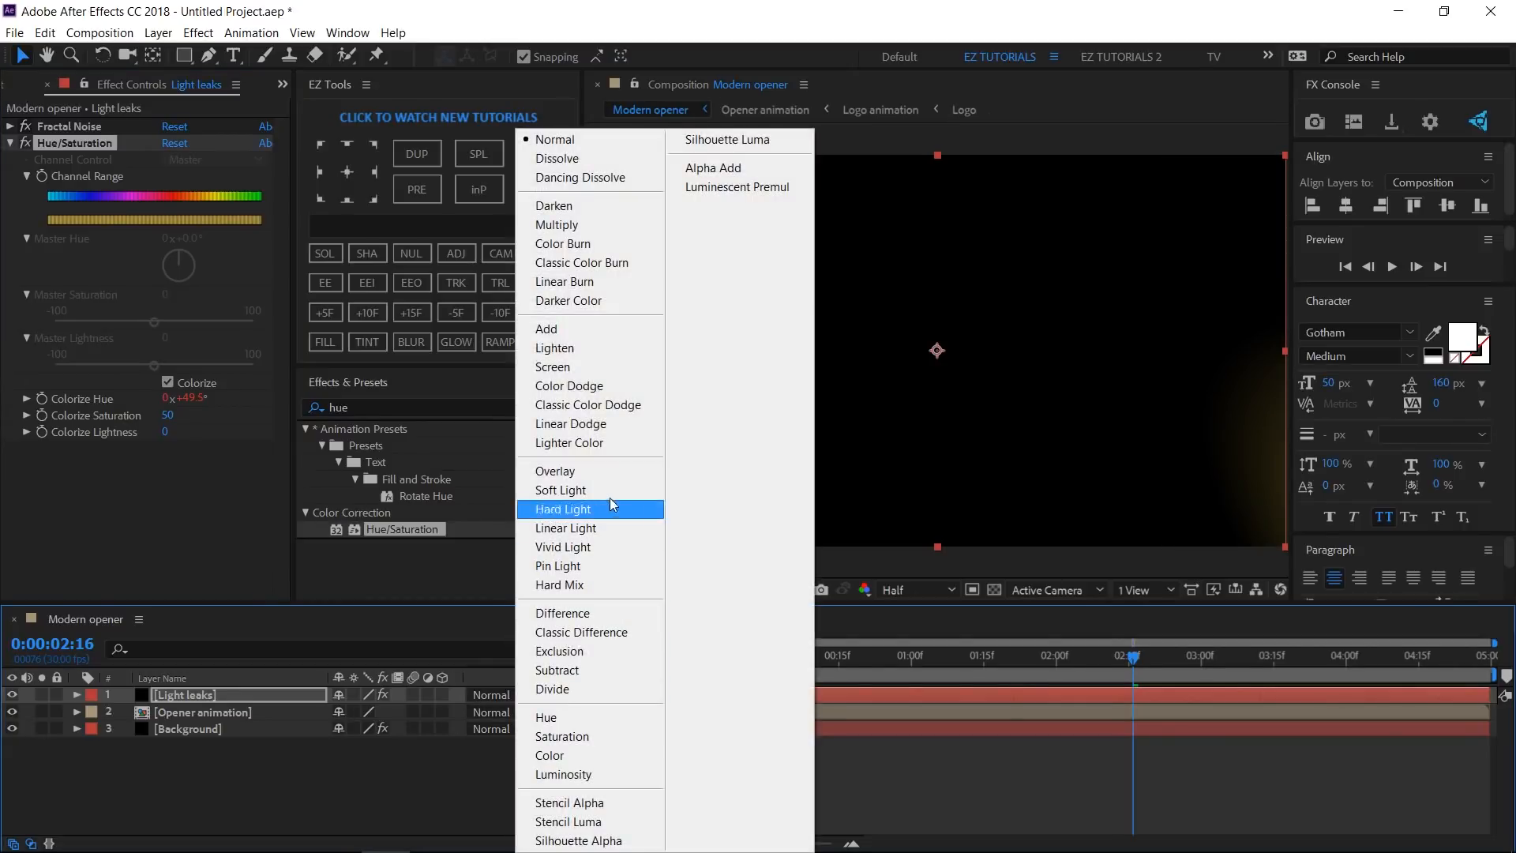
{"action": "left_click", "coordinate": [567, 368]}
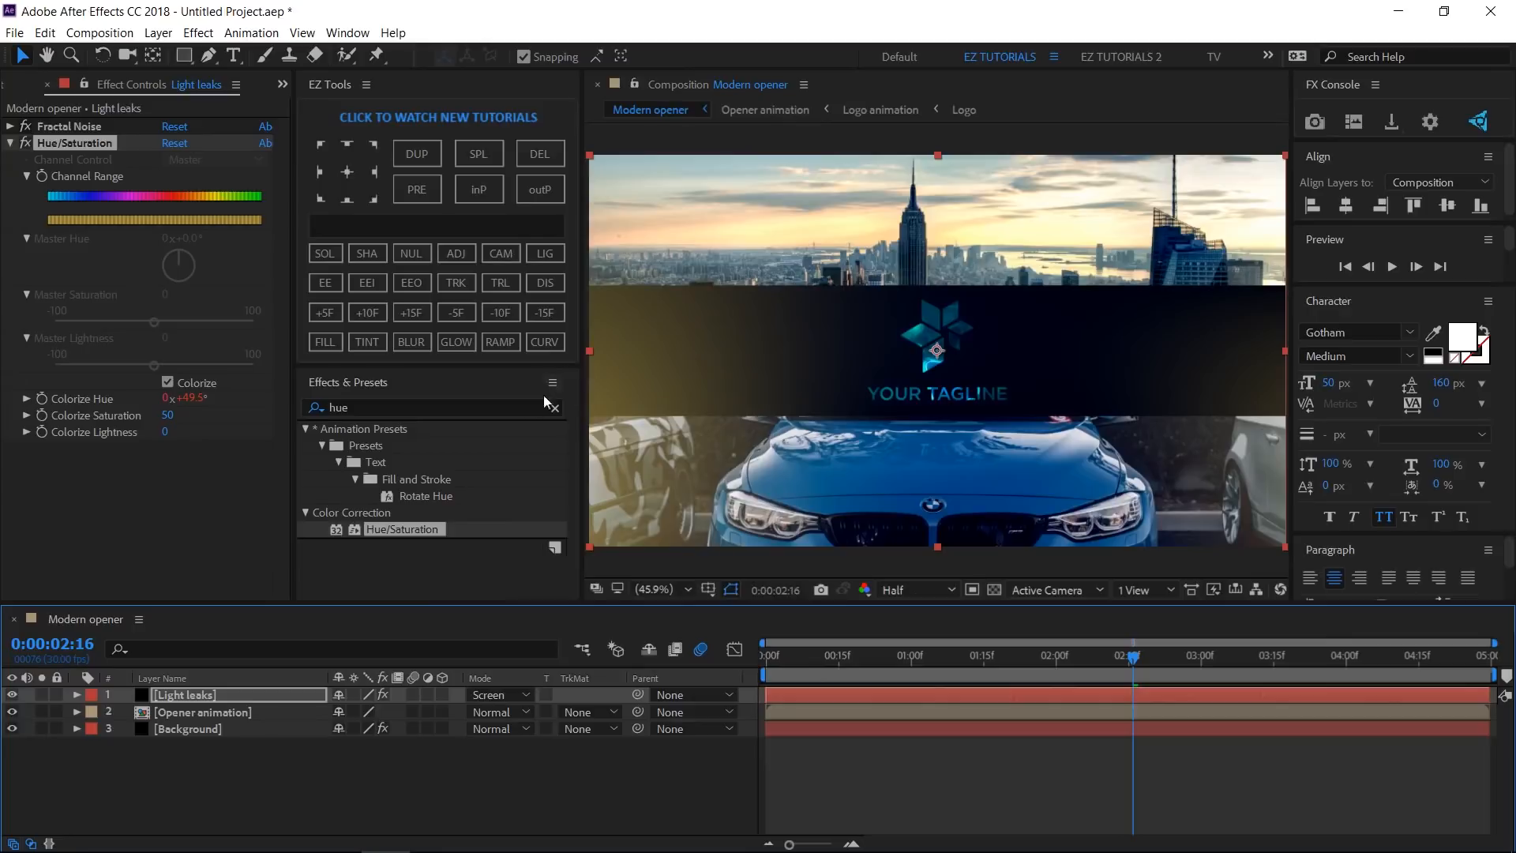
{"action": "left_click", "coordinate": [297, 694]}
{"action": "key", "text": "t"}
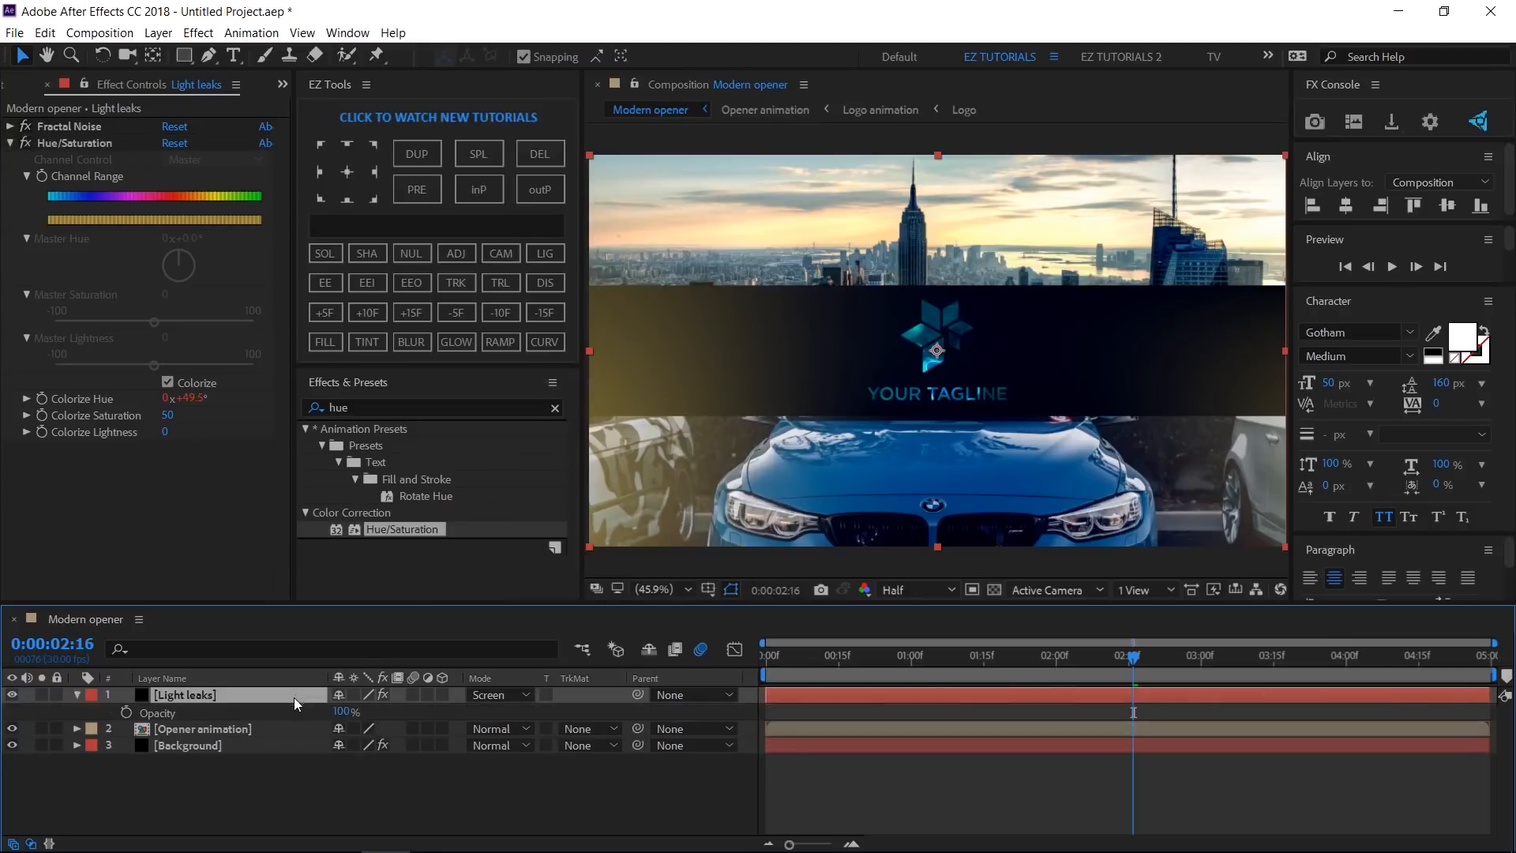
{"action": "left_click", "coordinate": [341, 713]}
{"action": "type", "text": "40"}
{"action": "key", "text": "Return"}
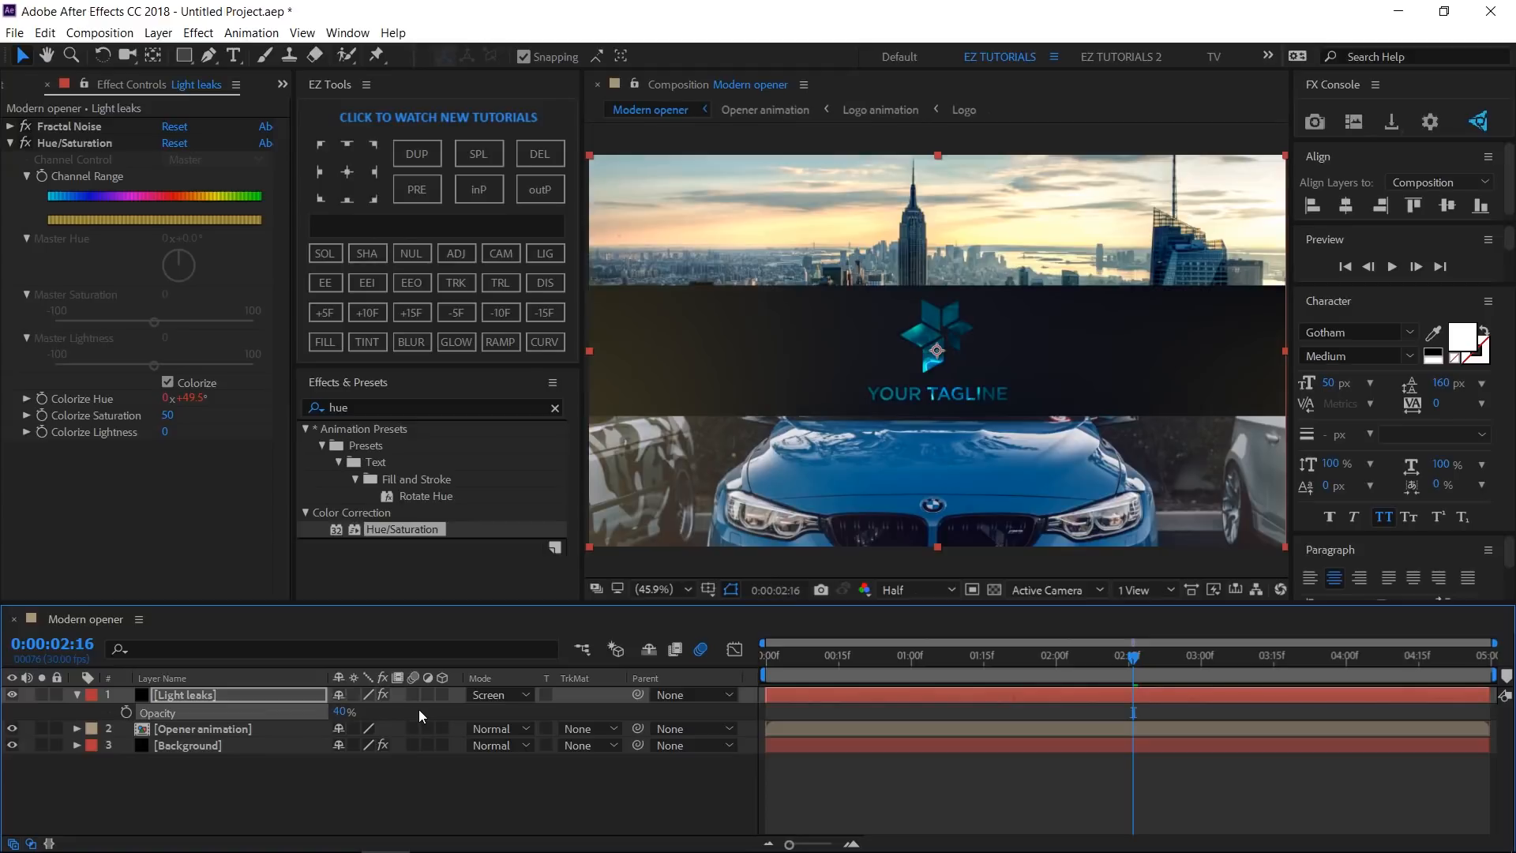
{"action": "left_click", "coordinate": [77, 695]}
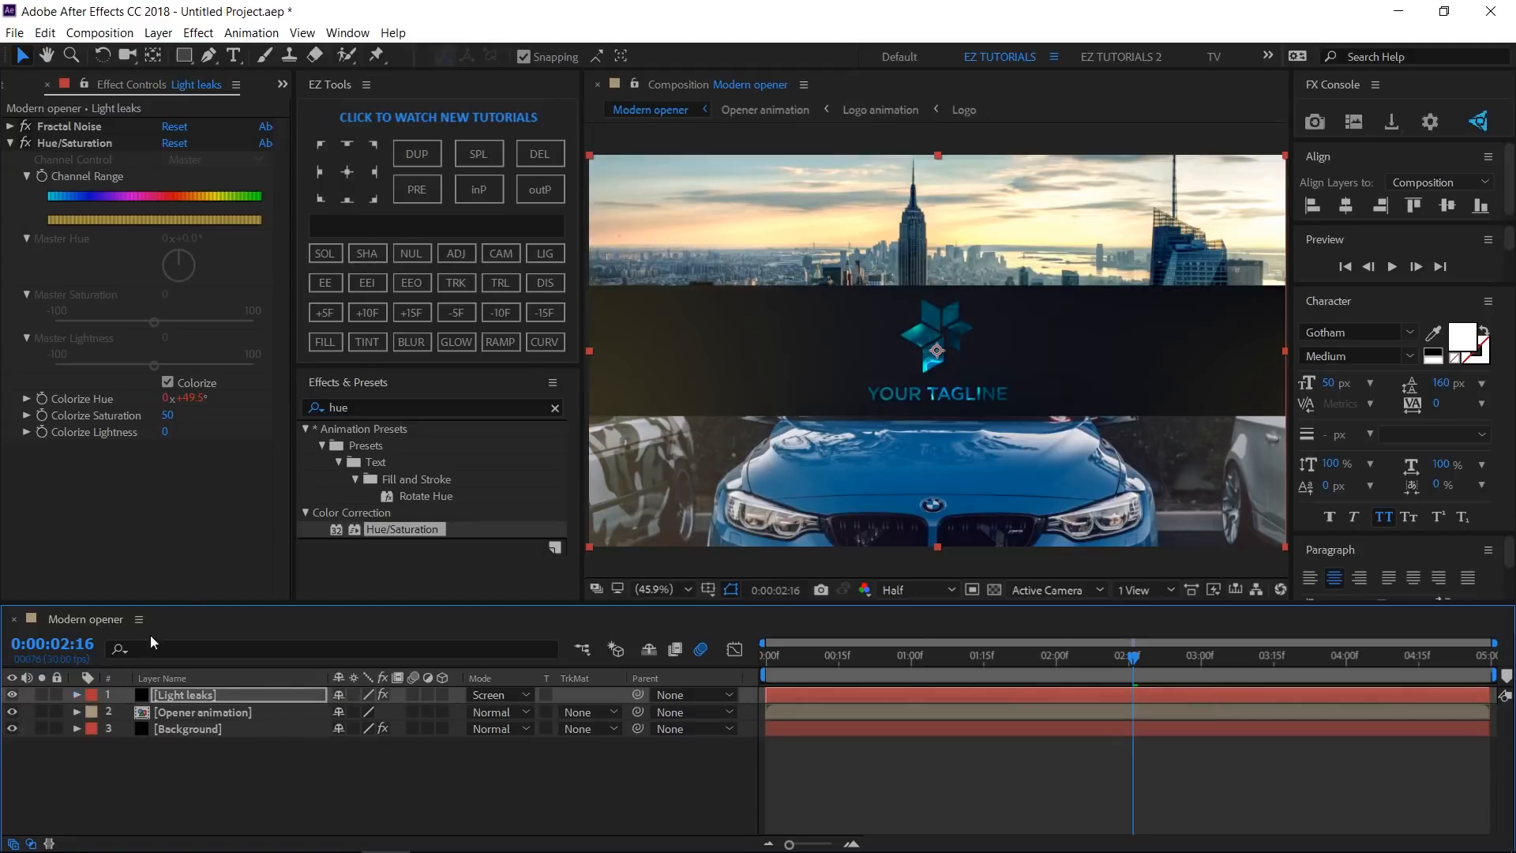
Create a black solid layer named Fader above the Light leaks layer.
{"action": "left_click", "coordinate": [402, 224]}
{"action": "type", "text": "Fader"}
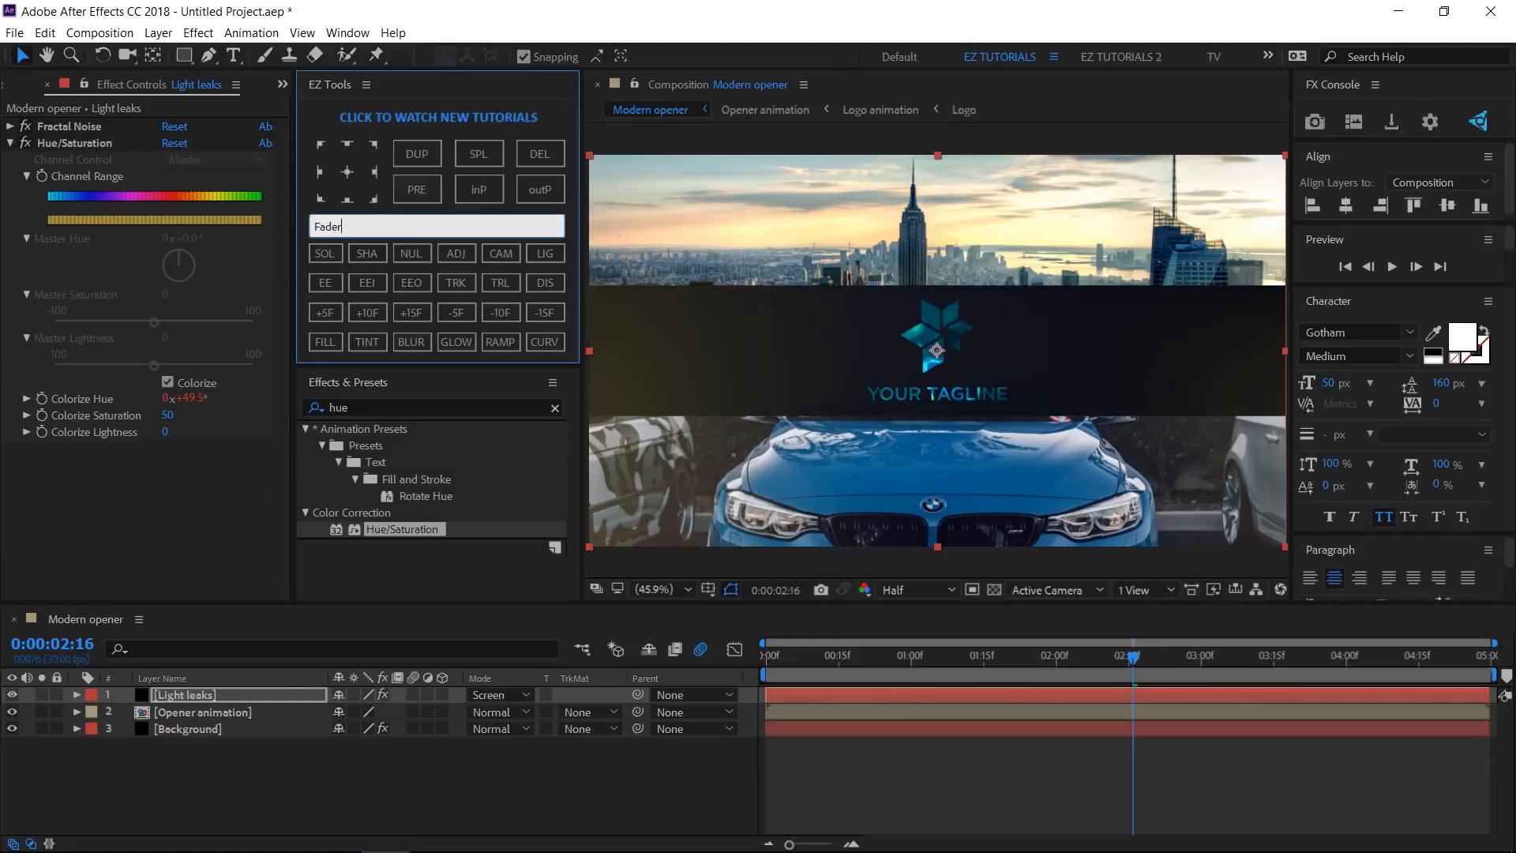
{"action": "left_click", "coordinate": [330, 254]}
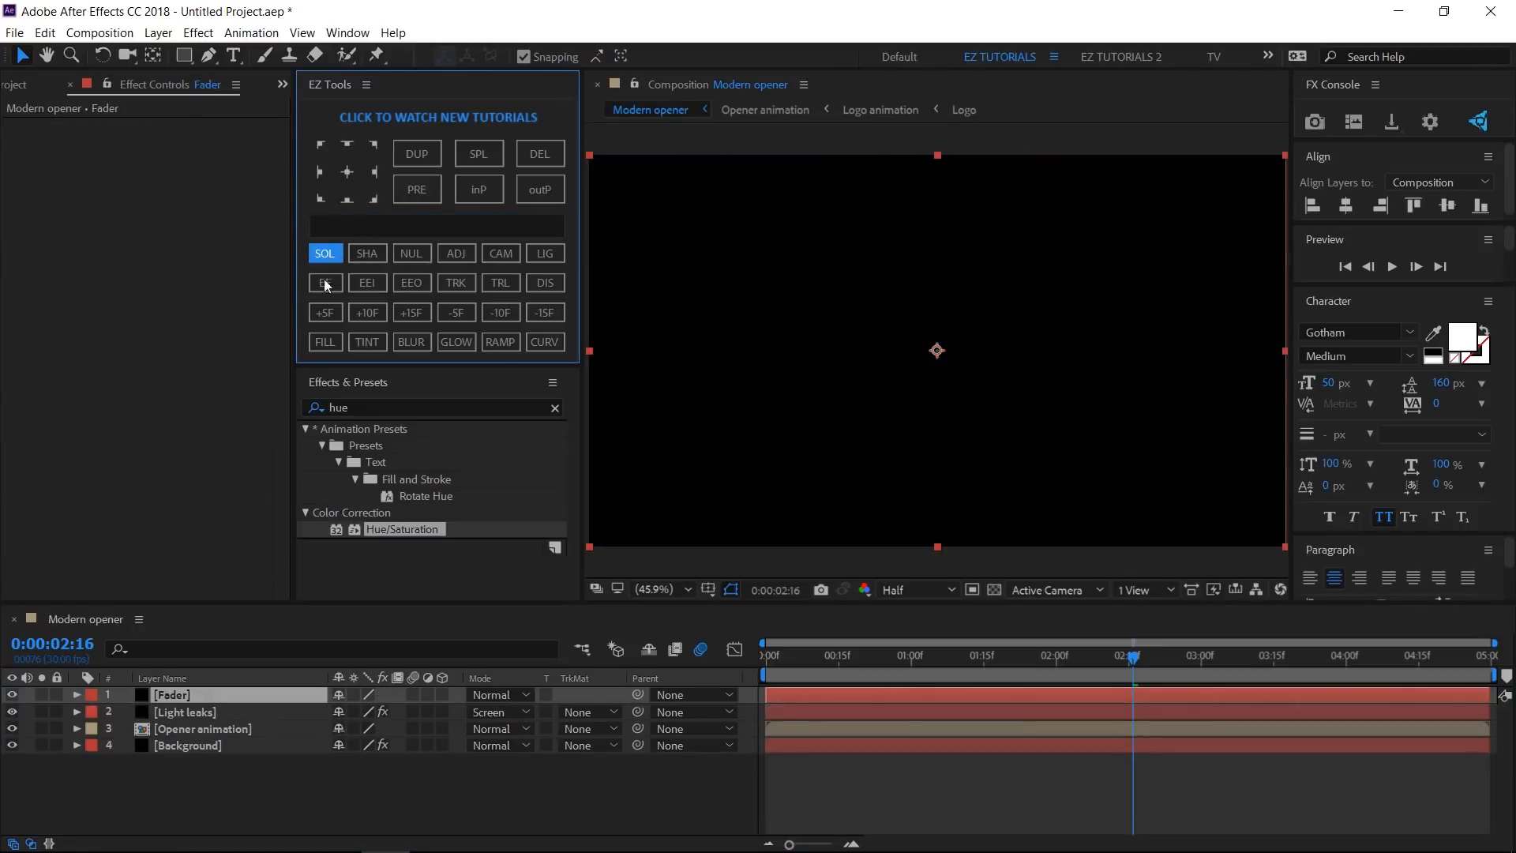
Keyframe the Fader layer's opacity at 0% at 0:00:04:15.
{"action": "left_click", "coordinate": [1418, 665]}
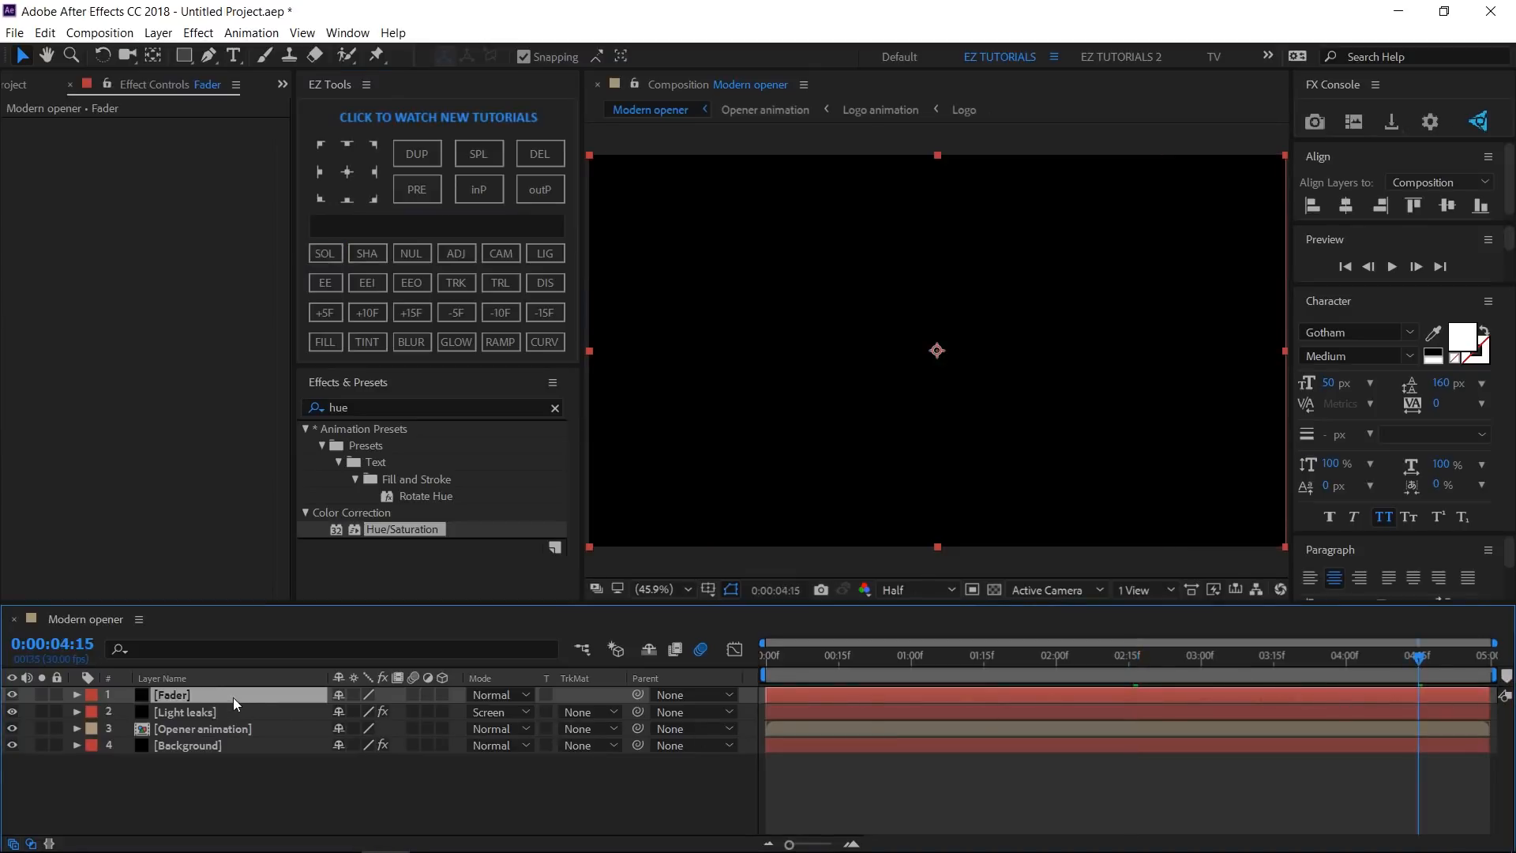
{"action": "key", "text": "t"}
{"action": "left_click", "coordinate": [126, 712]}
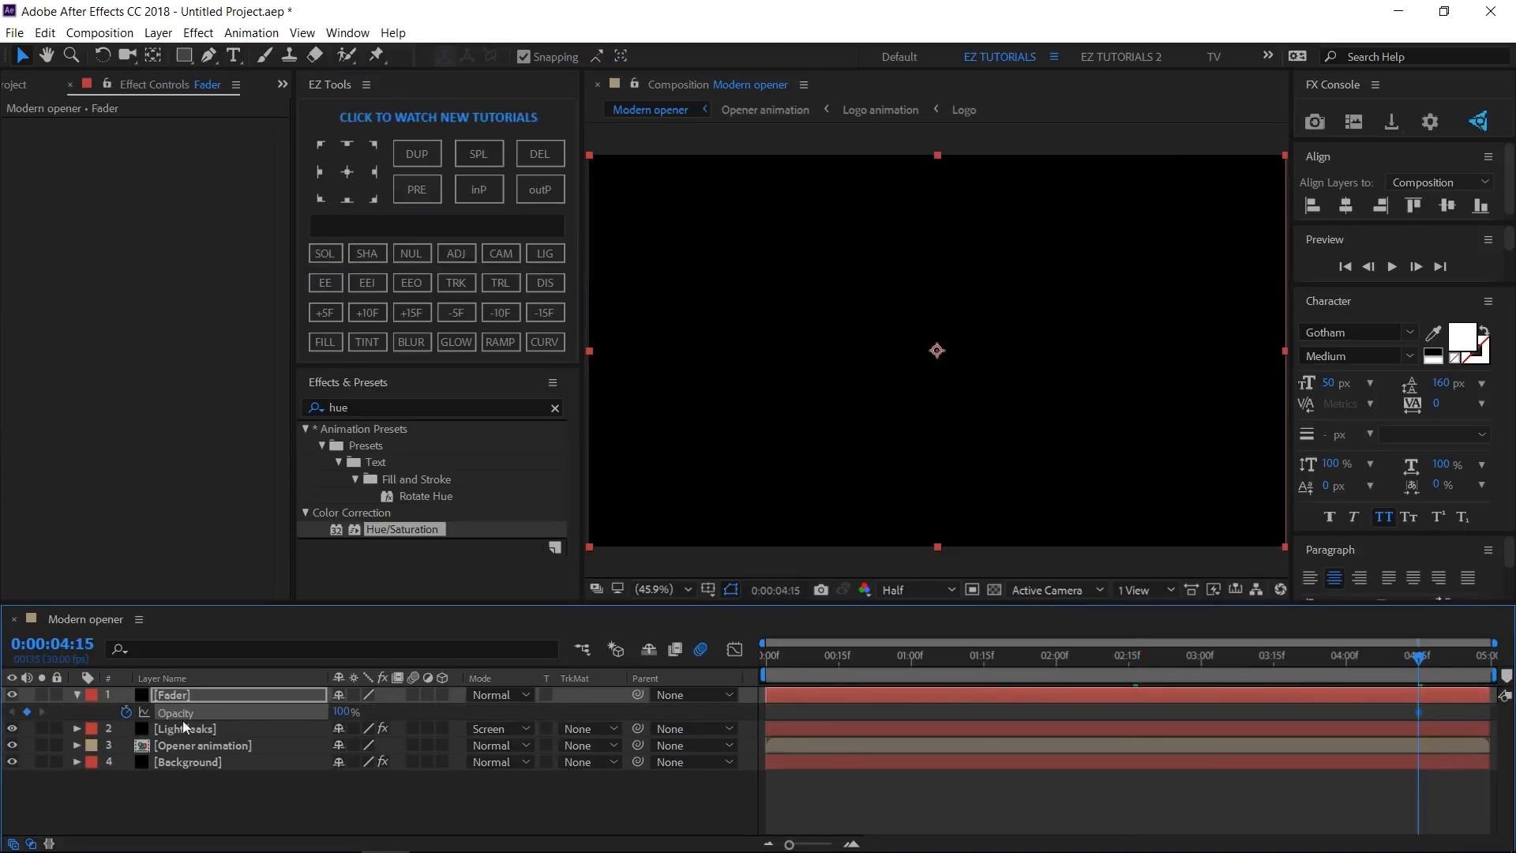
{"action": "left_click", "coordinate": [344, 712]}
{"action": "type", "text": "0"}
{"action": "key", "text": "Return"}
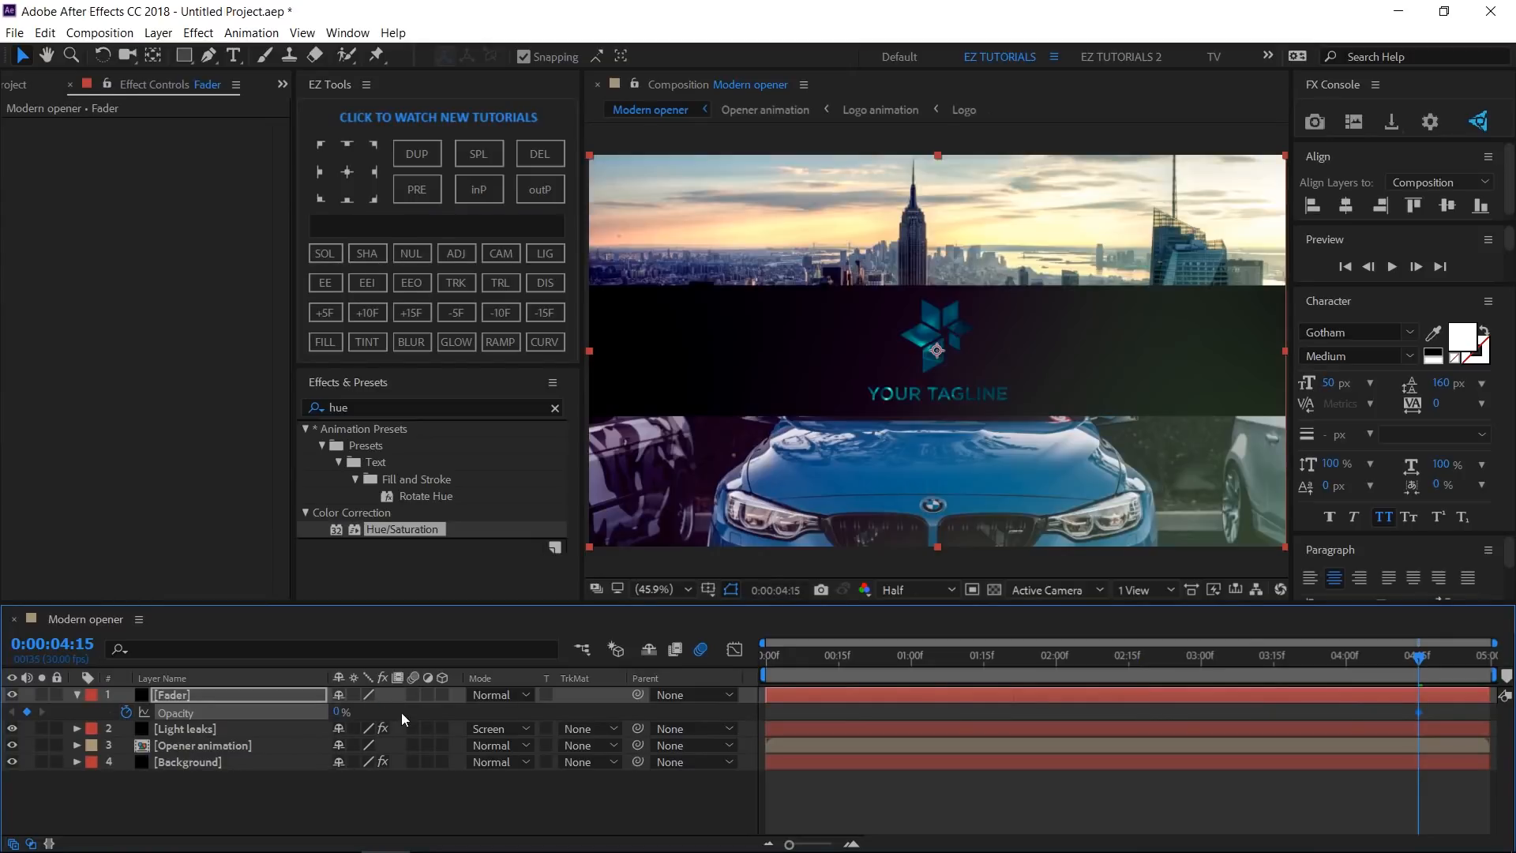
Add a 100% opacity keyframe to the Fader layer 15 frames further on, at 0:00:05:00, and collapse the layer.
{"action": "left_click", "coordinate": [413, 316]}
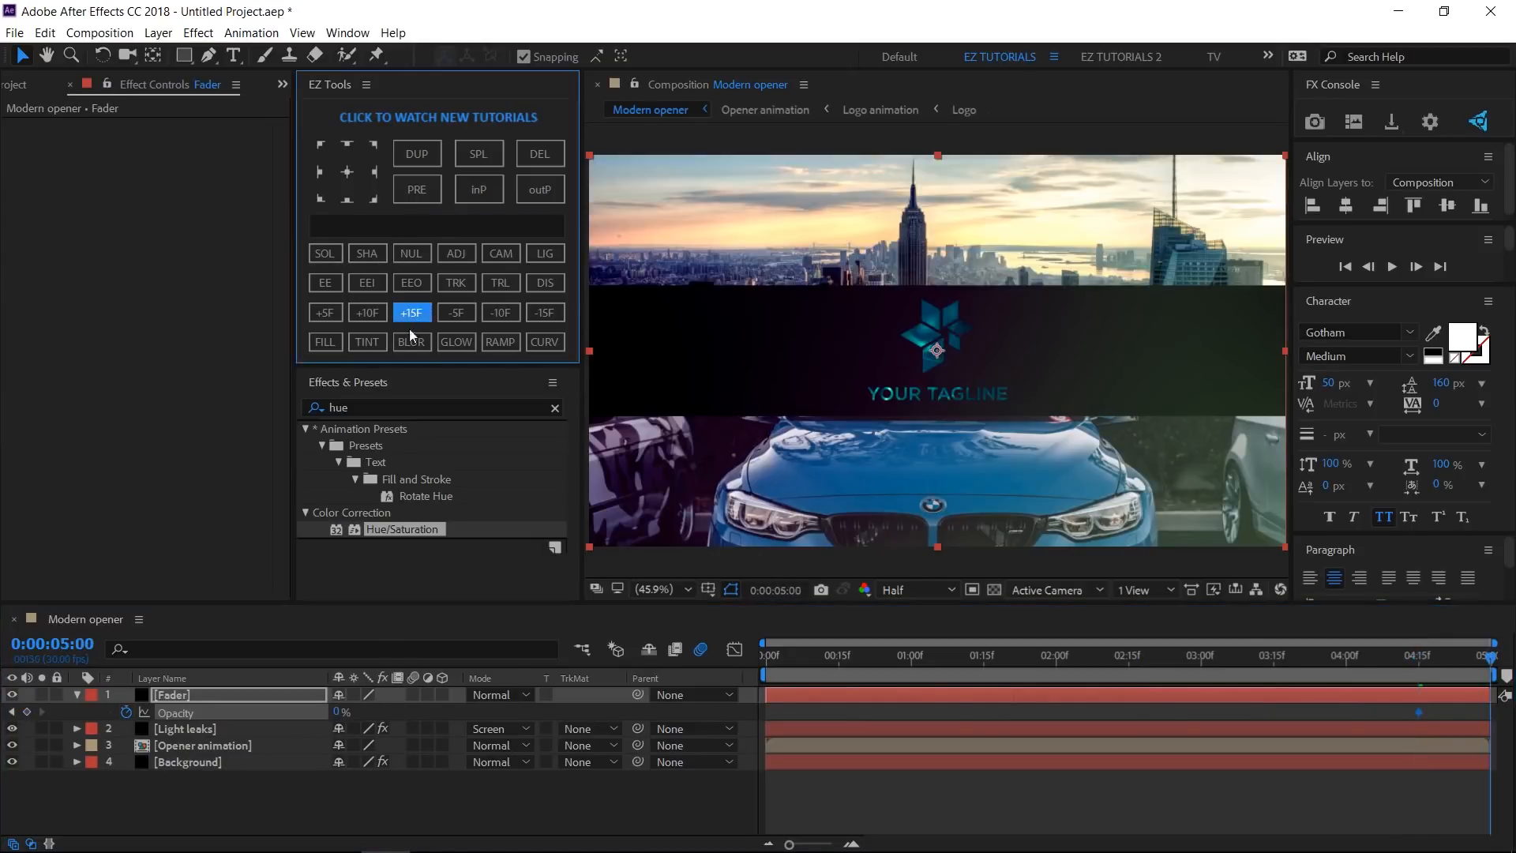
{"action": "left_click", "coordinate": [336, 711]}
{"action": "type", "text": "100"}
{"action": "key", "text": "Return"}
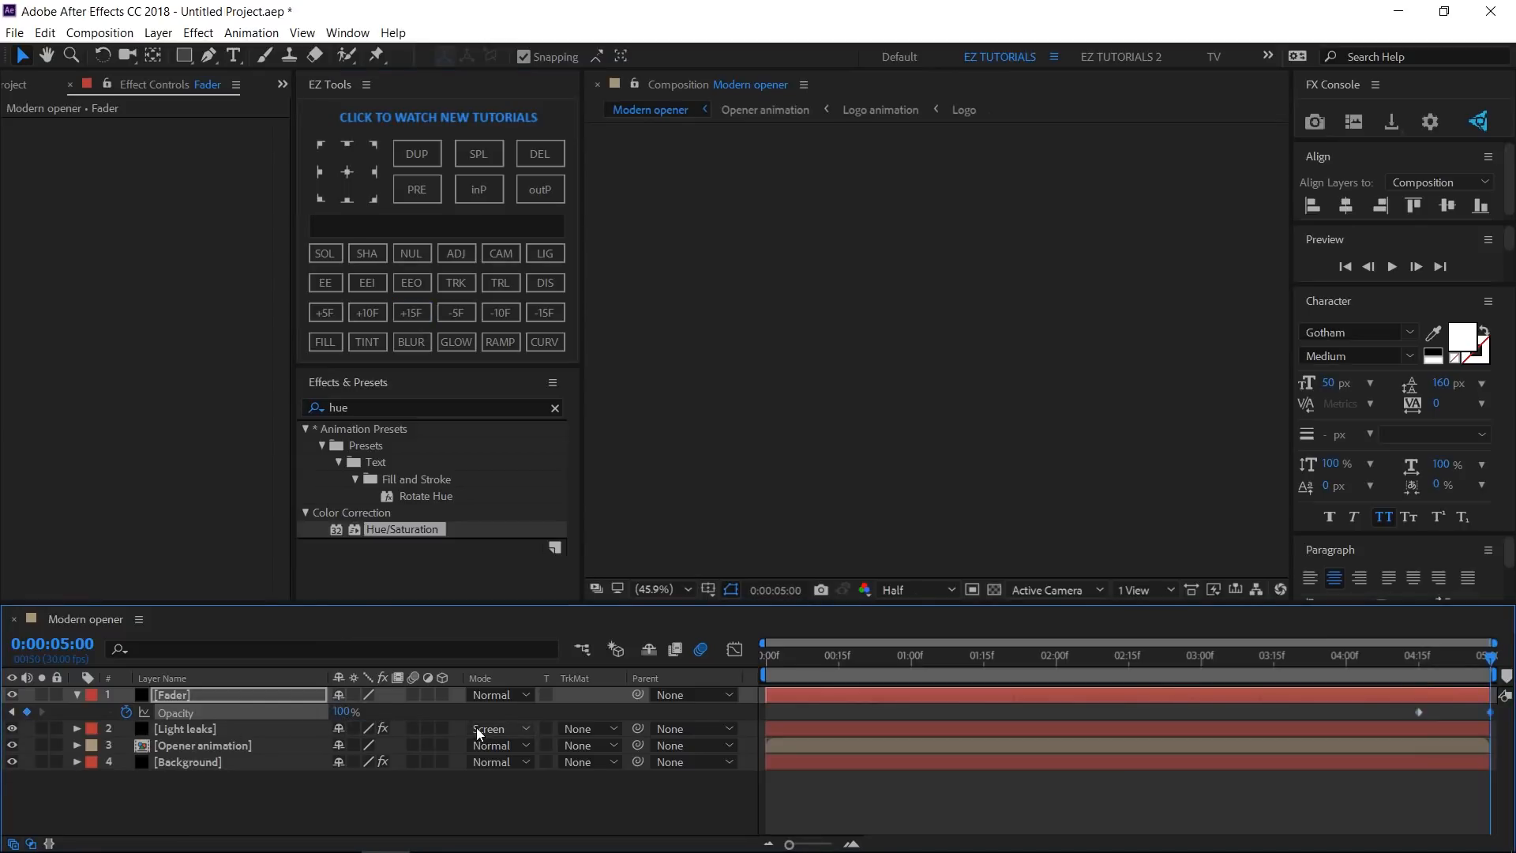
{"action": "left_click", "coordinate": [77, 695]}
Add sound fx.mp3 from the Assetes folder as the top layer of Modern opener and preview the composition from the start.
{"action": "left_click", "coordinate": [24, 84]}
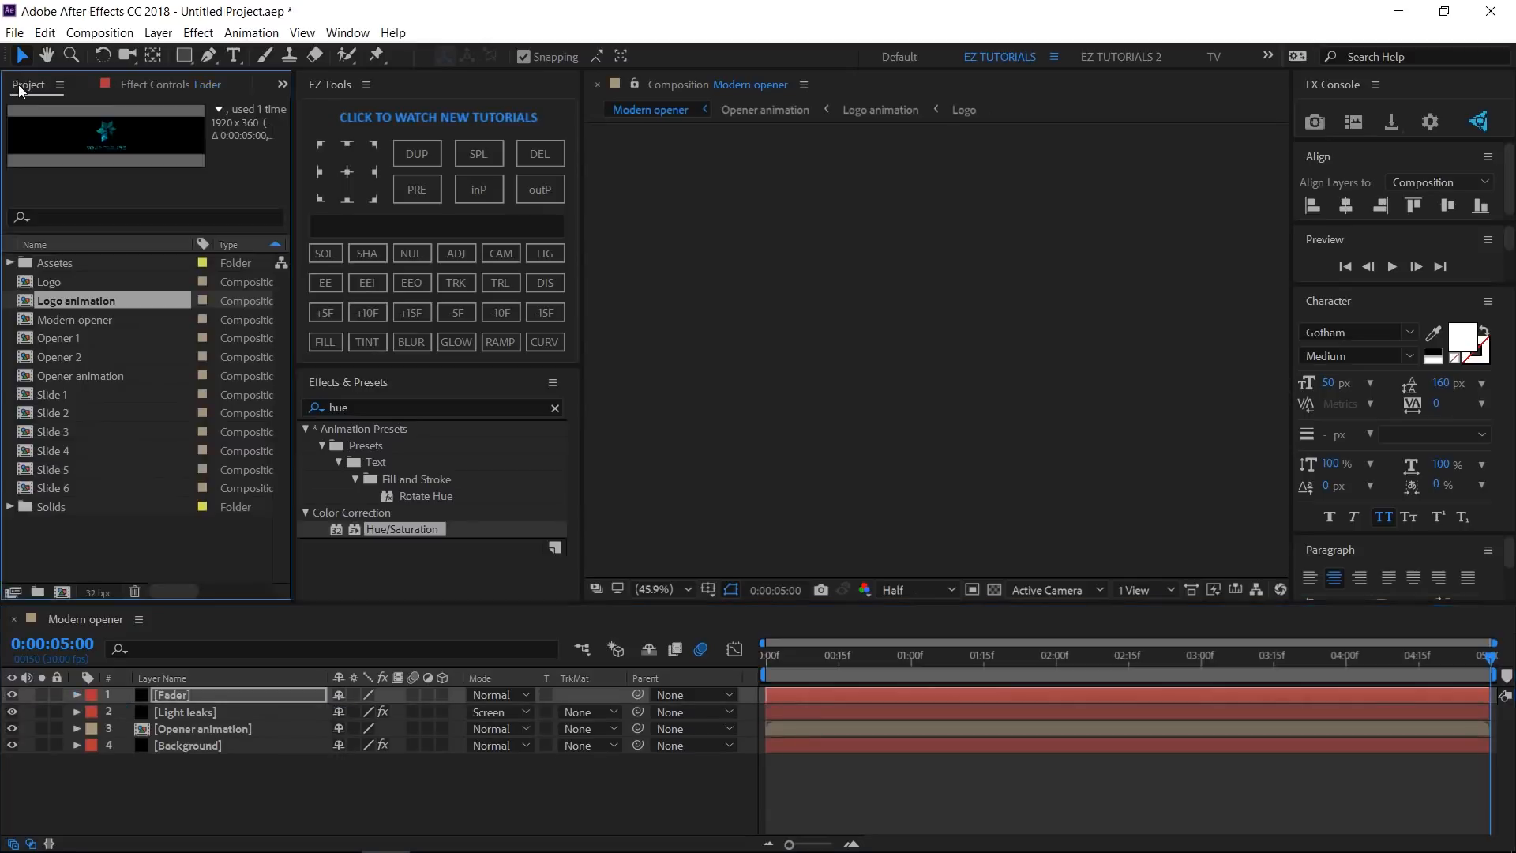
{"action": "left_click", "coordinate": [10, 263]}
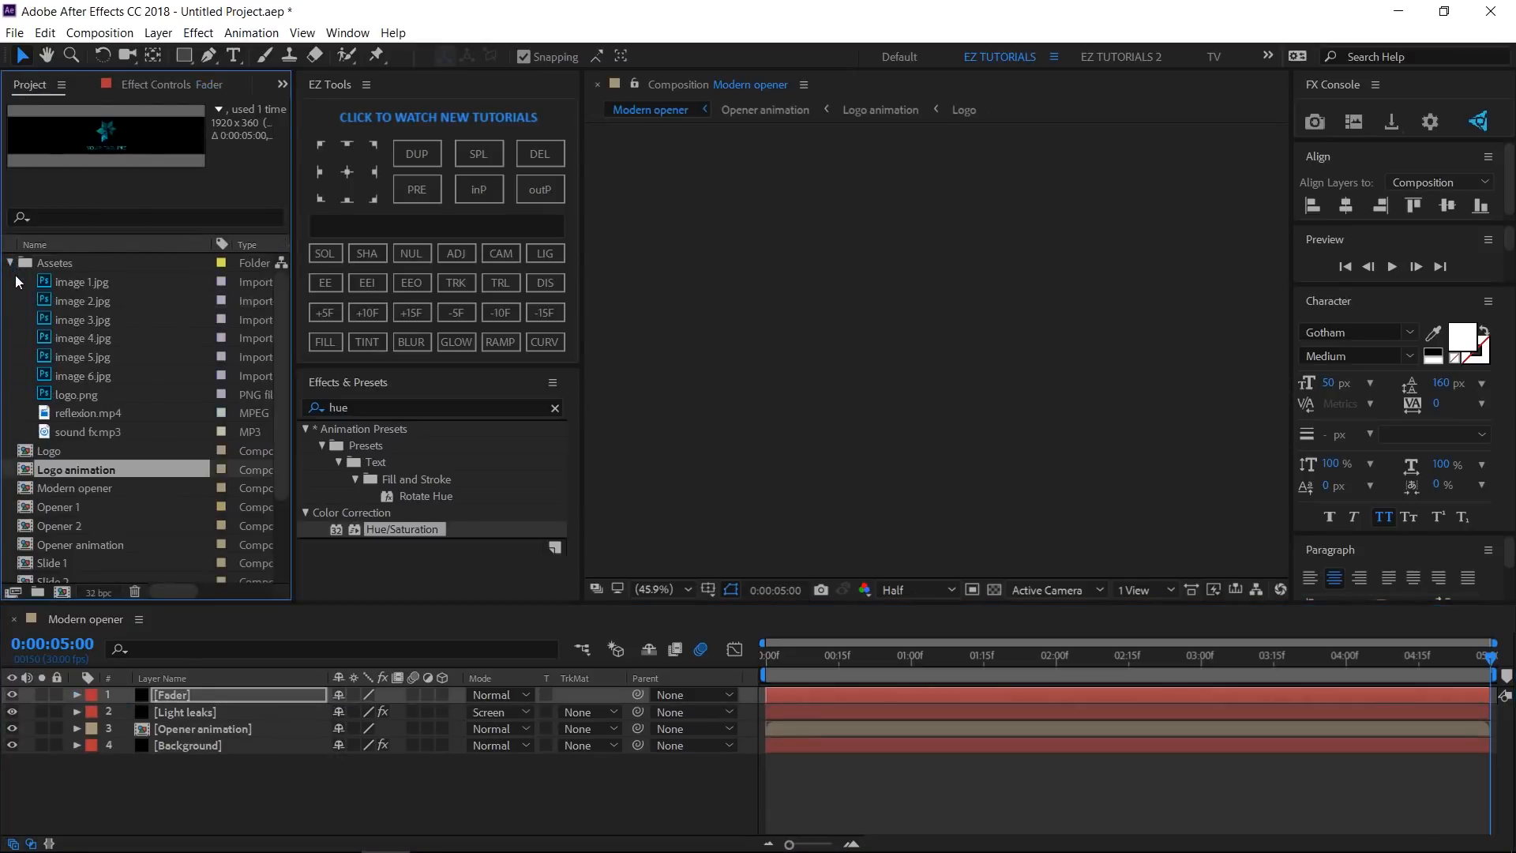
{"action": "left_click_drag", "start_coordinate": [65, 433], "coordinate": [103, 694]}
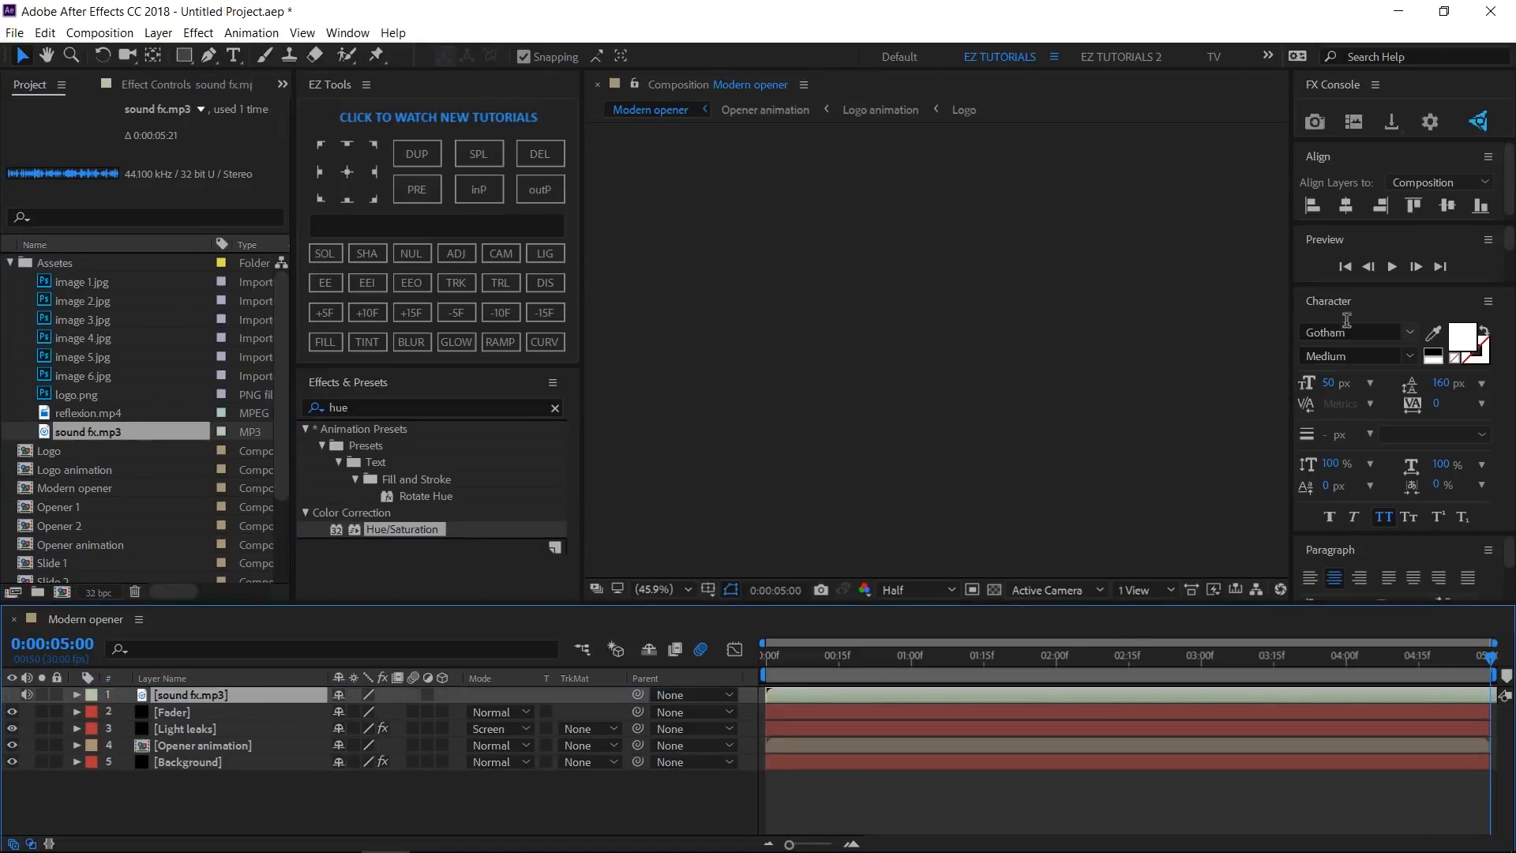
{"action": "left_click", "coordinate": [1346, 268]}
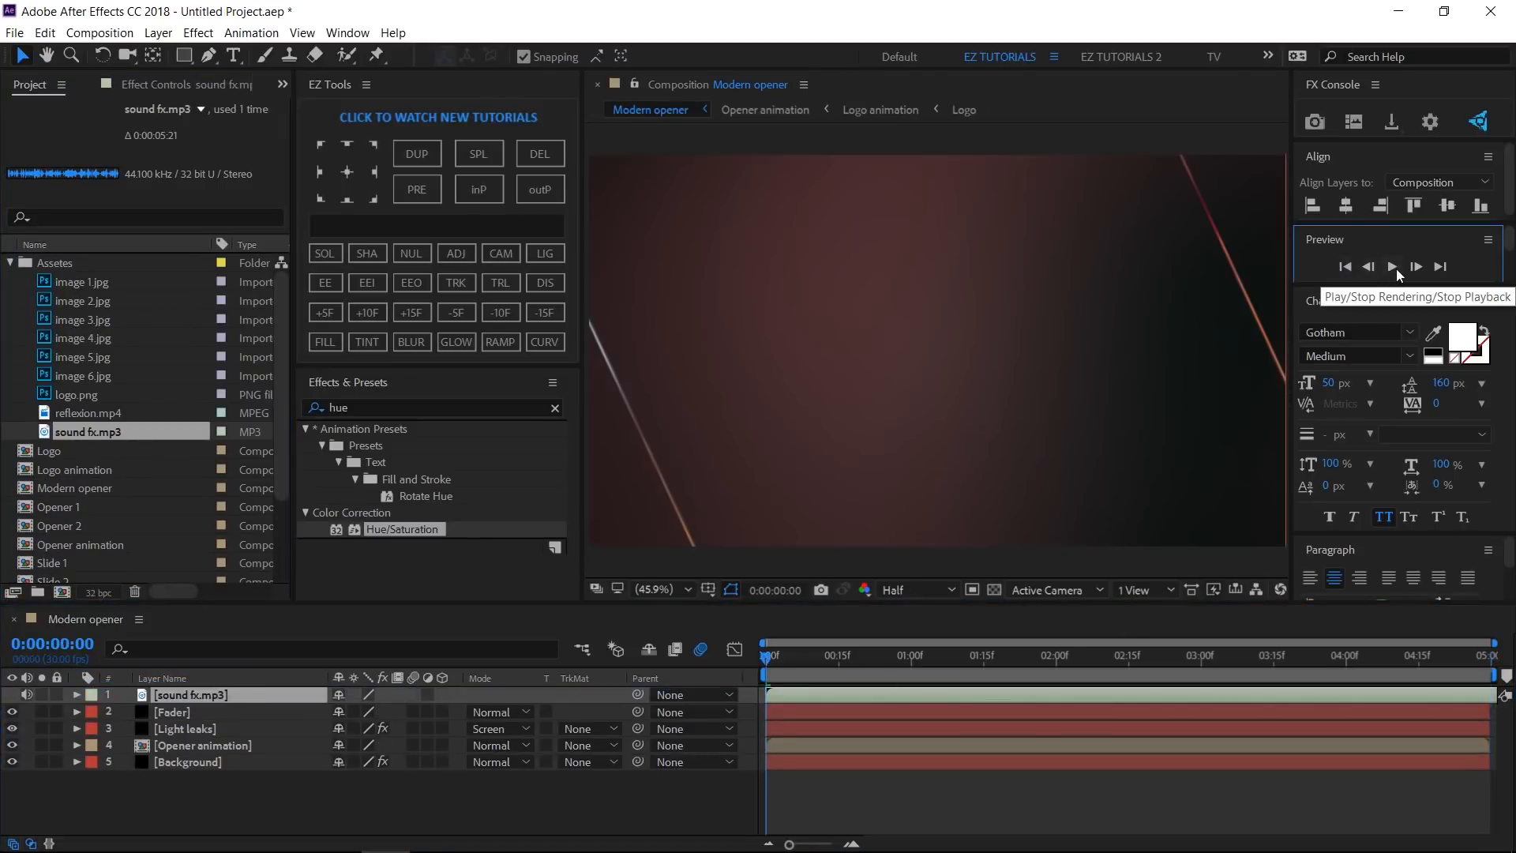
{"action": "left_click", "coordinate": [1394, 268]}
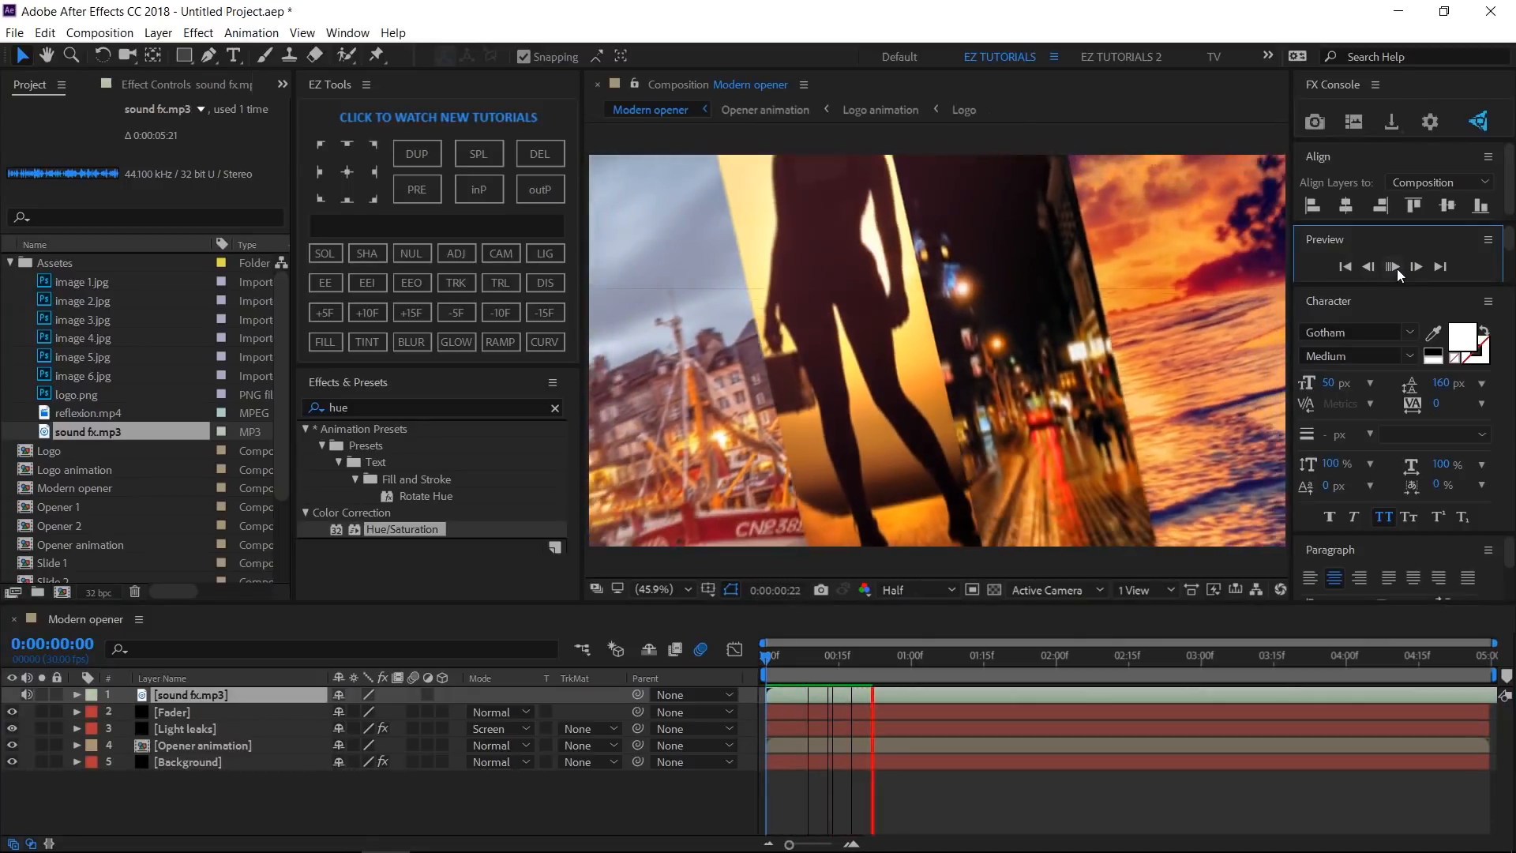